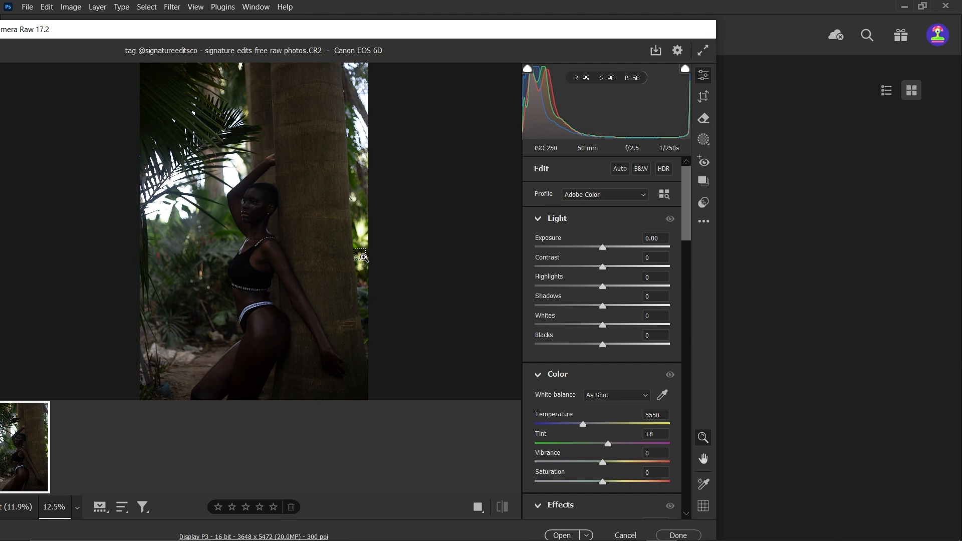
# Step: Examine the unedited raw photo close up around the model's face and upper body, and as a whole
pyautogui.click(362, 258)
pyautogui.moveTo(363, 255); pyautogui.dragTo(356, 285)
pyautogui.hotkey('ctrl', '+')
pyautogui.hotkey('ctrl', '+')
pyautogui.hotkey('ctrl', '-')
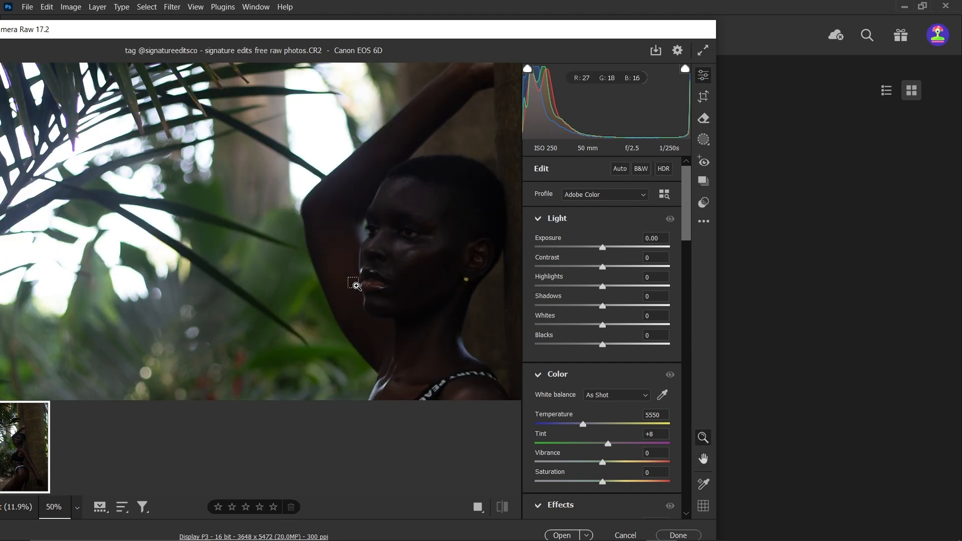
pyautogui.hotkey('ctrl', '-')
pyautogui.hotkey('ctrl', '-')
pyautogui.hotkey('ctrl', '-')
pyautogui.hotkey('ctrl', '-')
pyautogui.hotkey('ctrl', '-')
pyautogui.hotkey('ctrl', '-')
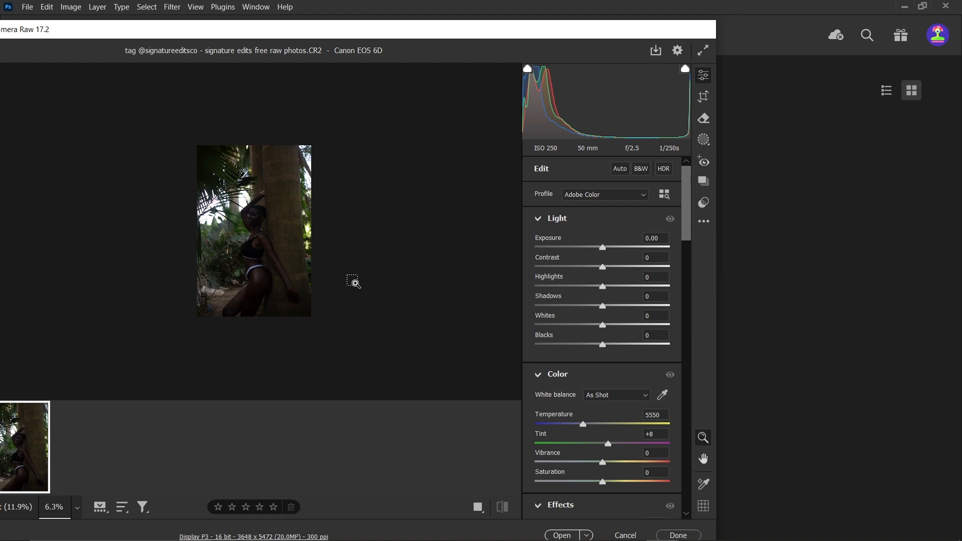
pyautogui.scroll(2, 304, 235)
pyautogui.scroll(-1, 304, 236)
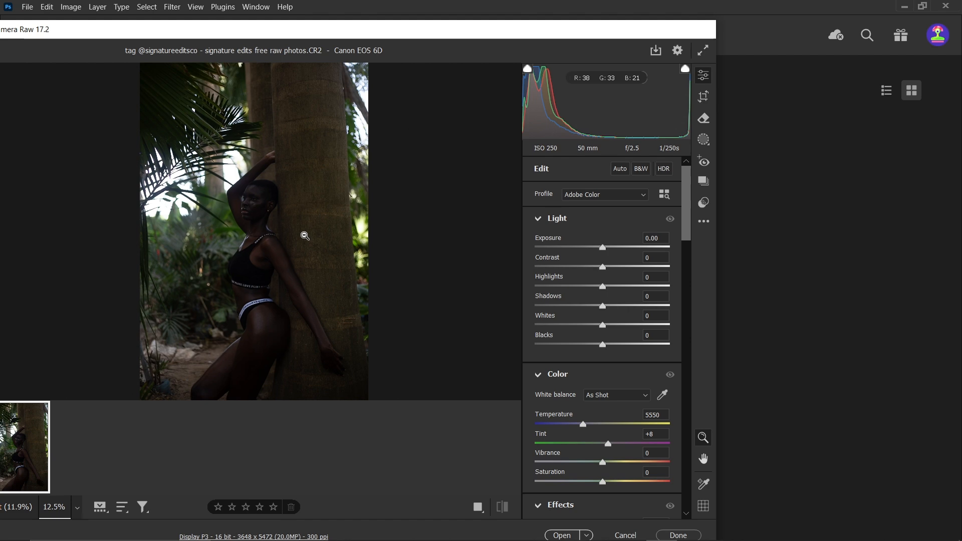
pyautogui.hotkey('ctrl', '-')
pyautogui.hotkey('ctrl', '+')
pyautogui.click(272, 230)
pyautogui.press('space')
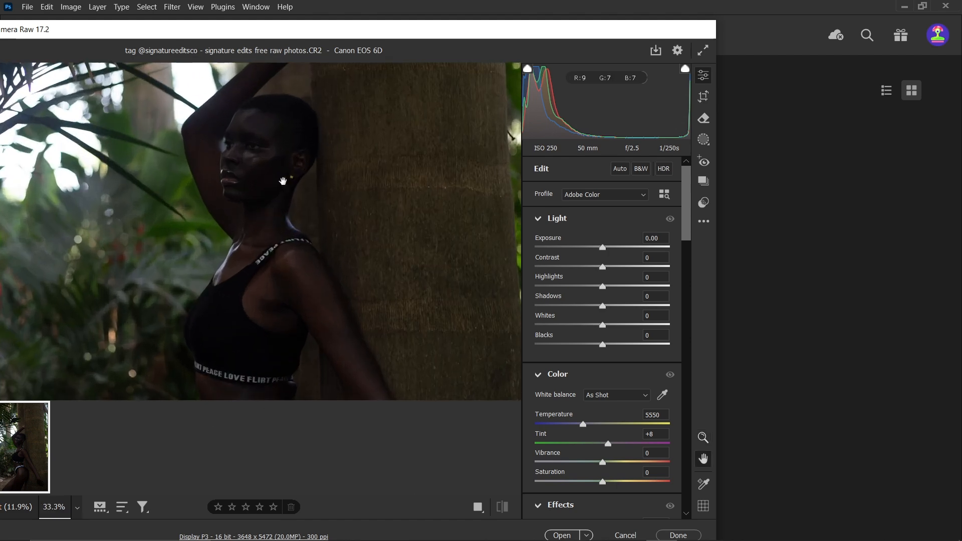
pyautogui.moveTo(282, 181); pyautogui.dragTo(357, 233)
pyautogui.keyDown('alt'); pyautogui.click(353, 224); pyautogui.keyUp('alt')
pyautogui.keyDown('alt'); pyautogui.click(353, 223); pyautogui.keyUp('alt')
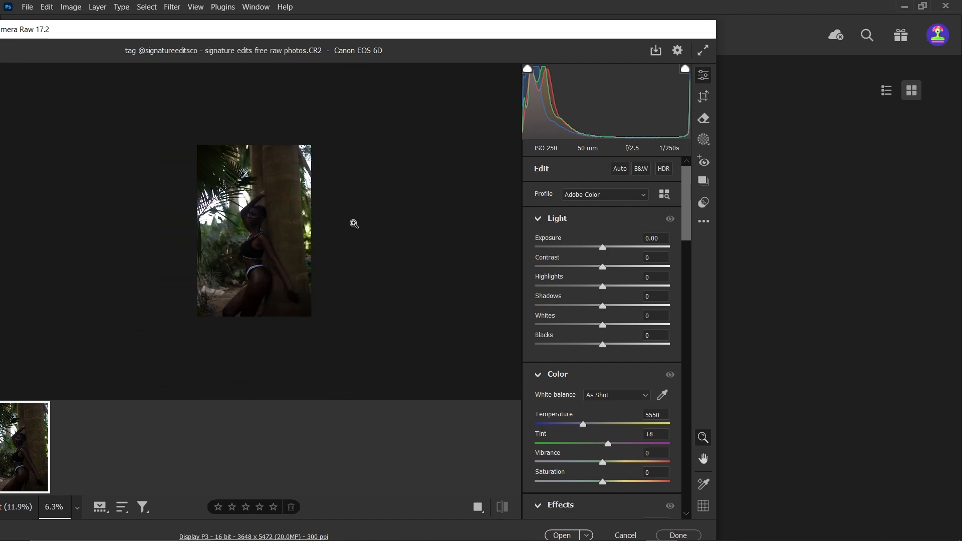
pyautogui.click(353, 223)
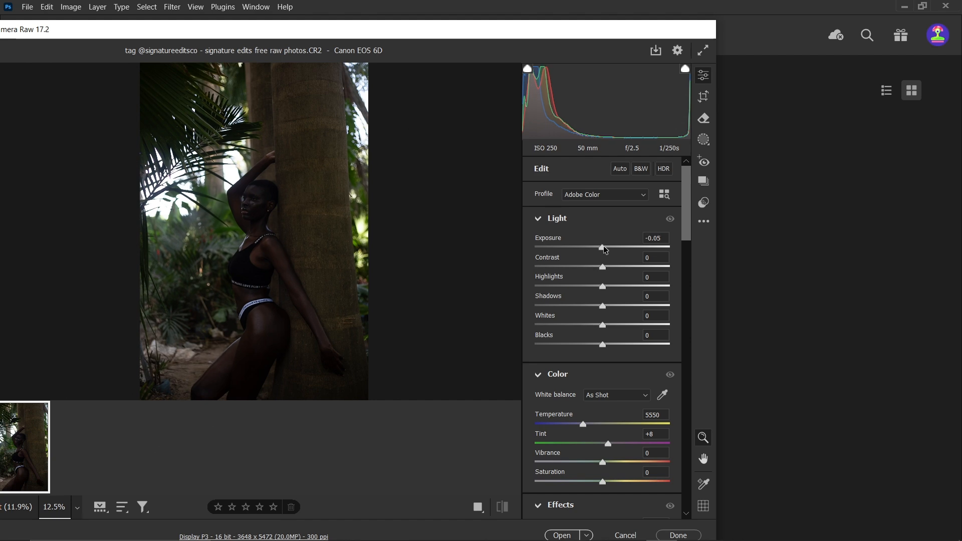
# Step: Raise the photo's Exposure to +1.00 and compare the result with the default settings
pyautogui.moveTo(605, 248); pyautogui.dragTo(615, 246)
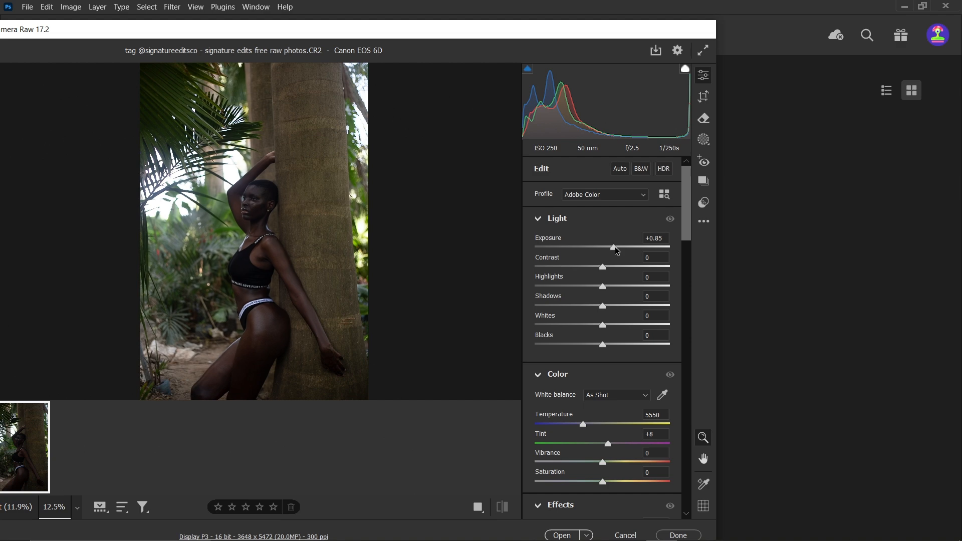
pyautogui.moveTo(614, 246); pyautogui.dragTo(617, 248)
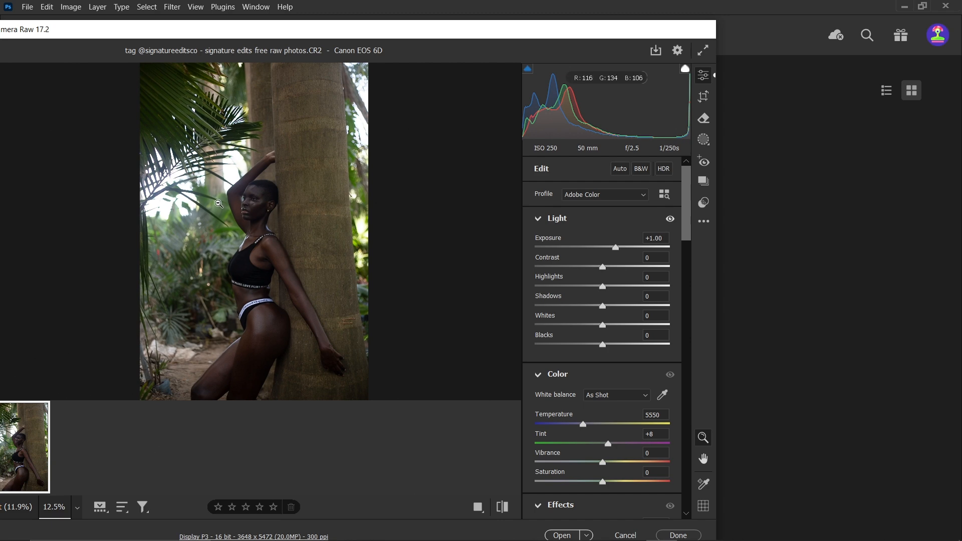
pyautogui.click(501, 507)
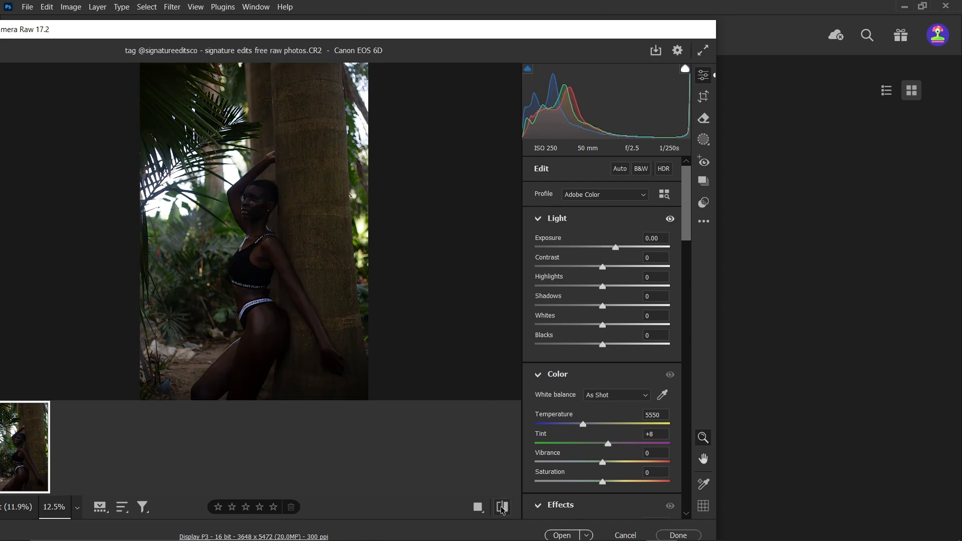
pyautogui.click(502, 507)
pyautogui.click(501, 506)
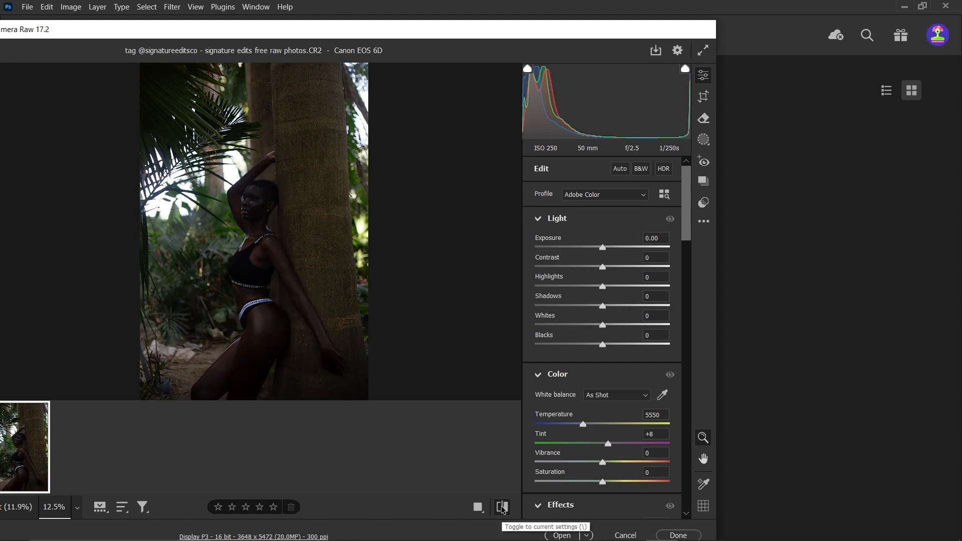
pyautogui.click(501, 507)
# Step: Lower the photo's Highlights to -23 and Whites to -20
pyautogui.click(234, 188)
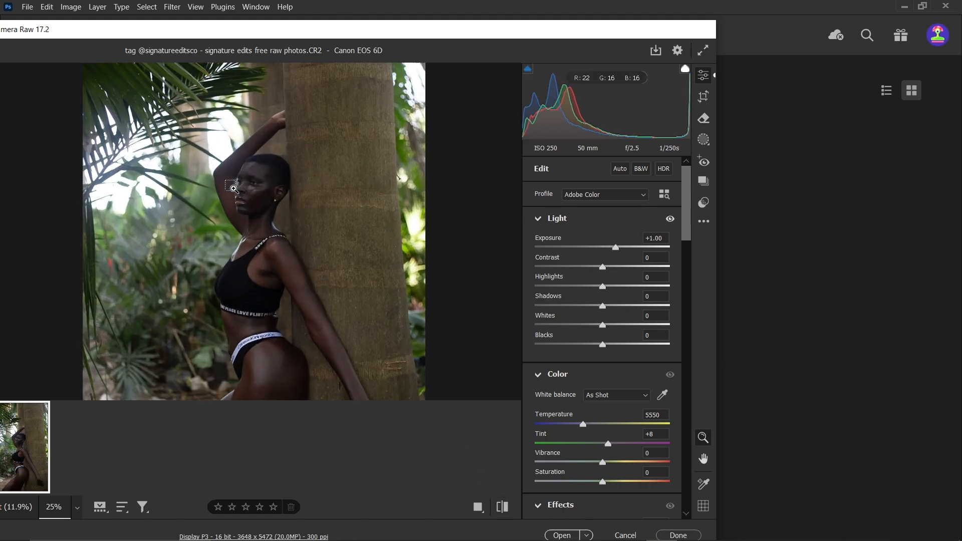
pyautogui.hotkey('ctrl', '+')
pyautogui.hotkey('ctrl', '-')
pyautogui.hotkey('ctrl', '-')
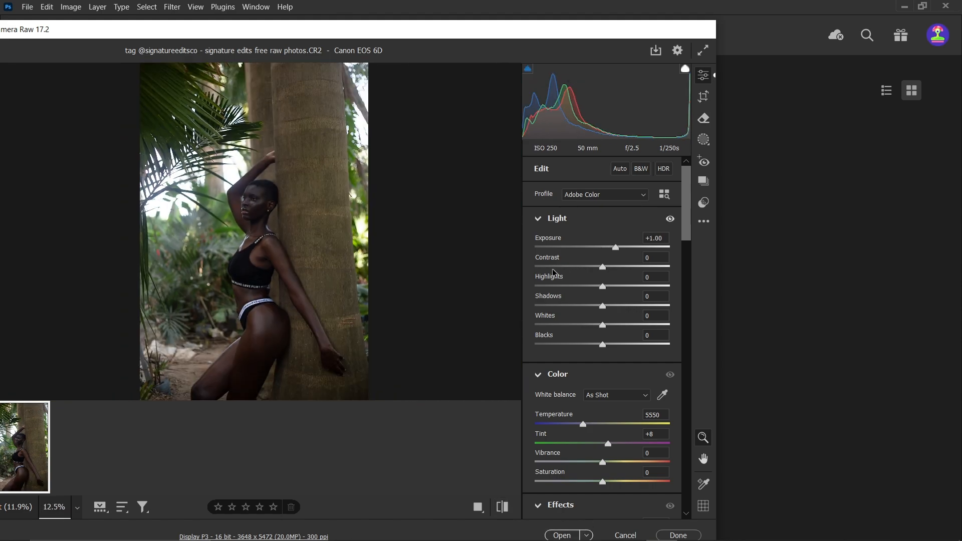
pyautogui.hotkey('ctrl', '+')
pyautogui.hotkey('ctrl', '-')
pyautogui.moveTo(602, 286); pyautogui.dragTo(590, 283)
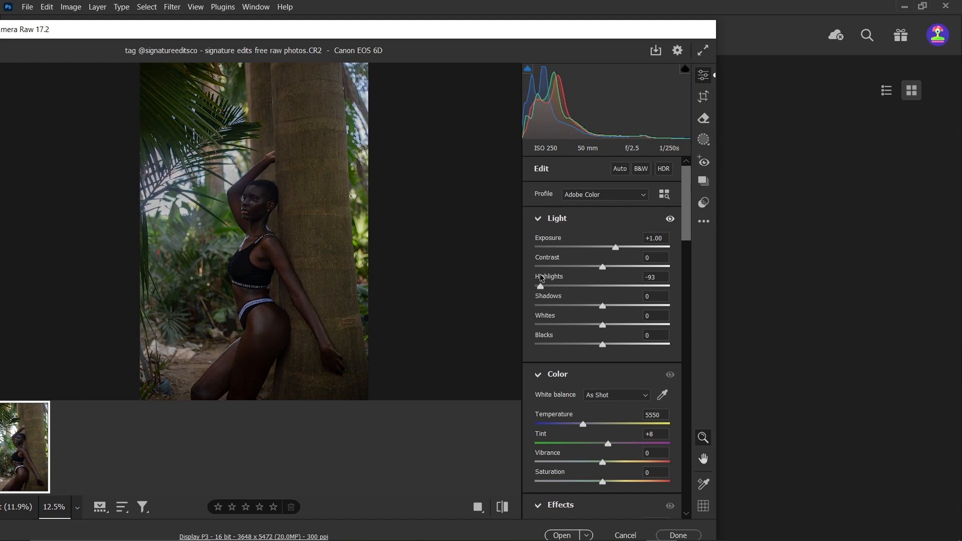
pyautogui.moveTo(591, 287); pyautogui.dragTo(587, 296)
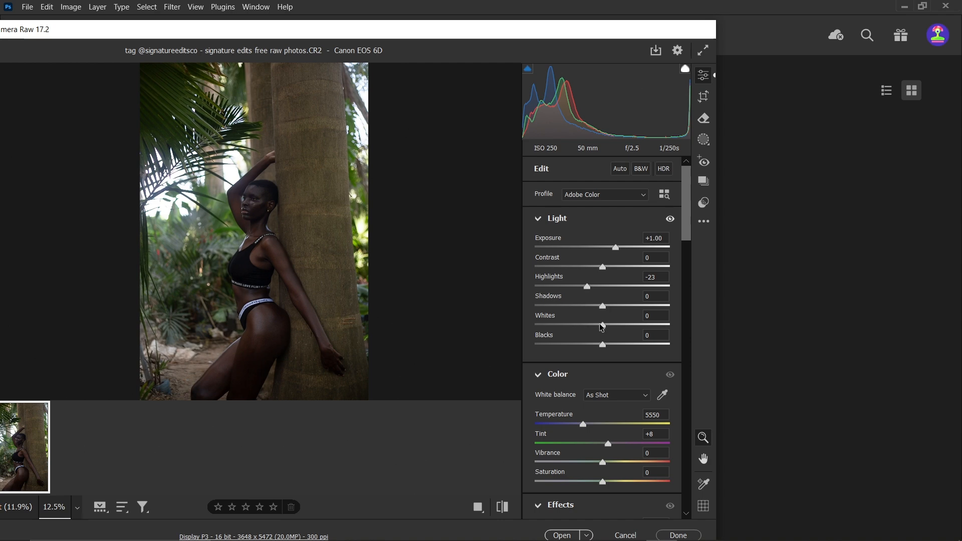
pyautogui.moveTo(602, 327); pyautogui.dragTo(589, 325)
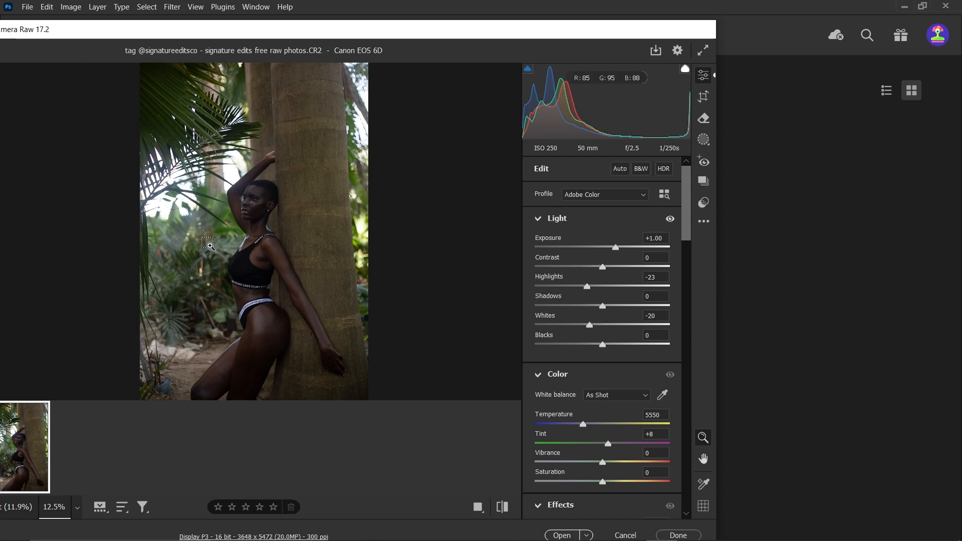
# Step: Raise the photo's Shadows to +46 and compare the result with the default settings
pyautogui.click(249, 203)
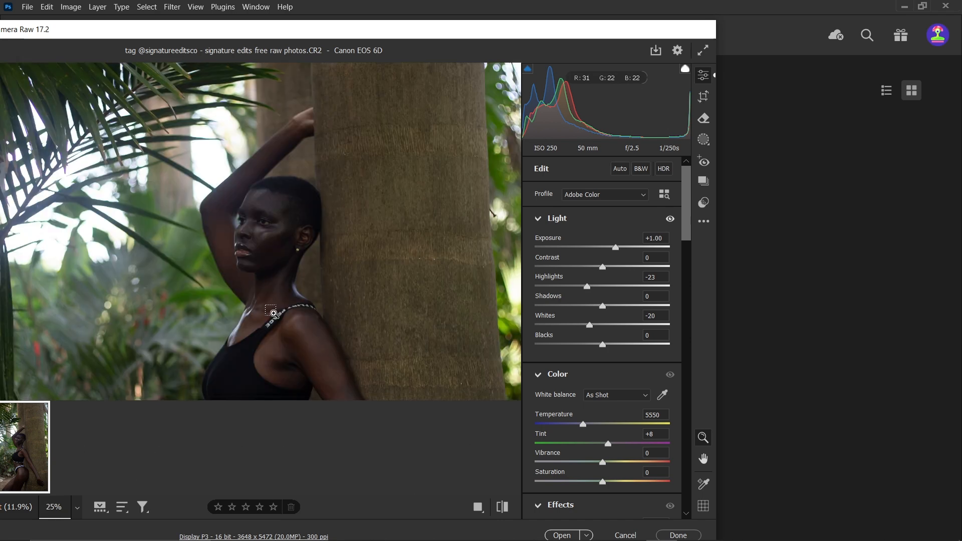
pyautogui.keyDown('alt'); pyautogui.click(273, 313); pyautogui.keyUp('alt')
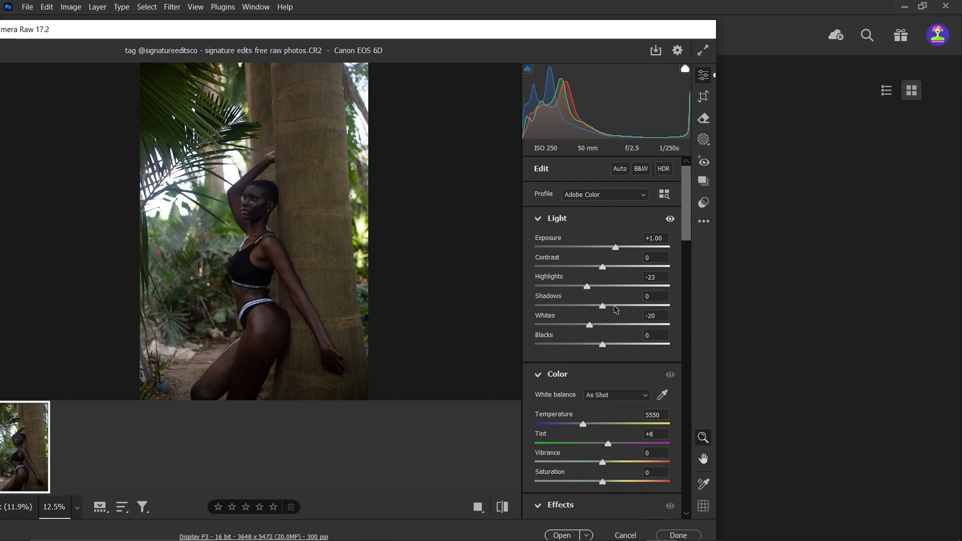
pyautogui.moveTo(614, 306); pyautogui.dragTo(632, 309)
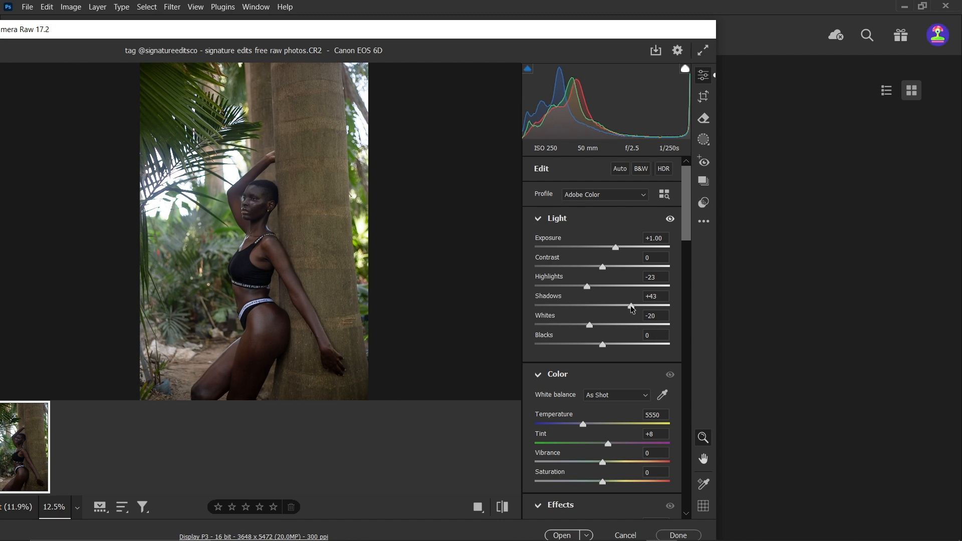
pyautogui.click(245, 228)
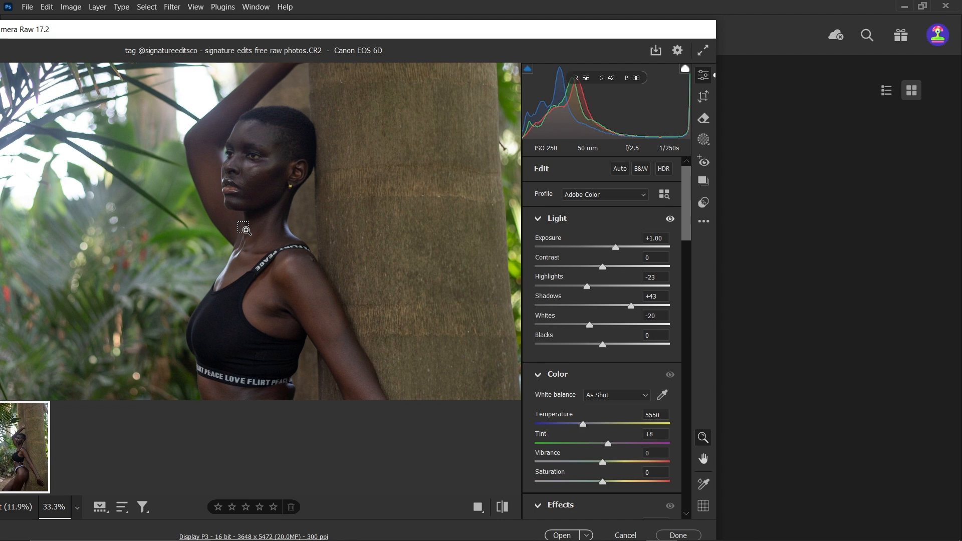
pyautogui.keyDown('alt'); pyautogui.click(245, 229); pyautogui.keyUp('alt')
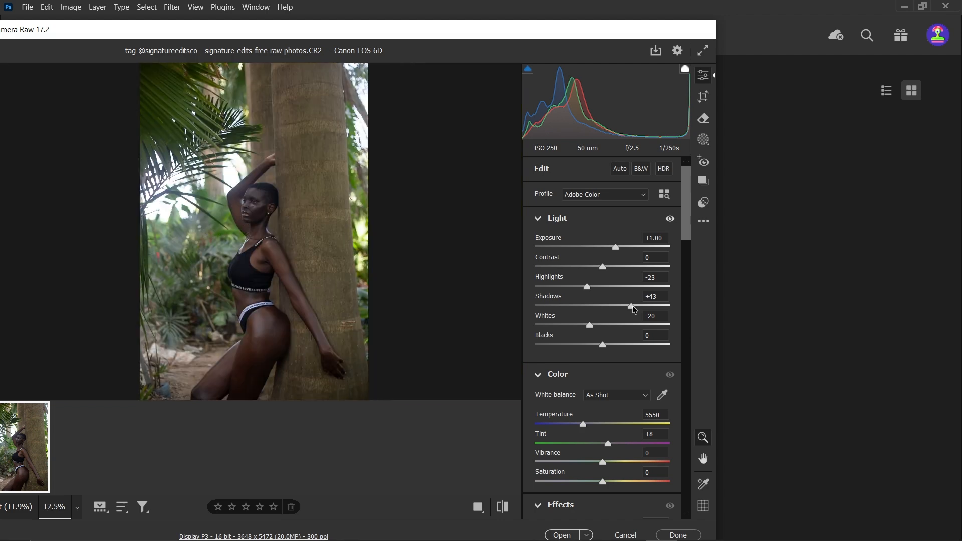
pyautogui.moveTo(632, 305); pyautogui.dragTo(635, 308)
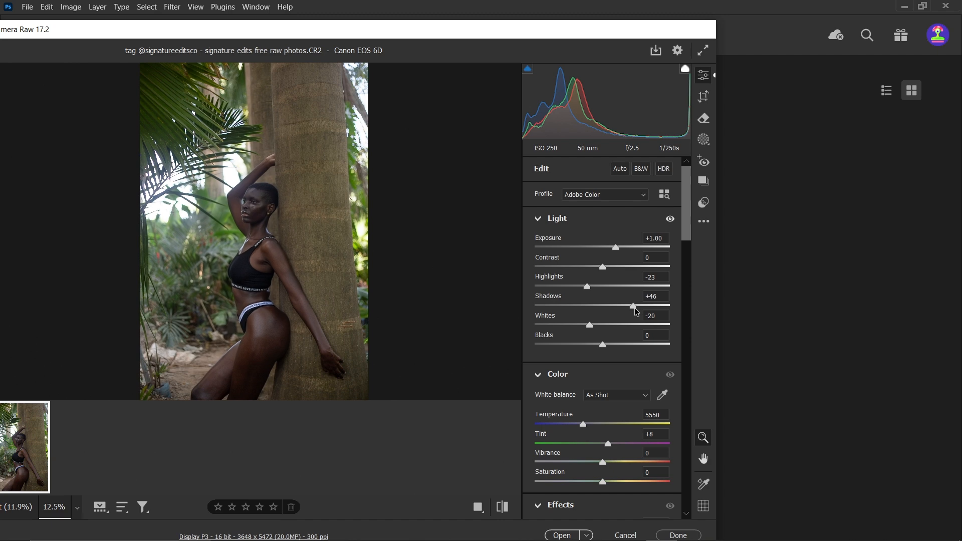
pyautogui.click(502, 512)
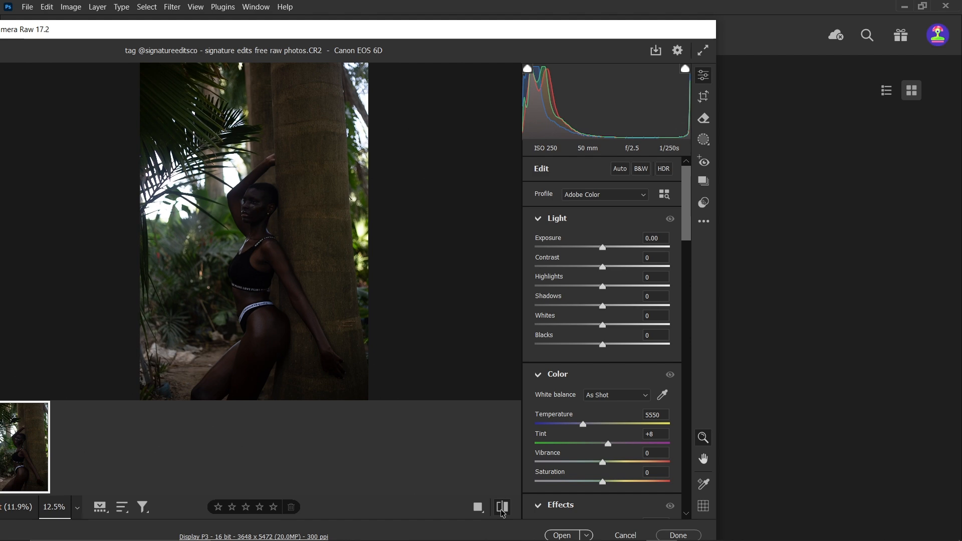
pyautogui.click(502, 512)
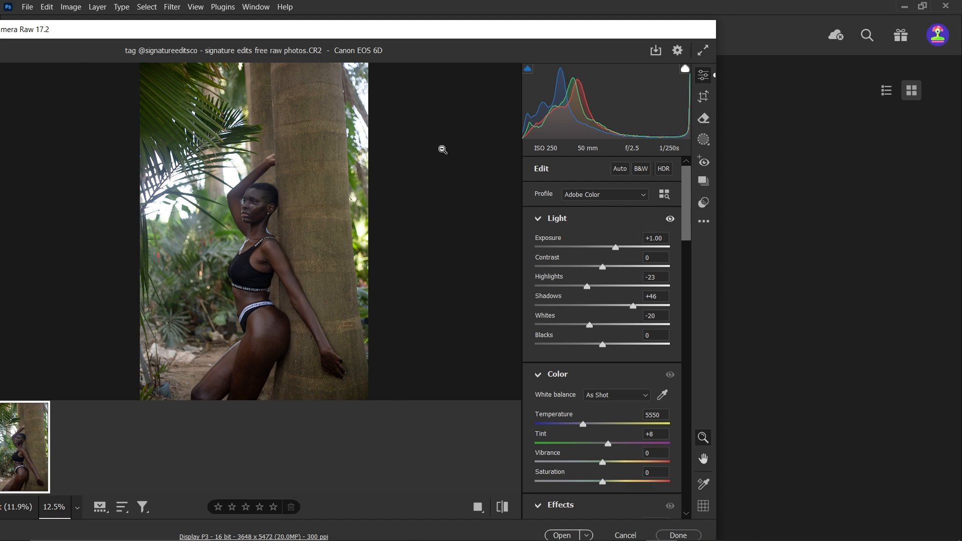
# Step: Create a new mask that selects the sky, and hide its overlay
pyautogui.click(704, 140)
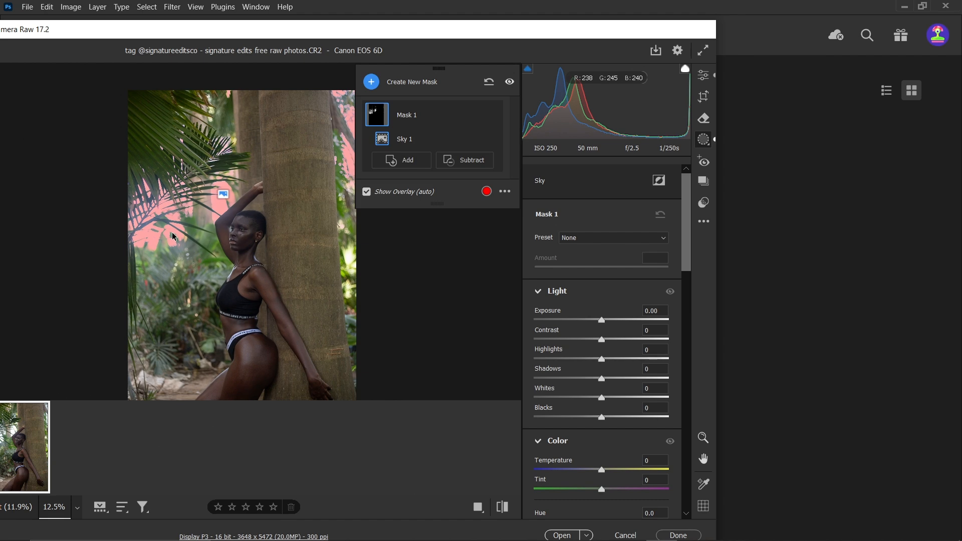
pyautogui.click(386, 197)
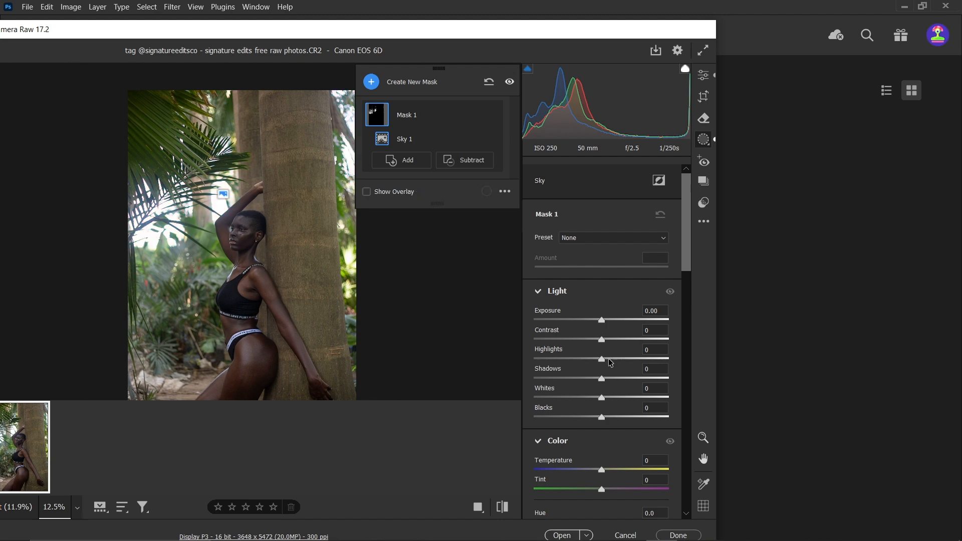
# Step: For the sky mask, set Temperature to -80, Highlights to -47 and Whites to -27
pyautogui.scroll(-2, 607, 359)
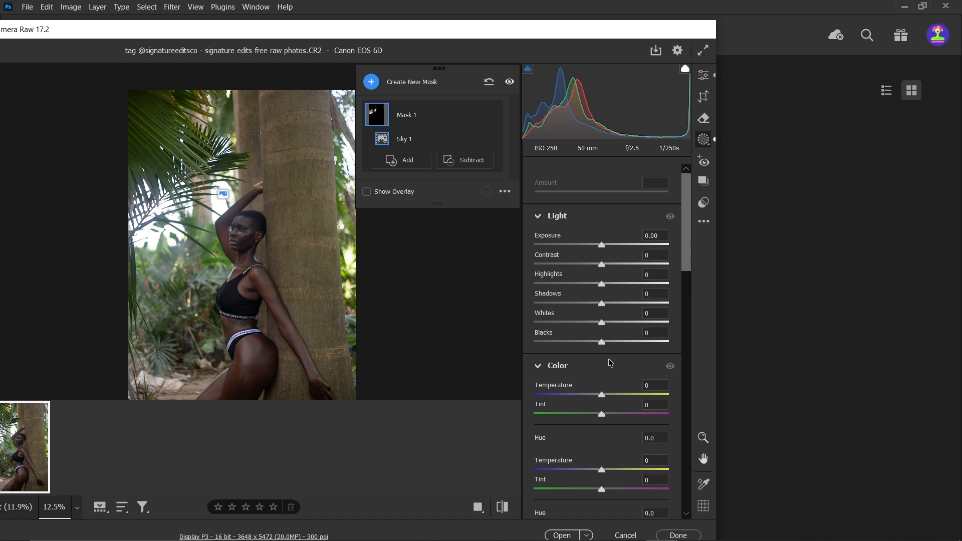
pyautogui.moveTo(601, 395); pyautogui.dragTo(545, 394)
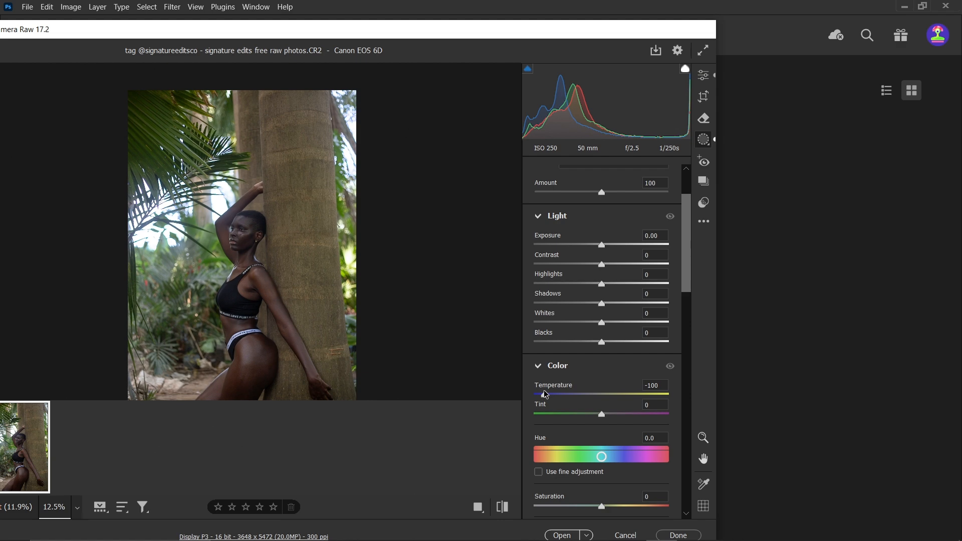
pyautogui.moveTo(545, 394); pyautogui.dragTo(547, 395)
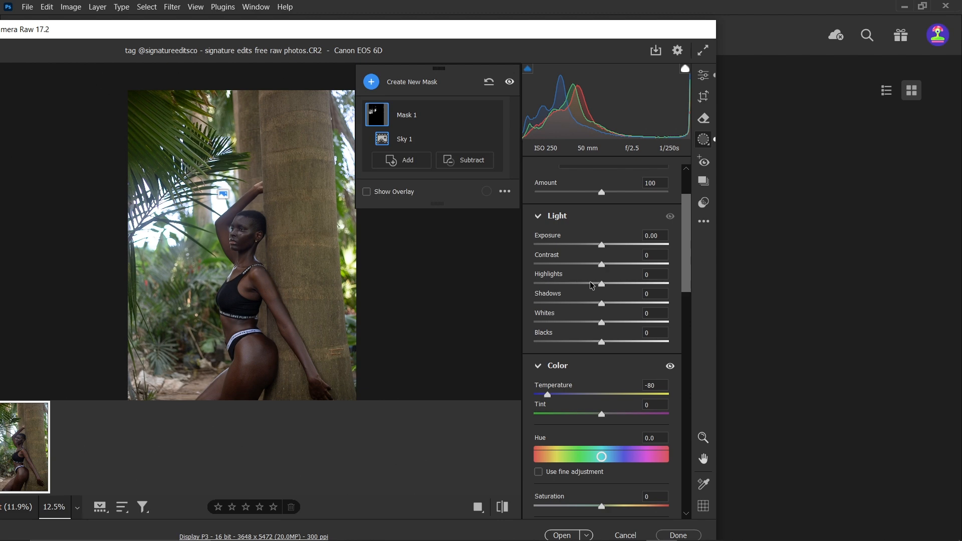
pyautogui.moveTo(592, 285); pyautogui.dragTo(580, 284)
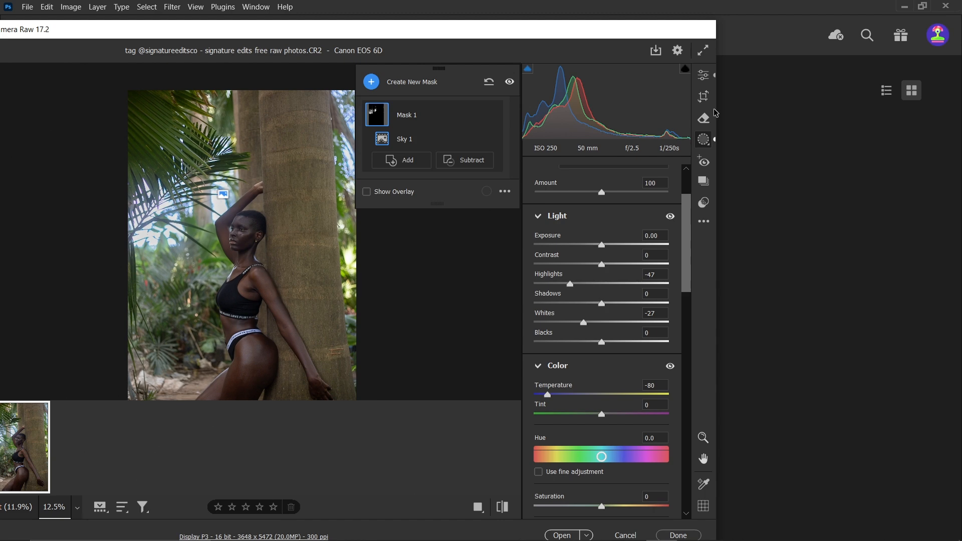
# Step: Return to the global edits, set the photo's Temperature to 6000 and compare the result with the default settings
pyautogui.click(703, 140)
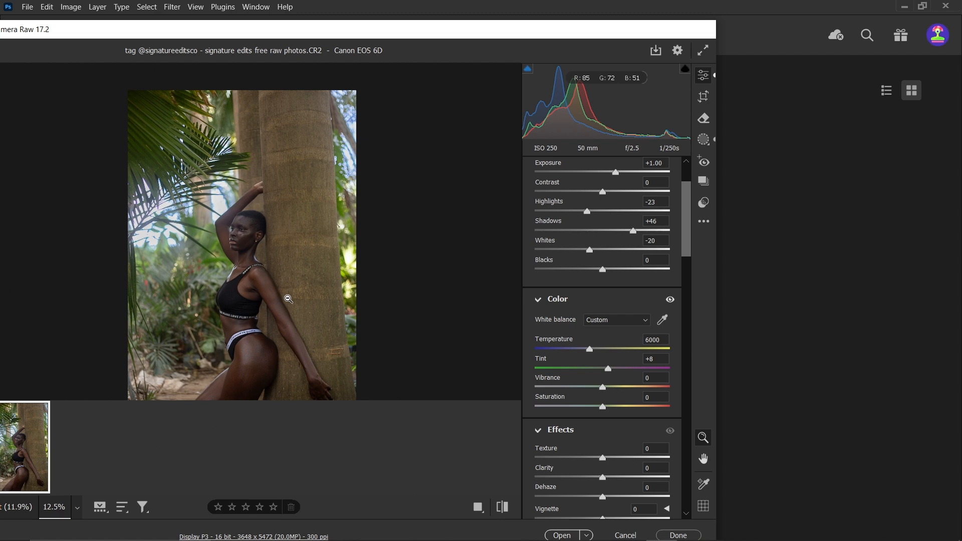
pyautogui.click(503, 508)
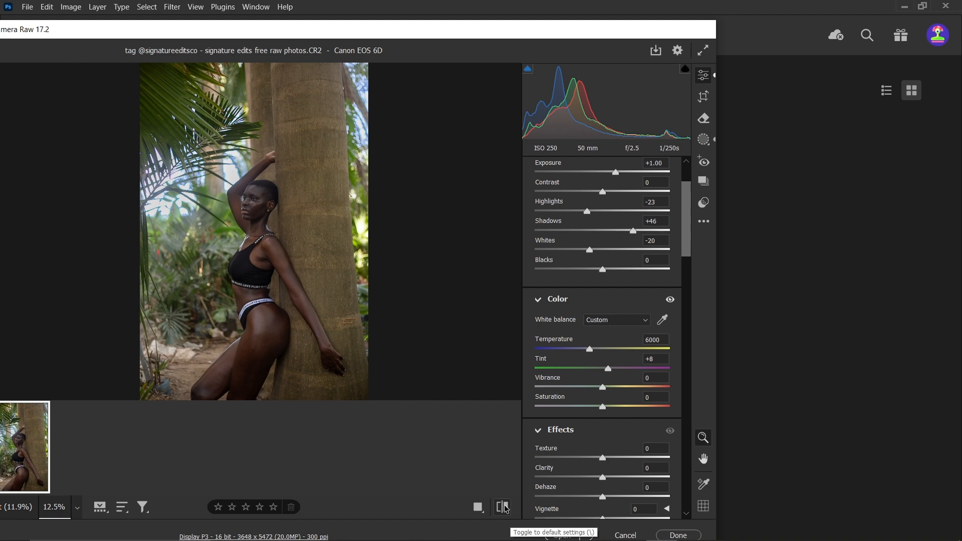
# Step: Raise the Blue Primary Saturation in the calibration settings to +50
pyautogui.scroll(-10, 600, 484)
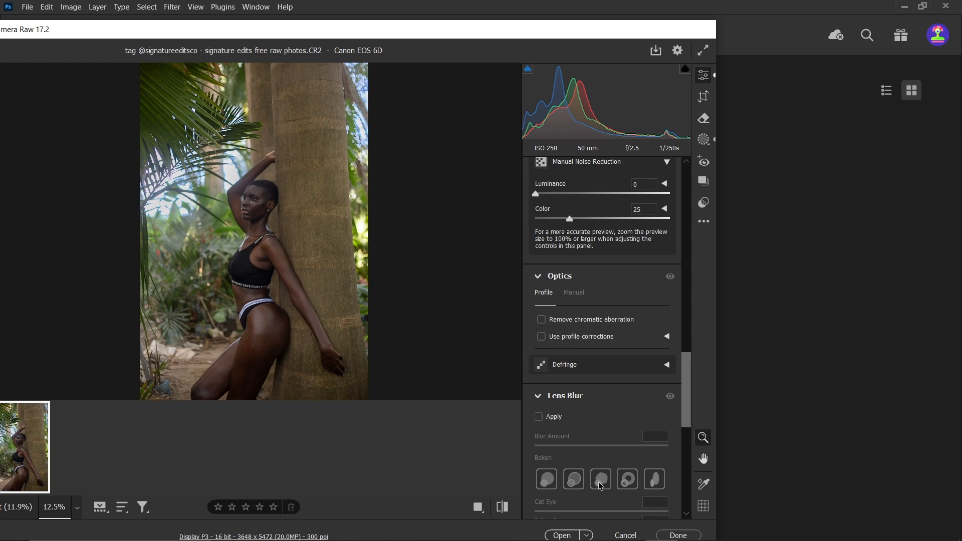
pyautogui.scroll(-10, 600, 484)
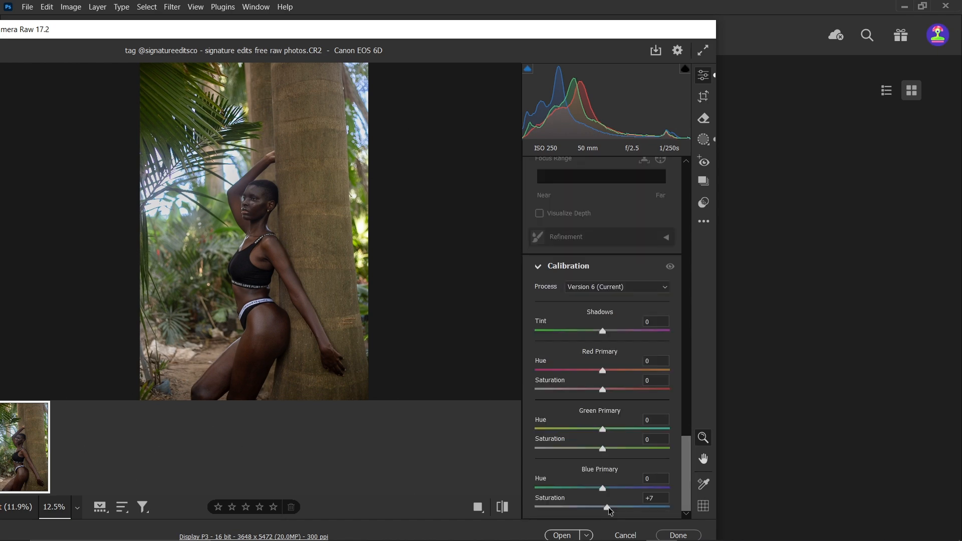
pyautogui.moveTo(609, 508); pyautogui.dragTo(618, 509)
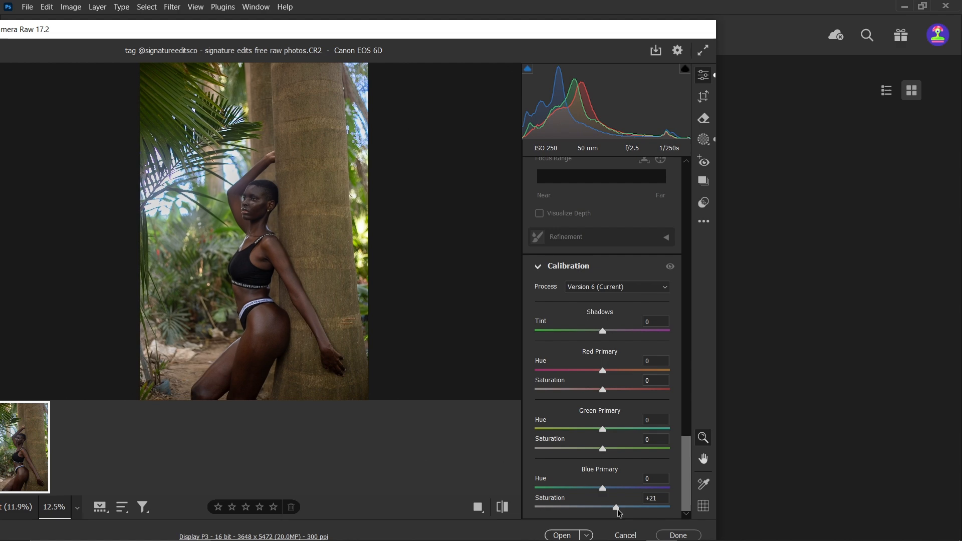
pyautogui.moveTo(619, 512); pyautogui.dragTo(624, 515)
pyautogui.moveTo(624, 515); pyautogui.dragTo(635, 514)
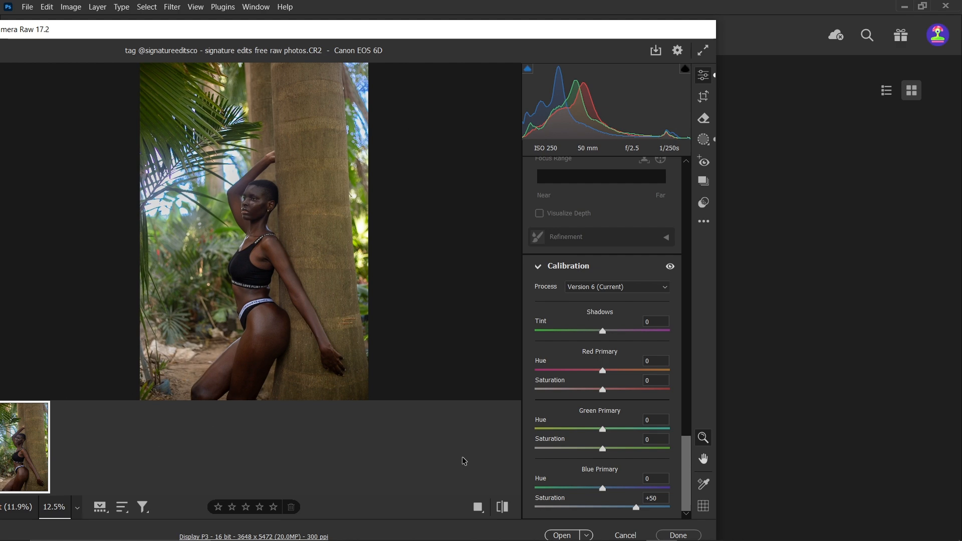
# Step: In the Color Mixer, raise the Greens hue and saturation, and set the Greens luminance to -10
pyautogui.scroll(5, 635, 310)
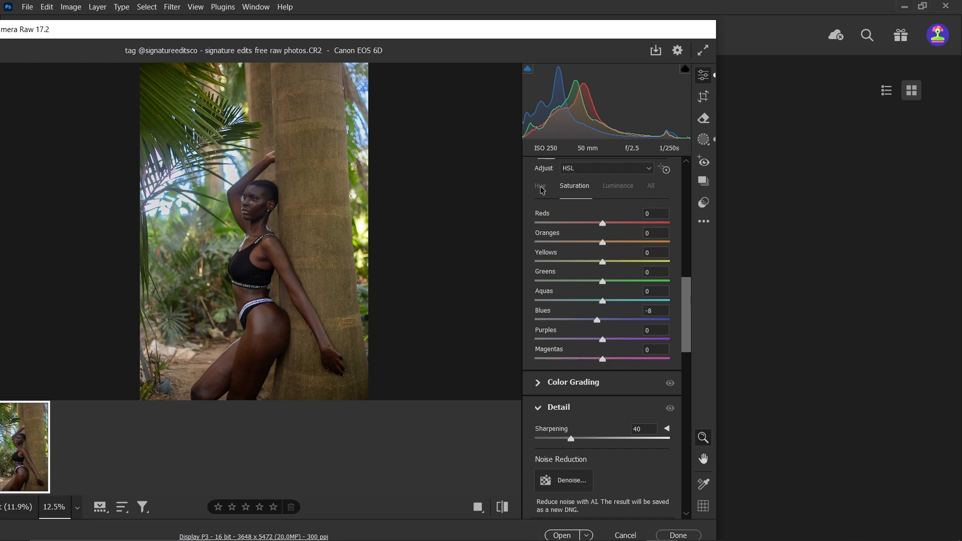
pyautogui.click(542, 189)
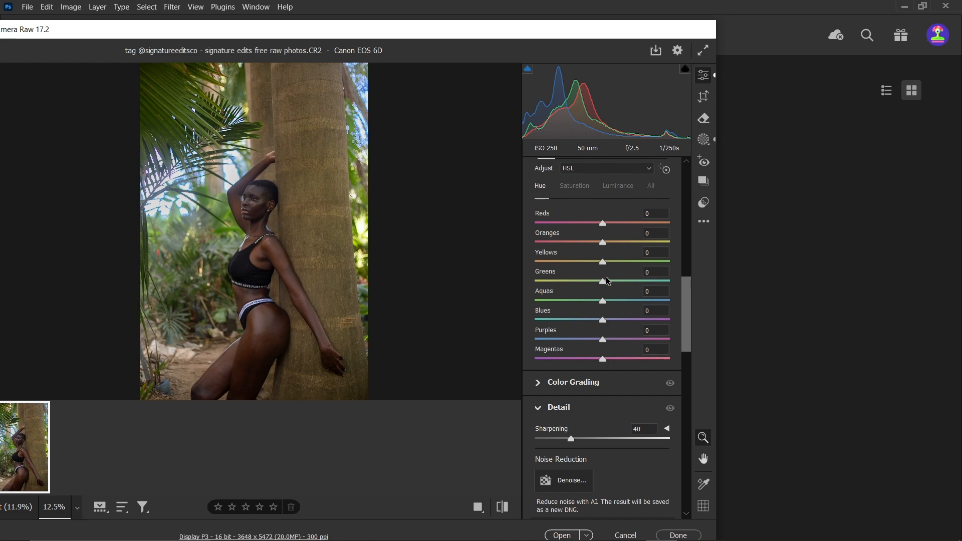
pyautogui.moveTo(603, 281); pyautogui.dragTo(630, 263)
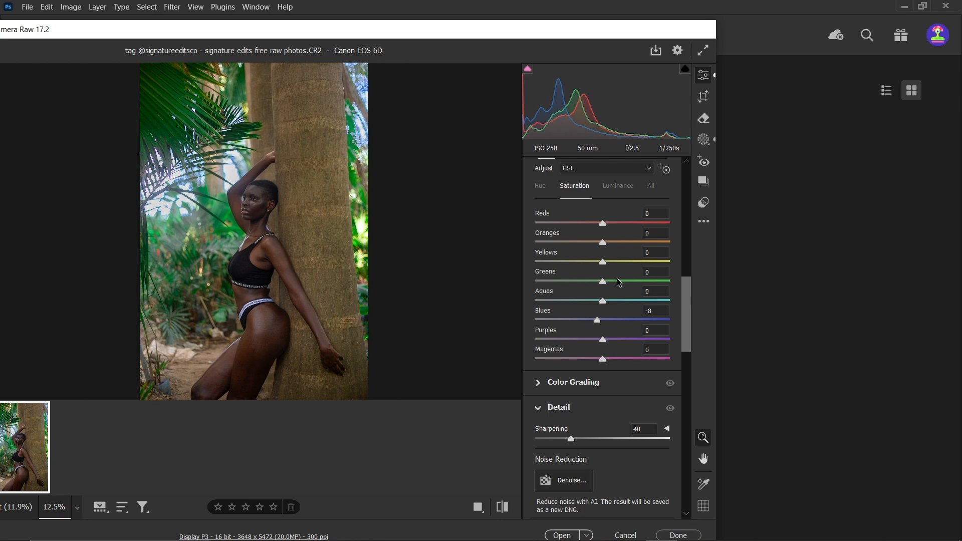
pyautogui.moveTo(617, 279); pyautogui.dragTo(633, 278)
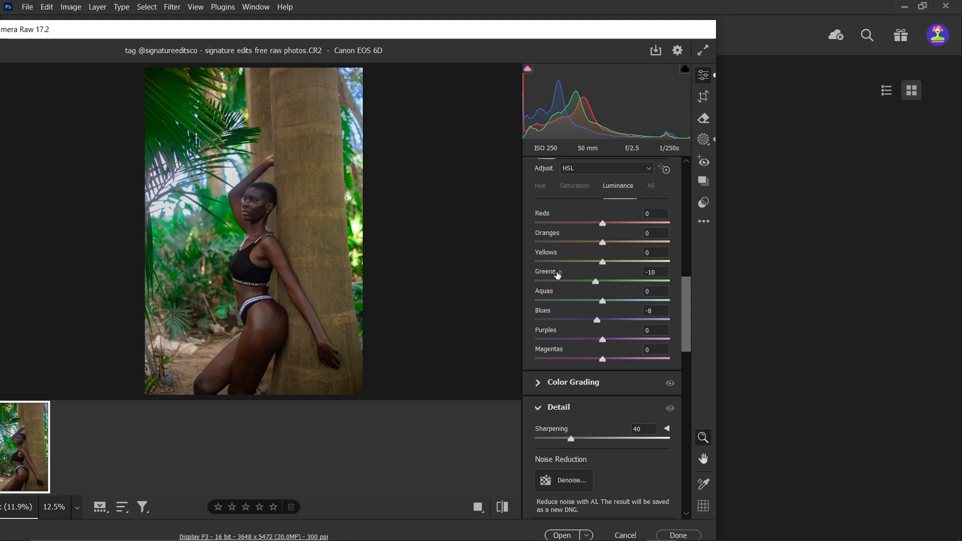
# Step: Compare the edited photo with its original settings and open it in Photoshop as a document
pyautogui.scroll(2, 557, 275)
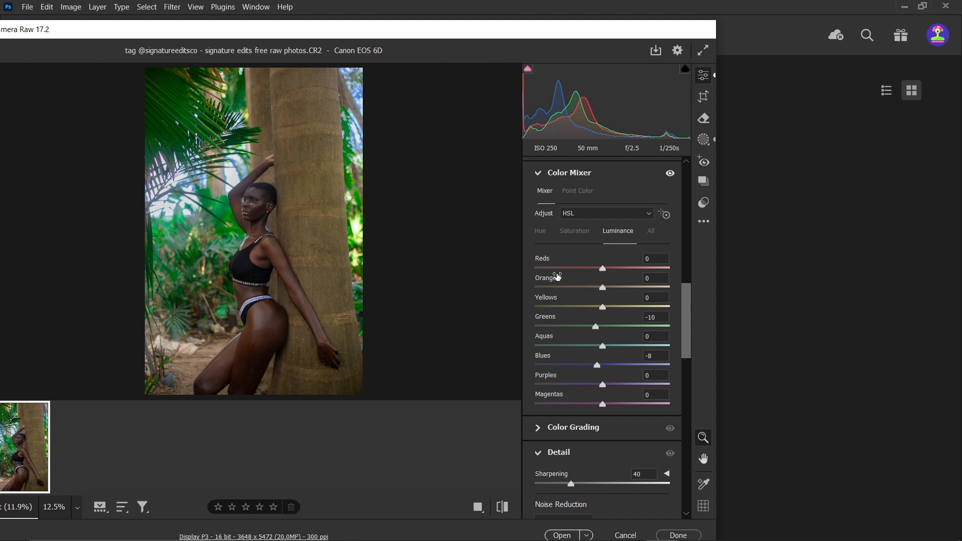
pyautogui.click(502, 507)
pyautogui.click(503, 507)
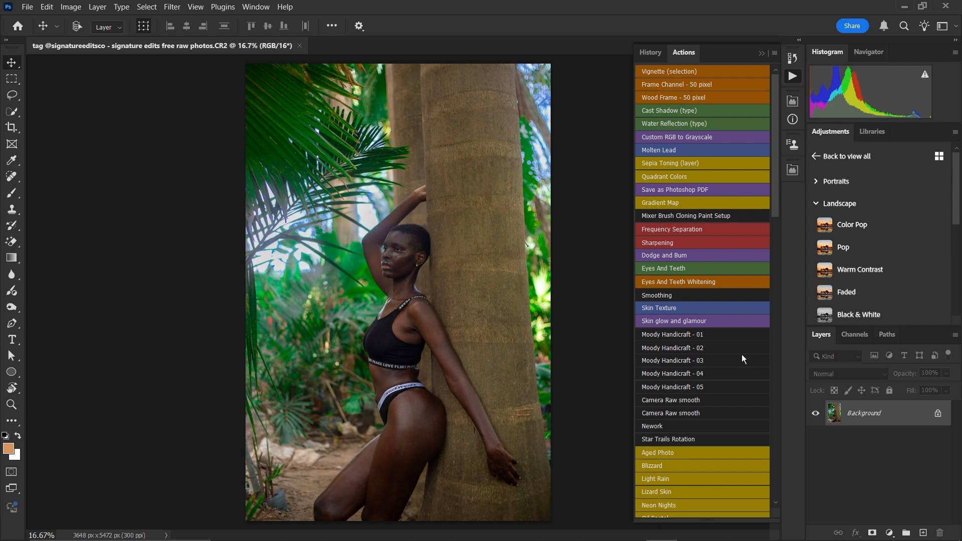
# Step: Duplicate the background photo twice and name the copies Color 01 (lower) and color 02 (upper)
pyautogui.hotkey('ctrl', 'j')
pyautogui.hotkey('ctrl', 'j')
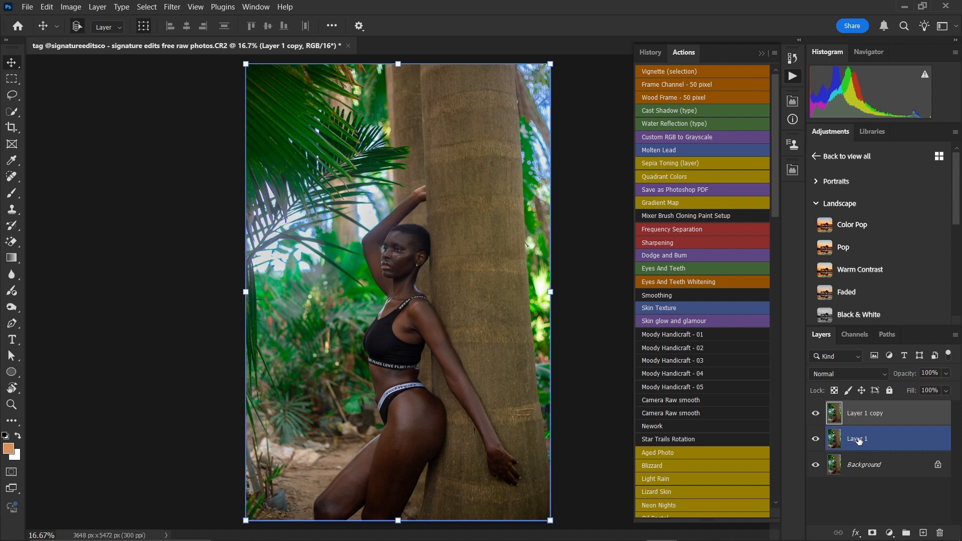
pyautogui.doubleClick(858, 440)
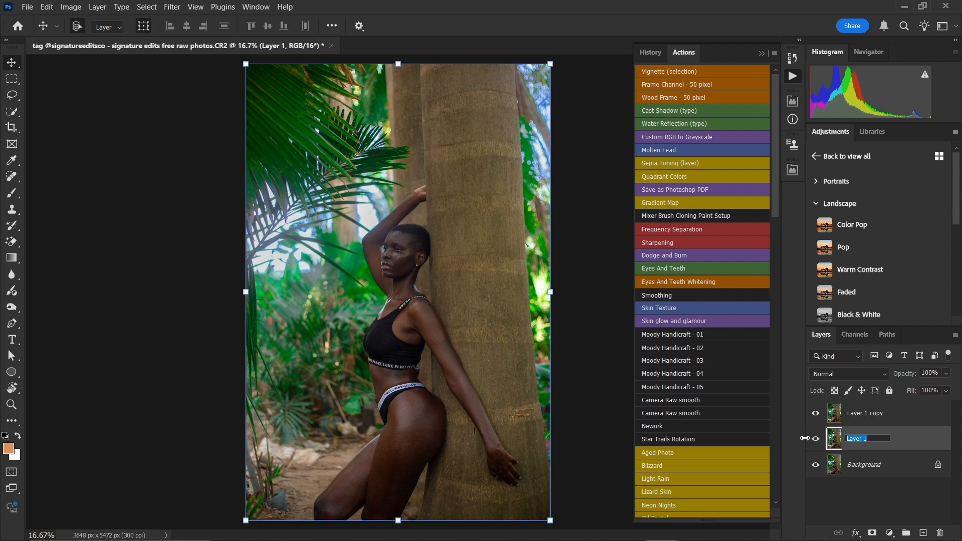
pyautogui.write('Color 01')
pyautogui.doubleClick(872, 412)
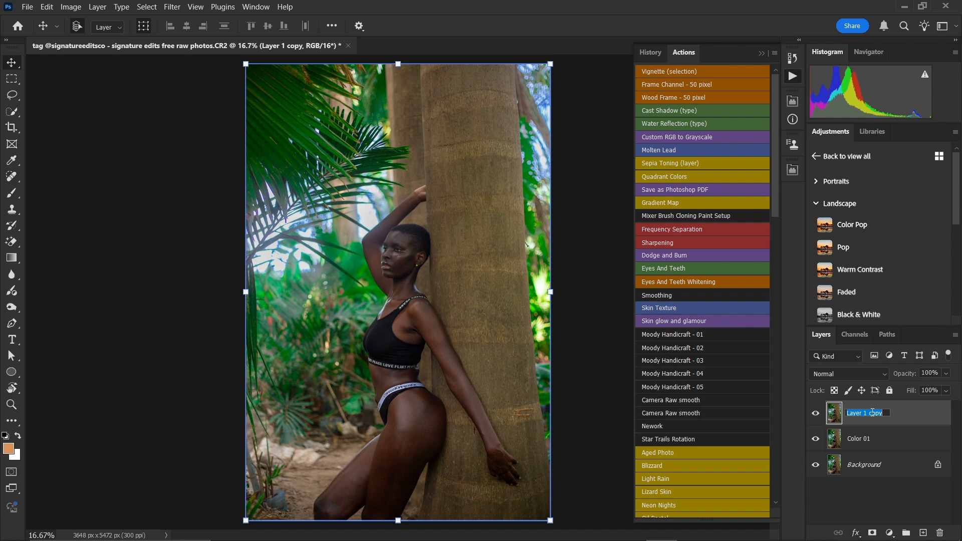
pyautogui.write('color 02')
# Step: Hide the color 02 layer and open the Gaussian Blur filter for the Color 01 layer
pyautogui.click(885, 435)
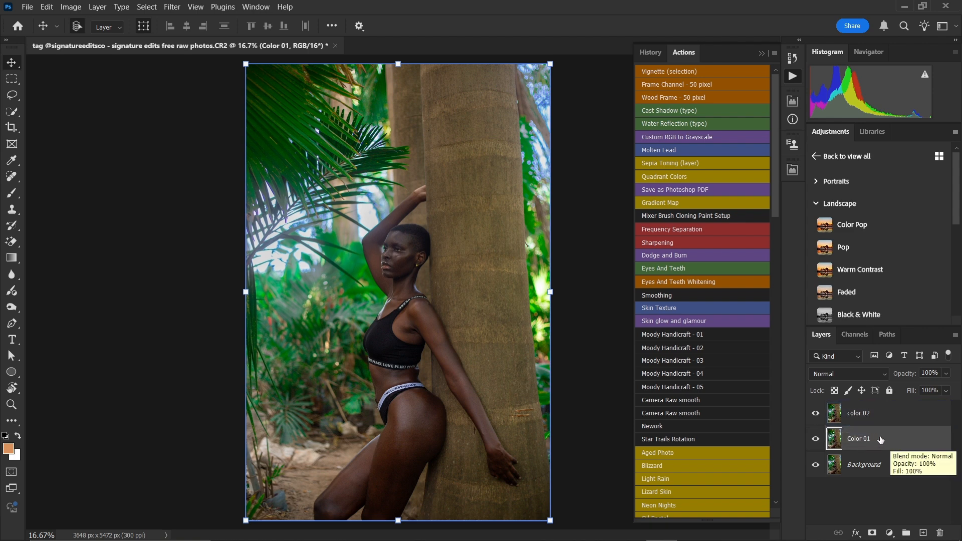
pyautogui.click(836, 413)
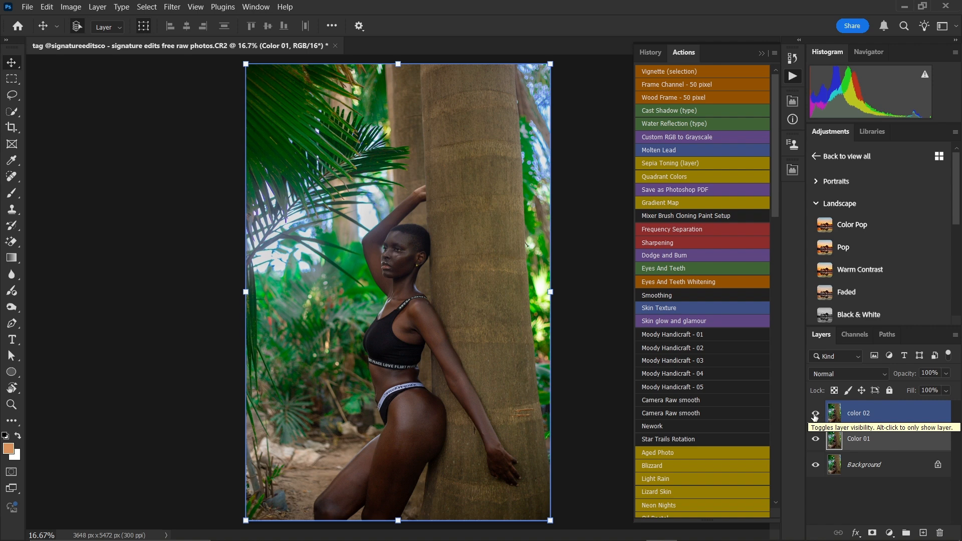
pyautogui.click(815, 414)
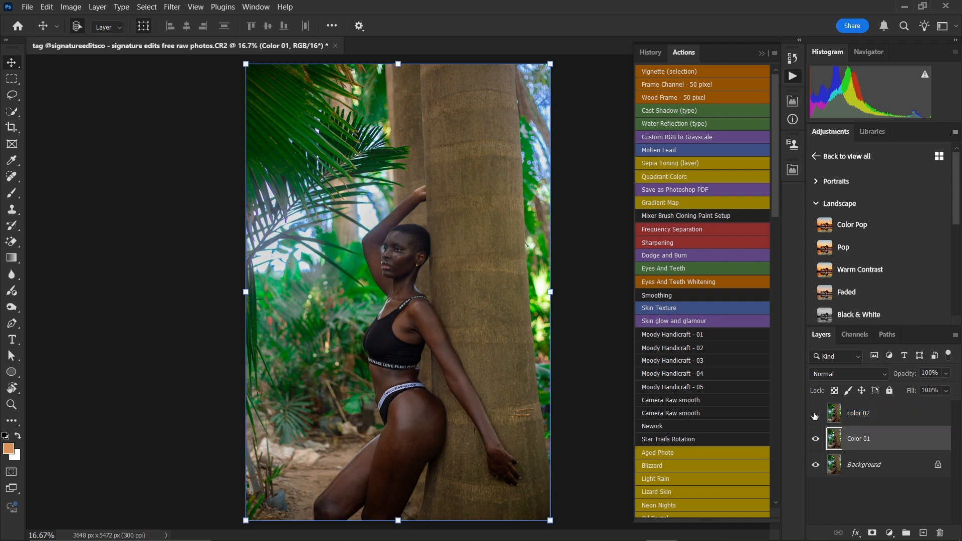
pyautogui.click(176, 7)
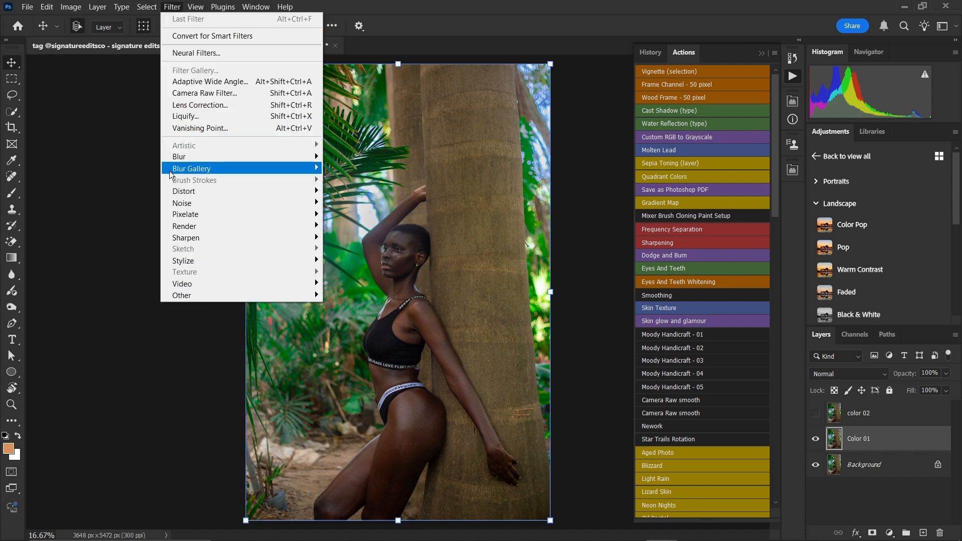
pyautogui.moveTo(184, 156)
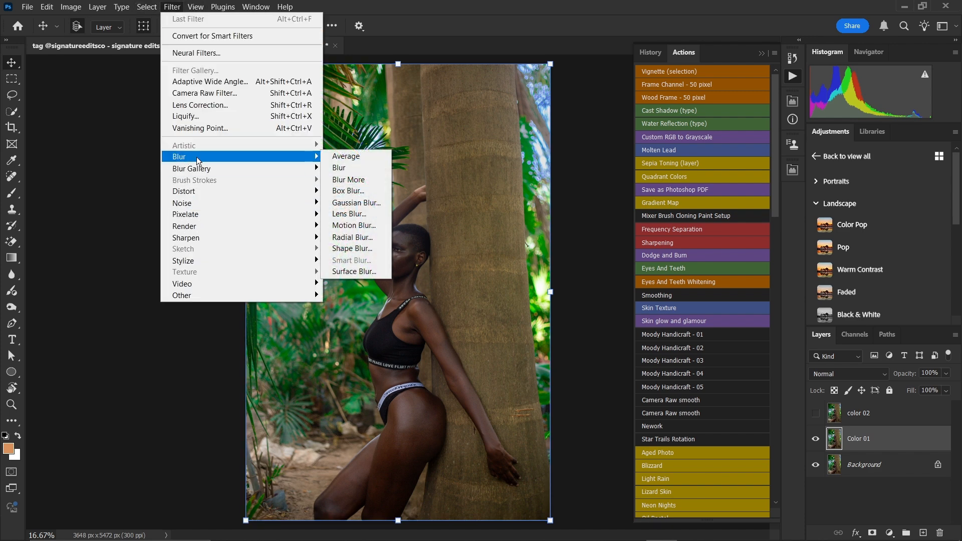
pyautogui.click(342, 203)
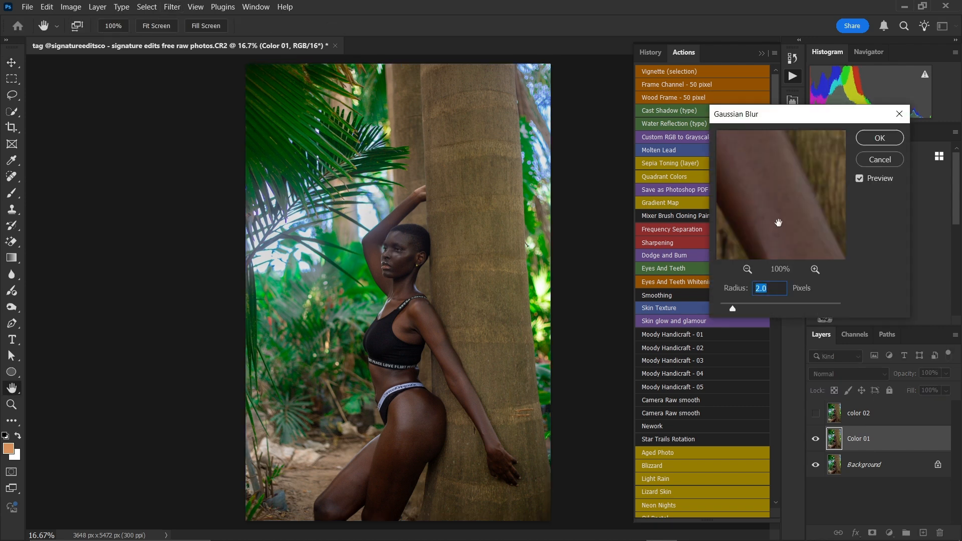
# Step: Adjust the Gaussian Blur to a low radius while checking the skin in a 200% preview, and apply it to Color 01
pyautogui.moveTo(737, 197); pyautogui.dragTo(831, 183)
pyautogui.moveTo(751, 214); pyautogui.dragTo(878, 242)
pyautogui.moveTo(769, 211); pyautogui.dragTo(818, 264)
pyautogui.moveTo(754, 195); pyautogui.dragTo(788, 263)
pyautogui.moveTo(774, 200); pyautogui.dragTo(796, 251)
pyautogui.moveTo(826, 200)
pyautogui.mouseDown()
pyautogui.moveTo(769, 311)
pyautogui.moveTo(721, 193)
pyautogui.moveTo(816, 185)
pyautogui.mouseUp()
pyautogui.click(814, 269)
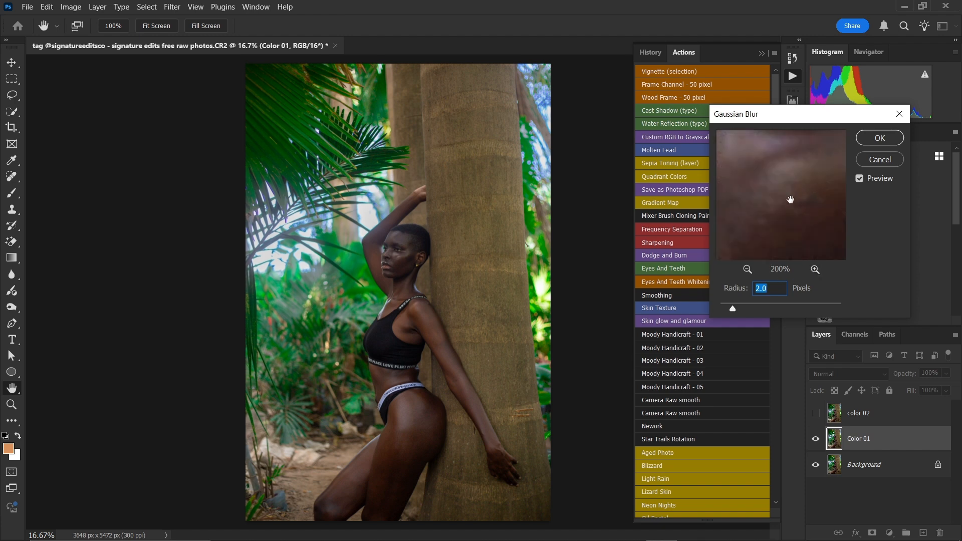
pyautogui.moveTo(734, 300)
pyautogui.mouseDown()
pyautogui.moveTo(707, 306)
pyautogui.moveTo(723, 309)
pyautogui.mouseUp()
pyautogui.click(725, 308)
pyautogui.moveTo(727, 307); pyautogui.dragTo(729, 308)
pyautogui.moveTo(728, 311); pyautogui.dragTo(730, 311)
pyautogui.moveTo(731, 302); pyautogui.dragTo(832, 307)
pyautogui.moveTo(757, 311); pyautogui.dragTo(731, 318)
pyautogui.moveTo(730, 318); pyautogui.dragTo(731, 317)
pyautogui.click(878, 140)
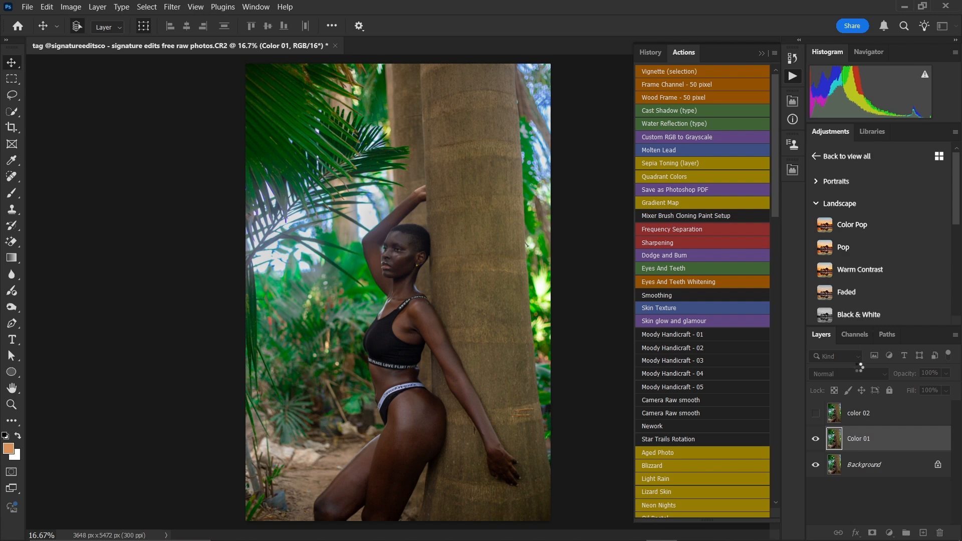
# Step: Show and select the color 02 layer, and start Apply Image with Color 01 as the source layer
pyautogui.click(881, 414)
pyautogui.click(815, 413)
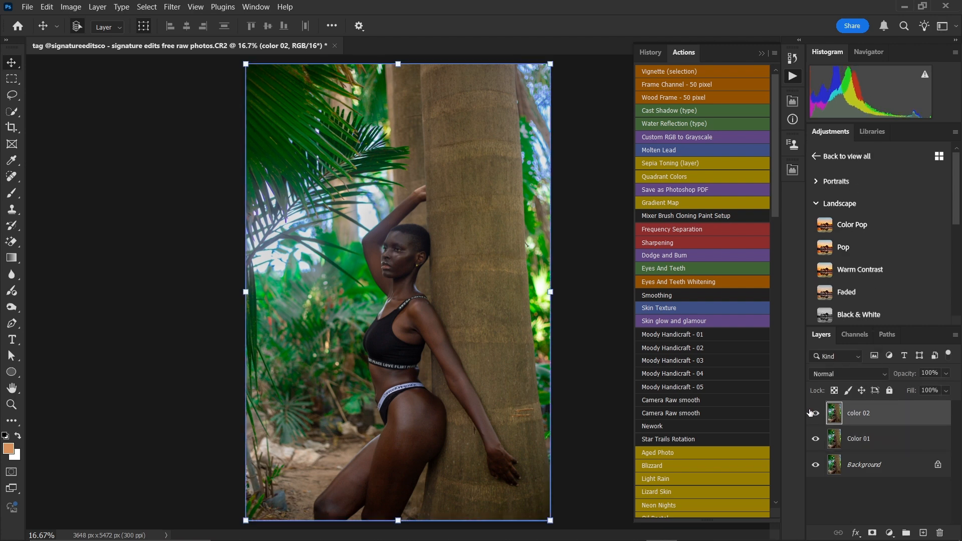
pyautogui.click(75, 8)
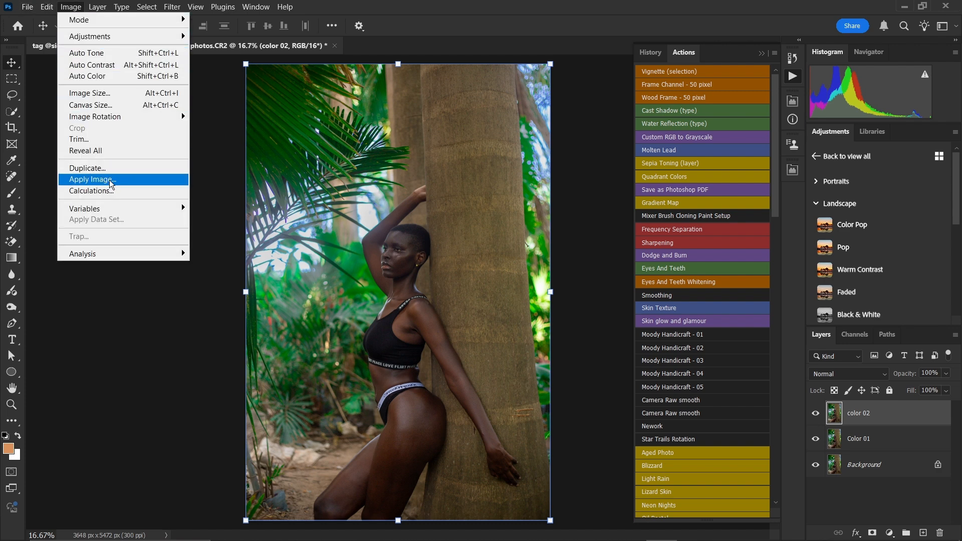
pyautogui.click(93, 180)
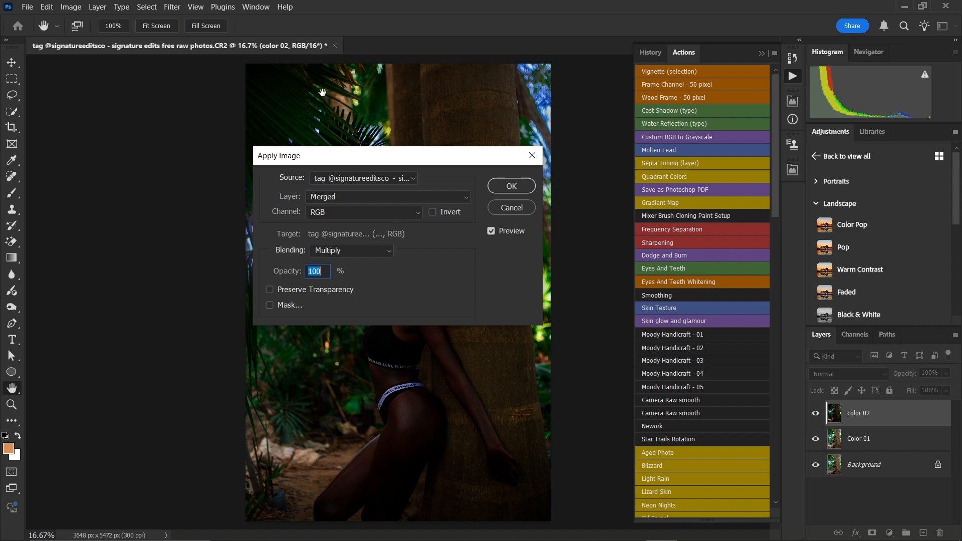
pyautogui.click(359, 203)
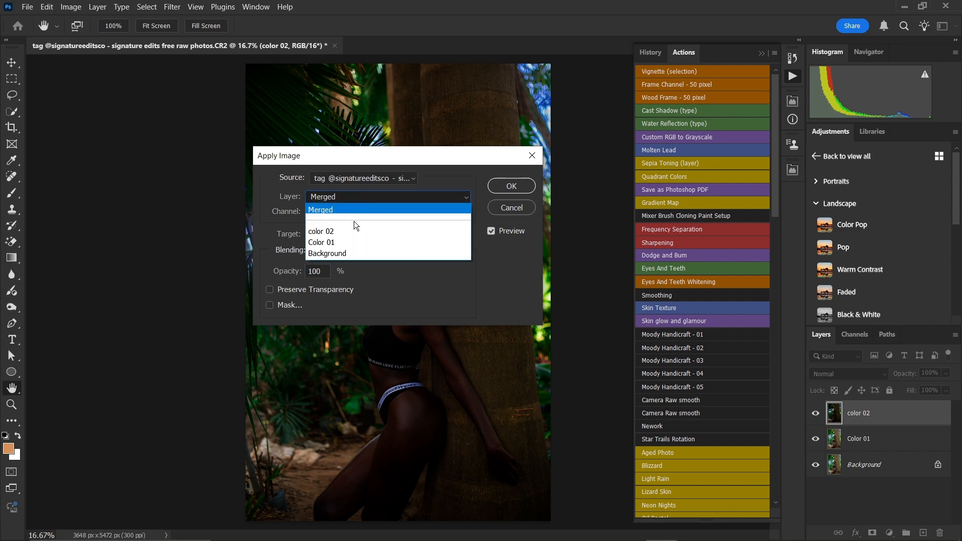
pyautogui.click(338, 242)
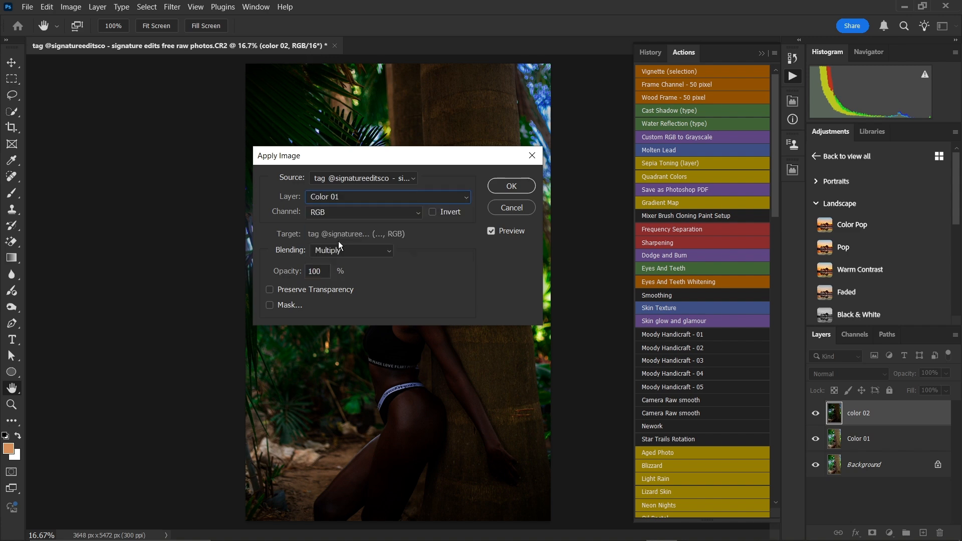
# Step: Apply the inverted RGB channel of Color 01 to color 02 with Add blending, 100% opacity, scale 2 and offset 0
pyautogui.click(332, 248)
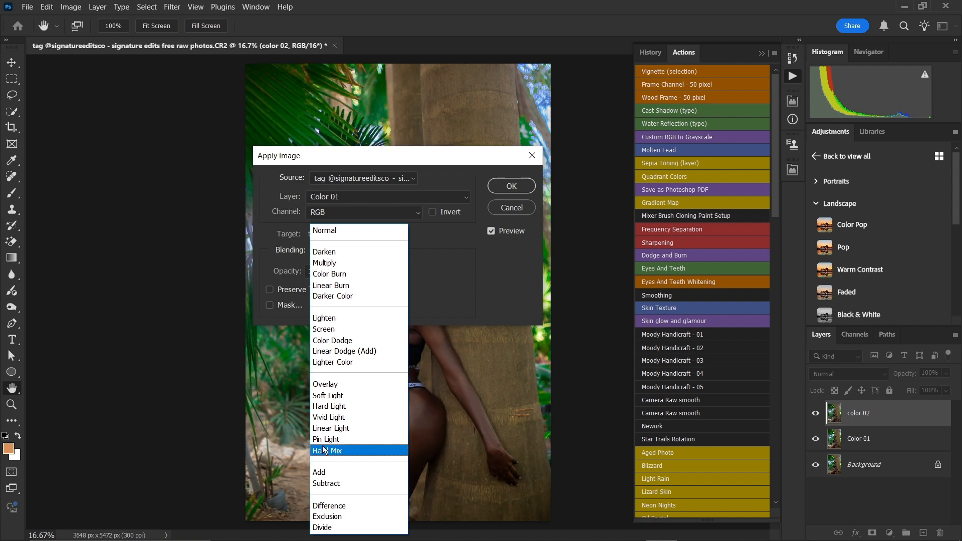
pyautogui.click(319, 473)
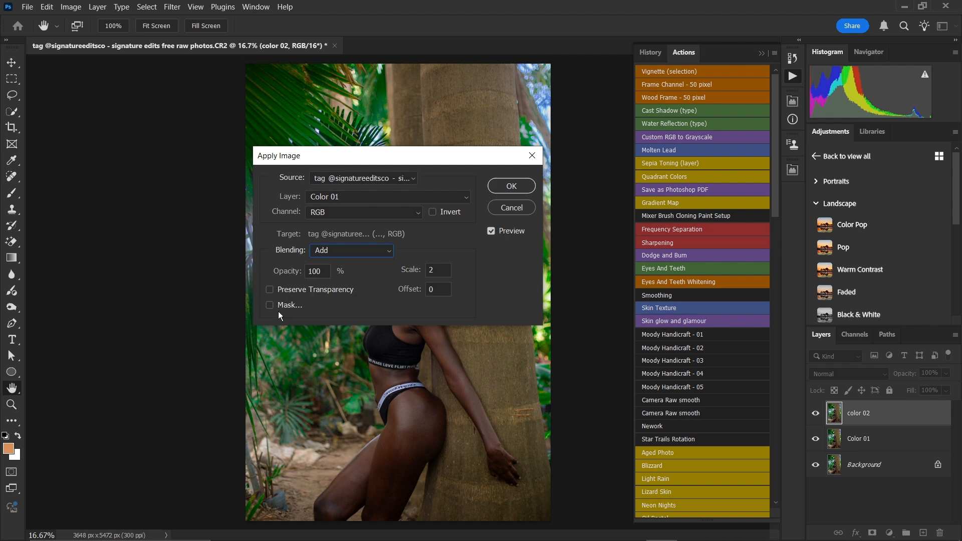
pyautogui.click(433, 212)
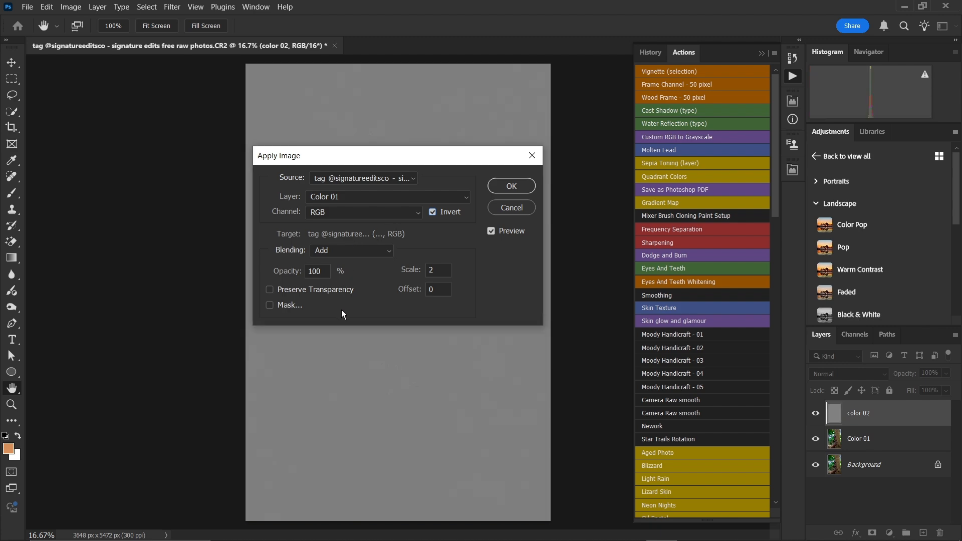
pyautogui.hotkey('ctrl', '+')
pyautogui.hotkey('ctrl', '+')
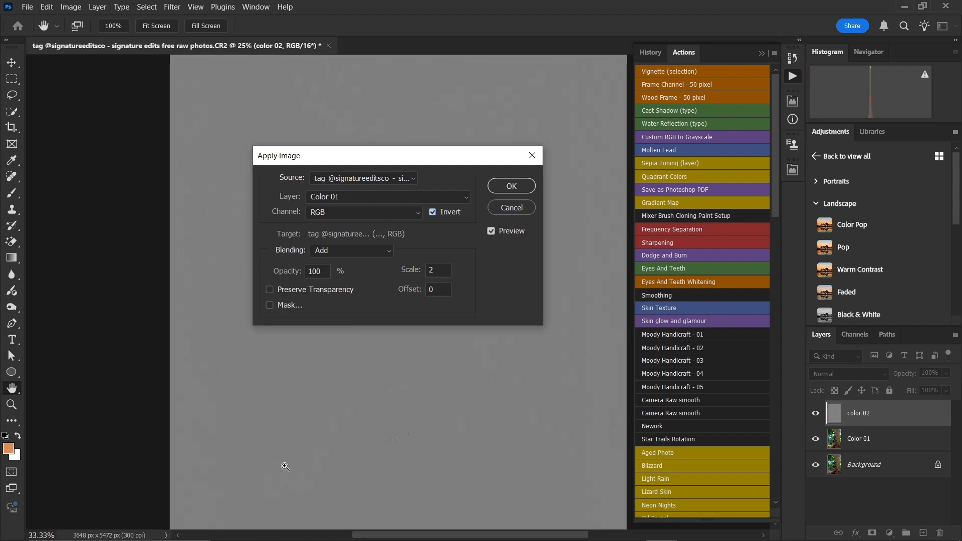
pyautogui.hotkey('ctrl', '+')
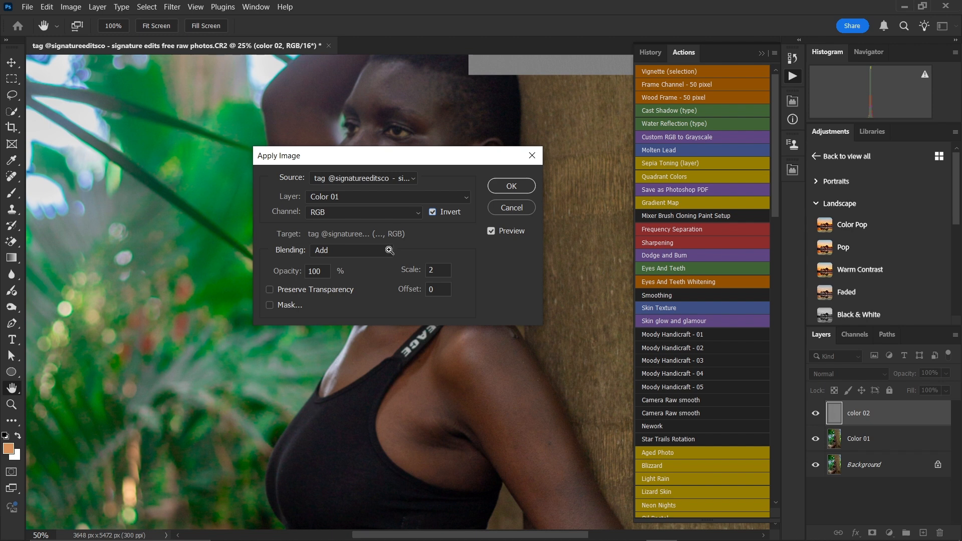
pyautogui.hotkey('ctrl', '+')
pyautogui.click(432, 211)
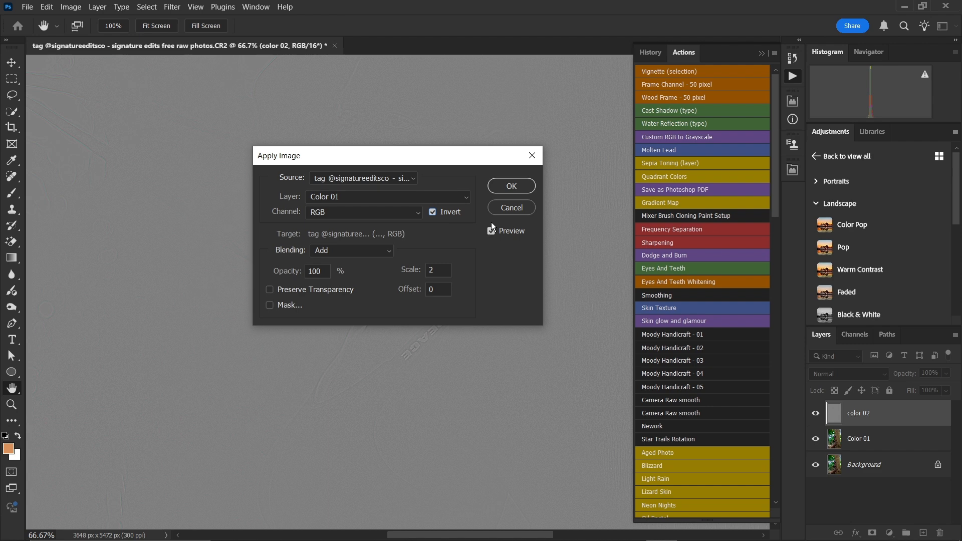
pyautogui.moveTo(458, 163); pyautogui.dragTo(433, 370)
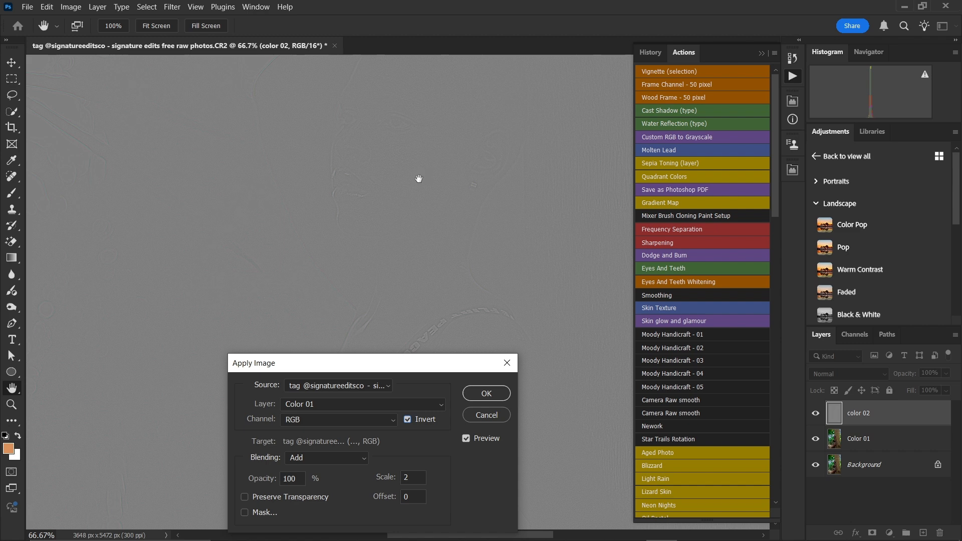
pyautogui.moveTo(352, 367); pyautogui.dragTo(369, 201)
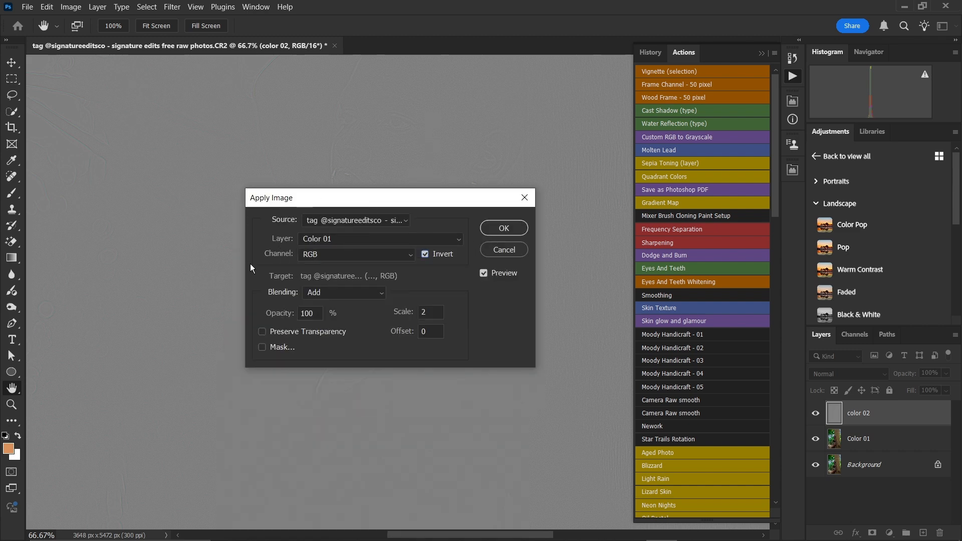
pyautogui.click(497, 229)
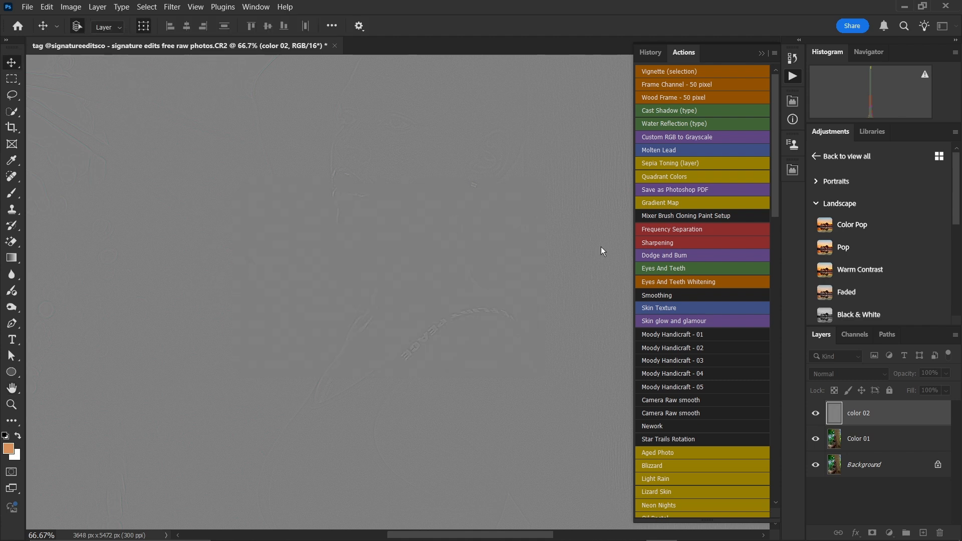
# Step: Set the color 02 layer's blend mode to Linear Light and select the Color 01 layer
pyautogui.click(842, 376)
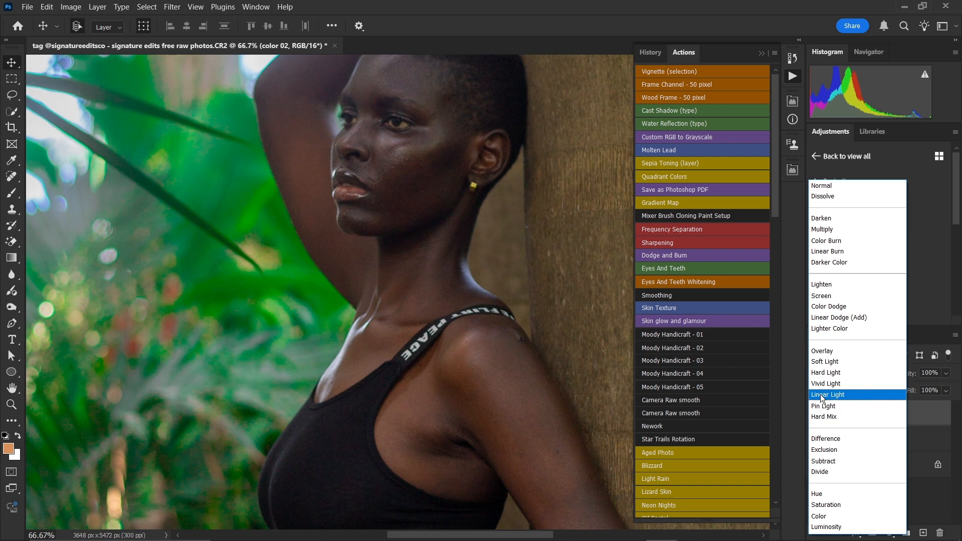
pyautogui.click(822, 395)
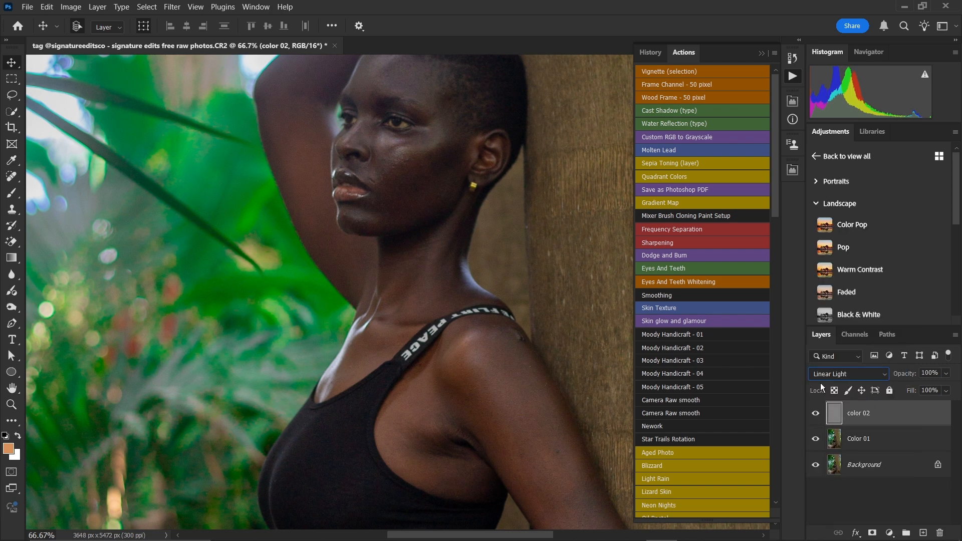
pyautogui.click(889, 445)
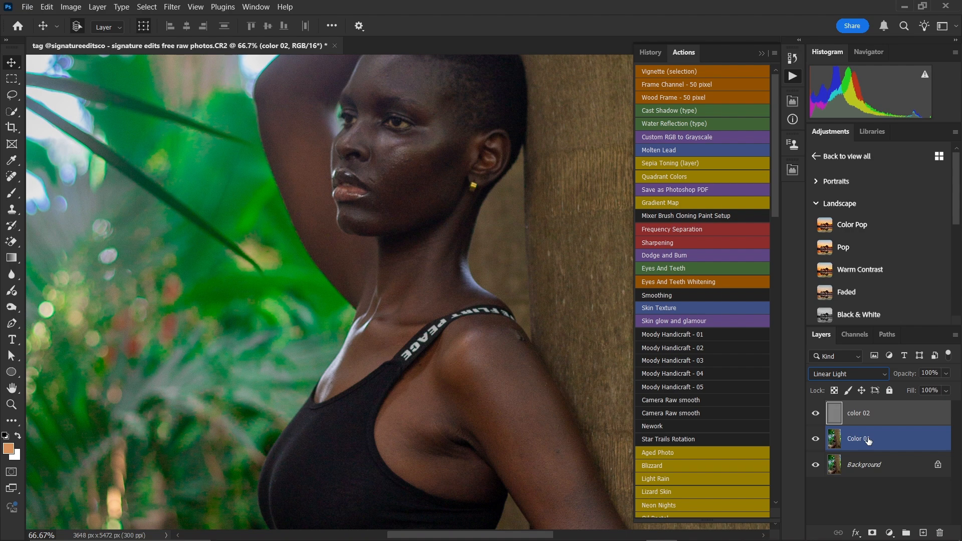
pyautogui.click(868, 440)
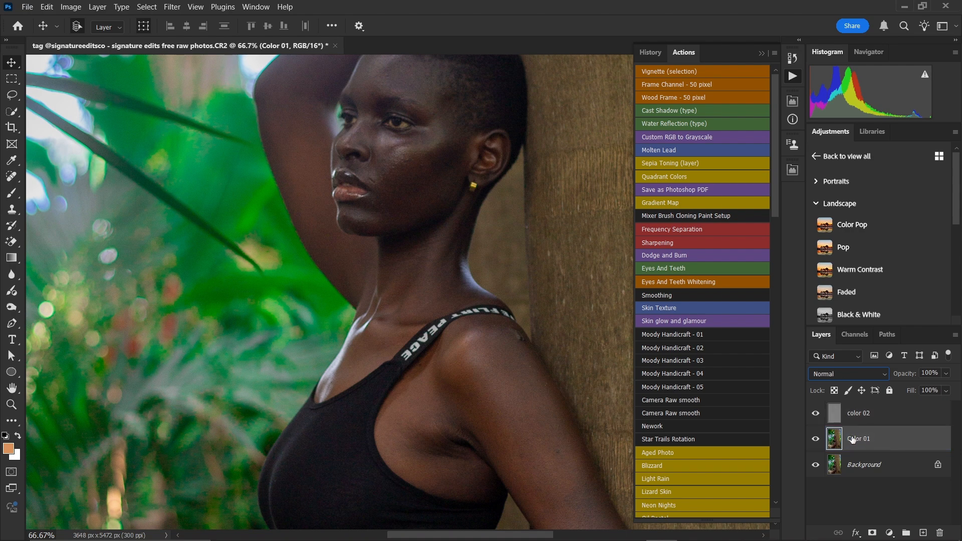
# Step: Hide the color 02 layer and choose the Mixer Brush with a Soft Round tip at 400 px size and 0% hardness
pyautogui.click(814, 415)
pyautogui.click(13, 193)
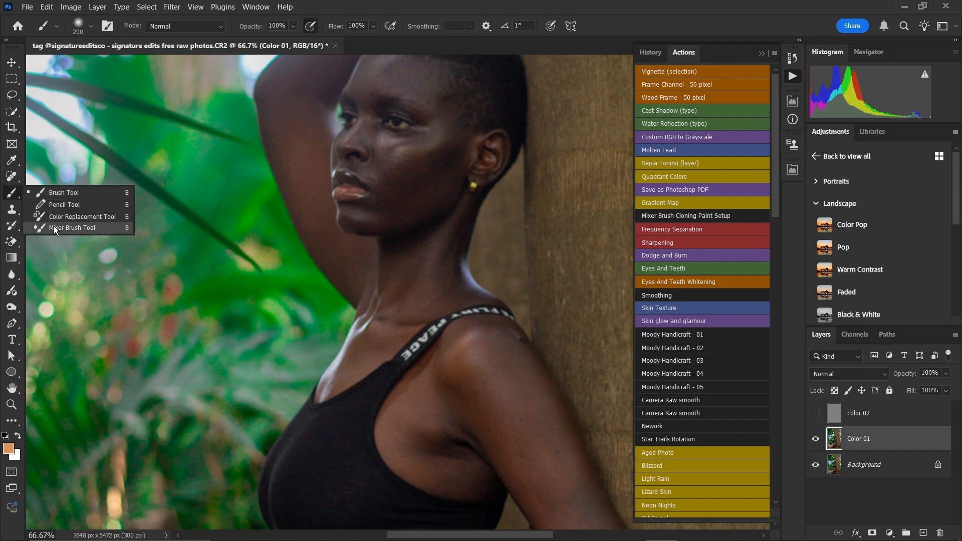
pyautogui.click(53, 226)
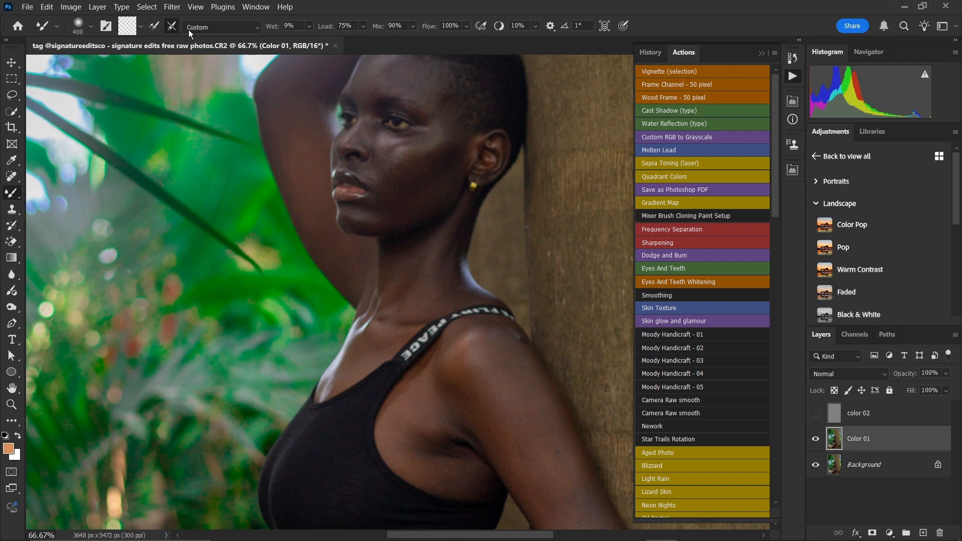
pyautogui.click(89, 28)
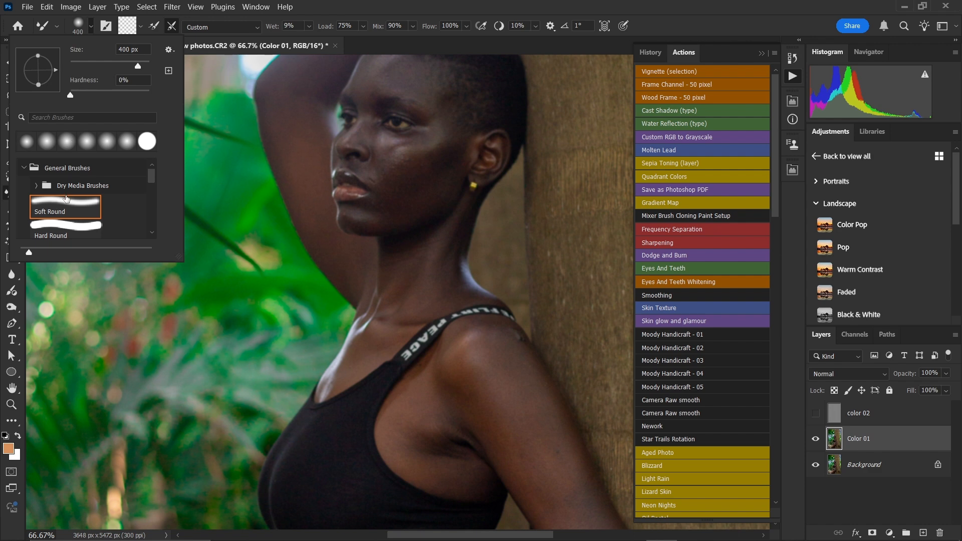
pyautogui.click(62, 201)
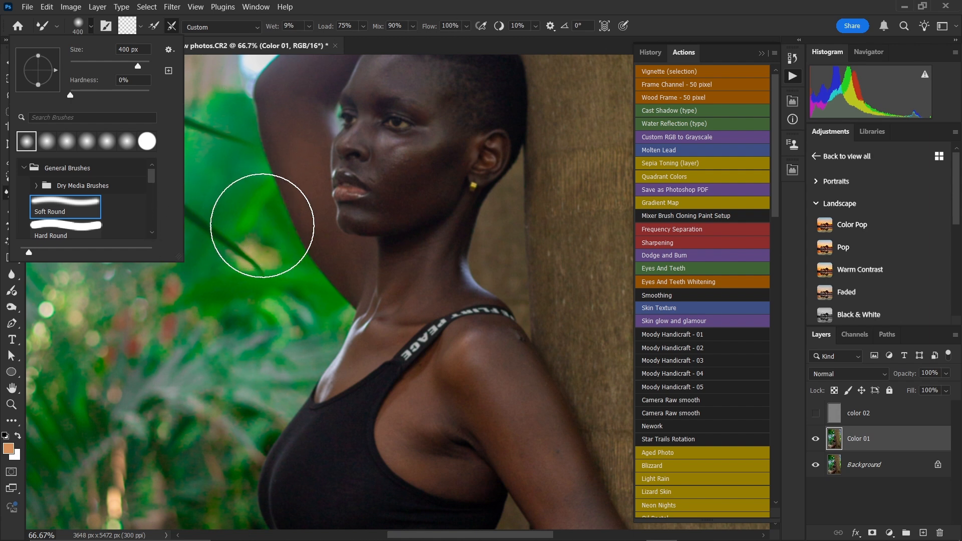
pyautogui.click(231, 282)
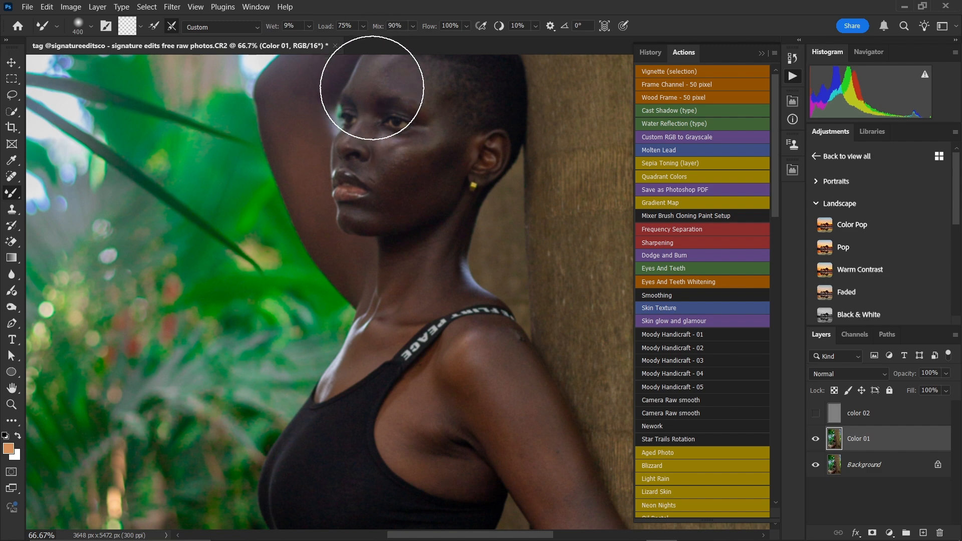
# Step: Blend the forehead and temple skin on Color 01 at 200% view, using a 70 px mixer brush
pyautogui.hotkey('ctrl', '+')
pyautogui.hotkey('ctrl', '+')
pyautogui.moveTo(422, 150); pyautogui.dragTo(423, 401)
pyautogui.hotkey('ctrl', '-')
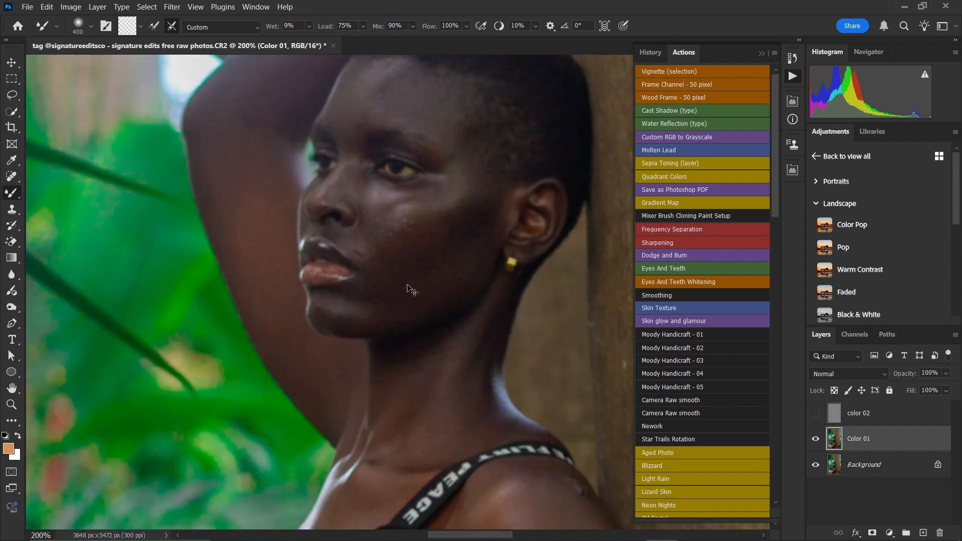
pyautogui.hotkey('ctrl', '-')
pyautogui.hotkey('ctrl', '+')
pyautogui.hotkey('ctrl', '+')
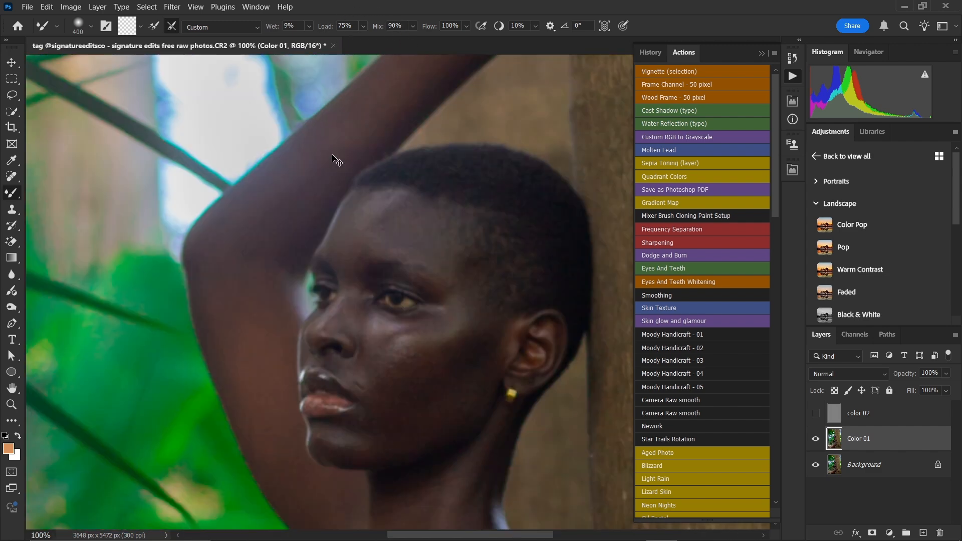
pyautogui.press('[')
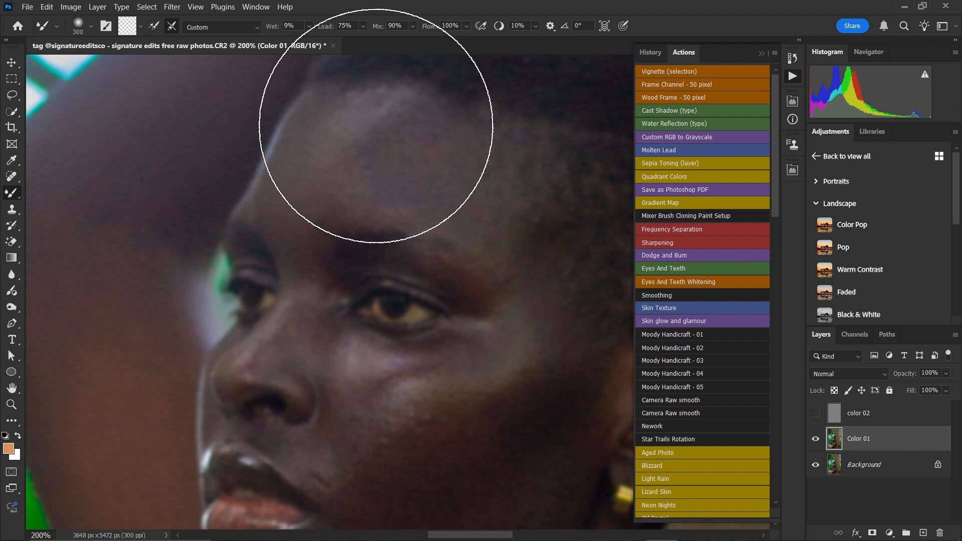
pyautogui.press('[')
pyautogui.press('[')
pyautogui.press('[')
pyautogui.press('[')
pyautogui.press('[')
pyautogui.press('[')
pyautogui.press('[')
pyautogui.press('[')
pyautogui.press('[')
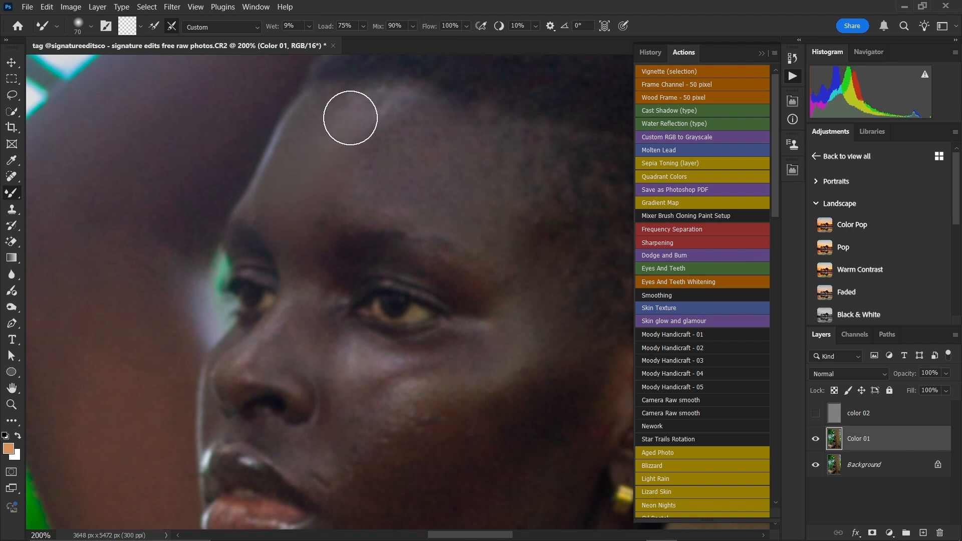
pyautogui.moveTo(350, 118)
pyautogui.mouseDown()
pyautogui.moveTo(418, 120)
pyautogui.moveTo(359, 167)
pyautogui.moveTo(391, 143)
pyautogui.moveTo(404, 203)
pyautogui.moveTo(451, 160)
pyautogui.moveTo(493, 243)
pyautogui.moveTo(461, 143)
pyautogui.moveTo(402, 105)
pyautogui.moveTo(342, 112)
pyautogui.moveTo(312, 142)
pyautogui.moveTo(274, 217)
pyautogui.moveTo(330, 202)
pyautogui.moveTo(432, 212)
pyautogui.moveTo(476, 233)
pyautogui.moveTo(505, 285)
pyautogui.moveTo(501, 263)
pyautogui.moveTo(530, 294)
pyautogui.moveTo(536, 317)
pyautogui.moveTo(516, 253)
pyautogui.moveTo(512, 317)
pyautogui.moveTo(460, 380)
pyautogui.moveTo(572, 357)
pyautogui.moveTo(518, 414)
pyautogui.moveTo(492, 362)
pyautogui.mouseUp()
# Step: Blend the highlights under the near eye and the uneven tones across the cheek on Color 01, using a 60 px mixer brush
pyautogui.press('[')
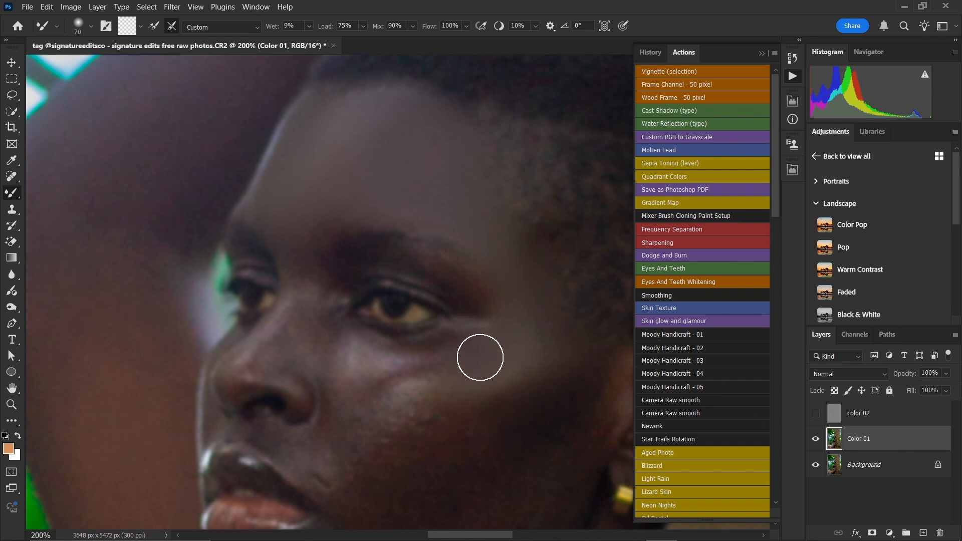
pyautogui.moveTo(404, 377)
pyautogui.mouseDown()
pyautogui.moveTo(412, 356)
pyautogui.moveTo(380, 379)
pyautogui.moveTo(350, 339)
pyautogui.moveTo(341, 380)
pyautogui.moveTo(456, 342)
pyautogui.moveTo(397, 358)
pyautogui.mouseUp()
pyautogui.scroll(-3, 359, 331)
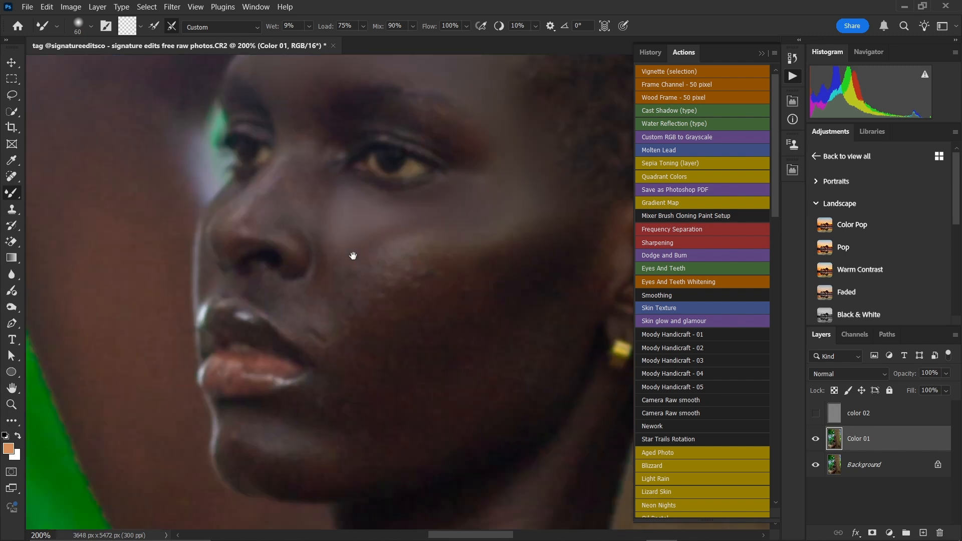
pyautogui.moveTo(348, 254)
pyautogui.mouseDown()
pyautogui.moveTo(342, 339)
pyautogui.moveTo(351, 256)
pyautogui.moveTo(339, 324)
pyautogui.moveTo(340, 300)
pyautogui.moveTo(398, 263)
pyautogui.moveTo(352, 295)
pyautogui.moveTo(452, 253)
pyautogui.moveTo(374, 280)
pyautogui.moveTo(439, 272)
pyautogui.moveTo(545, 222)
pyautogui.moveTo(454, 273)
pyautogui.moveTo(392, 327)
pyautogui.moveTo(355, 371)
pyautogui.moveTo(358, 398)
pyautogui.moveTo(498, 320)
pyautogui.moveTo(439, 344)
pyautogui.moveTo(382, 352)
pyautogui.moveTo(428, 356)
pyautogui.moveTo(524, 302)
pyautogui.moveTo(564, 243)
pyautogui.moveTo(578, 265)
pyautogui.moveTo(577, 303)
pyautogui.moveTo(494, 413)
pyautogui.moveTo(408, 448)
pyautogui.moveTo(339, 458)
pyautogui.moveTo(497, 428)
pyautogui.moveTo(556, 355)
pyautogui.moveTo(420, 437)
pyautogui.moveTo(486, 403)
pyautogui.moveTo(578, 297)
pyautogui.moveTo(582, 276)
pyautogui.moveTo(470, 426)
pyautogui.moveTo(327, 463)
pyautogui.mouseUp()
pyautogui.press(']')
pyautogui.press(']')
pyautogui.press('[')
pyautogui.press('[')
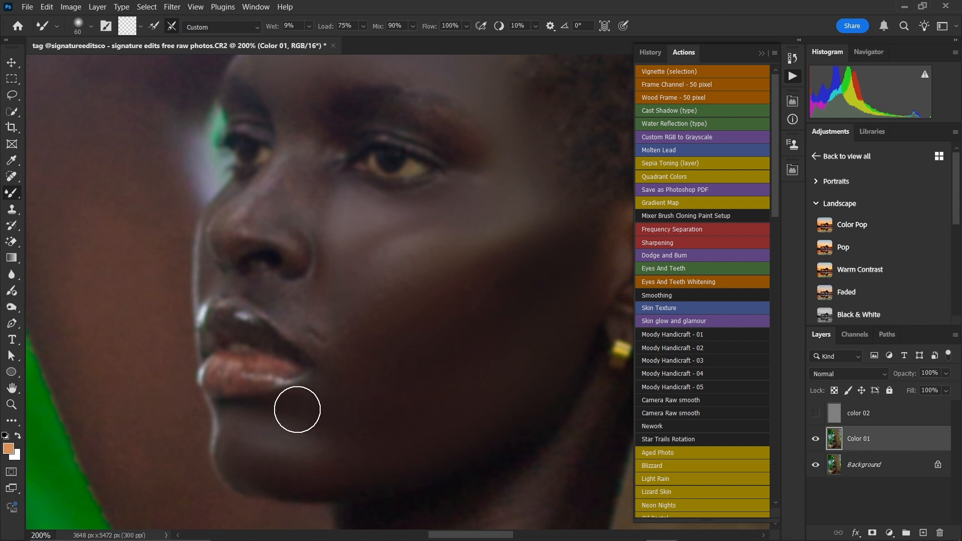
# Step: Smooth the lower cheek and the chin below the lips, varying the mixer brush between 80 and 50 px
pyautogui.press(']')
pyautogui.press(']')
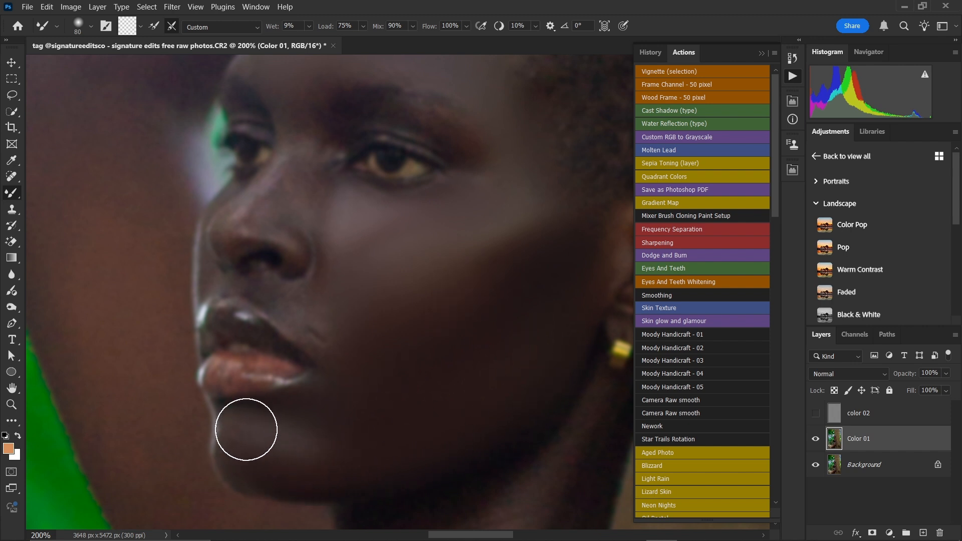
pyautogui.press('[')
pyautogui.press('[')
pyautogui.press('[')
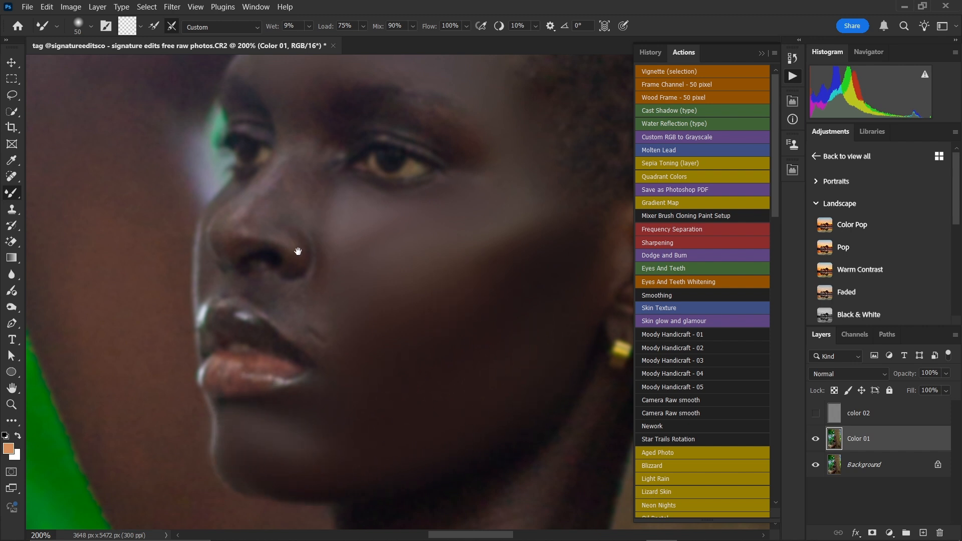
# Step: Blend the skin between the eyebrows, along the nose and at the near eye's corners with a 35 to 50 px mixer brush
pyautogui.moveTo(297, 198); pyautogui.dragTo(269, 344)
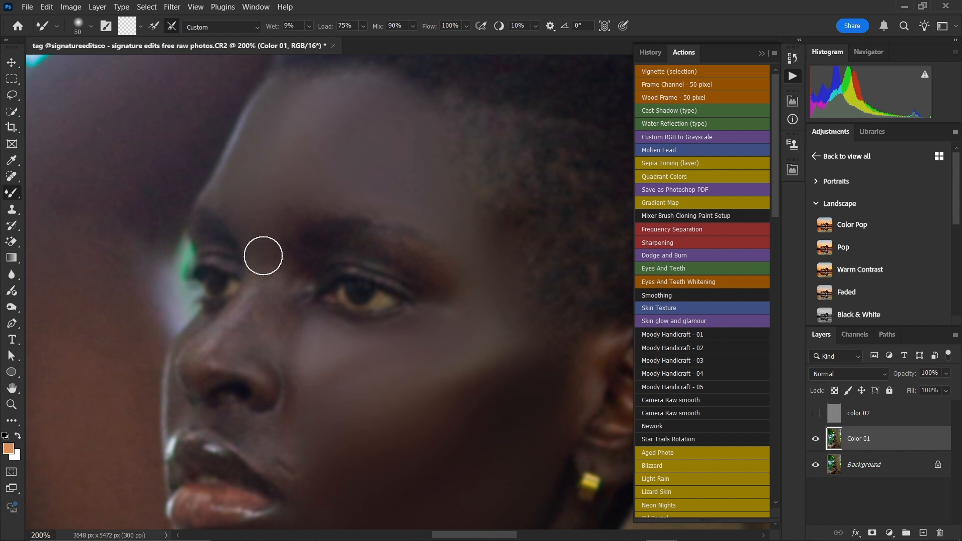
pyautogui.press('[')
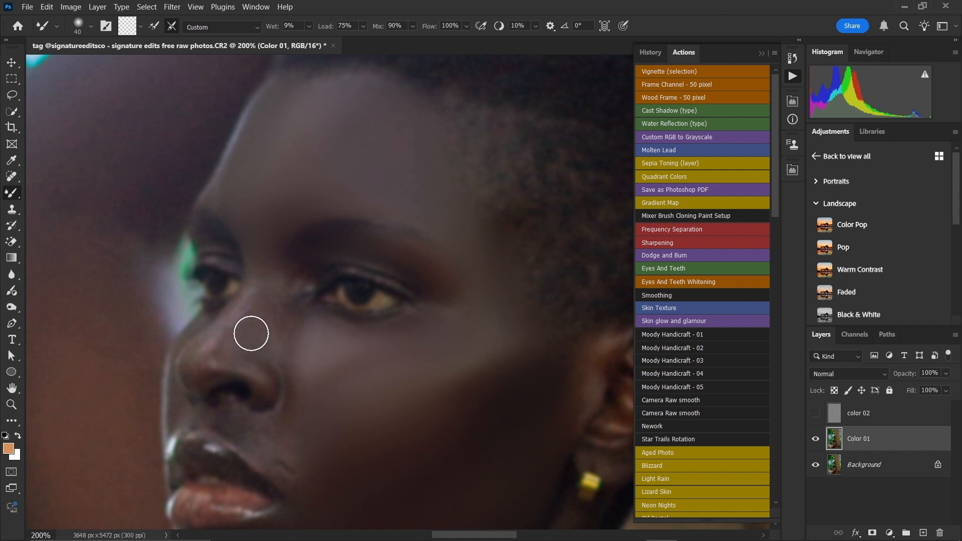
pyautogui.press(']')
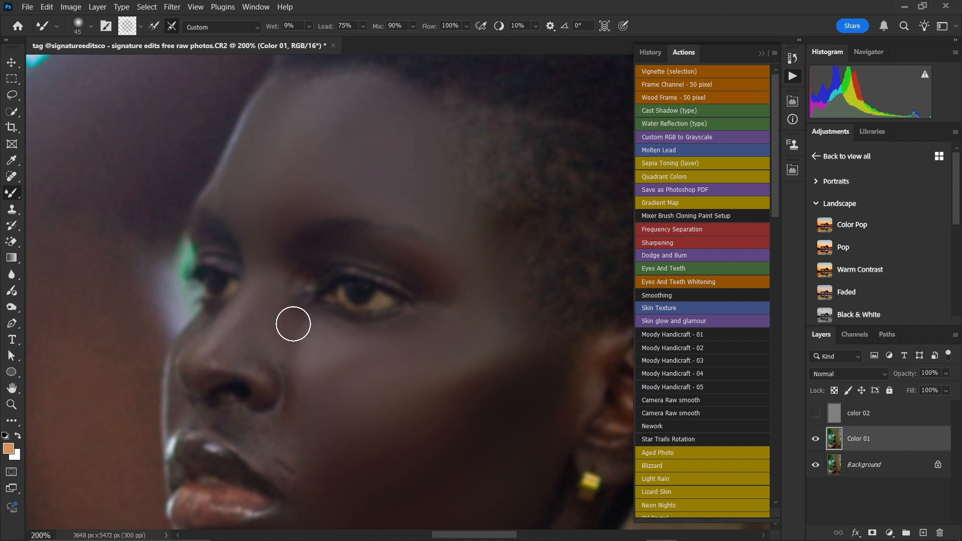
pyautogui.press('[')
pyautogui.press('[')
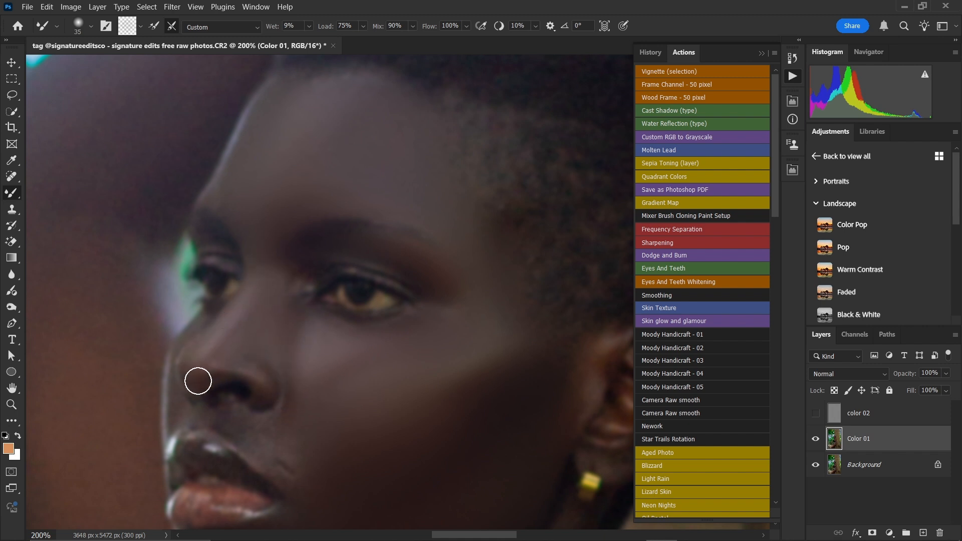
pyautogui.press(']')
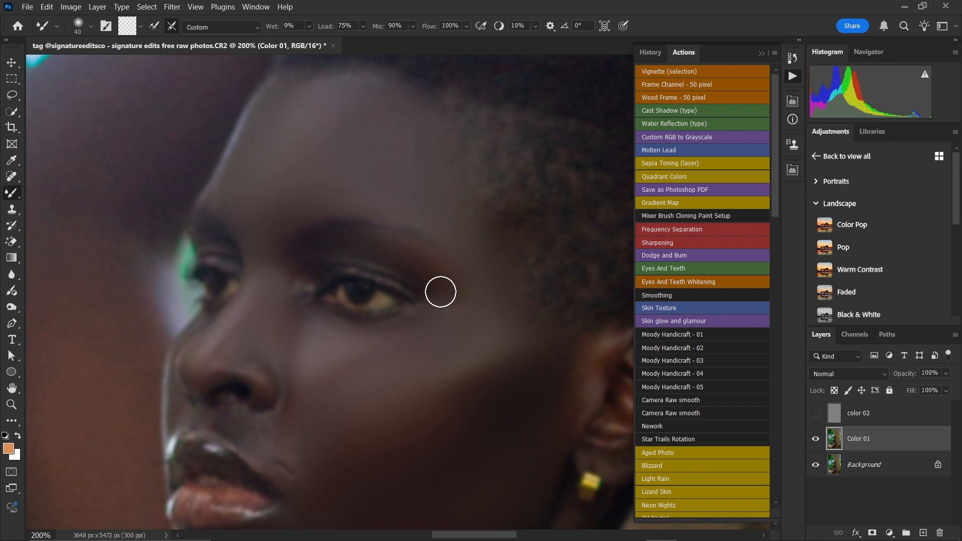
pyautogui.press('[')
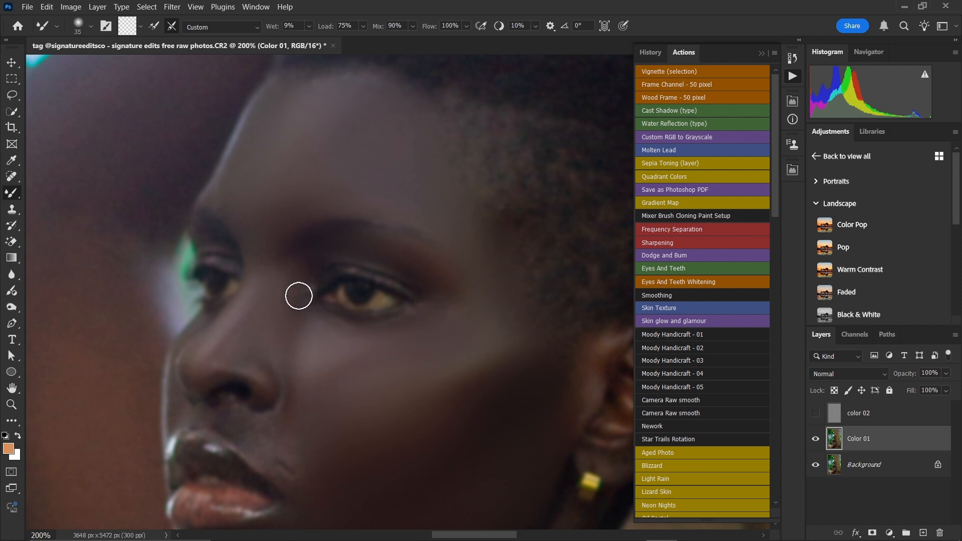
# Step: Smooth the skin beside the nostril, above the upper lip and at the mouth corner, reducing the mixer brush from 45 to 30 px or less
pyautogui.moveTo(292, 312); pyautogui.dragTo(286, 160)
pyautogui.press(']')
pyautogui.press(']')
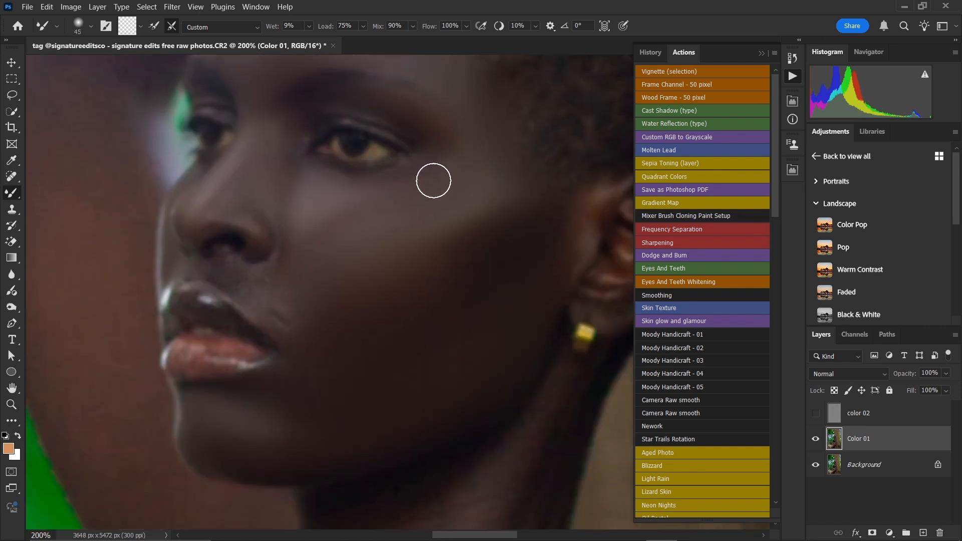
pyautogui.press('[')
pyautogui.press('[')
pyautogui.press('[')
pyautogui.press(']')
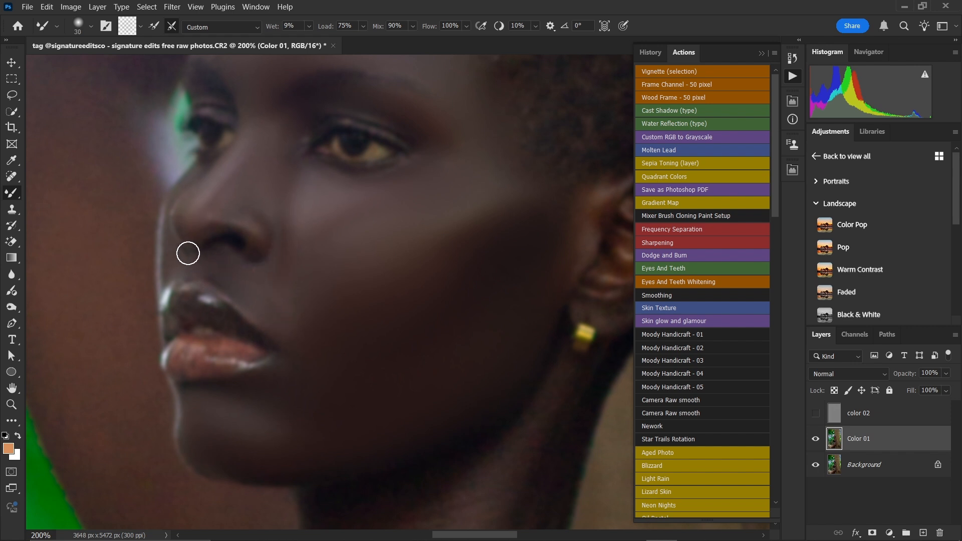
pyautogui.press('[')
pyautogui.press('[')
pyautogui.press(']')
pyautogui.press('[')
# Step: Refine the skin around the far eyebrow and the nose bridge with a mixer brush of about 30 to 35 px
pyautogui.moveTo(221, 205); pyautogui.dragTo(257, 308)
pyautogui.press('[')
pyautogui.press(']')
pyautogui.press(']')
pyautogui.press(']')
pyautogui.press(']')
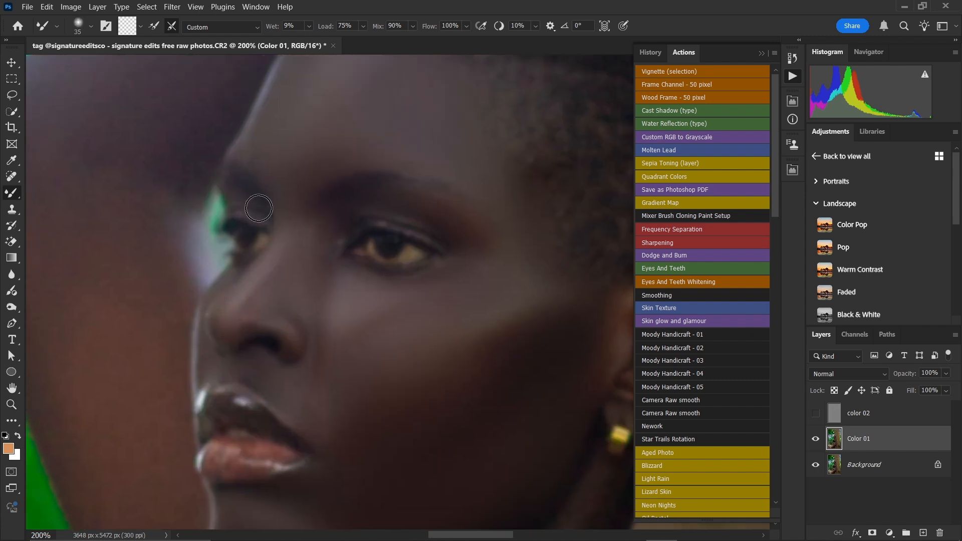
pyautogui.press('[')
pyautogui.press('[')
pyautogui.press(']')
# Step: Blend the skin along the jaw and in front of the ear on Color 01 with a small mixer brush
pyautogui.moveTo(289, 121); pyautogui.dragTo(289, 75)
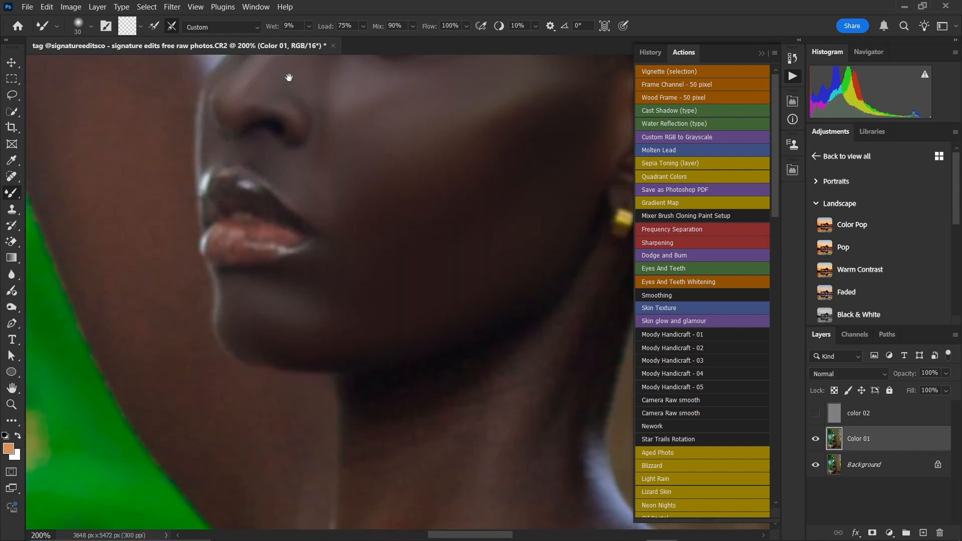
pyautogui.press(']')
pyautogui.press(']')
pyautogui.press(']')
pyautogui.moveTo(444, 157); pyautogui.dragTo(296, 265)
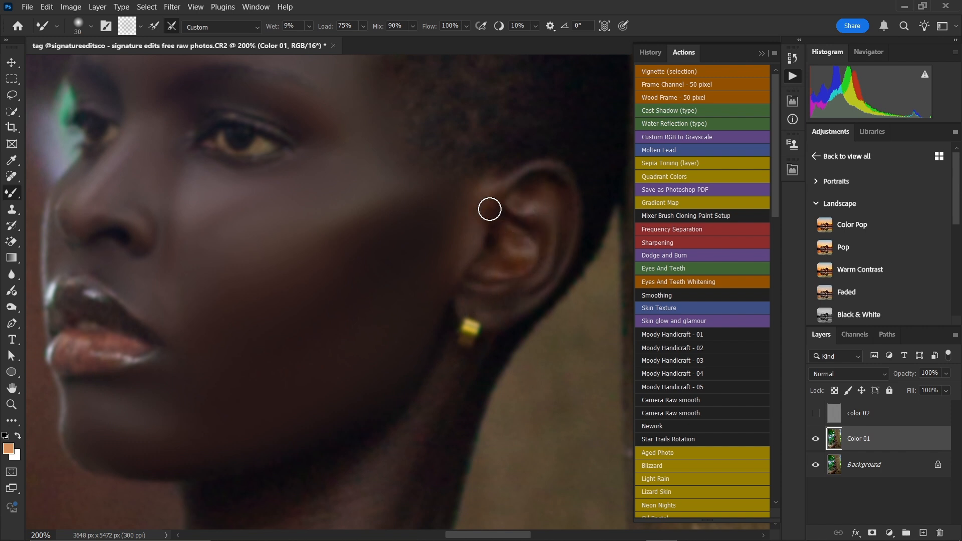
# Step: Smooth the side of the neck from below the earring down to the shoulder, using a 70 px mixer brush
pyautogui.moveTo(452, 350); pyautogui.dragTo(445, 91)
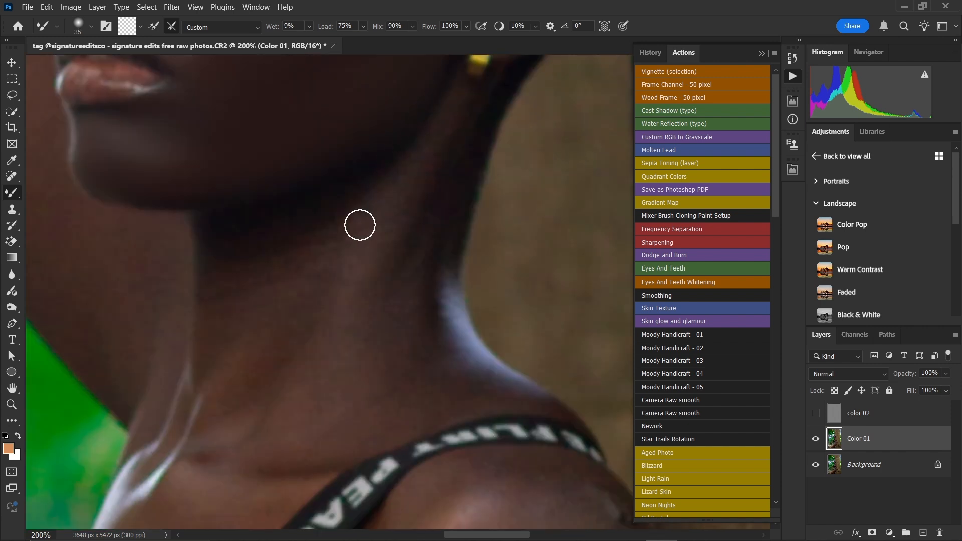
pyautogui.press(']')
pyautogui.press(']')
pyautogui.press(']')
pyautogui.press(']')
pyautogui.press(']')
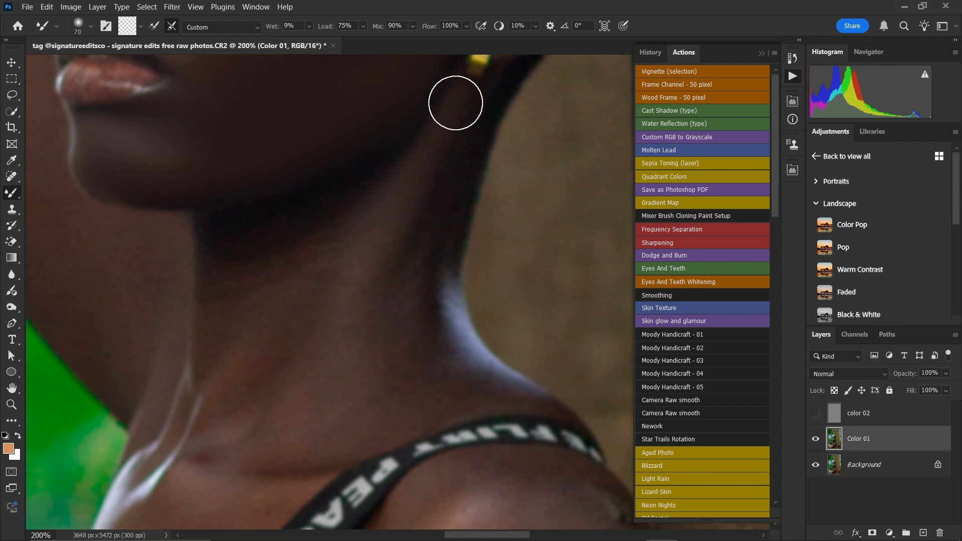
pyautogui.moveTo(455, 102)
pyautogui.mouseDown()
pyautogui.moveTo(429, 225)
pyautogui.moveTo(433, 362)
pyautogui.moveTo(365, 257)
pyautogui.mouseUp()
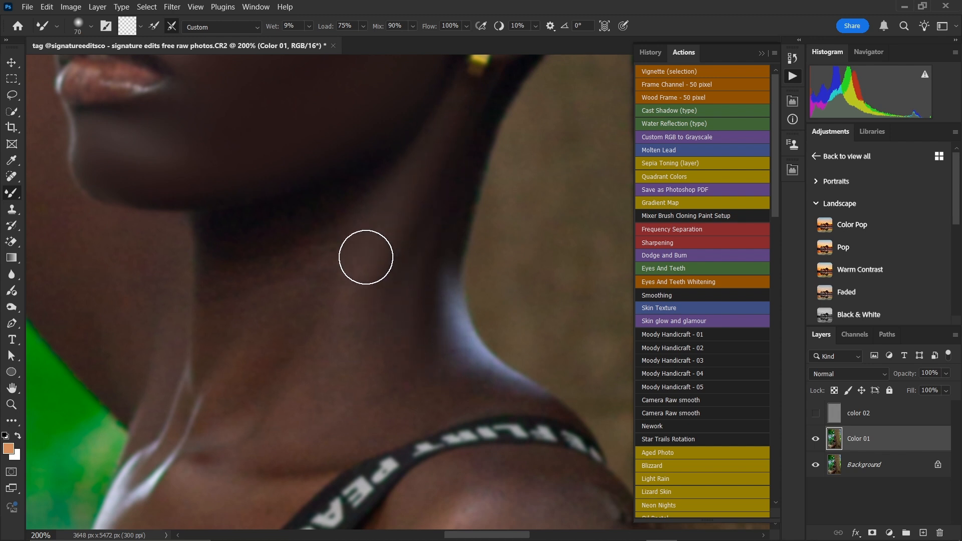
# Step: Blend the front of the neck below the chin on Color 01, varying the mixer brush between 60 and 90 px
pyautogui.press('[')
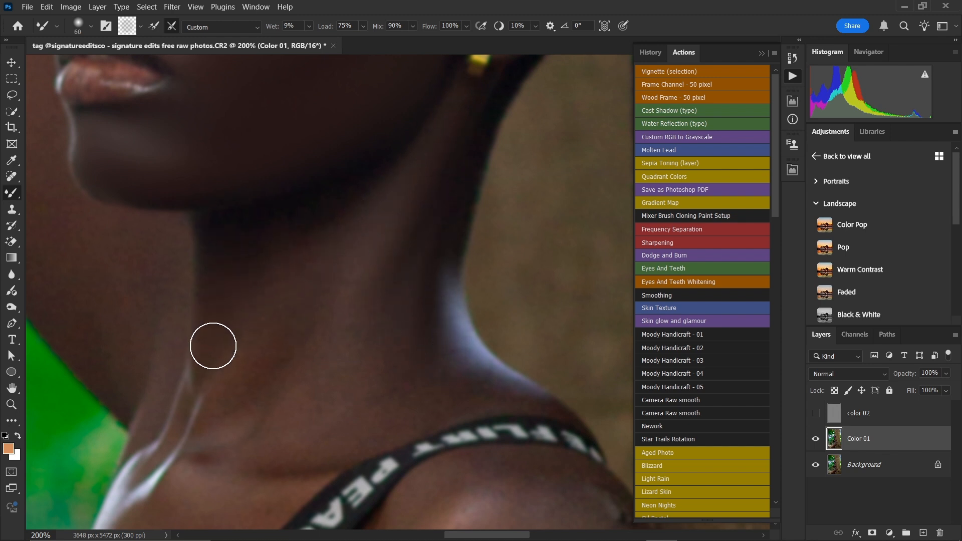
pyautogui.press(']')
pyautogui.press(']')
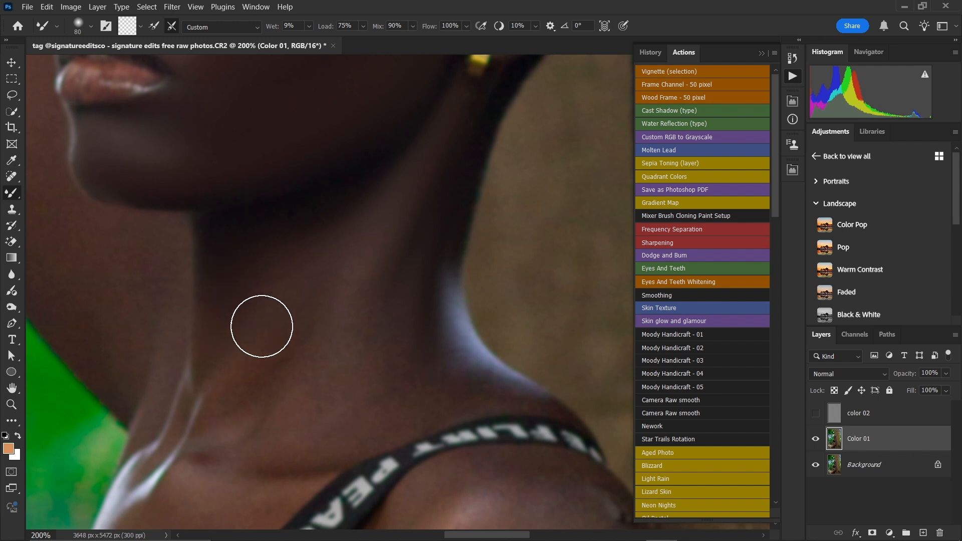
pyautogui.press('[')
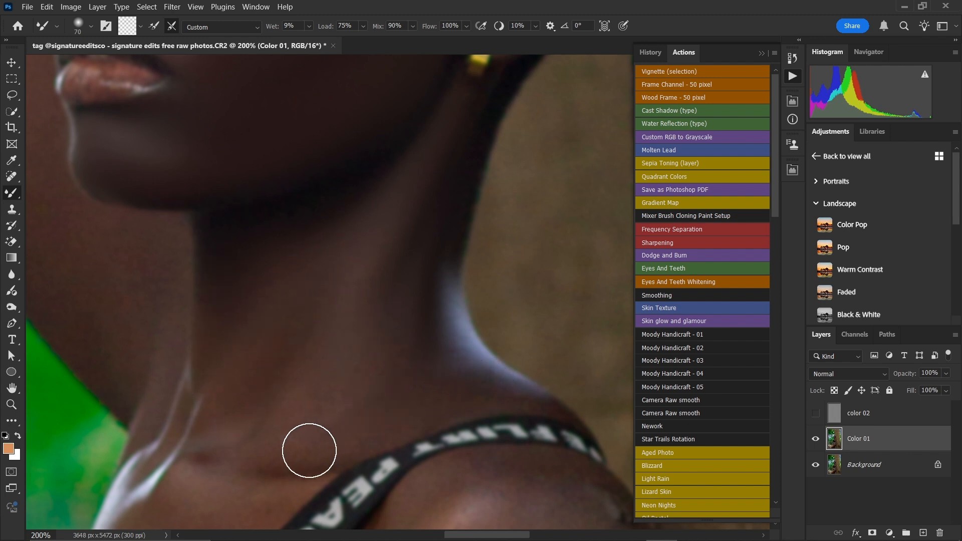
pyautogui.press(']')
pyautogui.press(']')
# Step: Smooth the base of the neck above the collarbone on Color 01, varying the mixer brush between 50 and 90 px
pyautogui.moveTo(261, 414); pyautogui.dragTo(341, 309)
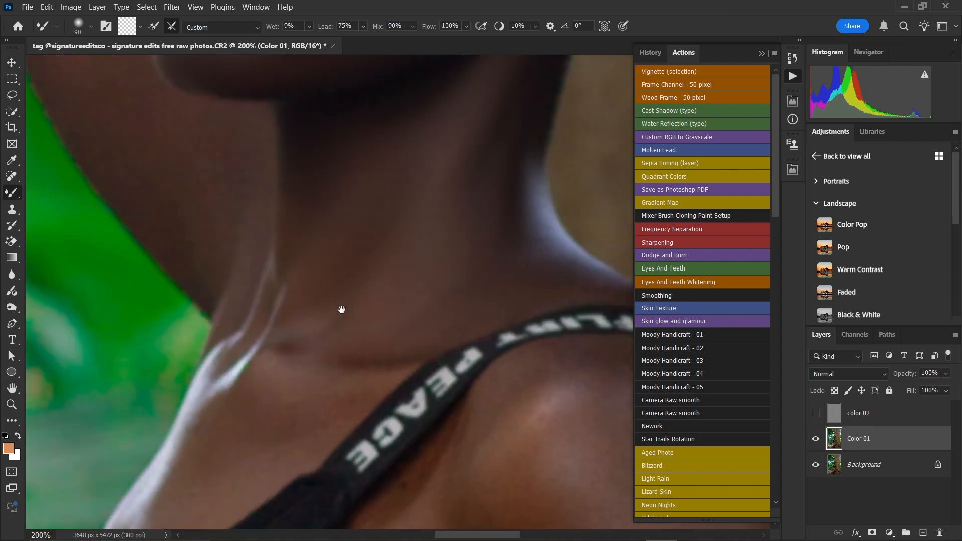
pyautogui.press('[')
pyautogui.press('[')
pyautogui.moveTo(314, 216); pyautogui.dragTo(279, 329)
pyautogui.press(']')
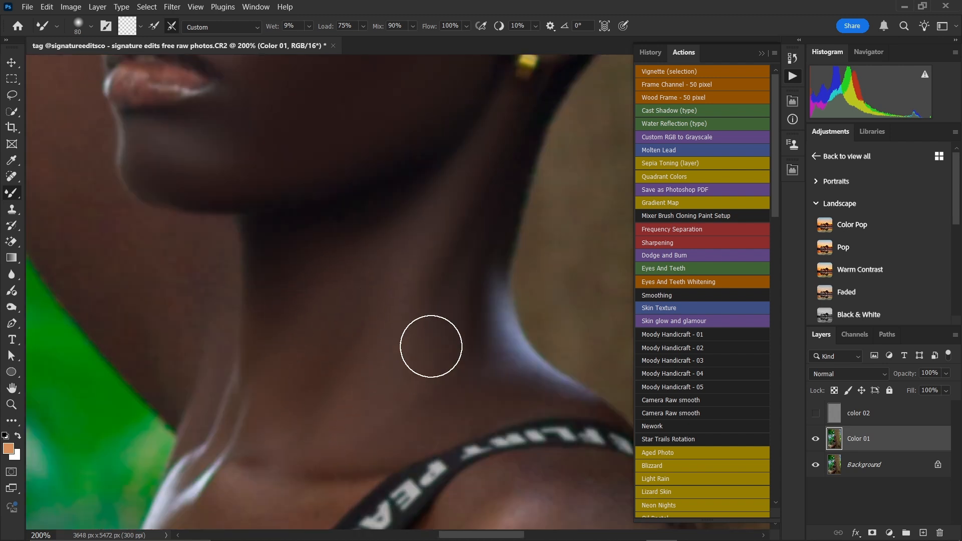
pyautogui.press('[')
pyautogui.press('[')
pyautogui.press('[')
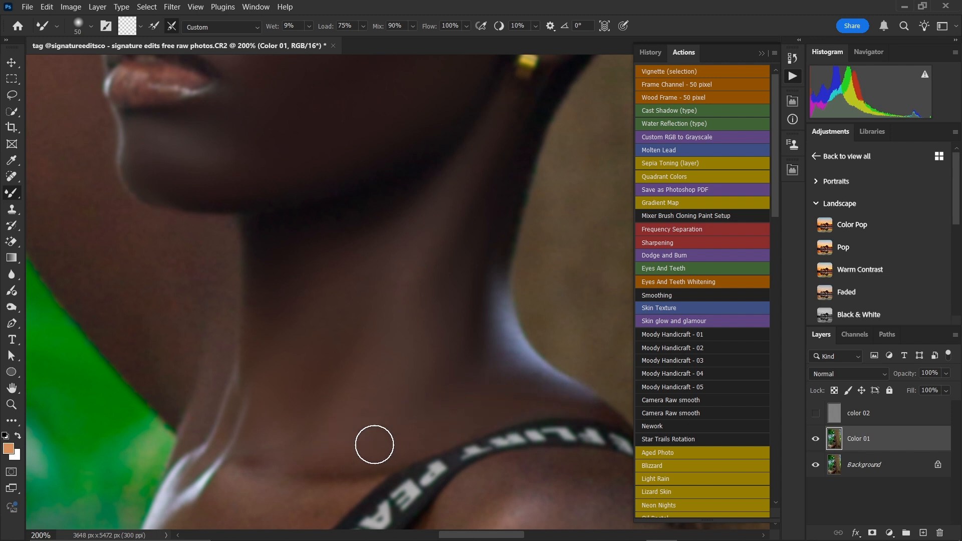
# Step: Even out the front of the neck from the chin shadow downward with a mixer brush of about 60 to 80 px
pyautogui.moveTo(373, 334); pyautogui.dragTo(352, 419)
pyautogui.press(']')
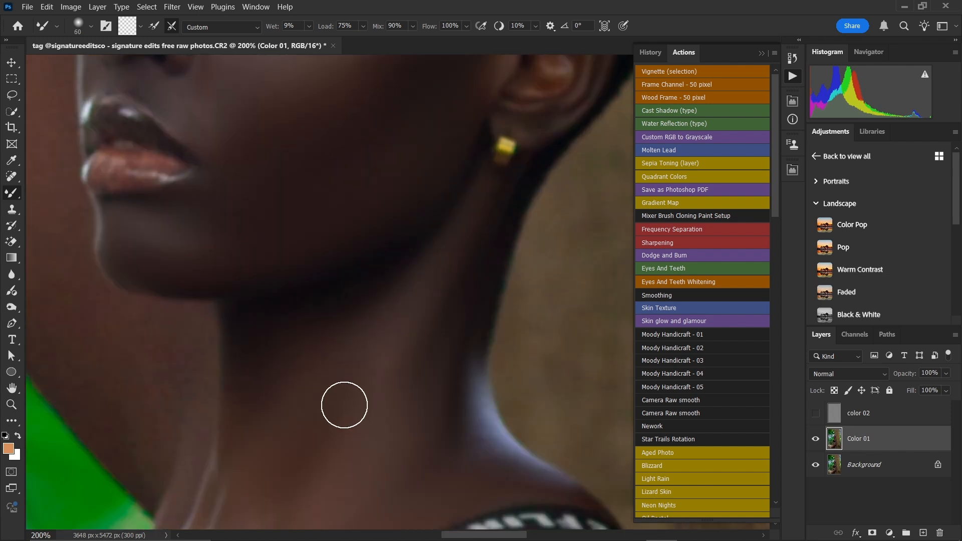
pyautogui.moveTo(352, 349); pyautogui.dragTo(354, 242)
pyautogui.press(']')
pyautogui.press(']')
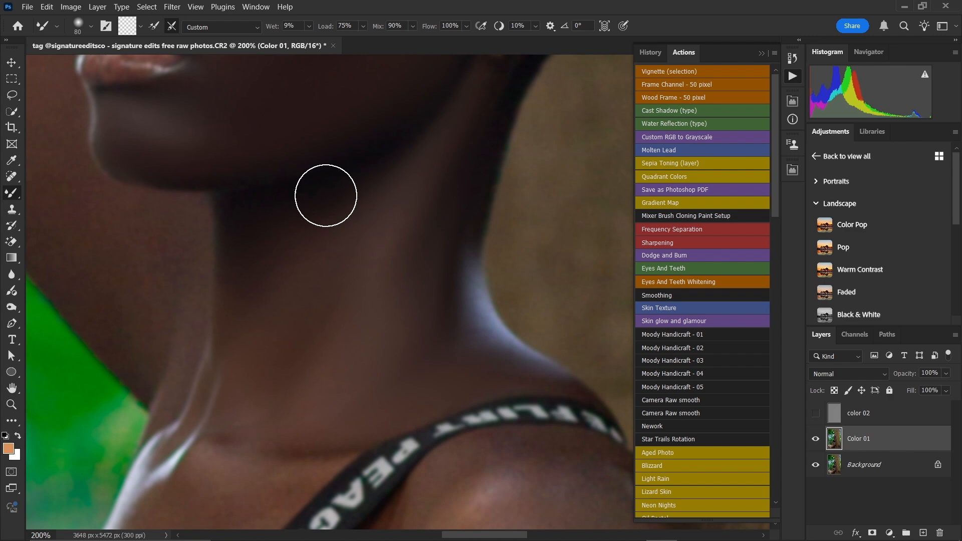
pyautogui.press('[')
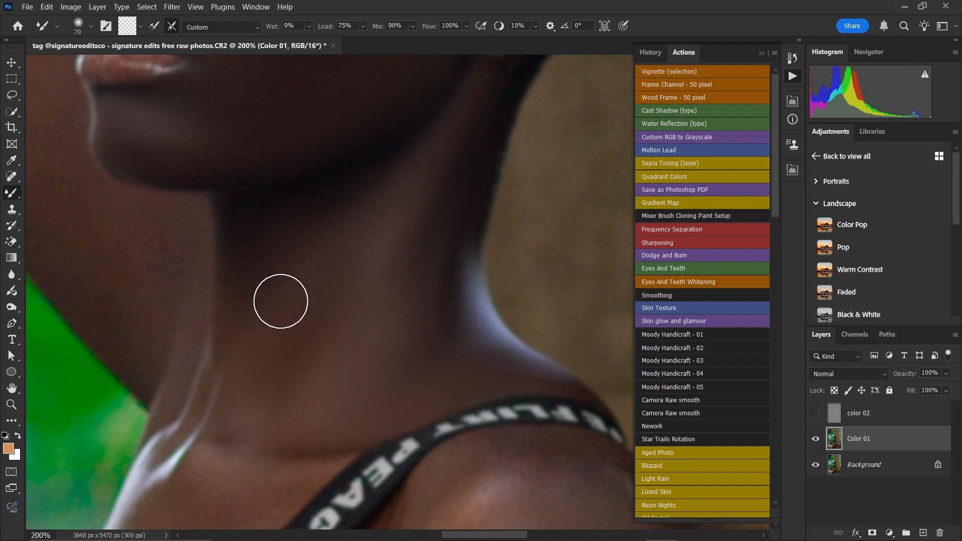
# Step: Blend the upper chest skin between the bright edge highlight and the top's neckline with a 50 to 60 px mixer brush
pyautogui.hotkey('ctrl', '-')
pyautogui.moveTo(277, 408); pyautogui.dragTo(366, 270)
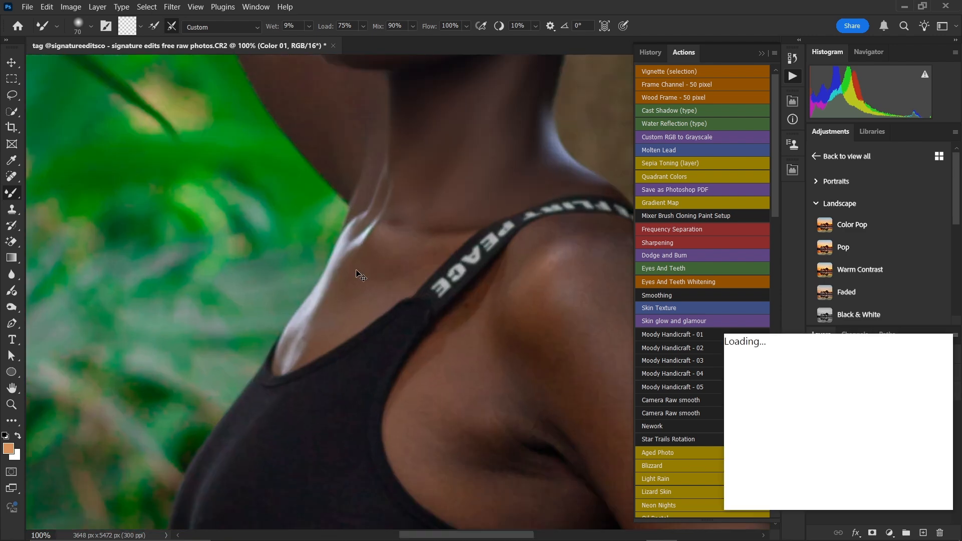
pyautogui.hotkey('ctrl', '+')
pyautogui.press('[')
pyautogui.press('[')
pyautogui.press('[')
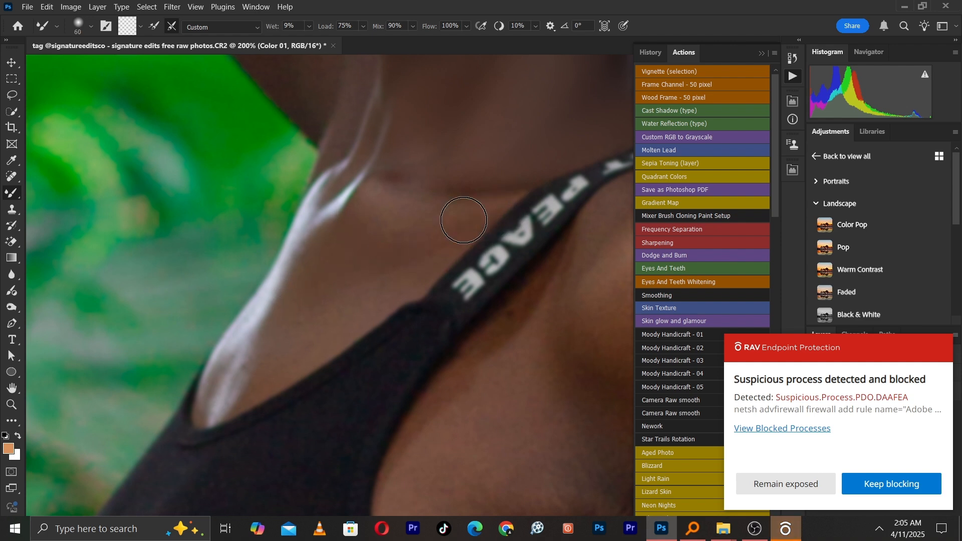
pyautogui.press('[')
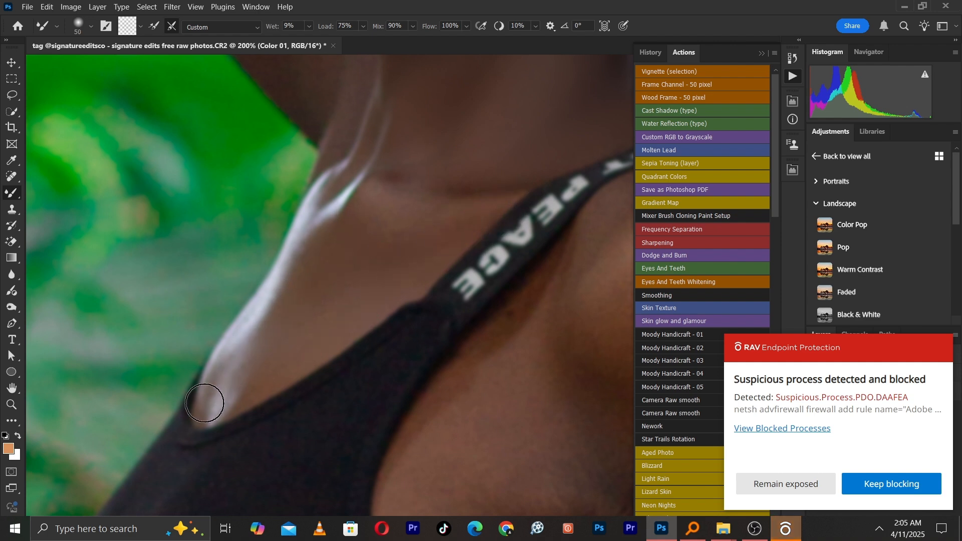
pyautogui.press(']')
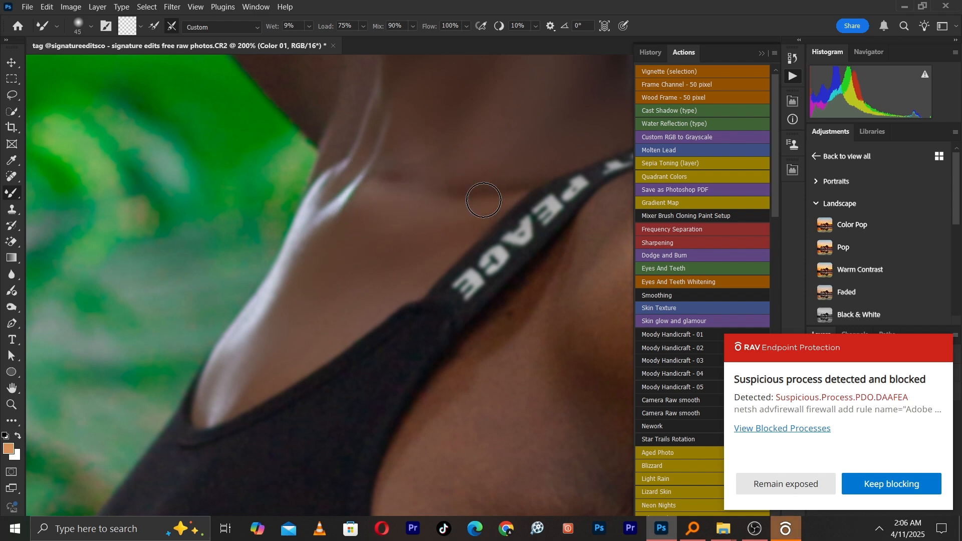
# Step: Soften the collarbone crease beside the strap and the front edge of the neck, using a 45 to 60 px mixer brush
pyautogui.press('[')
pyautogui.press('[')
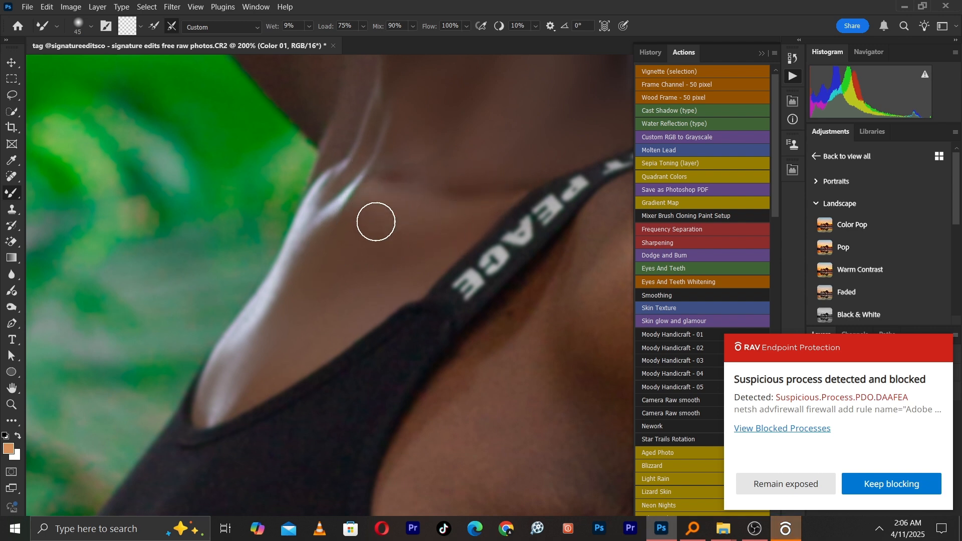
pyautogui.press(']')
pyautogui.press(']')
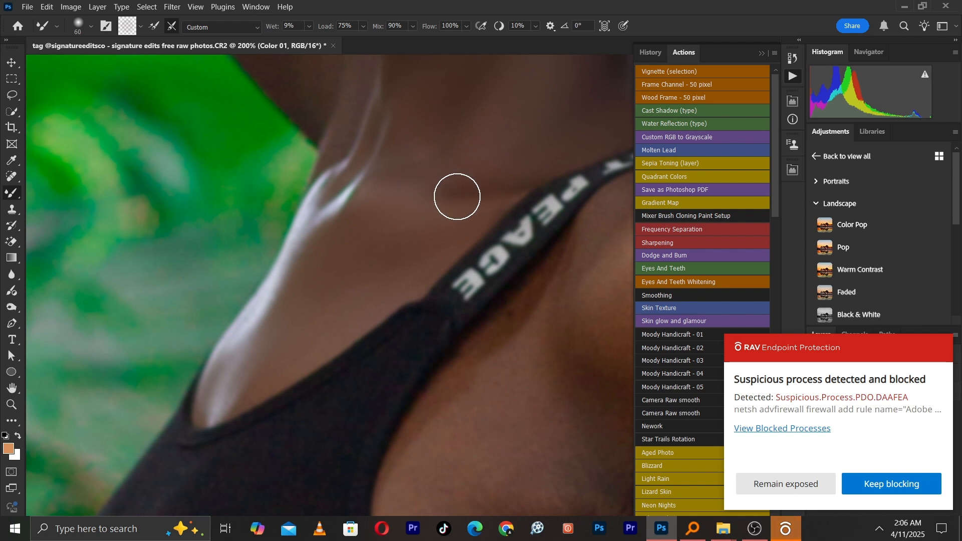
pyautogui.moveTo(377, 156); pyautogui.dragTo(375, 311)
pyautogui.press('[')
pyautogui.press('[')
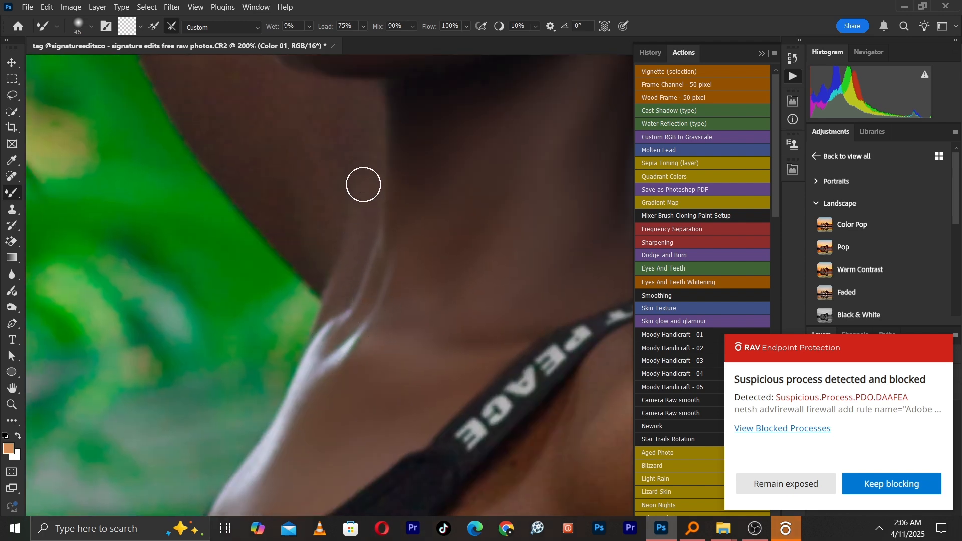
pyautogui.moveTo(347, 163); pyautogui.dragTo(388, 313)
# Step: Keep the detected process blocked in the RAV Endpoint Protection alert and dismiss the notification
pyautogui.hotkey('ctrl', '-')
pyautogui.moveTo(321, 230); pyautogui.dragTo(312, 359)
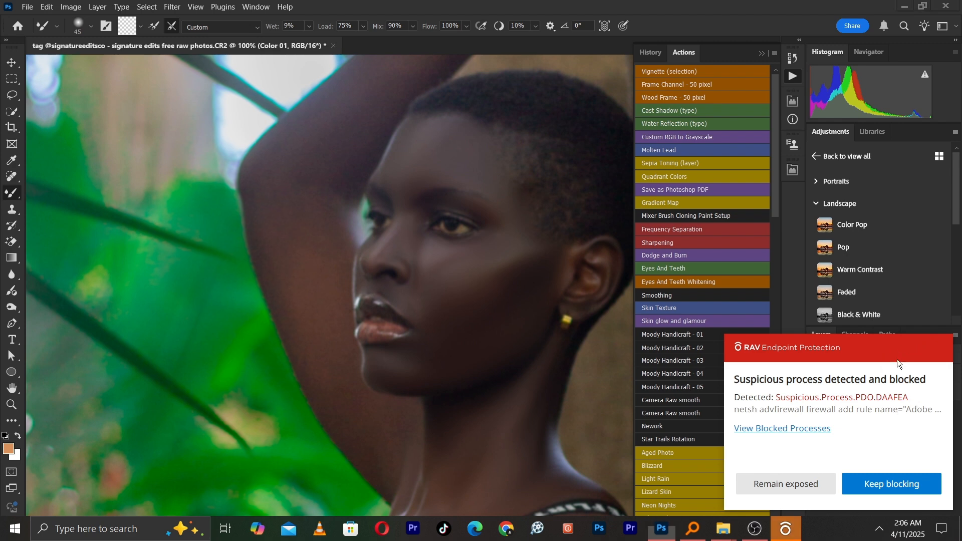
pyautogui.click(909, 481)
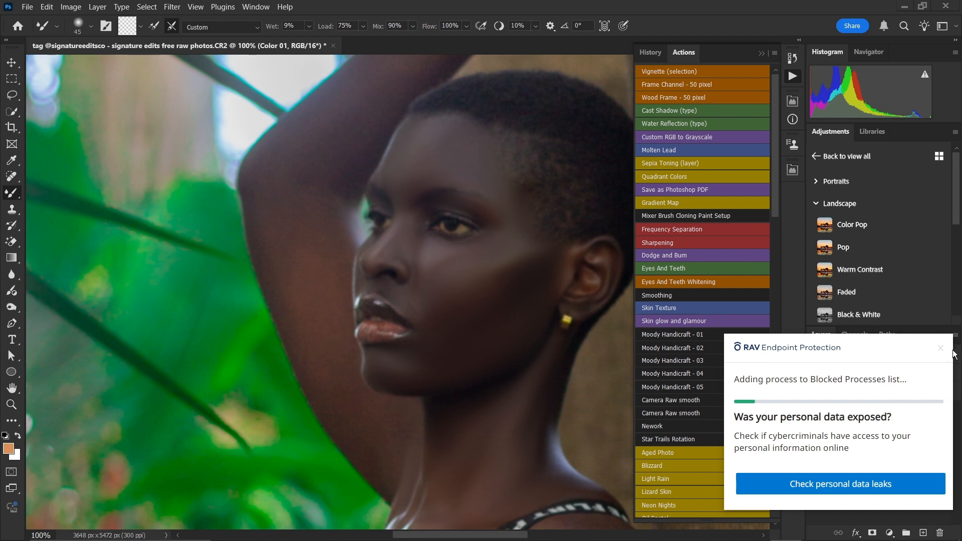
pyautogui.click(941, 349)
# Step: Smooth the raised forearm above the head with a 100 to 125 px mixer brush, closing the security notification that covers the layers
pyautogui.hotkey('ctrl', '+')
pyautogui.moveTo(385, 245)
pyautogui.mouseDown()
pyautogui.moveTo(404, 316)
pyautogui.moveTo(403, 301)
pyautogui.mouseUp()
pyautogui.press('[')
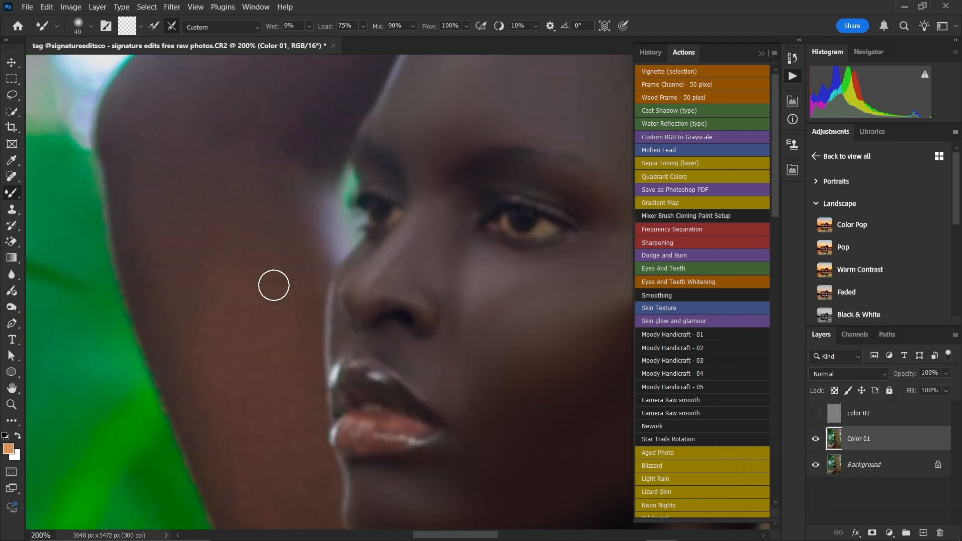
pyautogui.moveTo(272, 283); pyautogui.dragTo(311, 399)
pyautogui.moveTo(311, 303); pyautogui.dragTo(314, 455)
pyautogui.hotkey('ctrl', '-')
pyautogui.press(']')
pyautogui.press(']')
pyautogui.press(']')
pyautogui.press(']')
pyautogui.press(']')
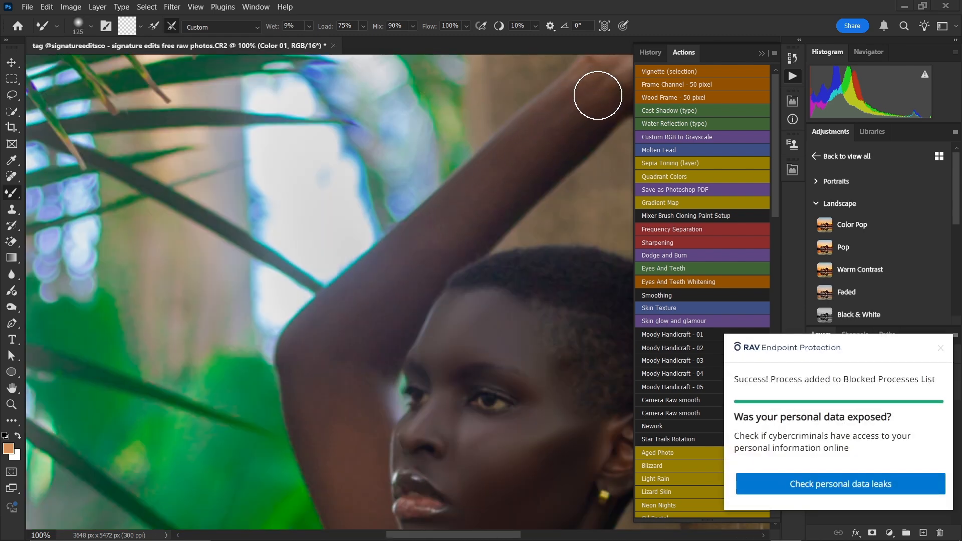
pyautogui.click(940, 348)
pyautogui.press('[')
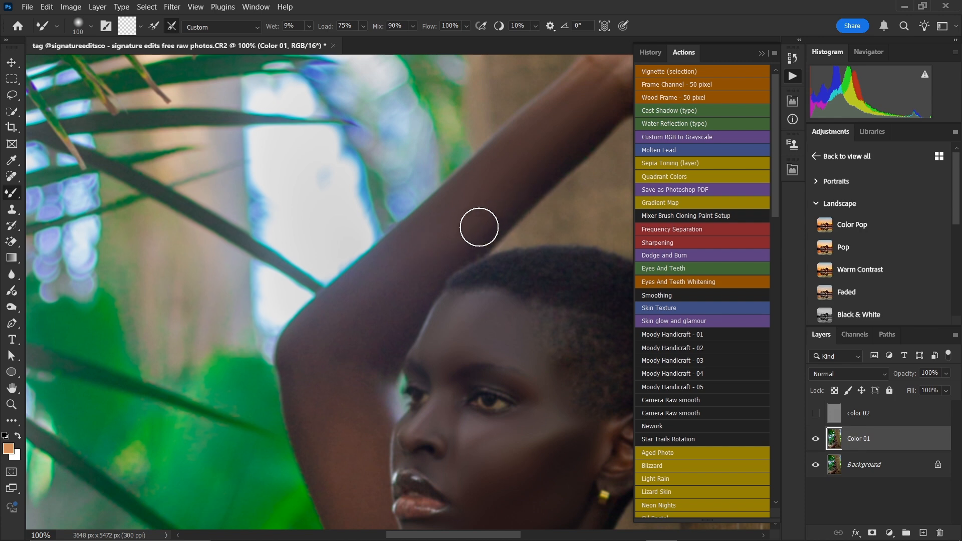
# Step: Blend the elbow and the adjoining part of the raised upper arm, varying the mixer brush between 90 and 150 px
pyautogui.moveTo(422, 263); pyautogui.dragTo(477, 156)
pyautogui.press(']')
pyautogui.press(']')
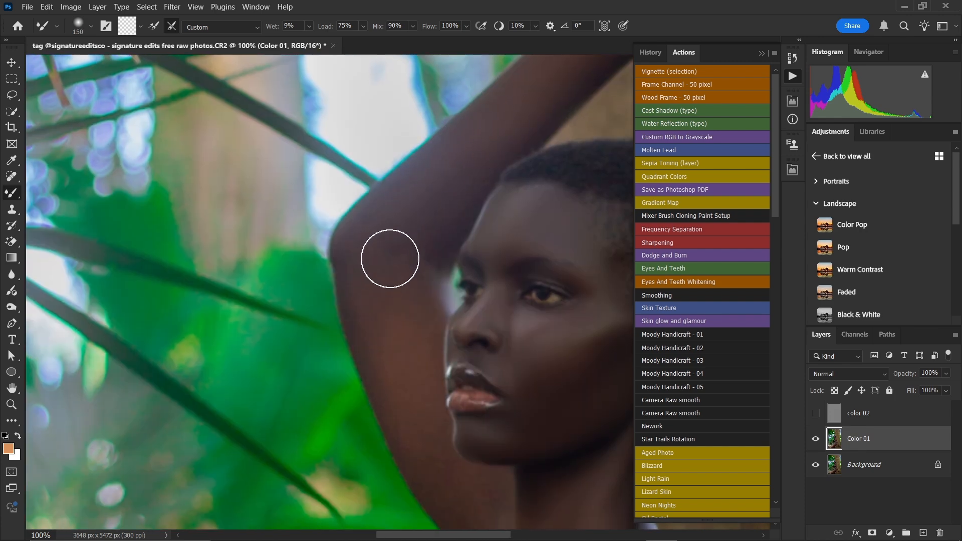
pyautogui.press('[')
pyautogui.press('[')
pyautogui.press('[')
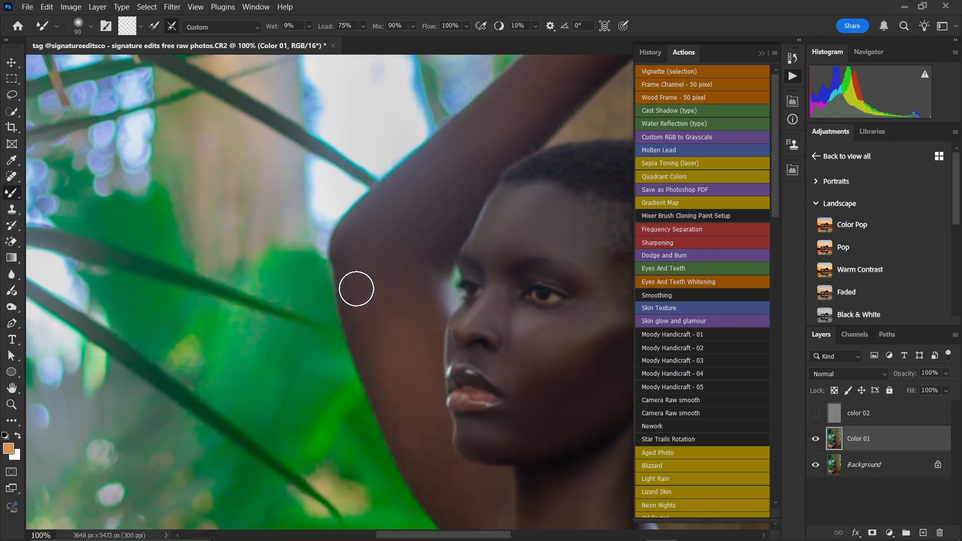
pyautogui.press(']')
pyautogui.press(']')
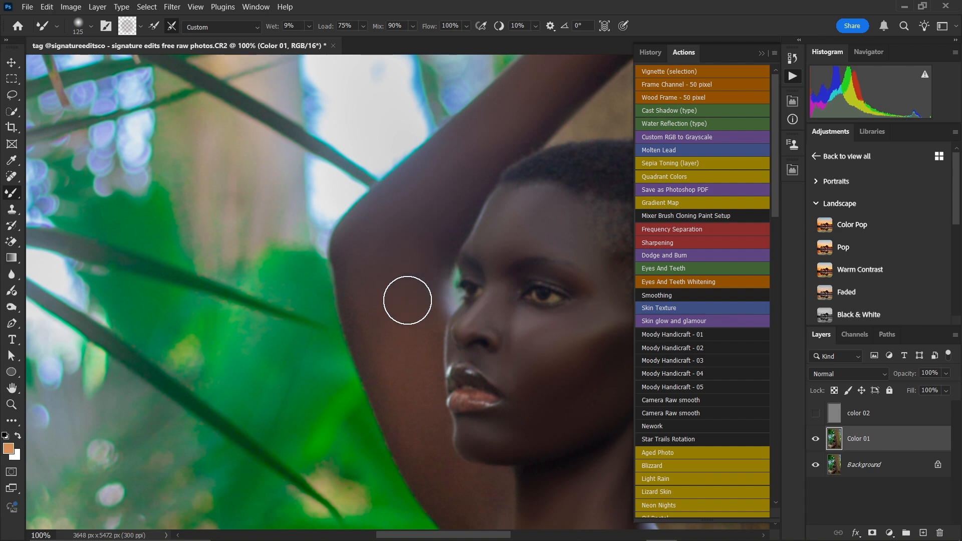
# Step: Smooth the raised upper arm beside the mouth and chin with a mixer brush of about 90 to 125 px
pyautogui.moveTo(407, 300); pyautogui.dragTo(364, 170)
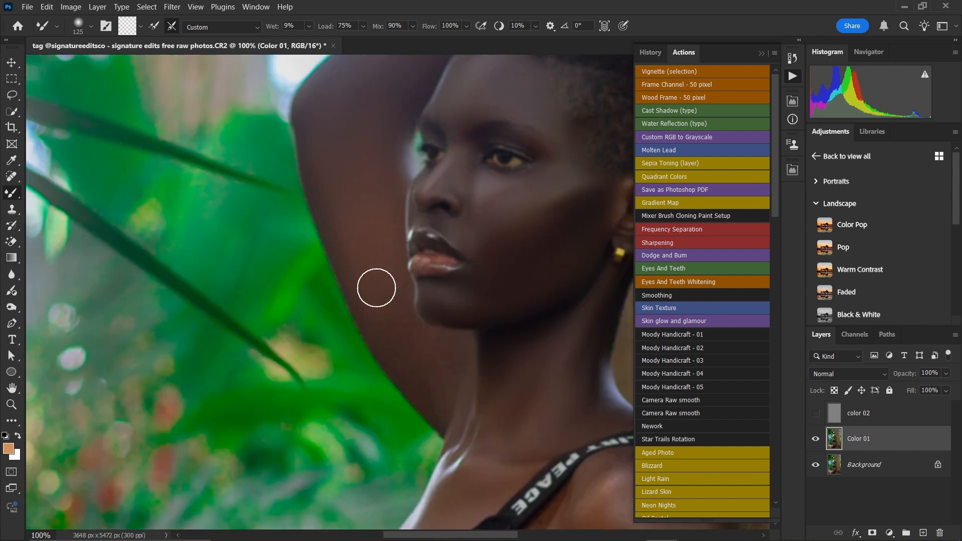
pyautogui.press('[')
pyautogui.press('[')
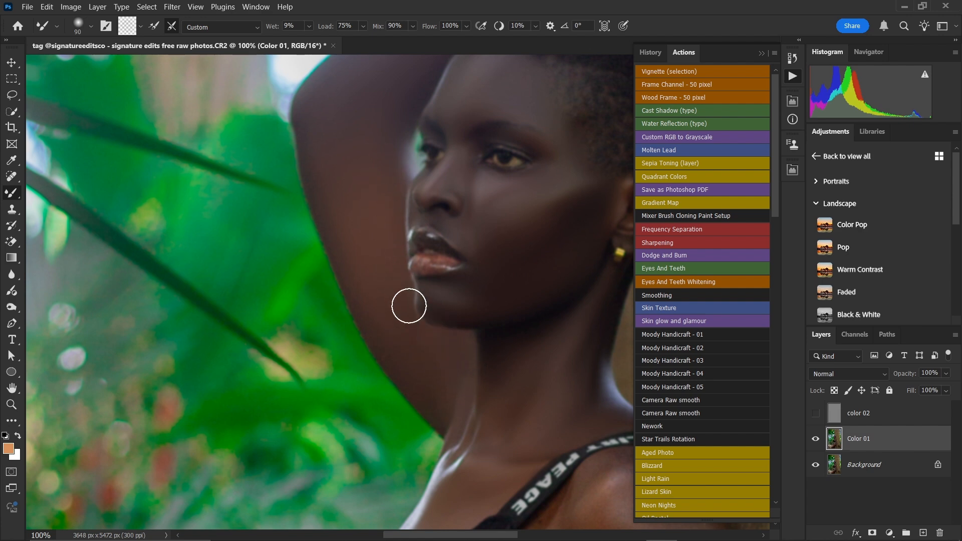
# Step: Blend the wrist and hand resting against the tree trunk with an 80 to 90 px mixer brush
pyautogui.hotkey('ctrl', '-')
pyautogui.moveTo(412, 378)
pyautogui.mouseDown()
pyautogui.moveTo(415, 211)
pyautogui.moveTo(388, 437)
pyautogui.moveTo(446, 155)
pyautogui.moveTo(419, 273)
pyautogui.mouseUp()
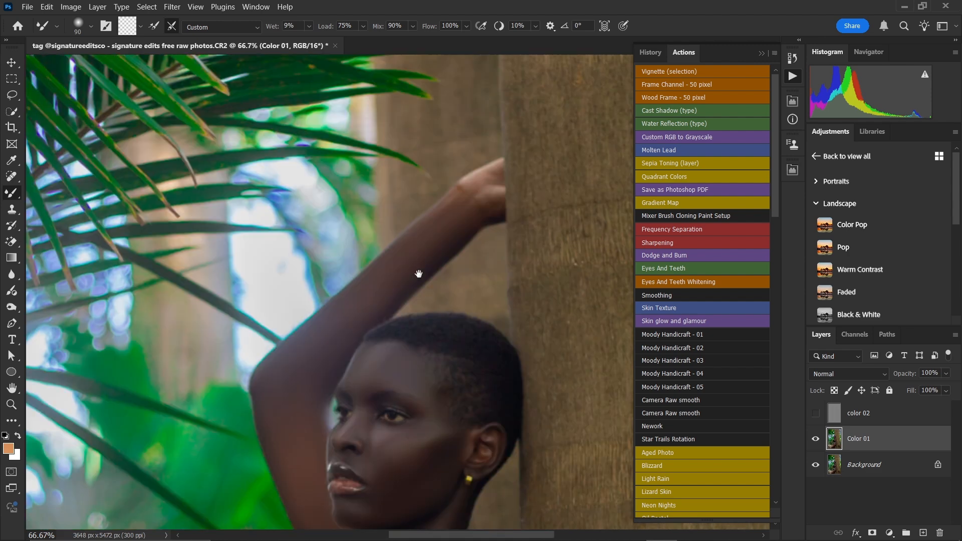
pyautogui.press('[')
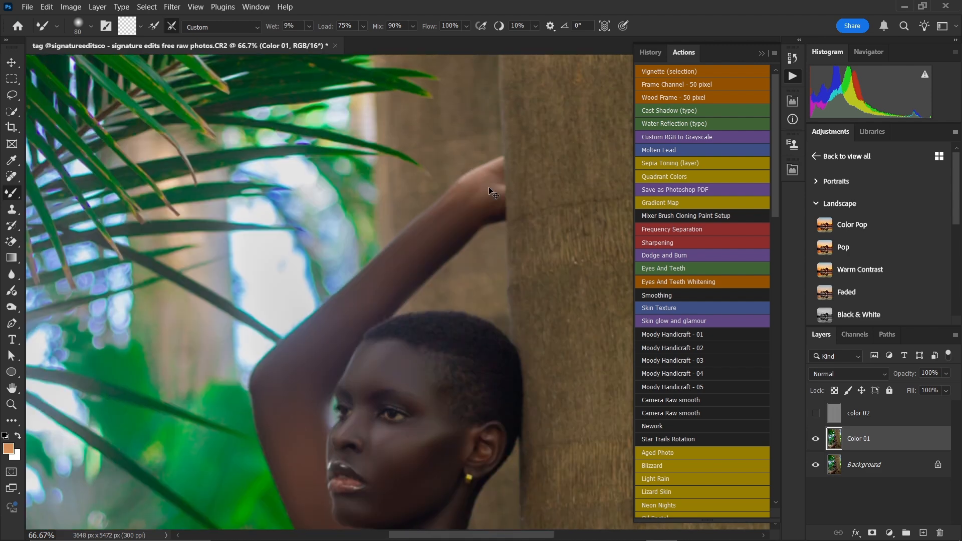
# Step: Smooth the chest and the front of the shoulder below the strap with a mixer brush of about 90 to 100 px
pyautogui.hotkey('ctrl', '-')
pyautogui.moveTo(437, 317); pyautogui.dragTo(447, 67)
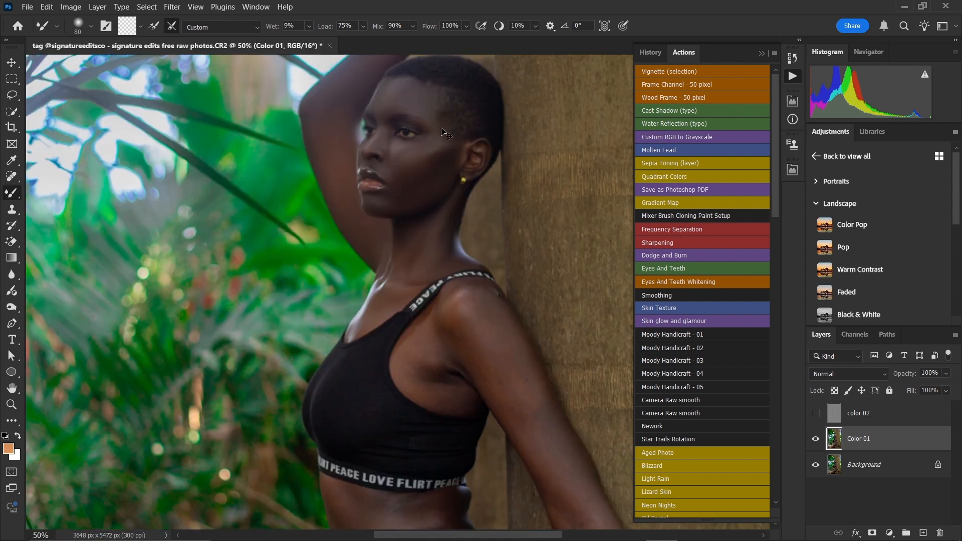
pyautogui.hotkey('ctrl', '+')
pyautogui.press(']')
pyautogui.press(']')
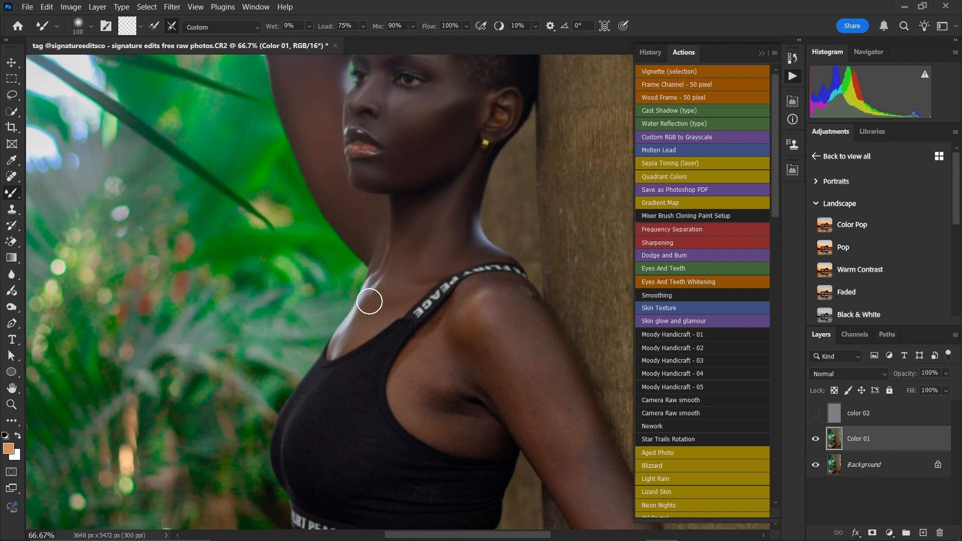
pyautogui.press(']')
pyautogui.press(']')
pyautogui.hotkey('ctrl', '+')
pyautogui.press(']')
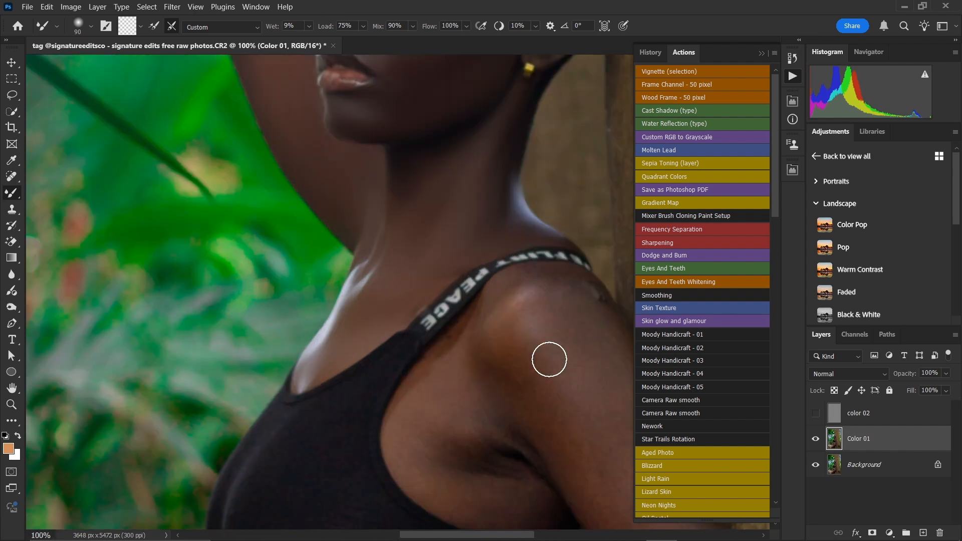
# Step: Blend the outer shoulder and lowered upper arm along the tree side, enlarging the mixer brush from 100 to 175 px
pyautogui.moveTo(562, 378); pyautogui.dragTo(441, 303)
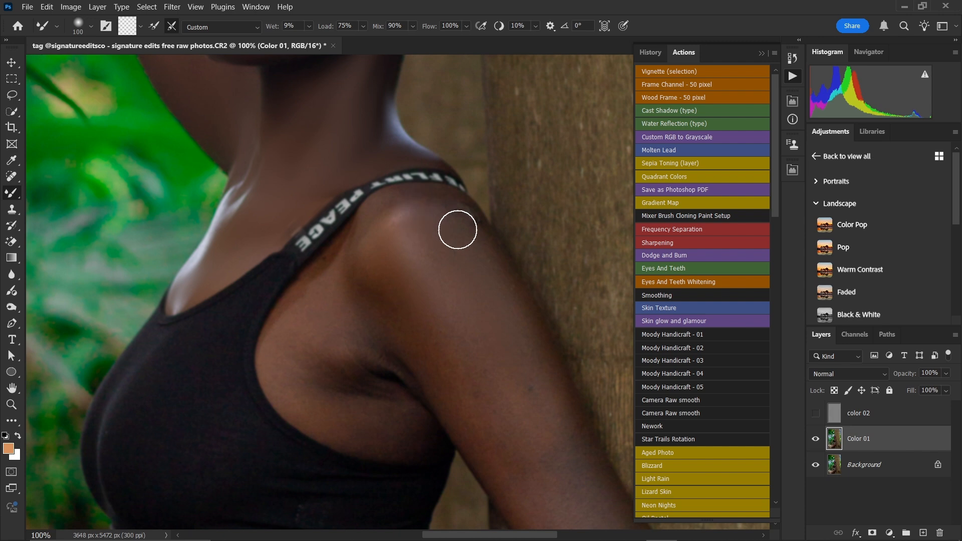
pyautogui.moveTo(458, 229)
pyautogui.mouseDown()
pyautogui.moveTo(482, 244)
pyautogui.moveTo(449, 211)
pyautogui.moveTo(405, 205)
pyautogui.moveTo(368, 232)
pyautogui.moveTo(393, 209)
pyautogui.moveTo(445, 206)
pyautogui.moveTo(503, 281)
pyautogui.mouseUp()
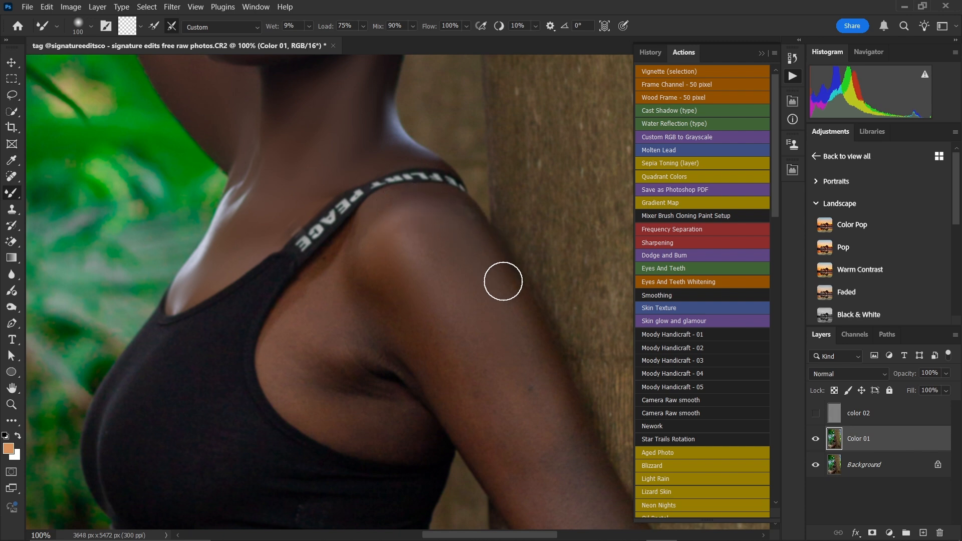
pyautogui.press(']')
pyautogui.press(']')
pyautogui.press(']')
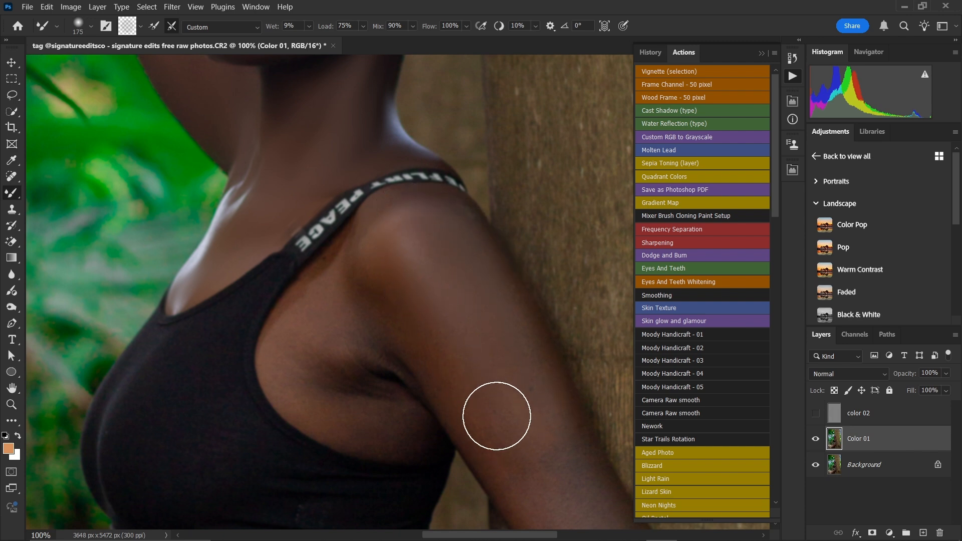
# Step: Smooth the skin around the armpit between the top's armhole and the arm with an 80 to 90 px mixer brush
pyautogui.press('[')
pyautogui.press('[')
pyautogui.press('[')
pyautogui.press('[')
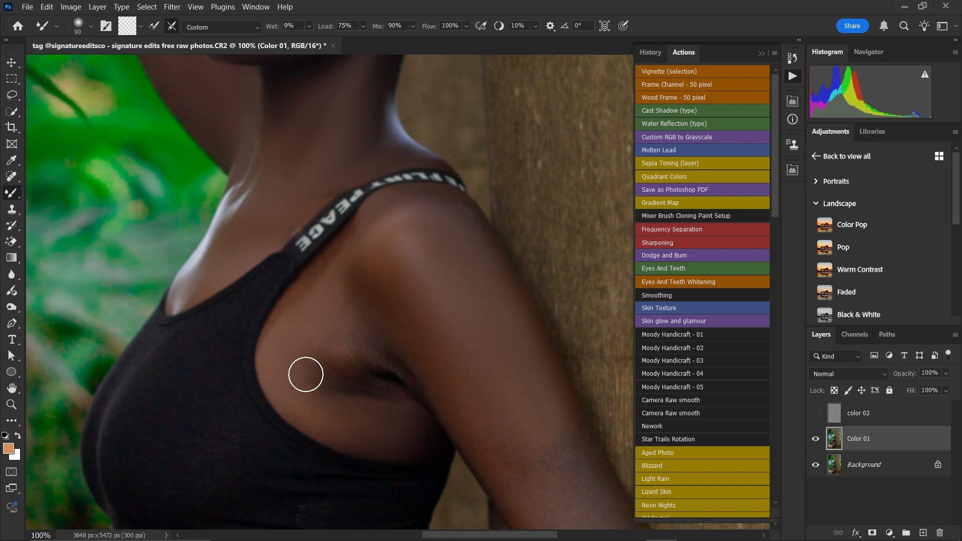
pyautogui.press(']')
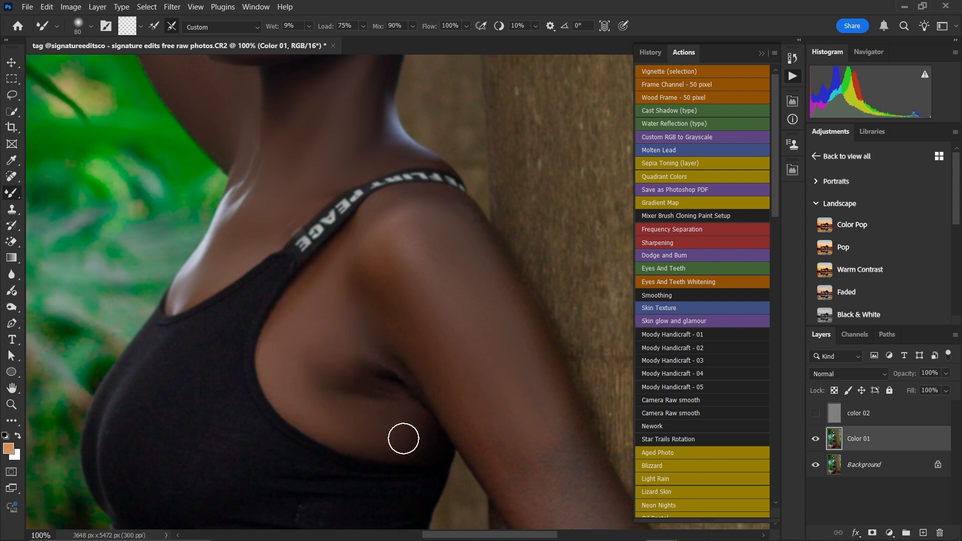
pyautogui.press(']')
pyautogui.moveTo(350, 407); pyautogui.dragTo(331, 404)
# Step: Blend the inner upper arm and the shoulder highlight below the strap with a 90 to 100 px mixer brush
pyautogui.press(']')
pyautogui.press(']')
pyautogui.press(']')
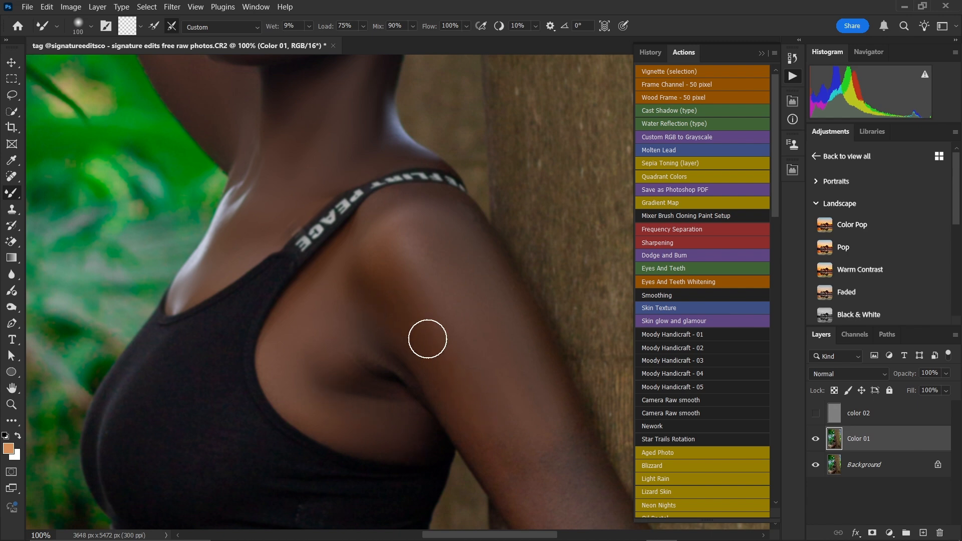
pyautogui.moveTo(386, 269)
pyautogui.mouseDown()
pyautogui.moveTo(367, 287)
pyautogui.moveTo(378, 257)
pyautogui.moveTo(398, 254)
pyautogui.moveTo(439, 304)
pyautogui.mouseUp()
pyautogui.press('[')
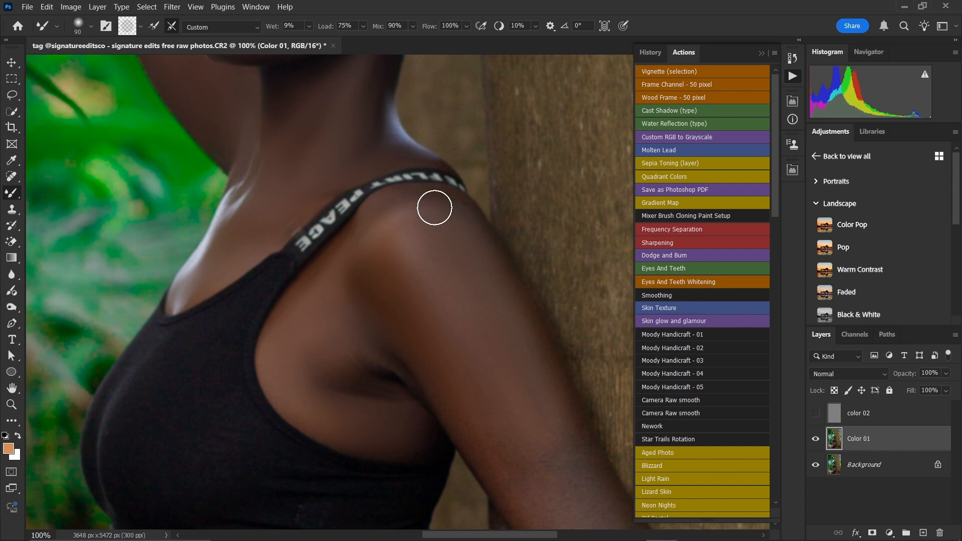
# Step: Even out the shadowed armpit crease and the skin beneath it with a mixer brush of about 90 px
pyautogui.moveTo(436, 242); pyautogui.dragTo(361, 122)
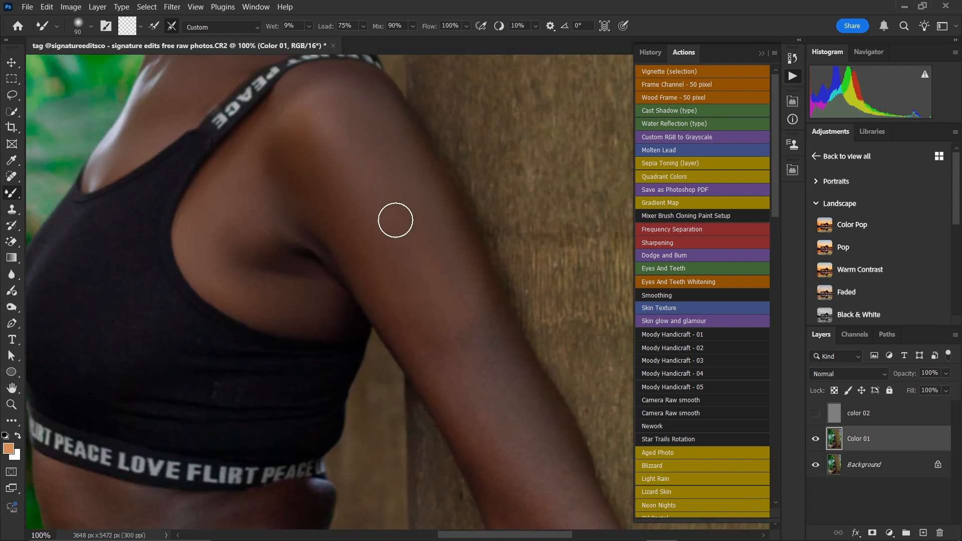
pyautogui.press(']')
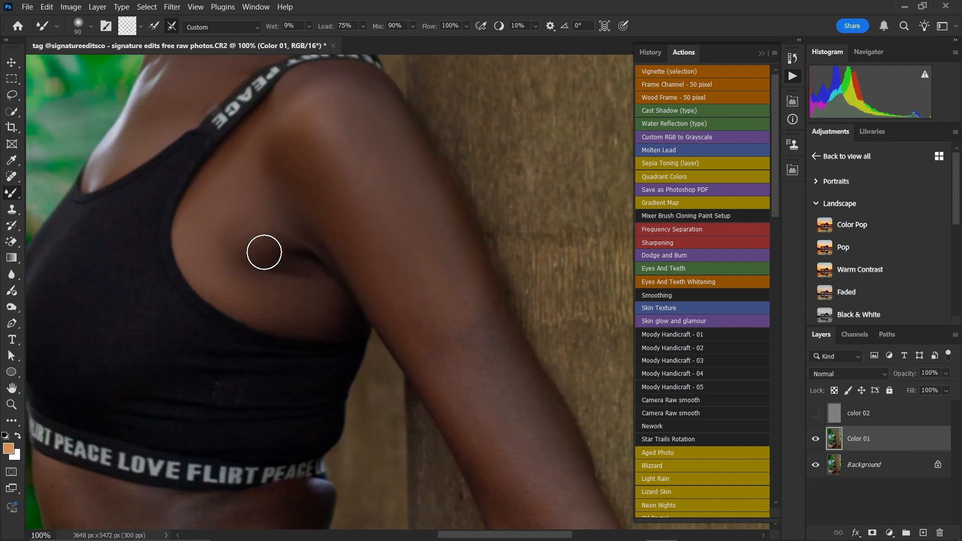
pyautogui.press('[')
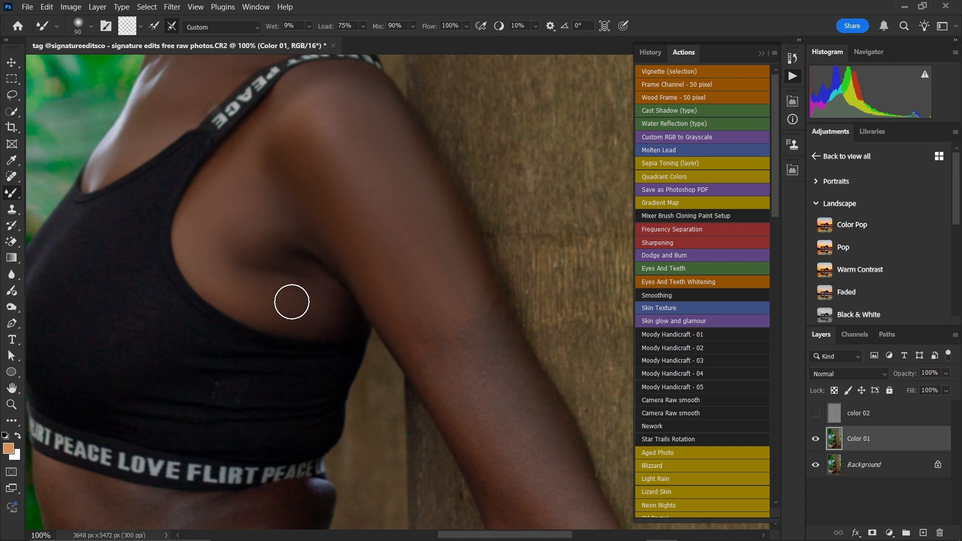
# Step: Blend the middle of the lowered upper arm beside the top with a 90 to 100 px mixer brush
pyautogui.moveTo(383, 279); pyautogui.dragTo(315, 258)
pyautogui.press(']')
pyautogui.press(']')
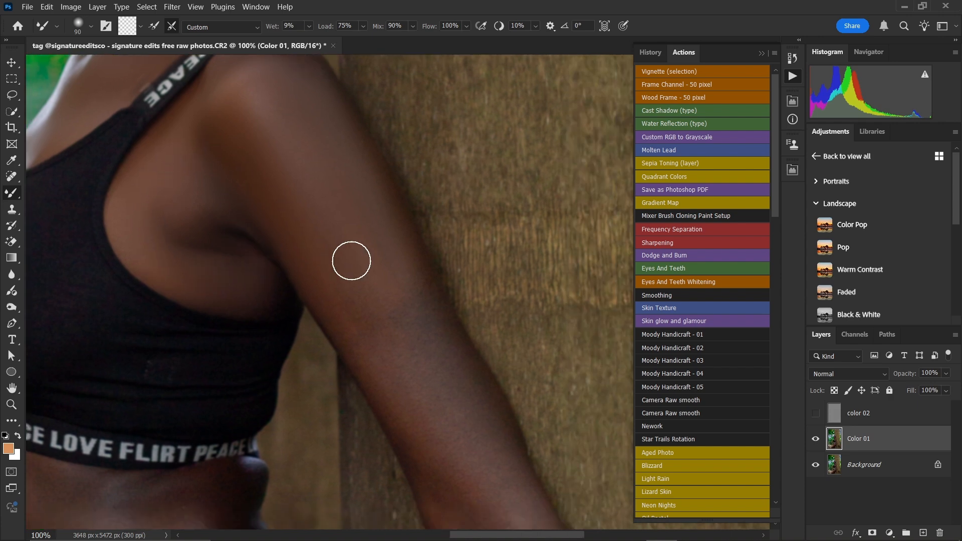
pyautogui.press(']')
# Step: Smooth the lower part of the upper arm toward the elbow, enlarging the mixer brush from 100 to 175 px
pyautogui.moveTo(365, 273); pyautogui.dragTo(300, 163)
pyautogui.press('[')
pyautogui.press('[')
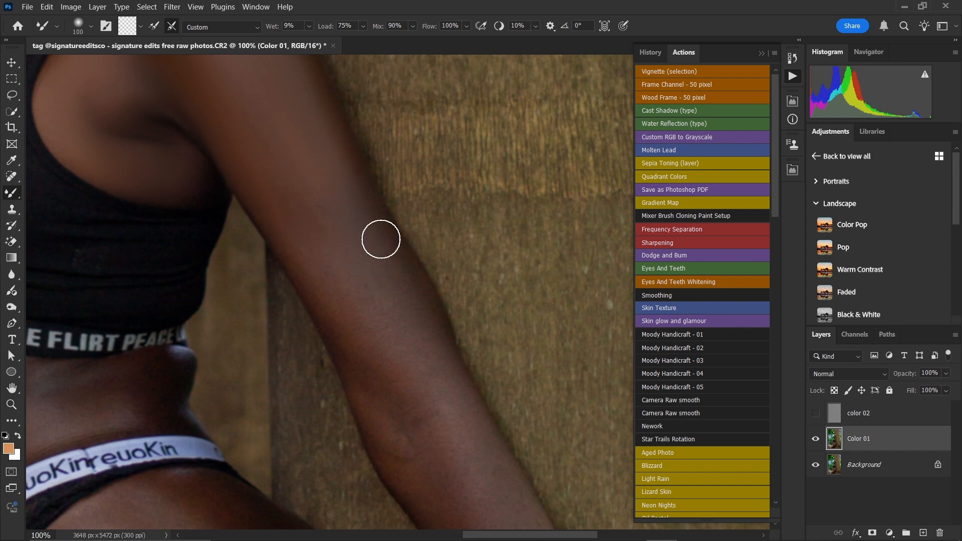
pyautogui.press(']')
pyautogui.press(']')
pyautogui.press(']')
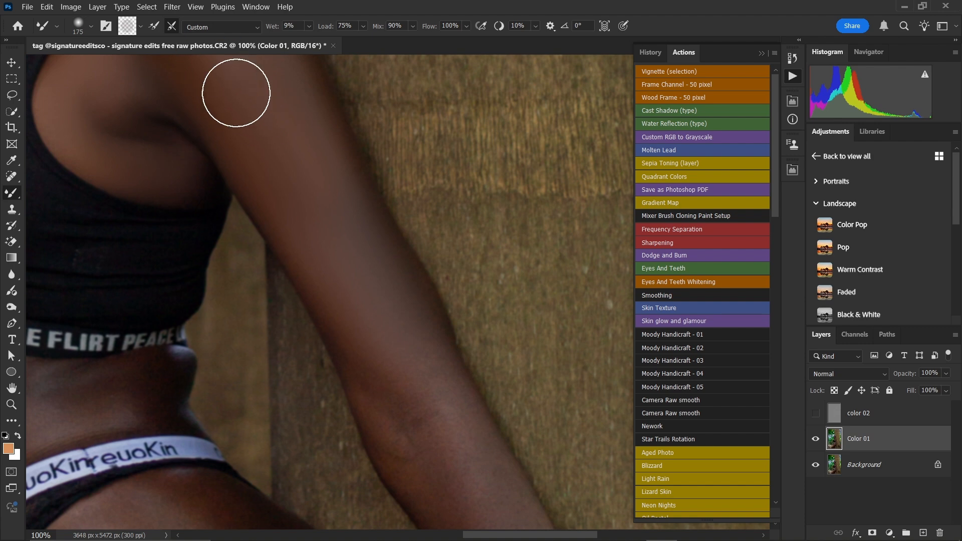
# Step: Smooth the elbow and the forearm down toward the wrist with a 125 px mixer brush
pyautogui.moveTo(418, 381); pyautogui.dragTo(332, 251)
pyautogui.hotkey('ctrl', '-')
pyautogui.press('[')
pyautogui.press('[')
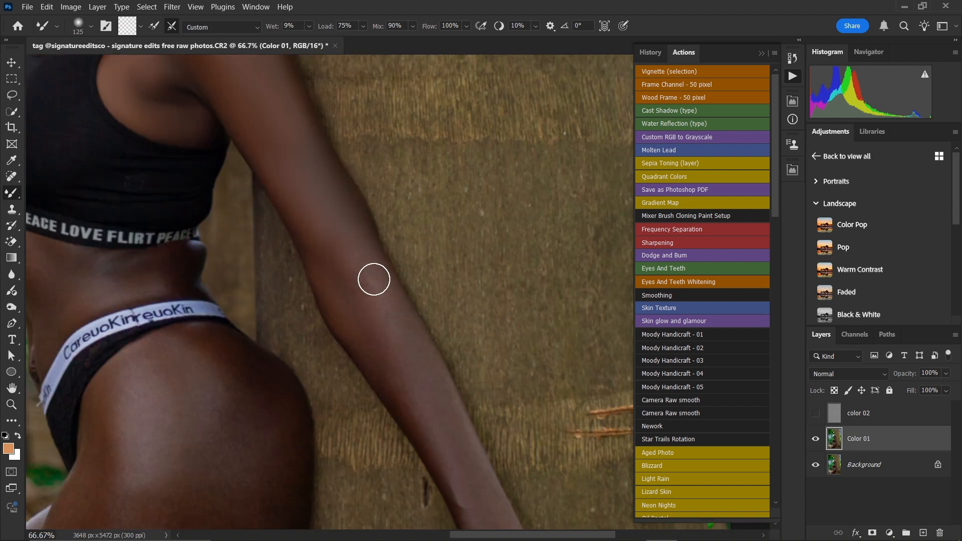
pyautogui.moveTo(410, 379); pyautogui.dragTo(350, 246)
pyautogui.press(']')
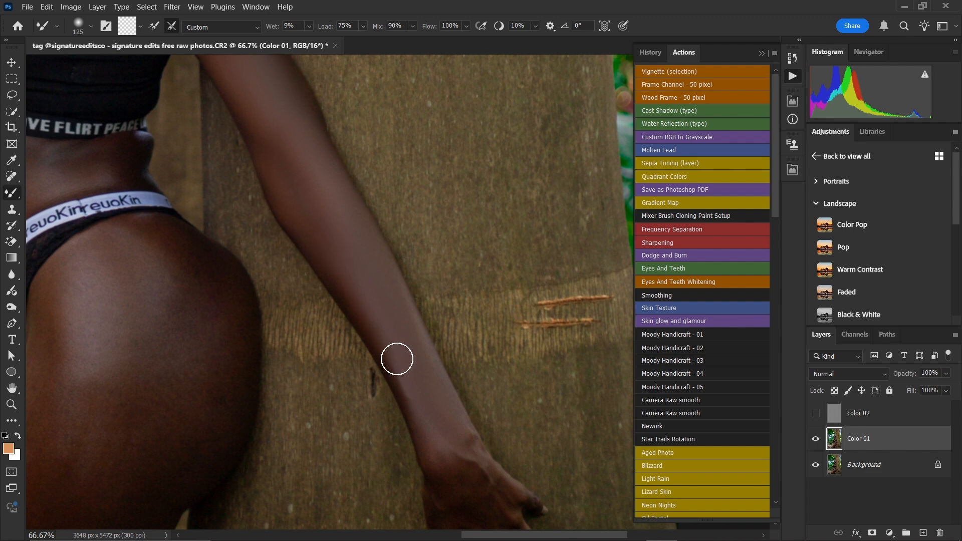
# Step: Smooth the wrist and the back of the hand resting on the tree with an 80 px mixer brush
pyautogui.moveTo(430, 391); pyautogui.dragTo(352, 242)
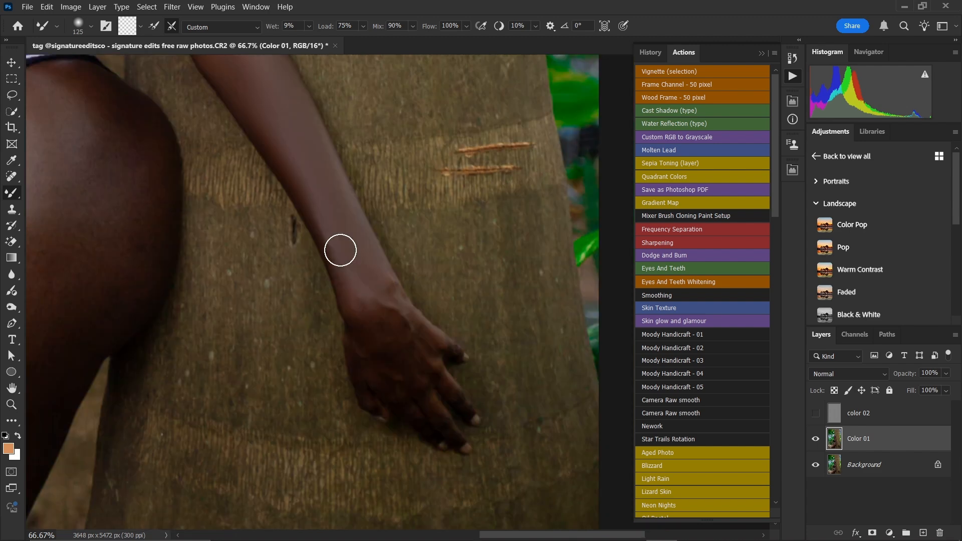
pyautogui.press('[')
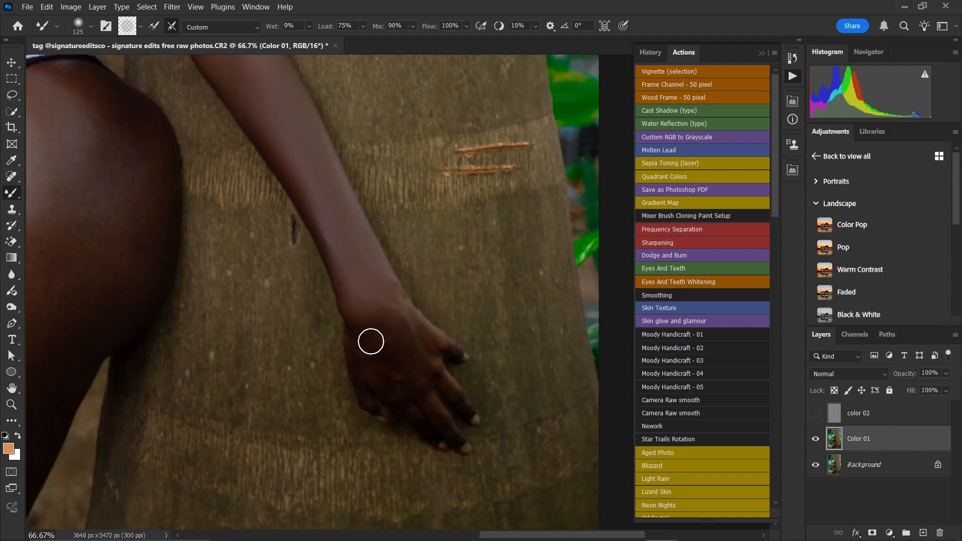
pyautogui.press(']')
pyautogui.press(']')
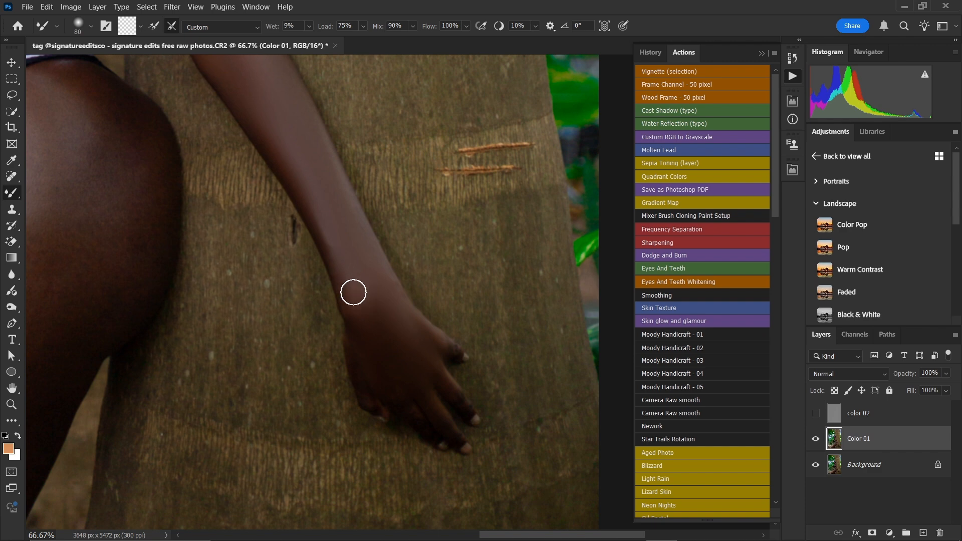
# Step: Blend the whole arm again from the wrist up to the upper arm with a 125 to 150 px mixer brush
pyautogui.press(']')
pyautogui.press(']')
pyautogui.moveTo(322, 224); pyautogui.dragTo(358, 336)
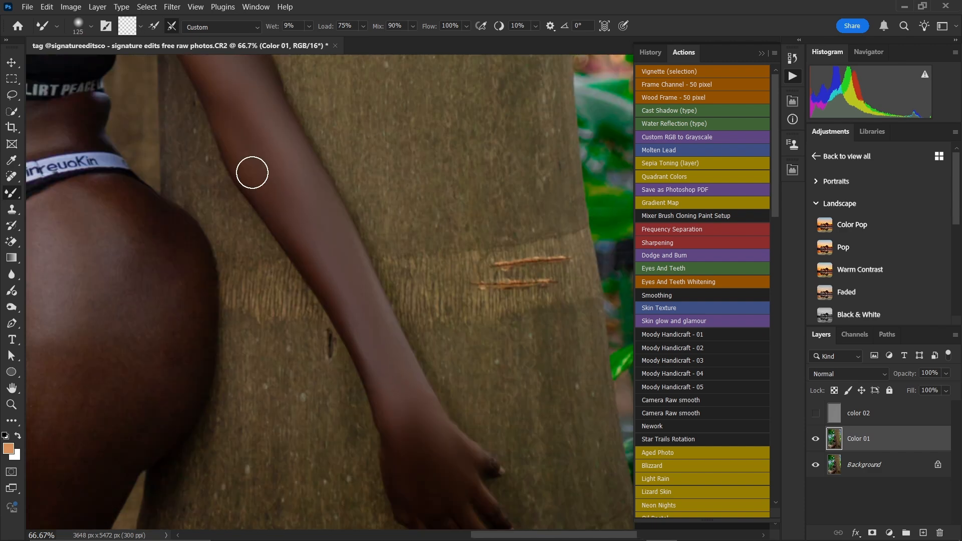
pyautogui.moveTo(294, 216); pyautogui.dragTo(337, 310)
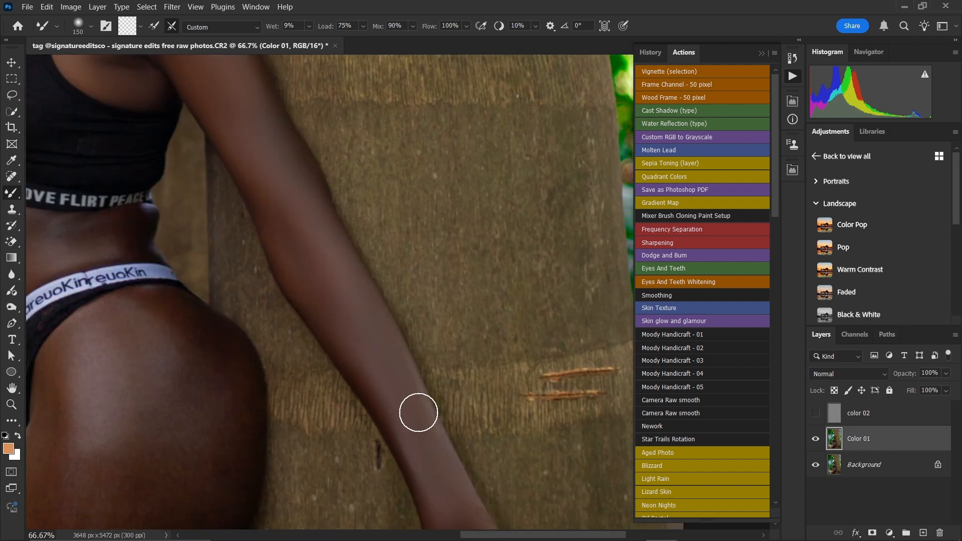
pyautogui.moveTo(264, 172)
pyautogui.mouseDown()
pyautogui.moveTo(382, 346)
pyautogui.moveTo(384, 372)
pyautogui.mouseUp()
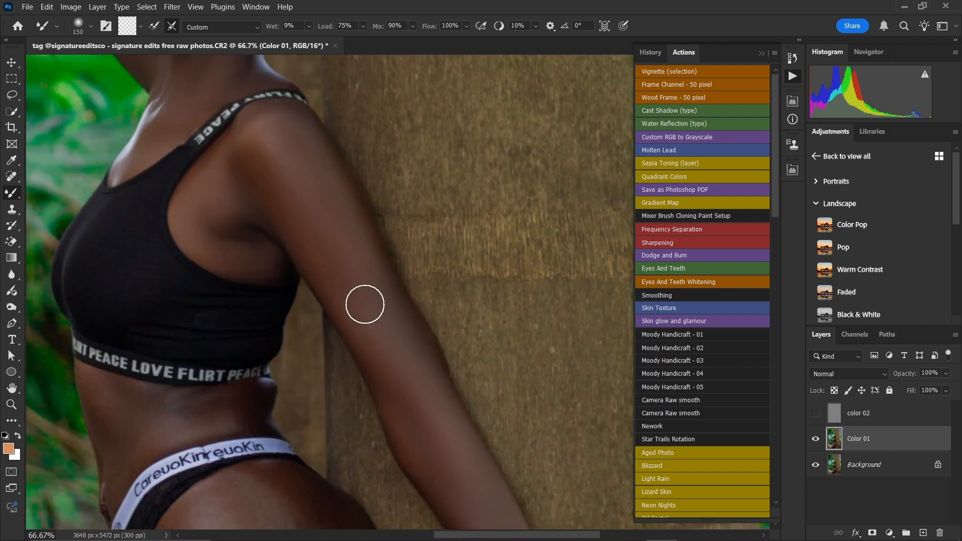
pyautogui.press(']')
# Step: Smooth the bare waist between the top's band and the waistband with a 125 to 150 px mixer brush
pyautogui.moveTo(238, 353)
pyautogui.mouseDown()
pyautogui.moveTo(296, 234)
pyautogui.moveTo(373, 160)
pyautogui.mouseUp()
pyautogui.press('[')
pyautogui.press('[')
pyautogui.press('[')
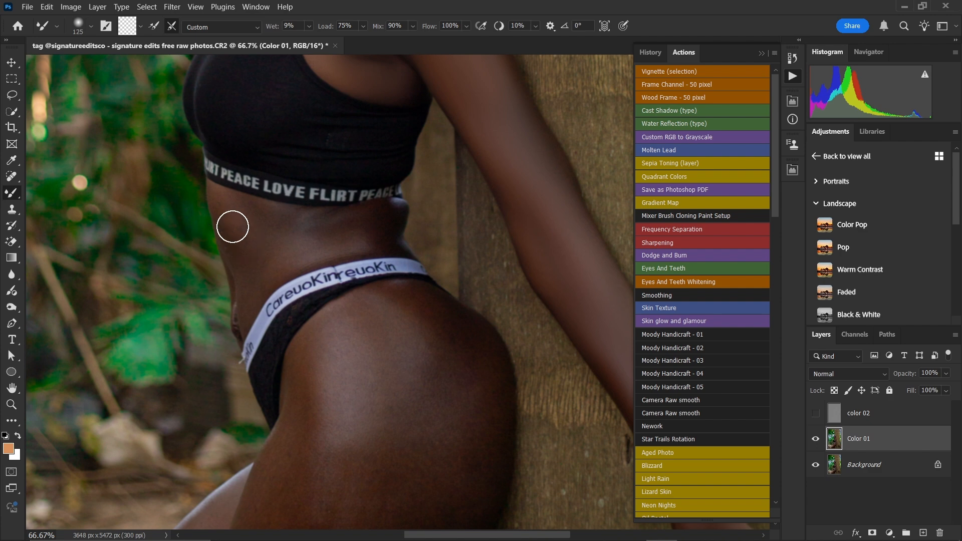
pyautogui.press(']')
pyautogui.press(']')
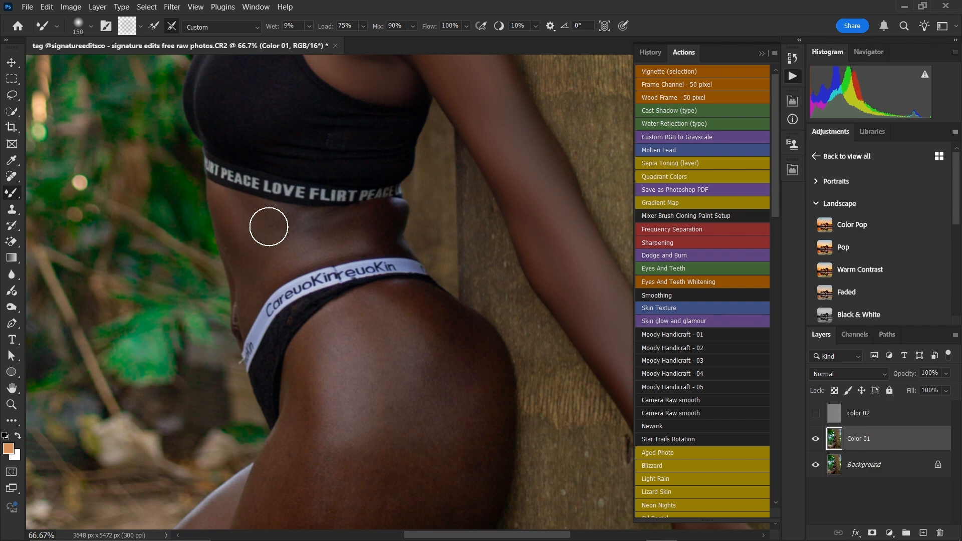
pyautogui.press('[')
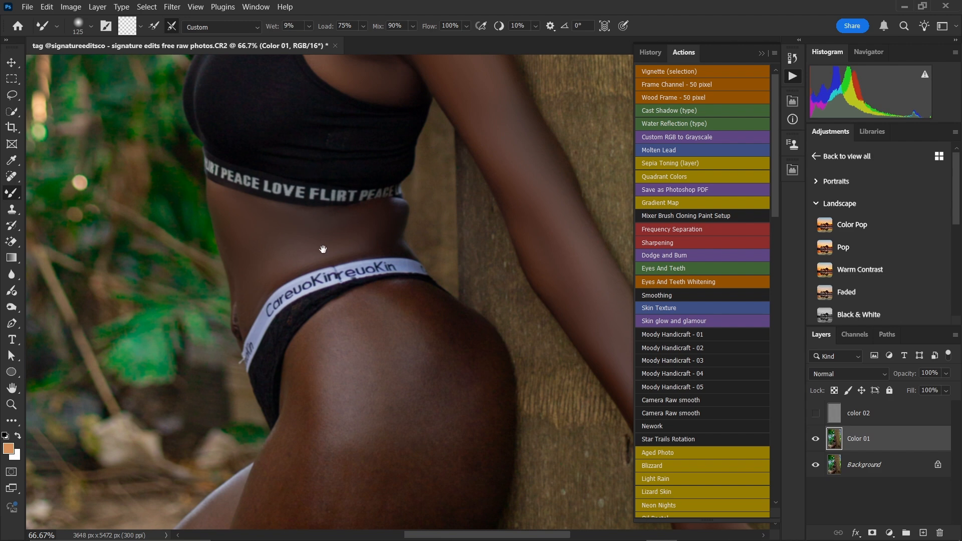
# Step: Smooth the rear curve of the hip along the tree side, enlarging the mixer brush from 175 to 250 px
pyautogui.moveTo(322, 249); pyautogui.dragTo(321, 135)
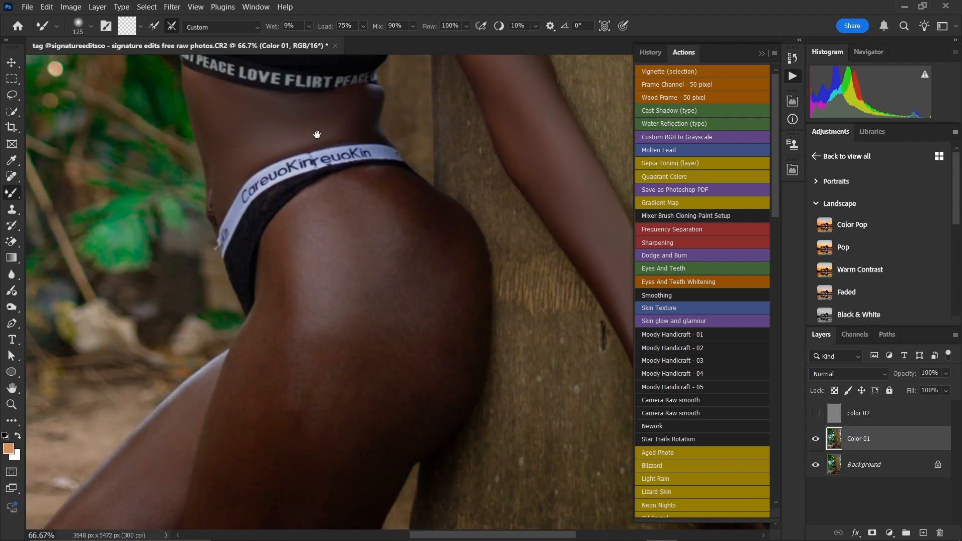
pyautogui.moveTo(341, 217)
pyautogui.mouseDown()
pyautogui.moveTo(337, 195)
pyautogui.moveTo(319, 194)
pyautogui.mouseUp()
pyautogui.press(']')
pyautogui.press(']')
pyautogui.press(']')
pyautogui.press('[')
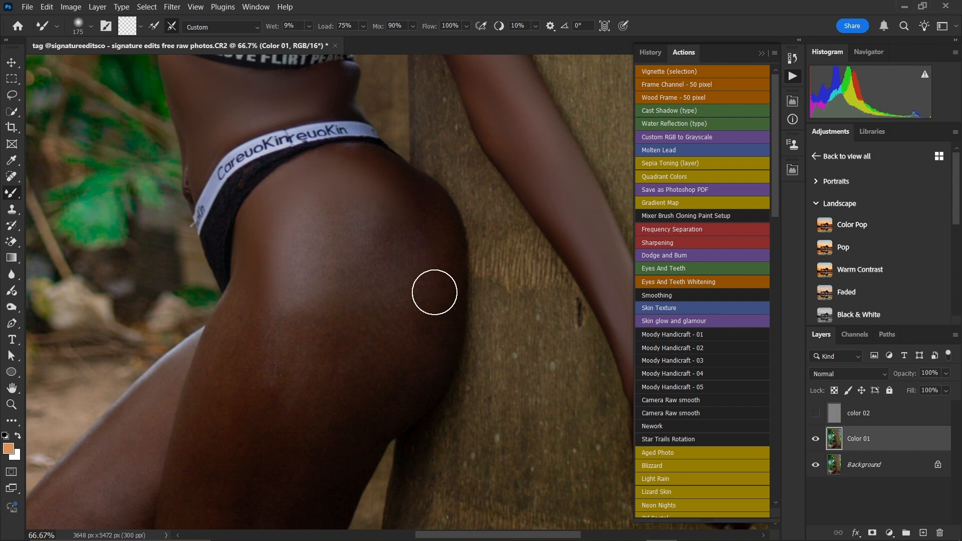
pyautogui.press(']')
pyautogui.press(']')
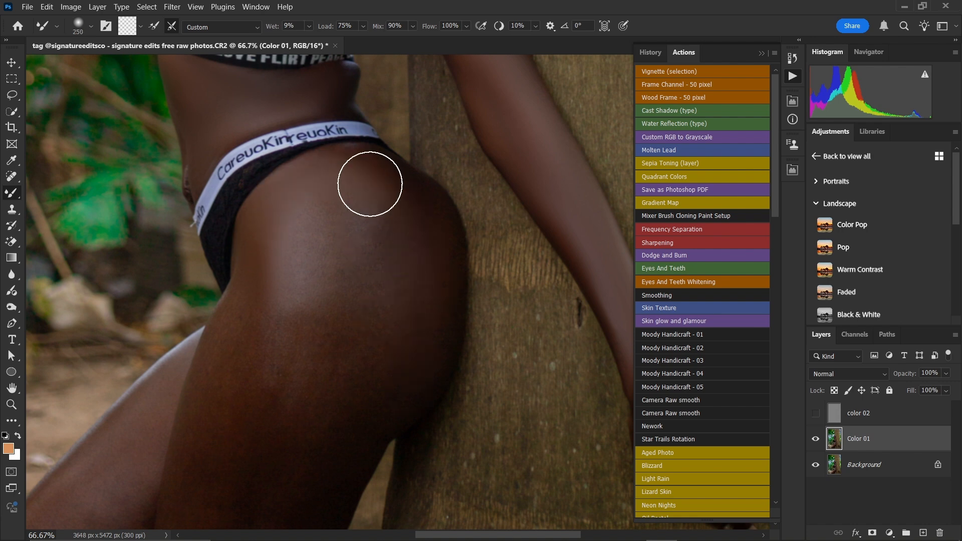
# Step: Blend the hip highlight below the waistband and the thigh beneath it with a 150 to 250 px mixer brush
pyautogui.press('[')
pyautogui.press('[')
pyautogui.press('[')
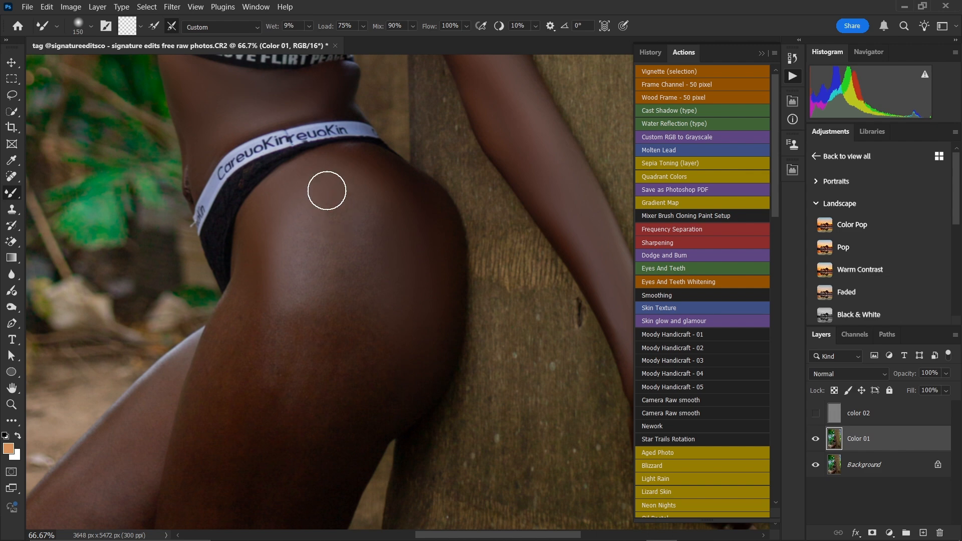
pyautogui.press(']')
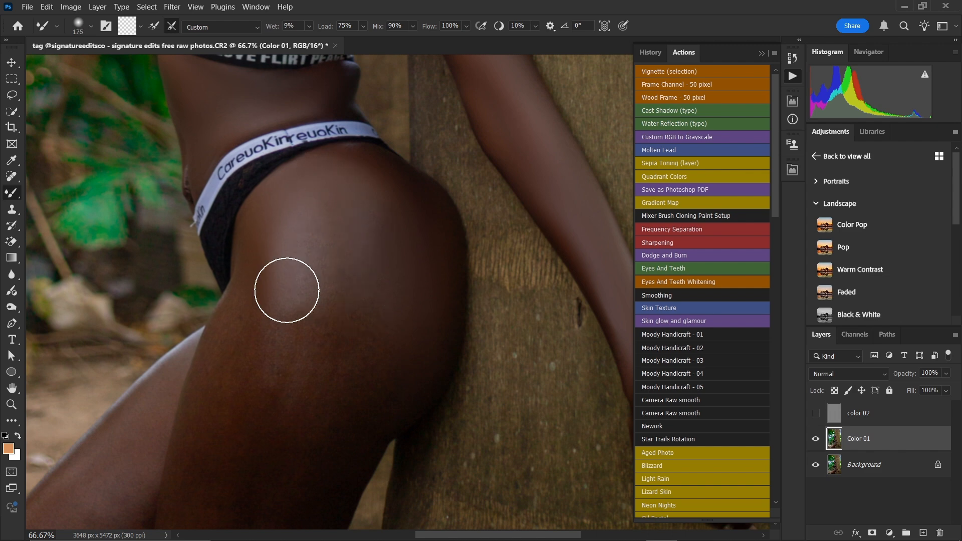
pyautogui.press(']')
pyautogui.press(']')
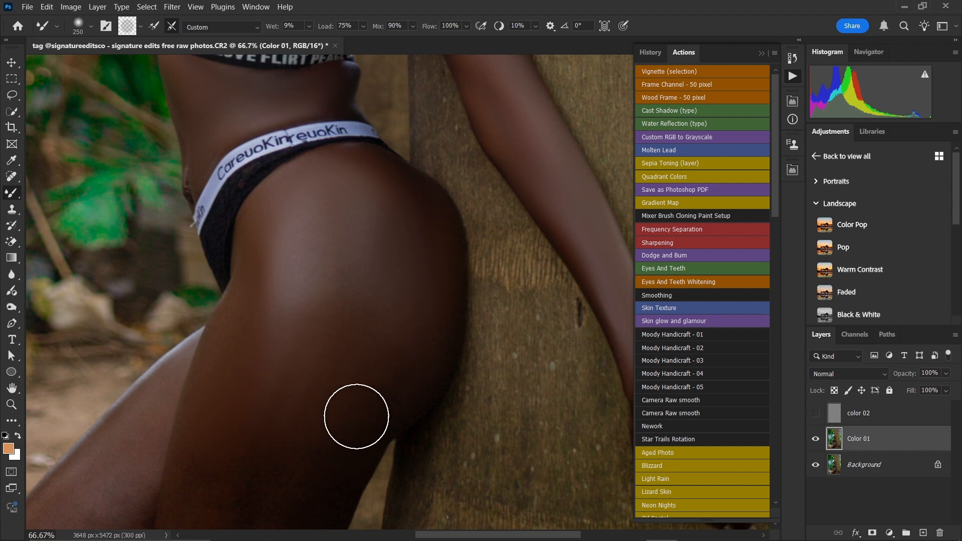
# Step: Even out the transition from the hip highlight into the upper thigh, varying the mixer brush and finishing near 175 px
pyautogui.press('[')
pyautogui.press('[')
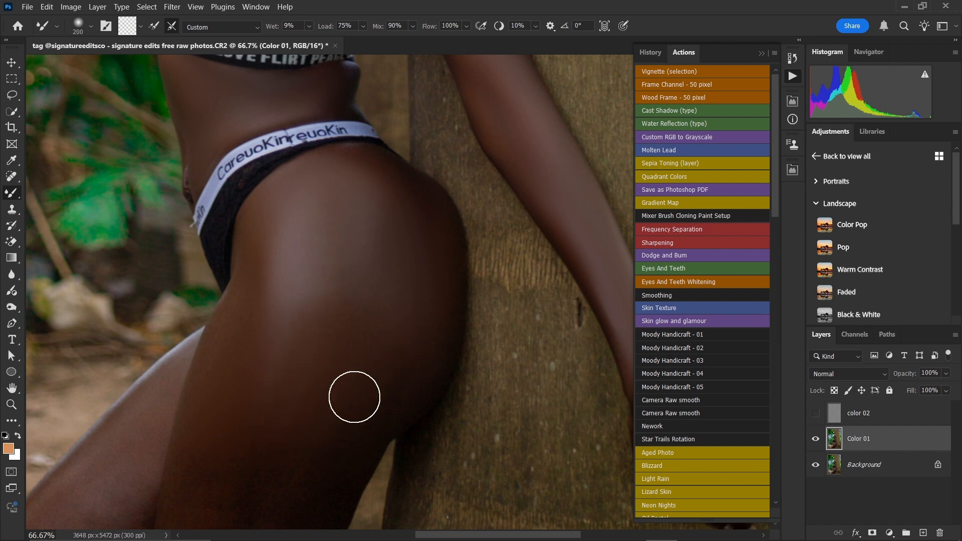
pyautogui.moveTo(354, 397)
pyautogui.mouseDown()
pyautogui.moveTo(394, 359)
pyautogui.moveTo(359, 344)
pyautogui.mouseUp()
pyautogui.press(']')
pyautogui.press(']')
pyautogui.press(']')
pyautogui.moveTo(278, 419); pyautogui.dragTo(268, 364)
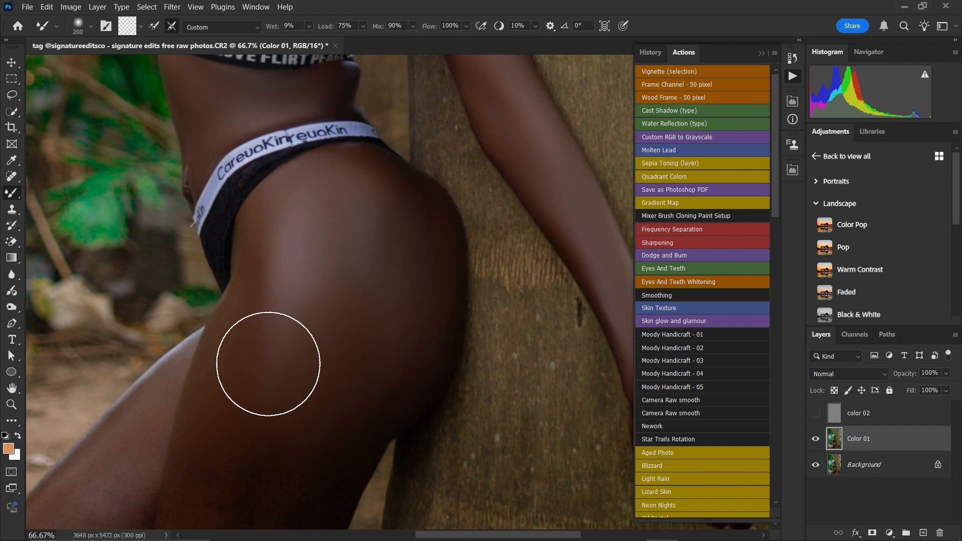
pyautogui.press('[')
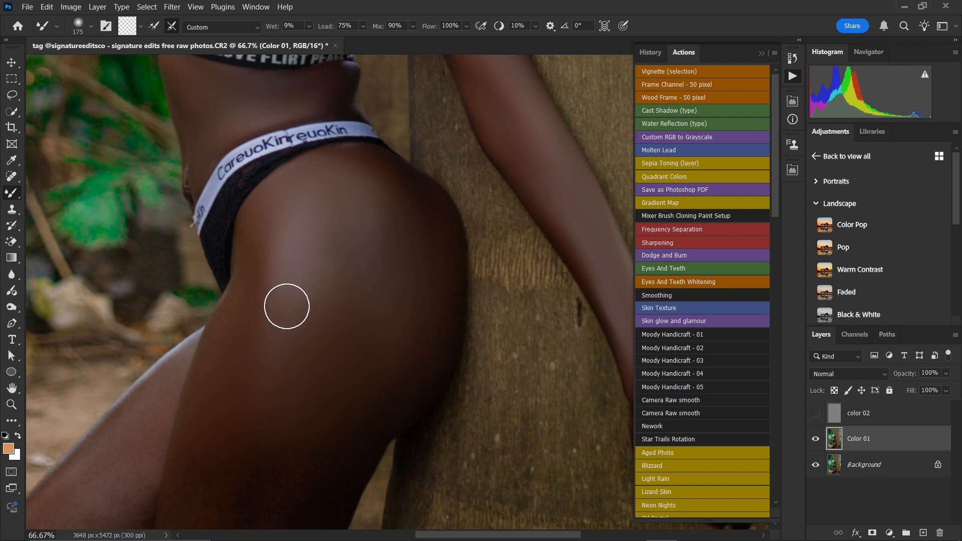
pyautogui.press('[')
# Step: Smooth the near thigh down to the photo's bottom edge with a 200 to 250 px mixer brush
pyautogui.moveTo(292, 300); pyautogui.dragTo(295, 163)
pyautogui.press(']')
pyautogui.press(']')
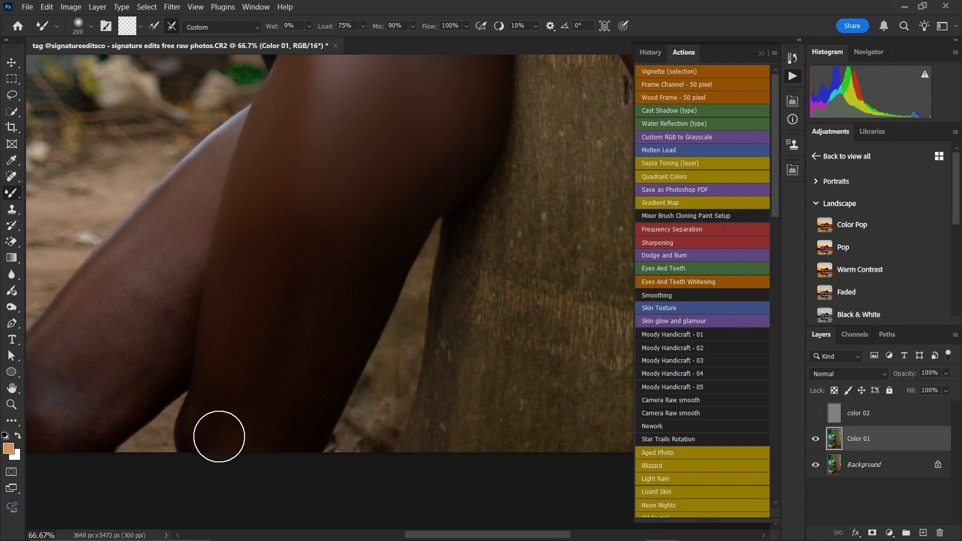
pyautogui.press(']')
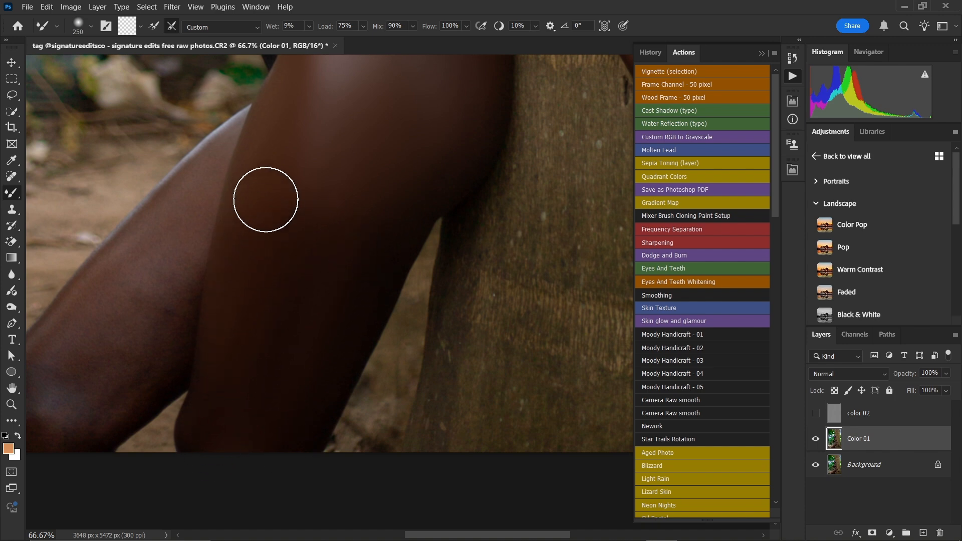
# Step: Smooth the thigh and knee of the forward bent leg with a 150 to 200 px mixer brush
pyautogui.moveTo(225, 279); pyautogui.dragTo(281, 264)
pyautogui.press('[')
pyautogui.press('[')
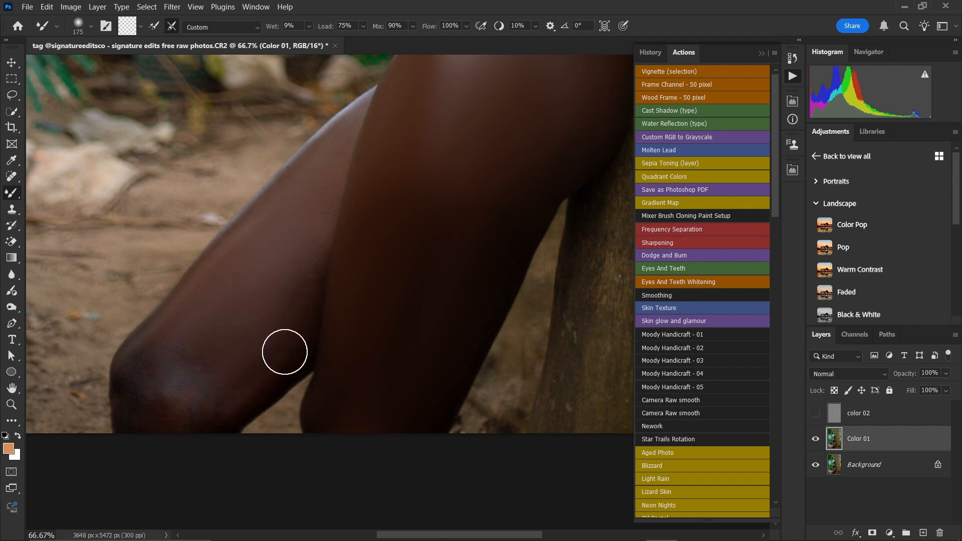
pyautogui.moveTo(200, 410)
pyautogui.mouseDown()
pyautogui.moveTo(173, 396)
pyautogui.moveTo(172, 347)
pyautogui.moveTo(175, 418)
pyautogui.moveTo(169, 381)
pyautogui.moveTo(147, 355)
pyautogui.moveTo(147, 410)
pyautogui.moveTo(158, 351)
pyautogui.moveTo(193, 394)
pyautogui.moveTo(221, 354)
pyautogui.moveTo(193, 425)
pyautogui.mouseUp()
pyautogui.press('[')
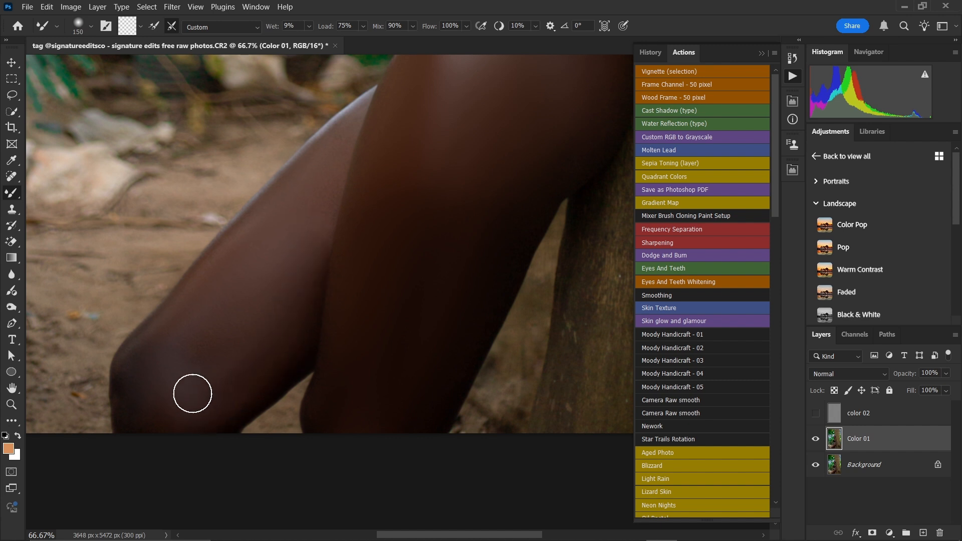
pyautogui.press(']')
pyautogui.press(']')
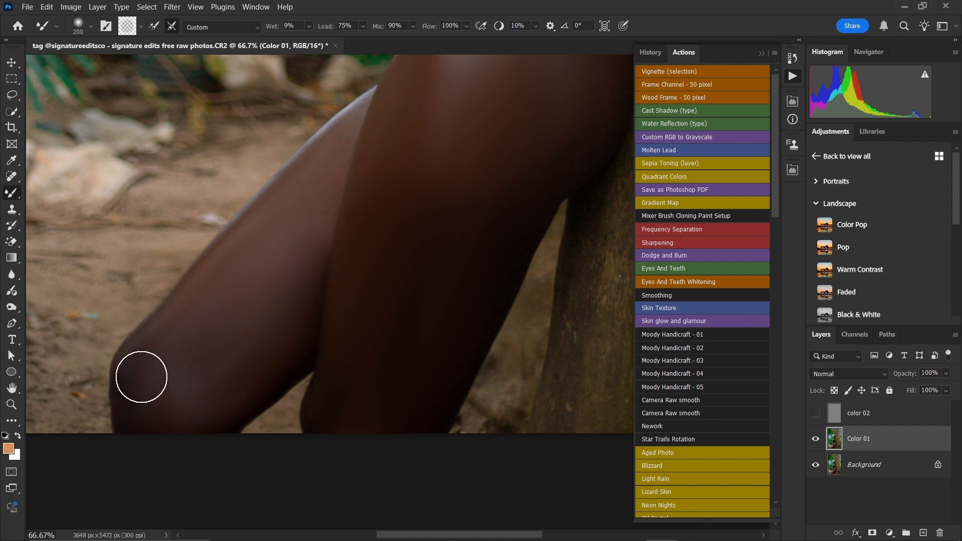
# Step: Blend the bright outer edge and upper part of the forward thigh with a 100 to 150 px mixer brush
pyautogui.moveTo(256, 273); pyautogui.dragTo(190, 340)
pyautogui.press('[')
pyautogui.press('[')
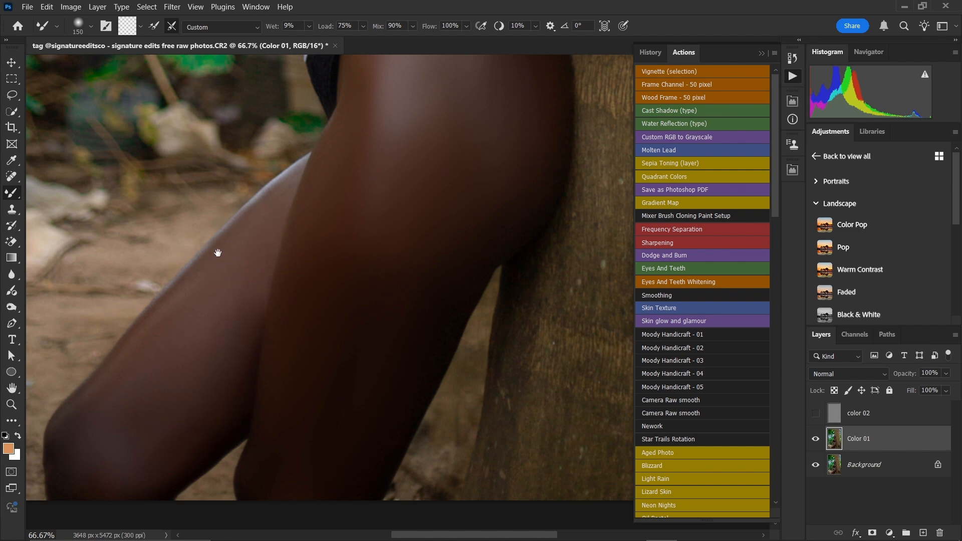
pyautogui.moveTo(217, 253); pyautogui.dragTo(258, 339)
pyautogui.press('[')
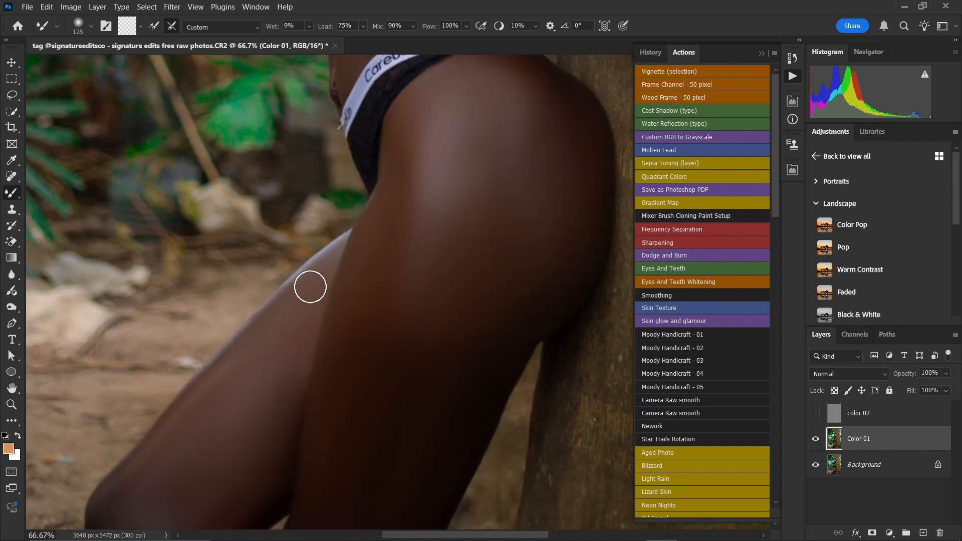
pyautogui.press('[')
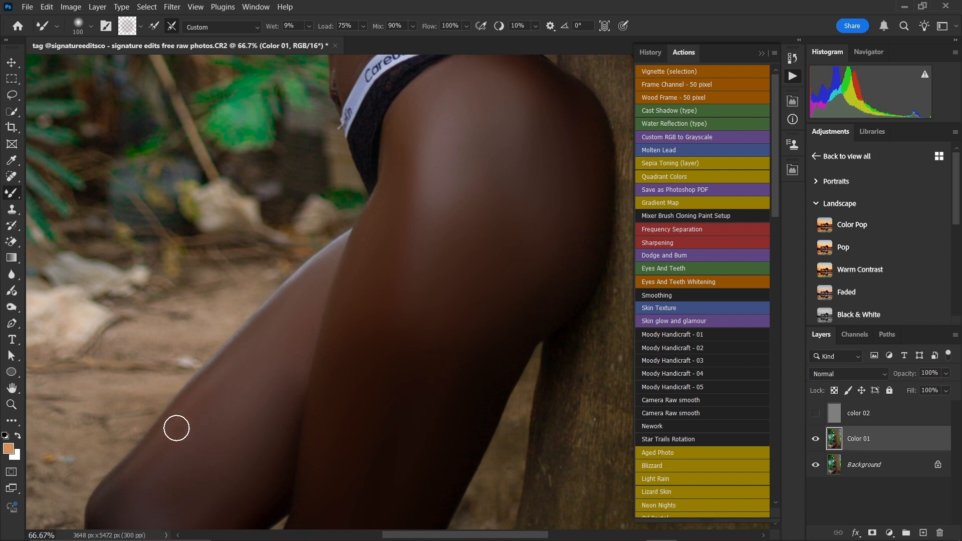
pyautogui.press(']')
pyautogui.press(']')
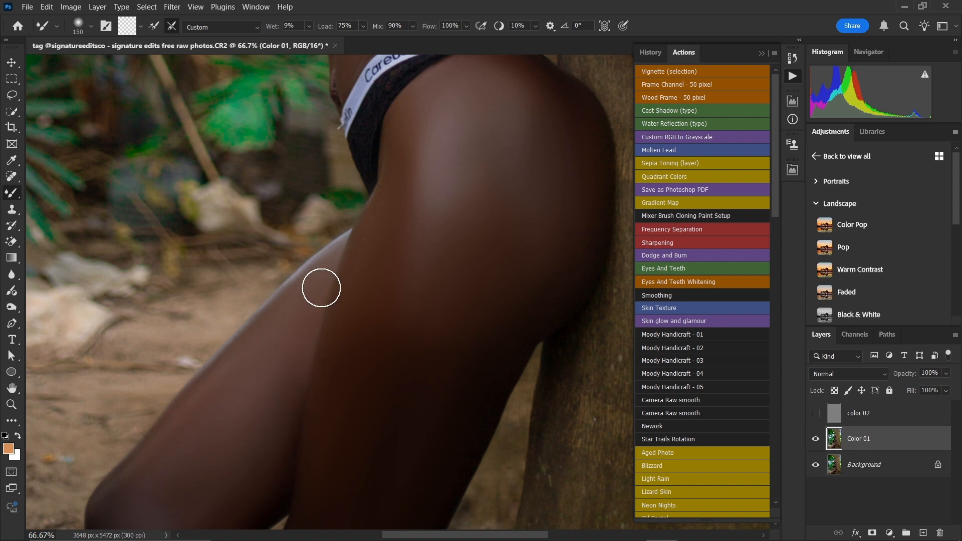
# Step: Examine the smoothed legs, hips and torso on the Color 01 layer for remaining uneven transitions
pyautogui.press('[')
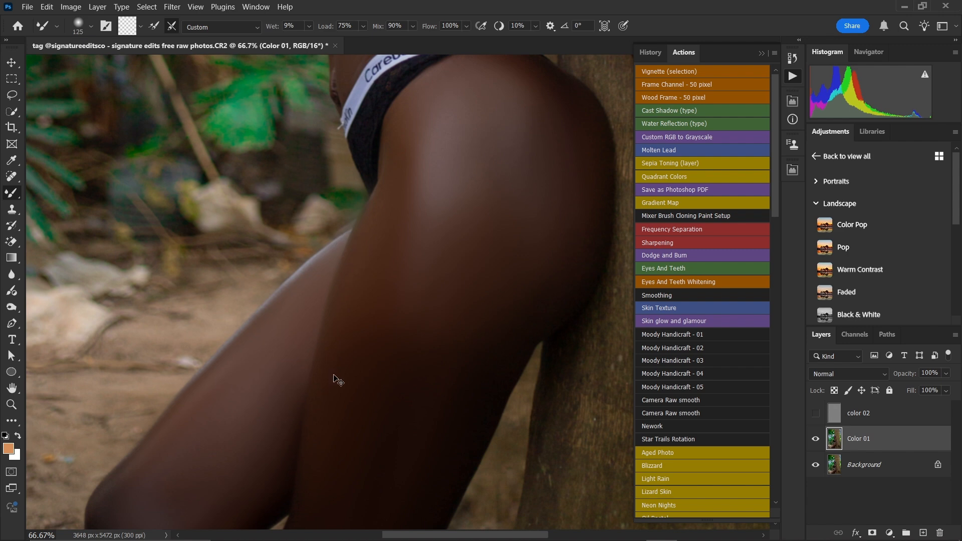
pyautogui.hotkey('ctrl', '-')
pyautogui.hotkey('ctrl', '-')
pyautogui.press(']')
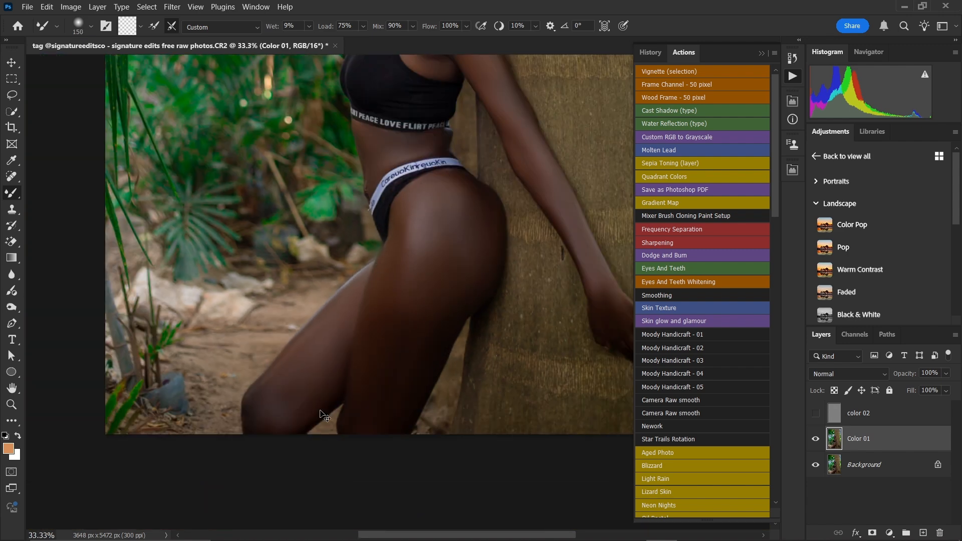
pyautogui.hotkey('ctrl', '+')
pyautogui.press(']')
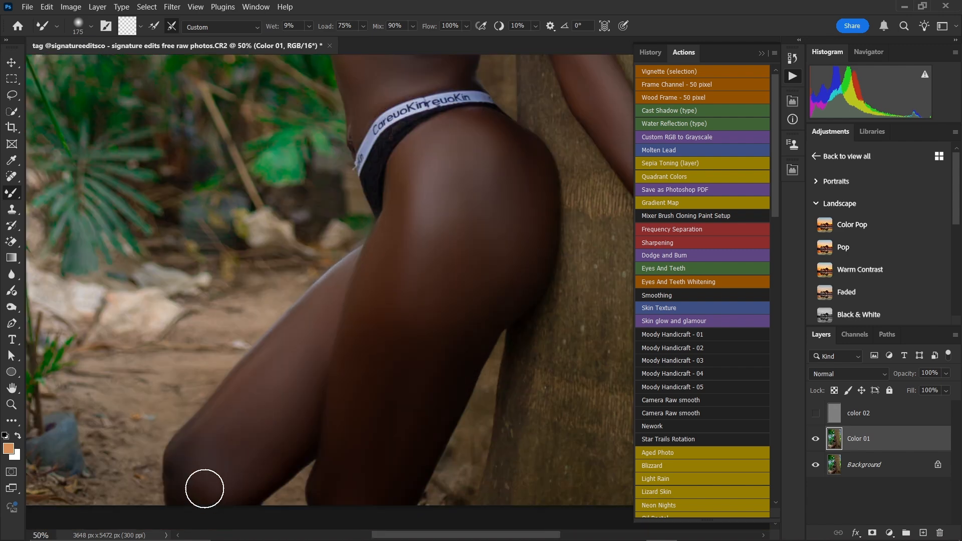
pyautogui.press(']')
pyautogui.moveTo(470, 185); pyautogui.dragTo(477, 444)
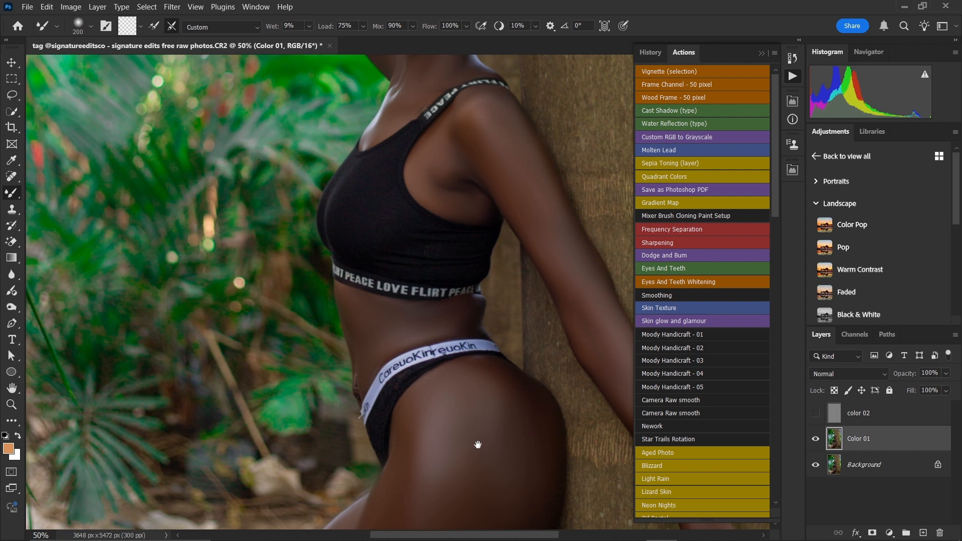
pyautogui.hotkey('ctrl', '+')
pyautogui.press('[')
pyautogui.press('[')
pyautogui.press('[')
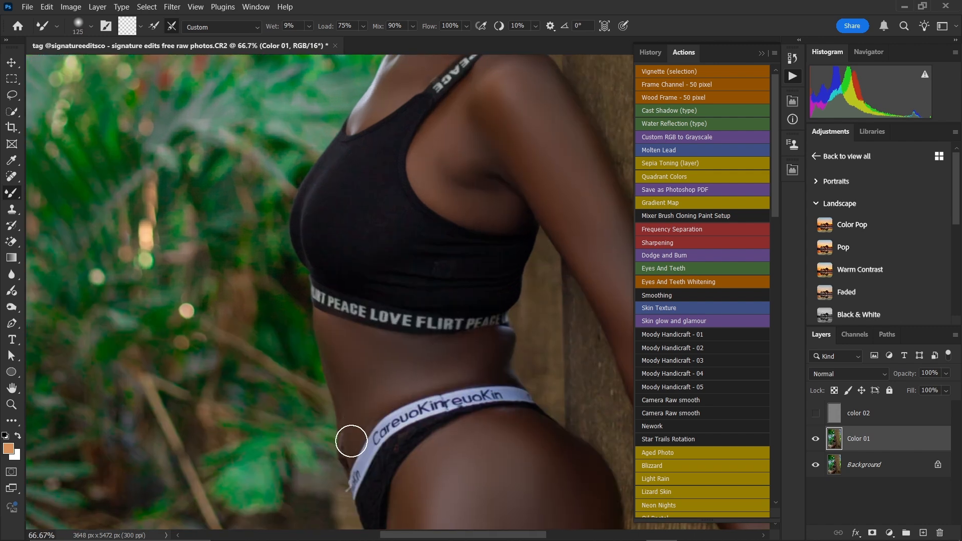
pyautogui.moveTo(408, 375); pyautogui.dragTo(411, 481)
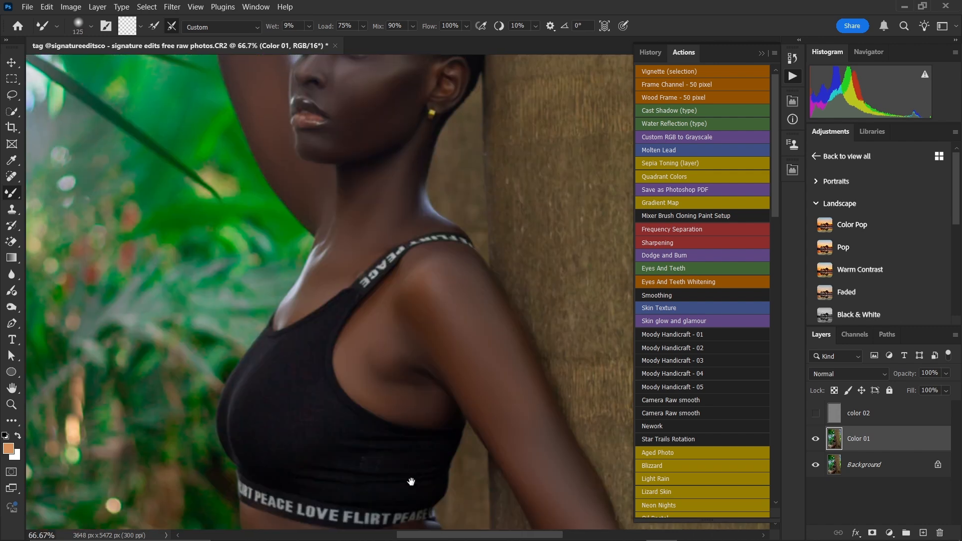
# Step: Examine the smoothed neck, face and eye area closely, reducing the mixer brush to 50 px
pyautogui.moveTo(423, 255); pyautogui.dragTo(434, 380)
pyautogui.hotkey('ctrl', '+')
pyautogui.hotkey('ctrl', '+')
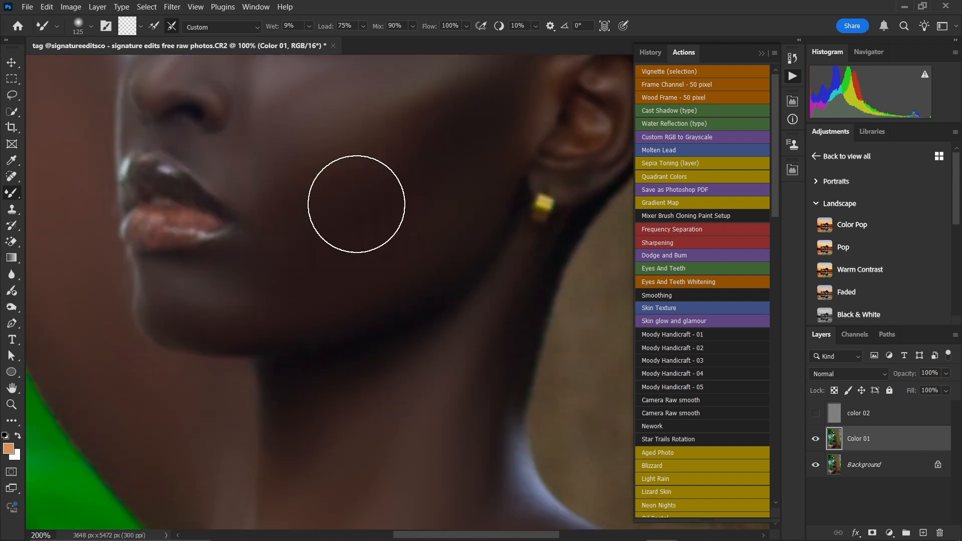
pyautogui.moveTo(339, 166); pyautogui.dragTo(365, 331)
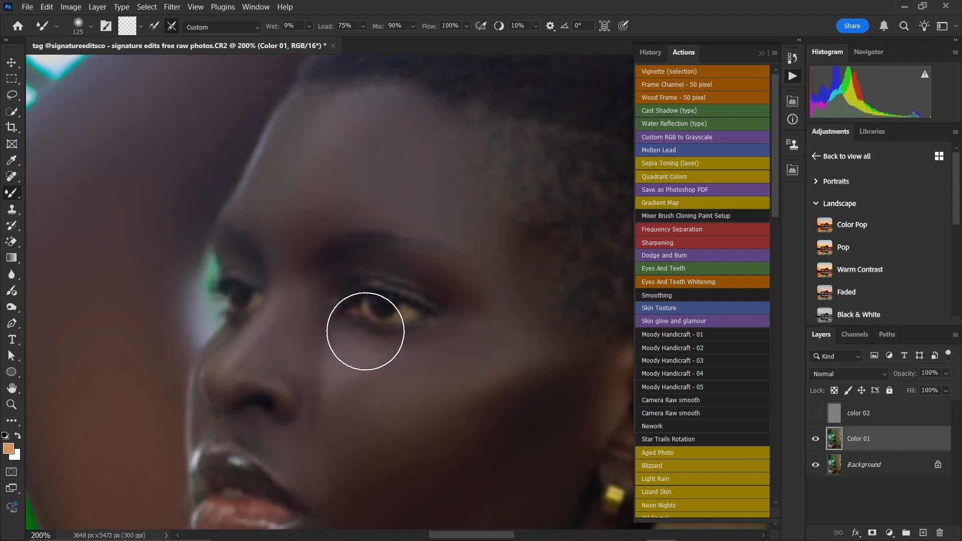
pyautogui.press('[')
pyautogui.press('[')
pyautogui.press('[')
pyautogui.press('[')
pyautogui.press('[')
pyautogui.press('[')
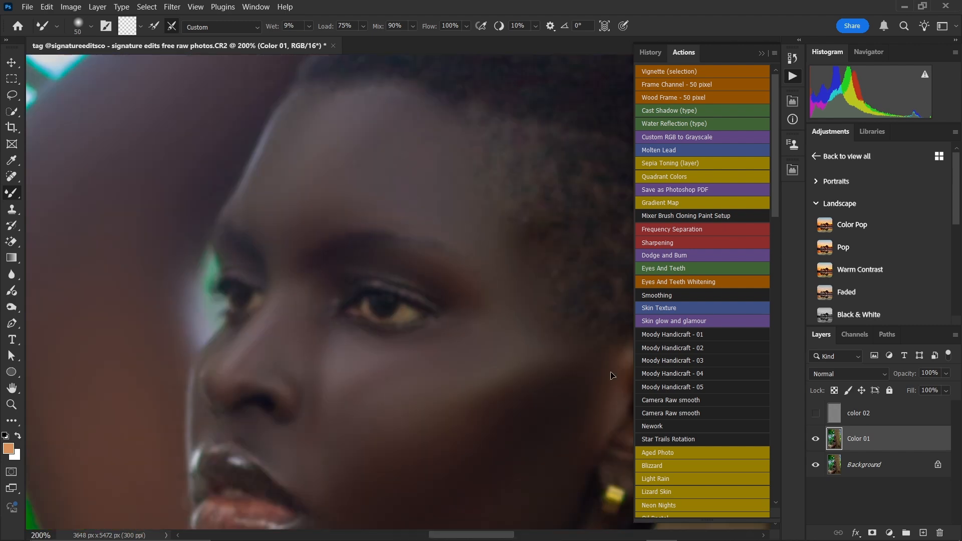
pyautogui.hotkey('ctrl', '-')
pyautogui.hotkey('ctrl', '-')
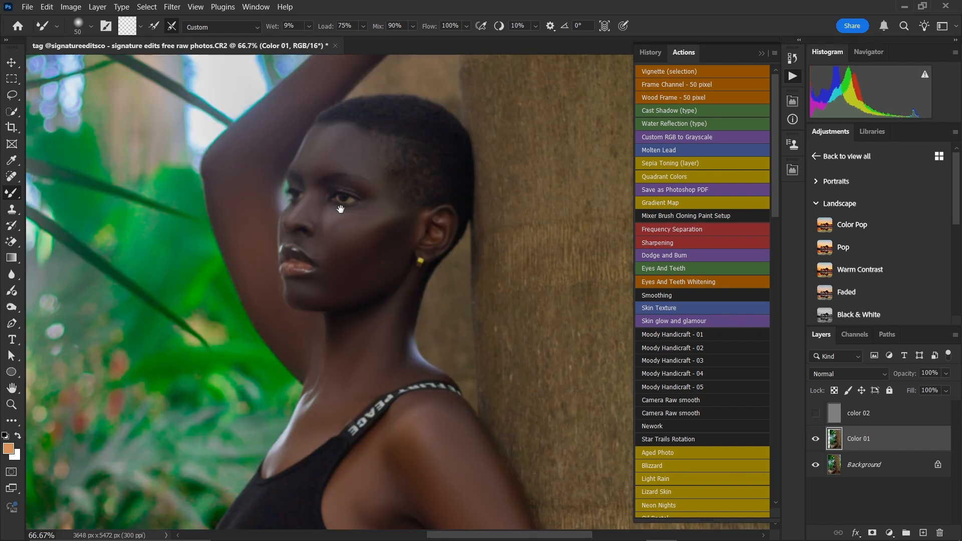
pyautogui.moveTo(364, 218); pyautogui.dragTo(363, 193)
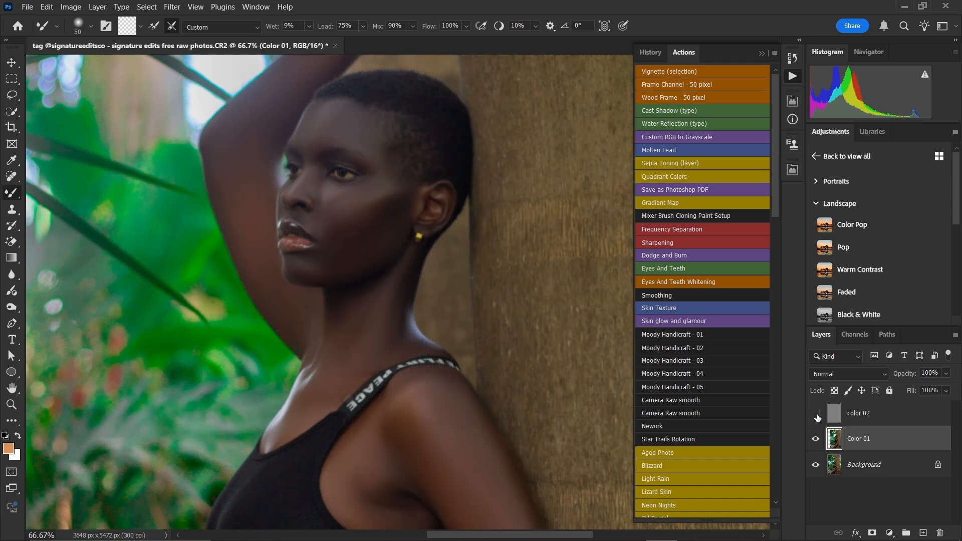
# Step: Make the color 02 texture layer visible over the smoothed skin, comparing the whole photo with and without it
pyautogui.hotkey('ctrl', '-')
pyautogui.hotkey('ctrl', '-')
pyautogui.hotkey('ctrl', '-')
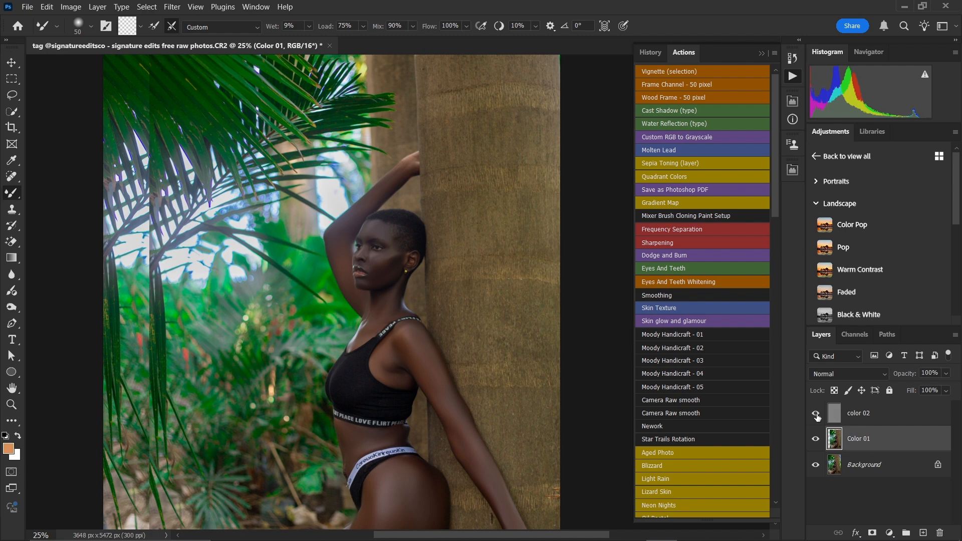
pyautogui.hotkey('ctrl', '-')
pyautogui.hotkey('ctrl', '-')
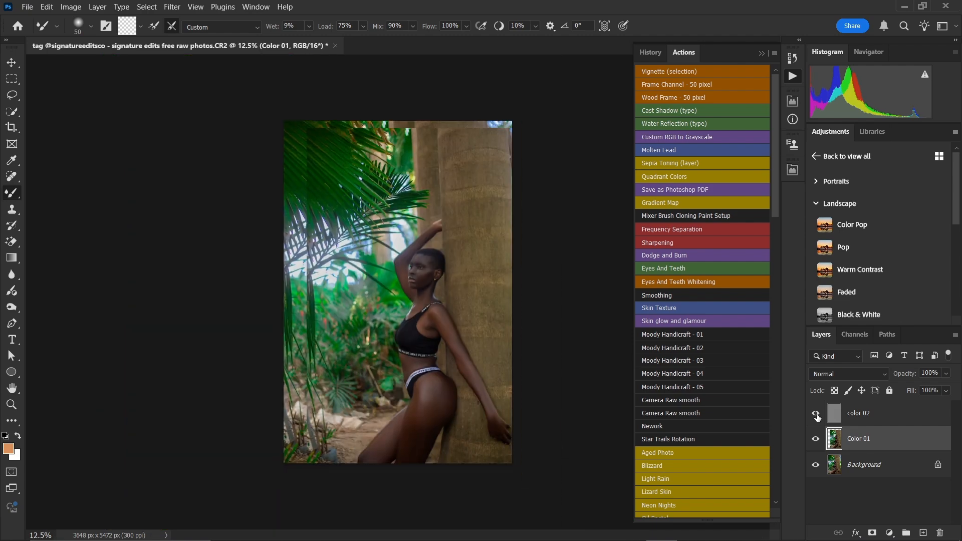
pyautogui.hotkey('ctrl', '+')
pyautogui.hotkey('ctrl', '+')
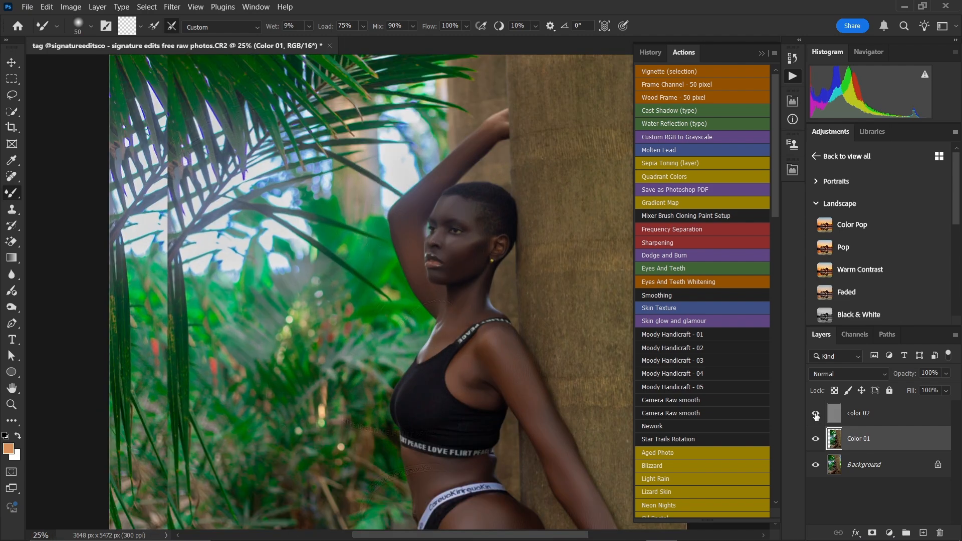
pyautogui.hotkey('ctrl', '+')
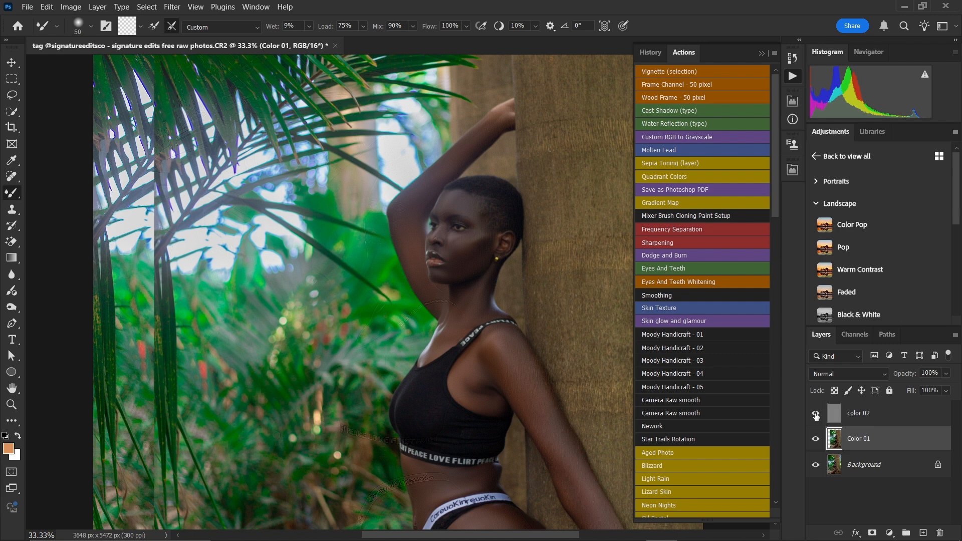
pyautogui.hotkey('ctrl', '-')
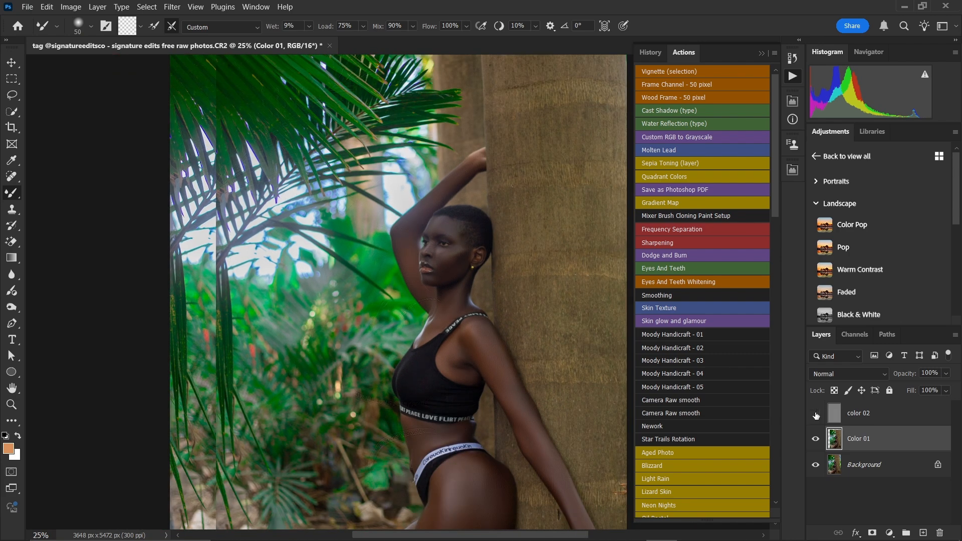
pyautogui.click(815, 414)
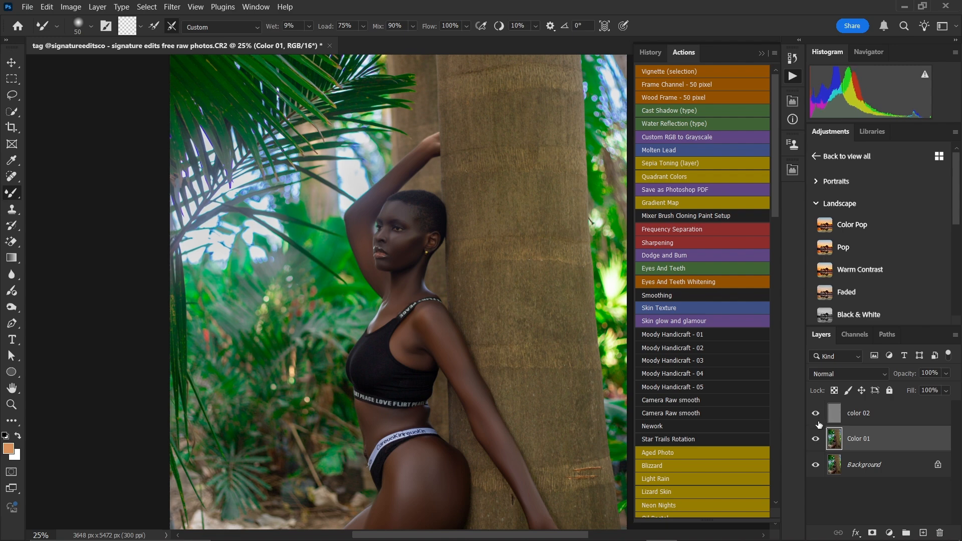
# Step: Check the skin texture on the face, neck and shoulder with both frequency separation layers visible
pyautogui.hotkey('ctrl', '+')
pyautogui.hotkey('ctrl', '+')
pyautogui.hotkey('ctrl', '+')
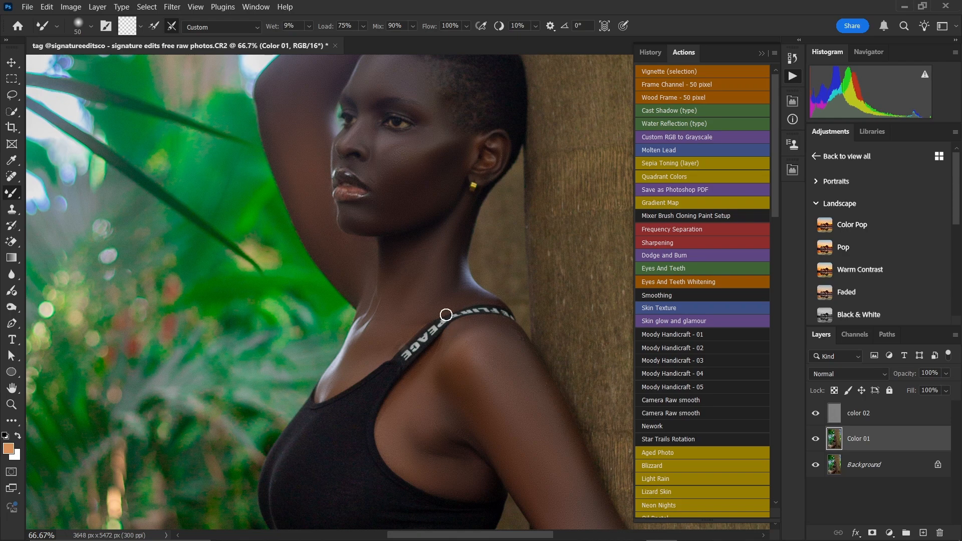
pyautogui.moveTo(446, 314); pyautogui.dragTo(413, 263)
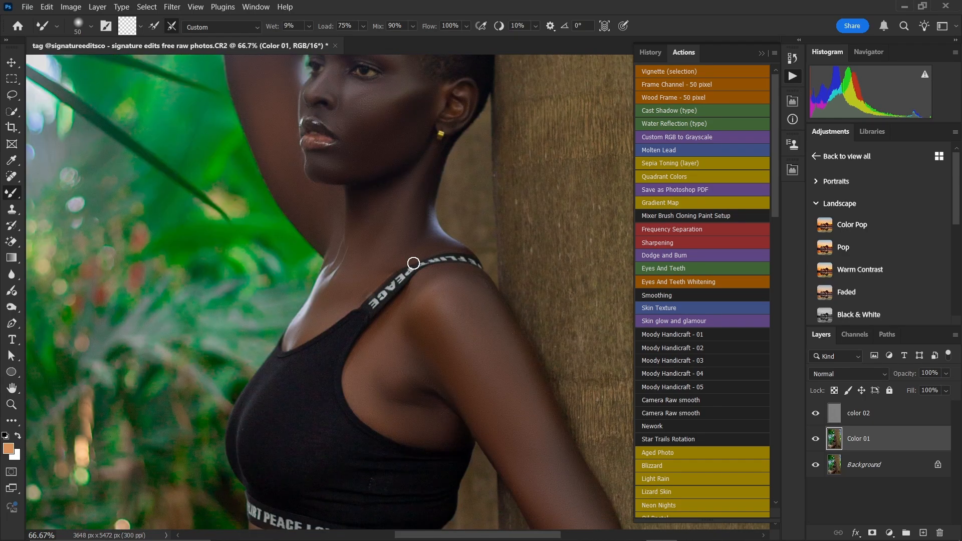
pyautogui.hotkey('ctrl', '-')
pyautogui.hotkey('ctrl', '-')
pyautogui.hotkey('ctrl', '-')
pyautogui.hotkey('ctrl', '-')
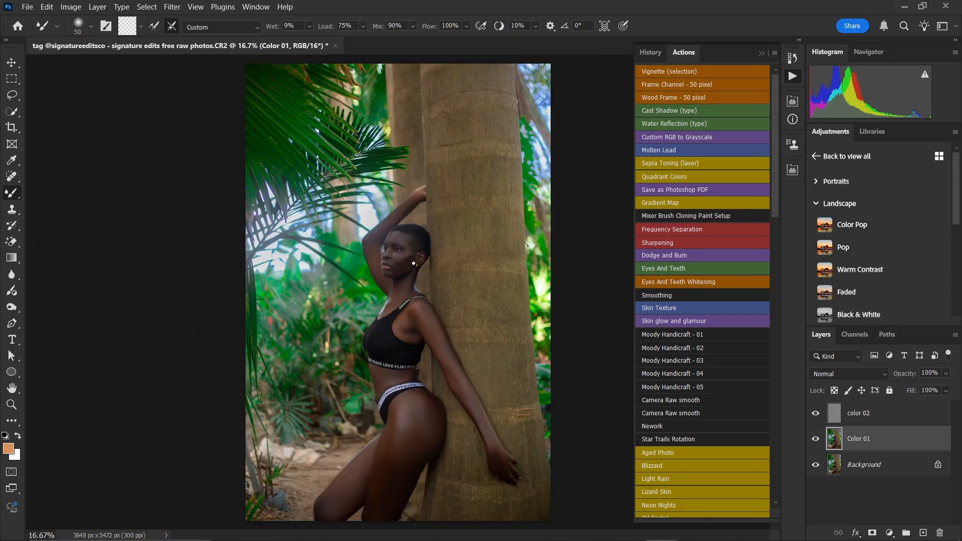
pyautogui.hotkey('ctrl', '+')
pyautogui.scroll(4, 416, 268)
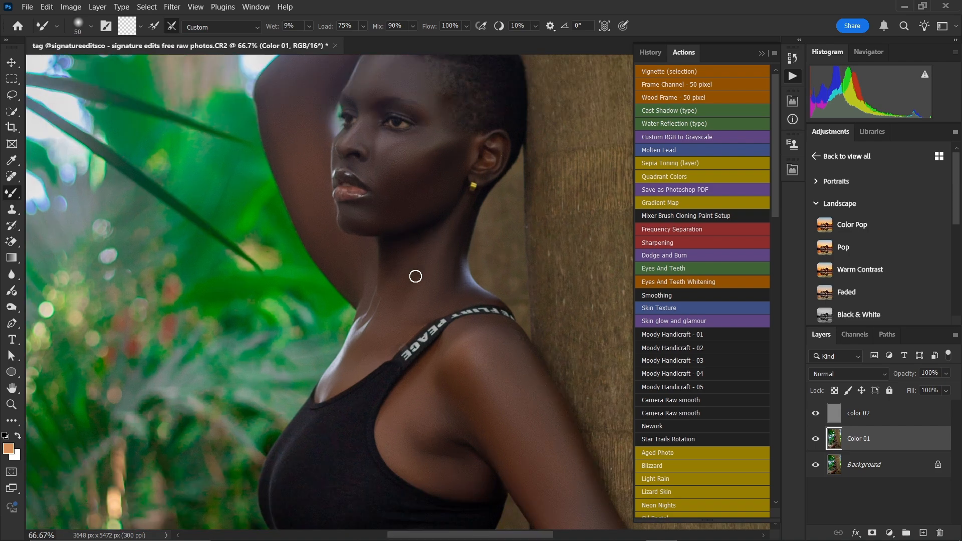
pyautogui.scroll(-1, 415, 276)
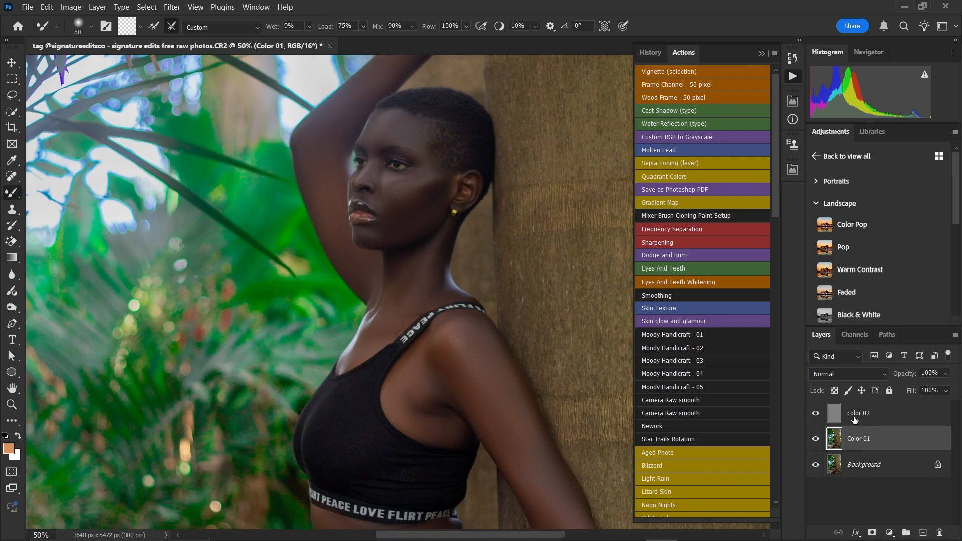
pyautogui.hotkey('ctrl', '-')
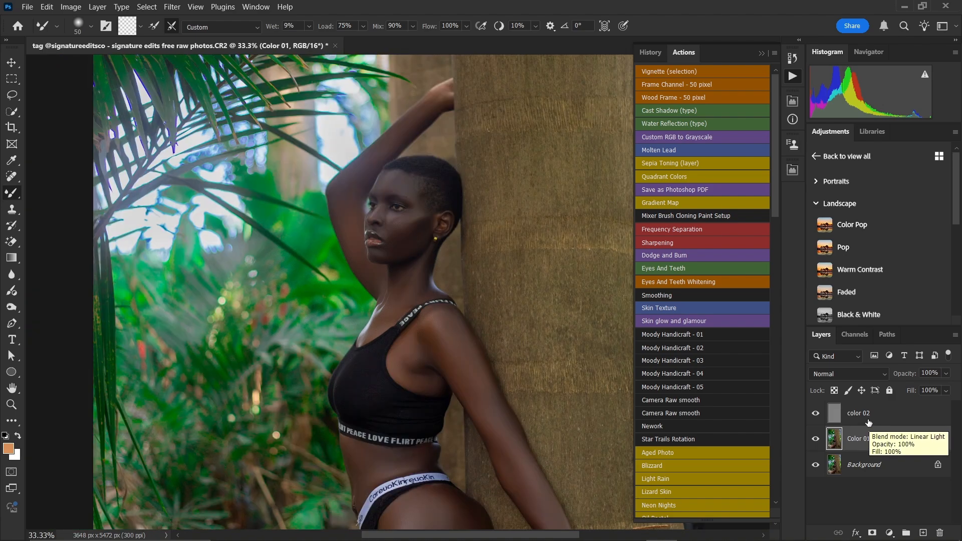
pyautogui.hotkey('ctrl', '+')
pyautogui.hotkey('ctrl', '+')
pyautogui.hotkey('ctrl', '+')
pyautogui.moveTo(446, 184); pyautogui.dragTo(441, 364)
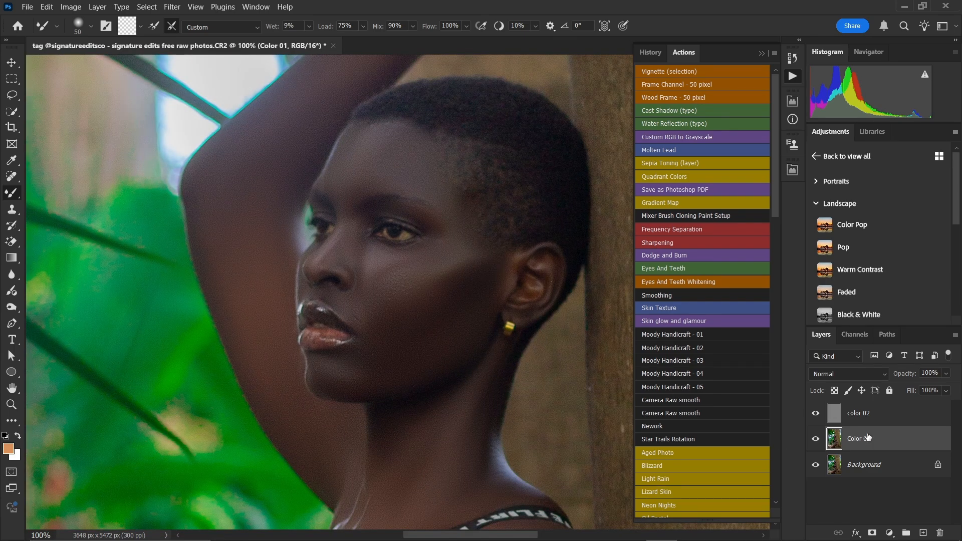
pyautogui.moveTo(452, 368); pyautogui.dragTo(438, 179)
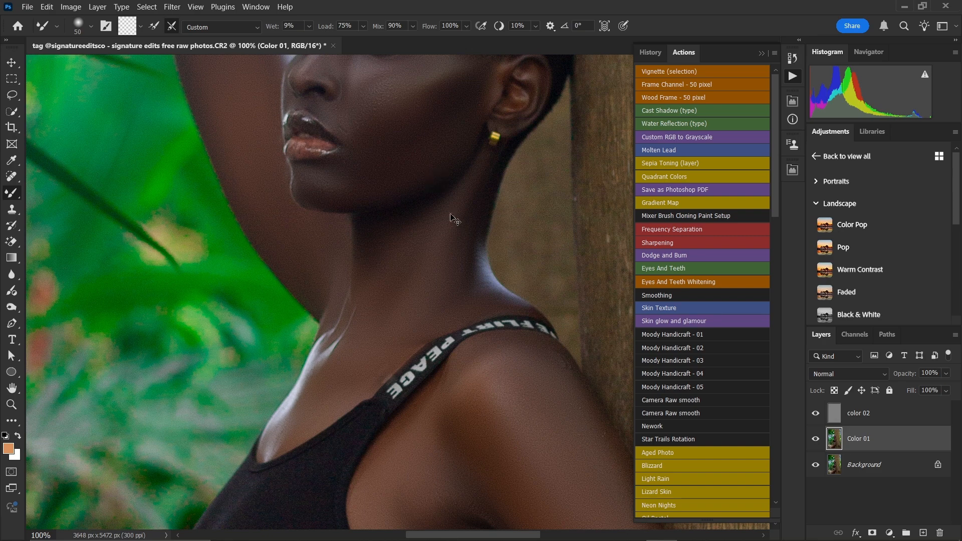
# Step: Group the color 02 and Color 01 layers together above the Background layer
pyautogui.hotkey('ctrl', '-')
pyautogui.hotkey('ctrl', '-')
pyautogui.hotkey('ctrl', '-')
pyautogui.hotkey('ctrl', '-')
pyautogui.hotkey('ctrl', '-')
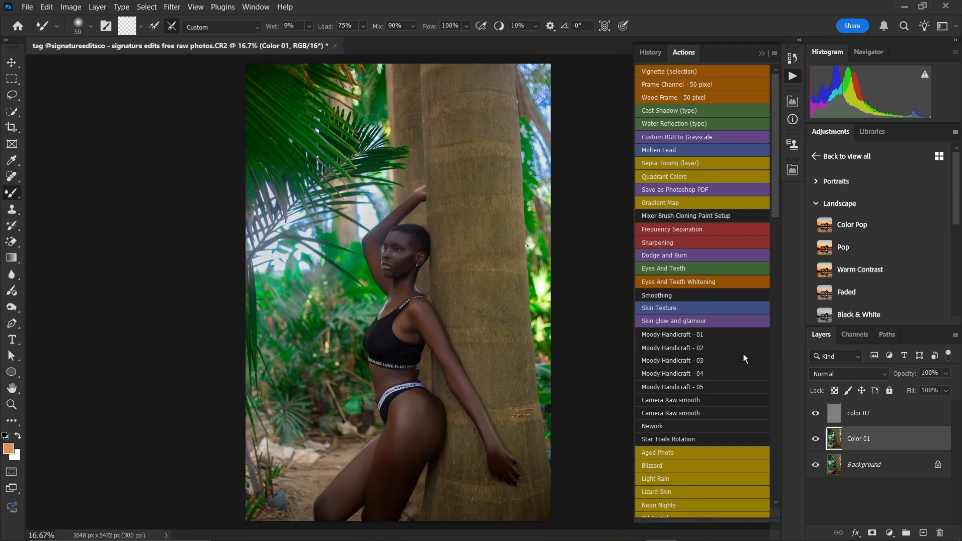
pyautogui.keyDown('shift'); pyautogui.click(875, 413); pyautogui.keyUp('shift')
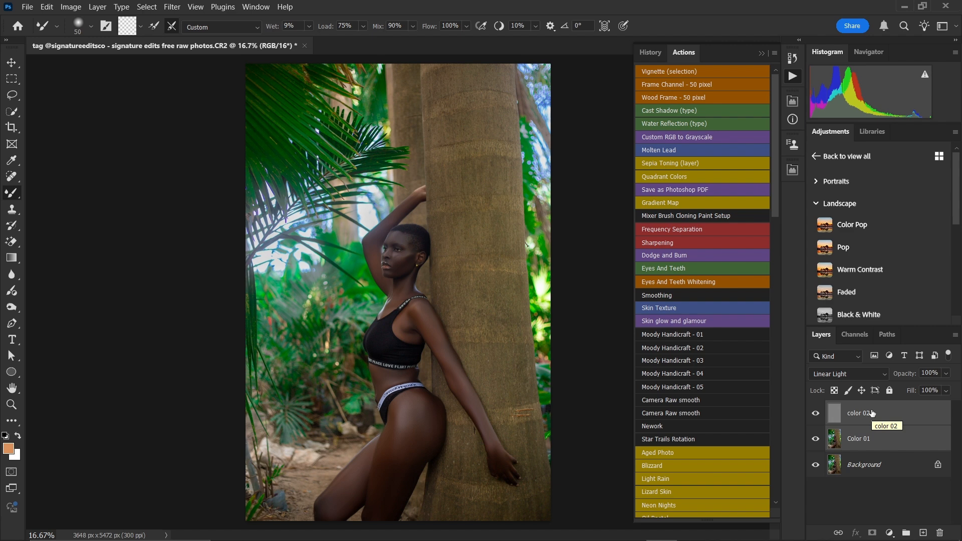
pyautogui.hotkey('ctrl', 'g')
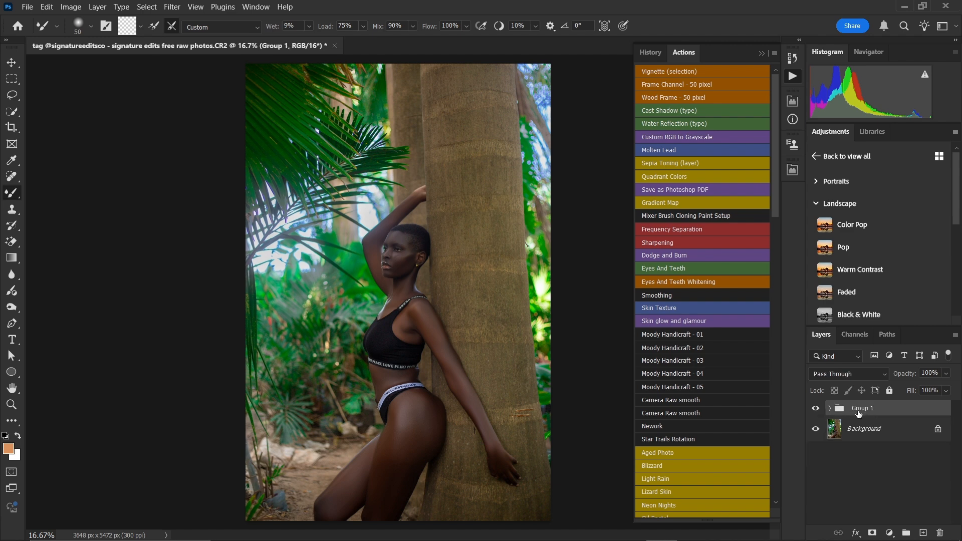
pyautogui.hotkey('ctrl', 'z')
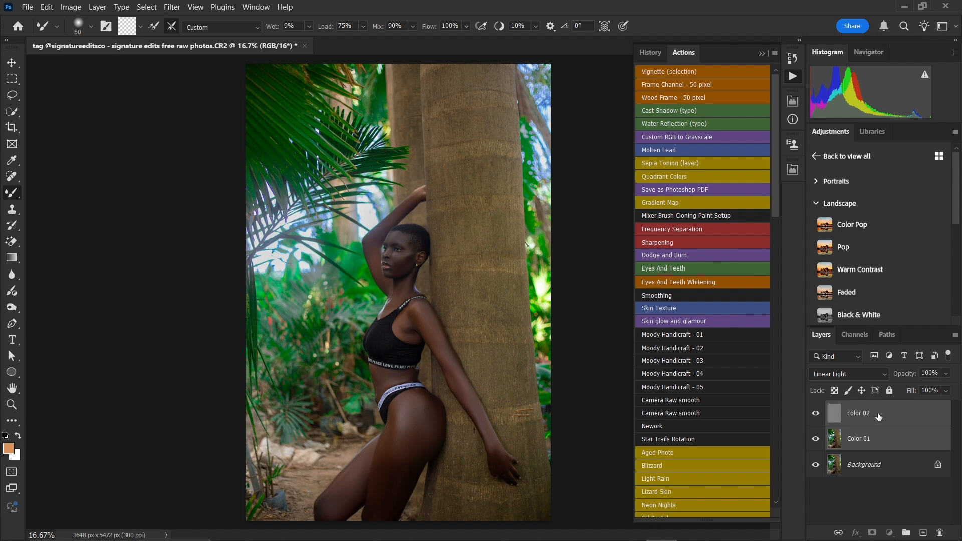
pyautogui.moveTo(878, 415); pyautogui.dragTo(906, 533)
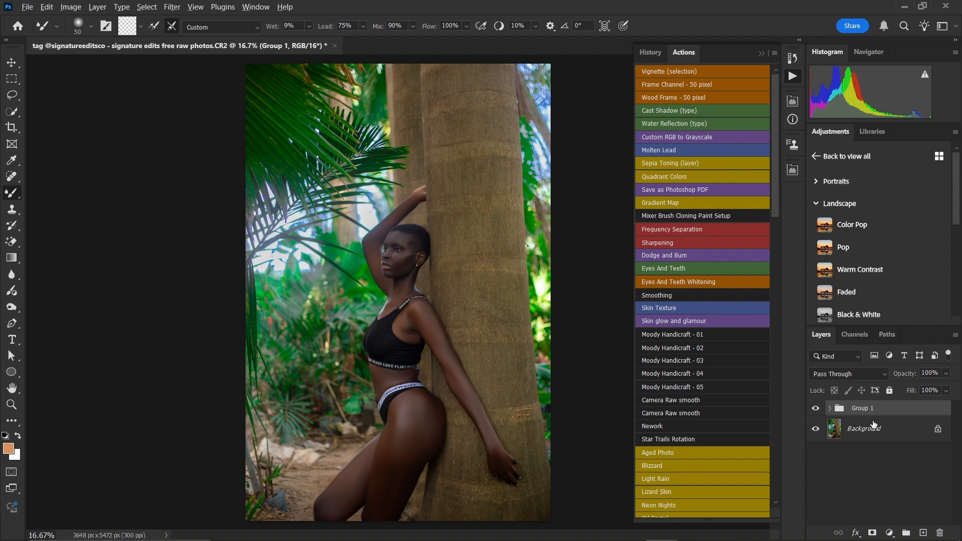
pyautogui.hotkey('ctrl', 'shift', 'alt', 'e')
pyautogui.press('Delete')
# Step: Compare the face before and after retouching by hiding the layer group and showing it again
pyautogui.scroll(1, 339, 287)
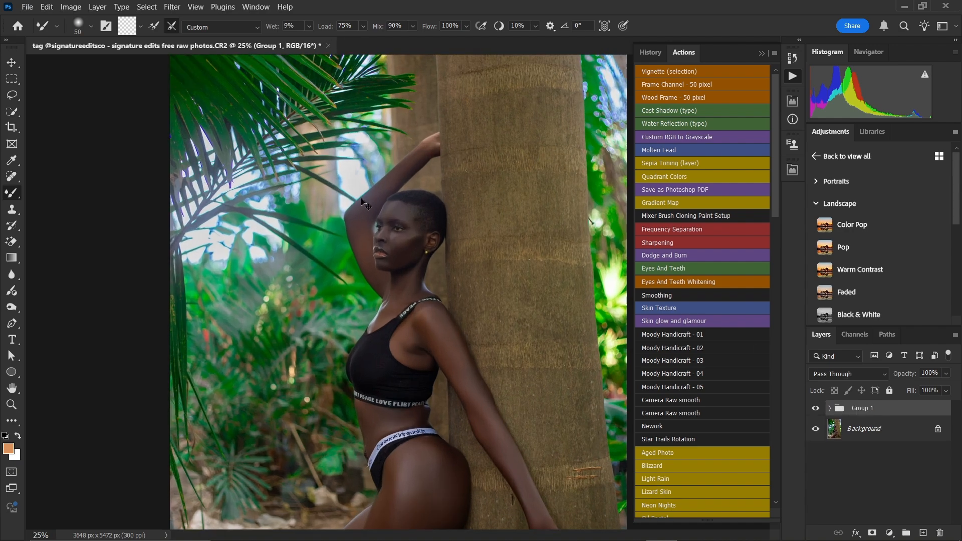
pyautogui.scroll(3, 384, 256)
pyautogui.moveTo(386, 258); pyautogui.dragTo(385, 369)
pyautogui.scroll(1, 393, 288)
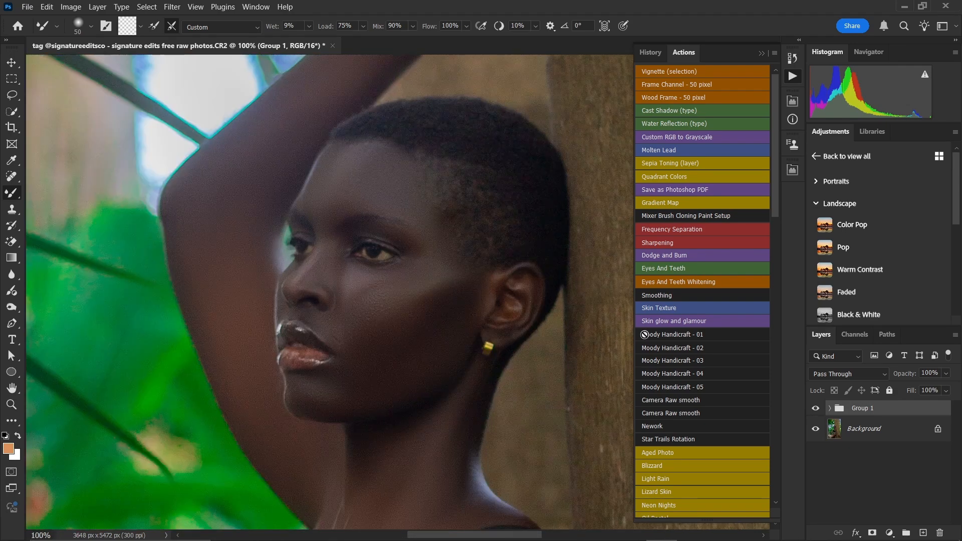
pyautogui.click(817, 408)
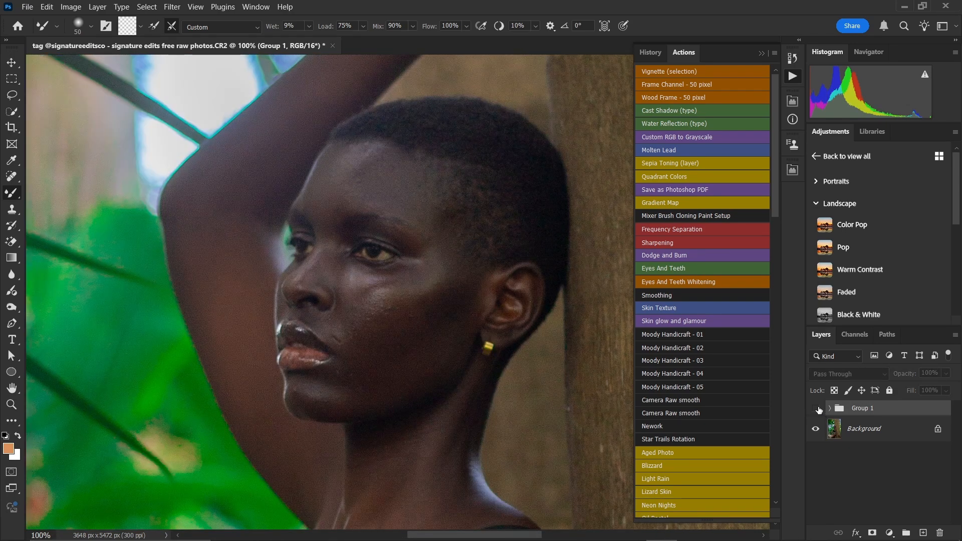
pyautogui.hotkey('ctrl', '-')
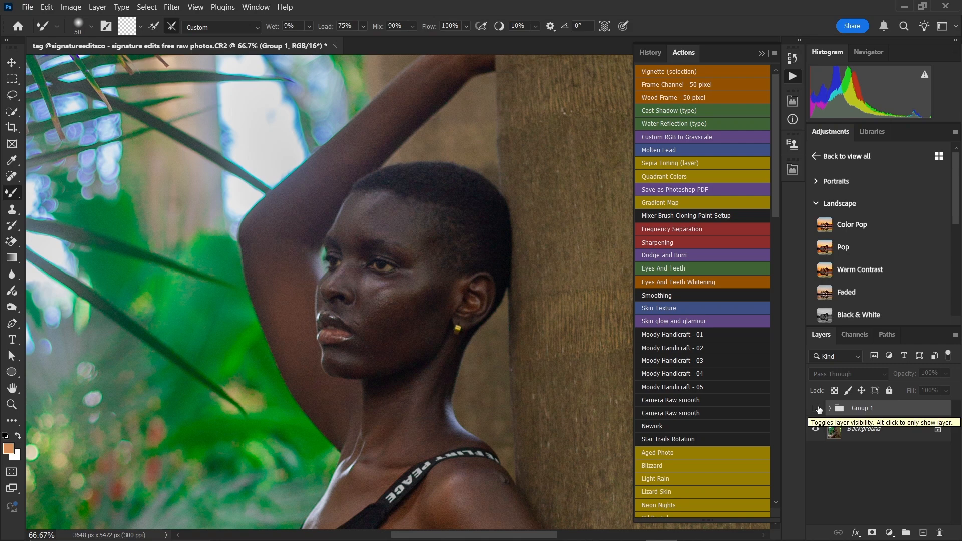
pyautogui.click(817, 409)
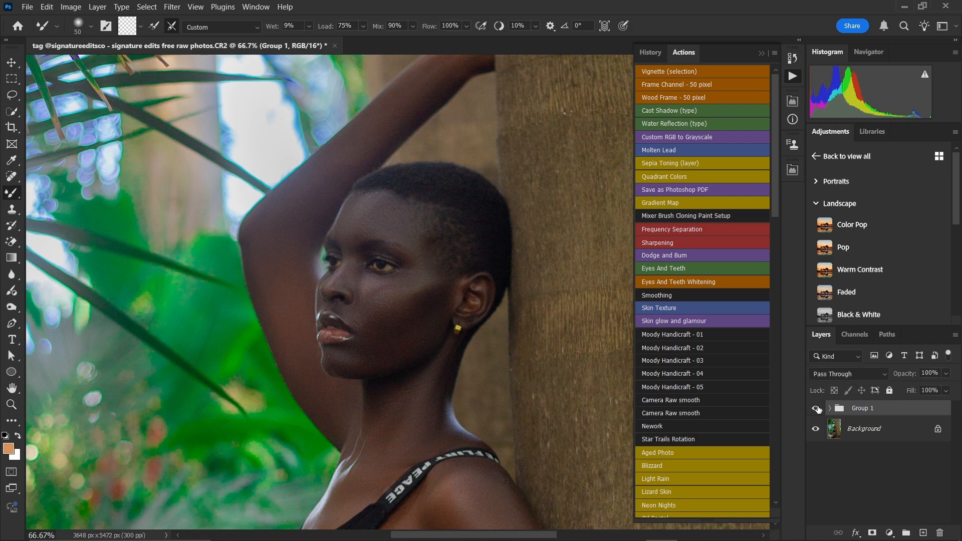
# Step: Compare the skin with and without the layer group, first at 100% on the face, again at 33.3% on the upper body
pyautogui.click(817, 409)
pyautogui.hotkey('ctrl', '1')
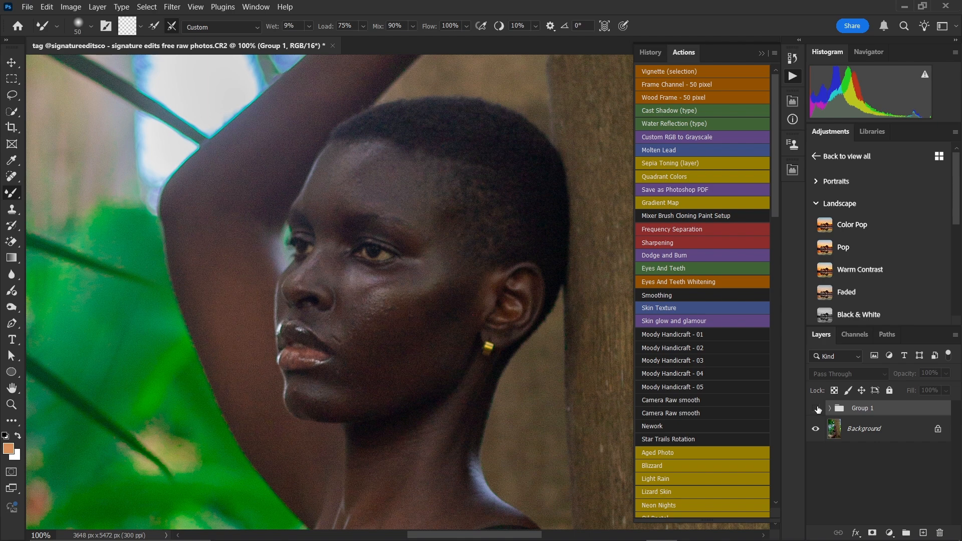
pyautogui.click(816, 408)
pyautogui.click(816, 409)
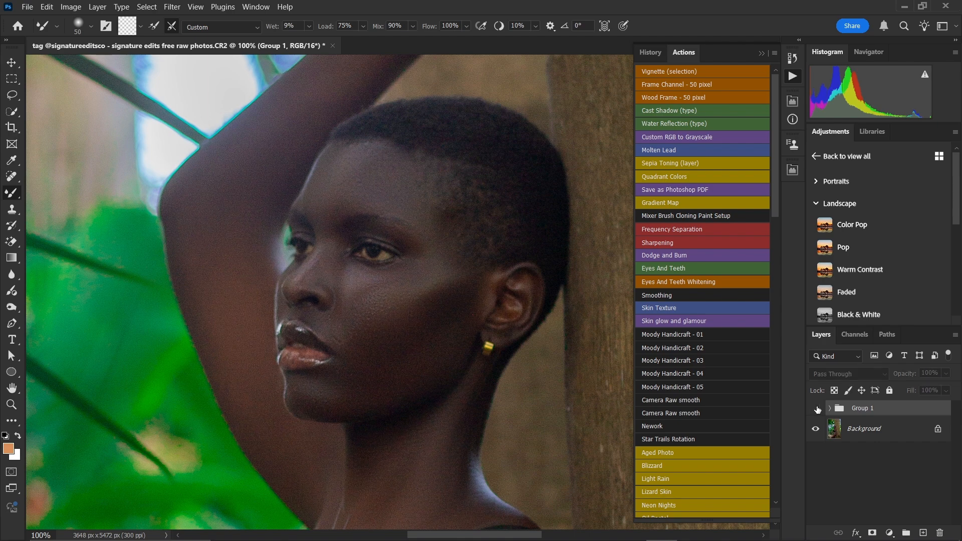
pyautogui.hotkey('ctrl', '-')
pyautogui.hotkey('ctrl', '-')
pyautogui.hotkey('ctrl', '-')
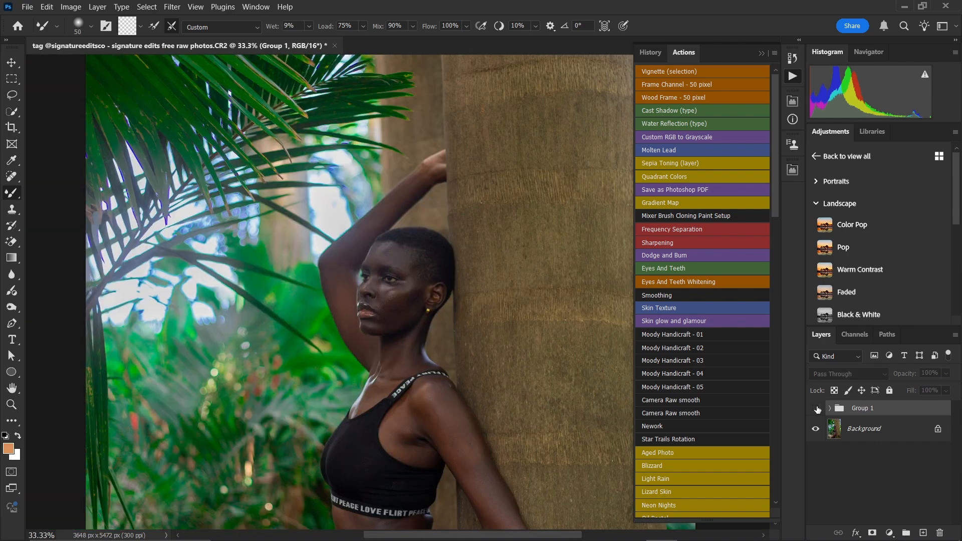
pyautogui.click(816, 409)
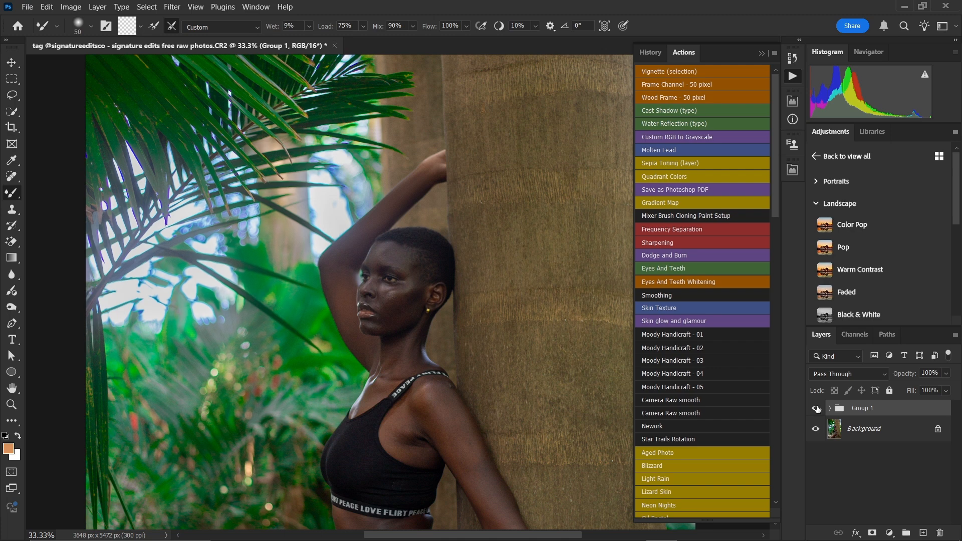
# Step: Stamp all visible layers into a new layer above Group 1 and check the merged result on the upper body and whole photo
pyautogui.hotkey('ctrl', '-')
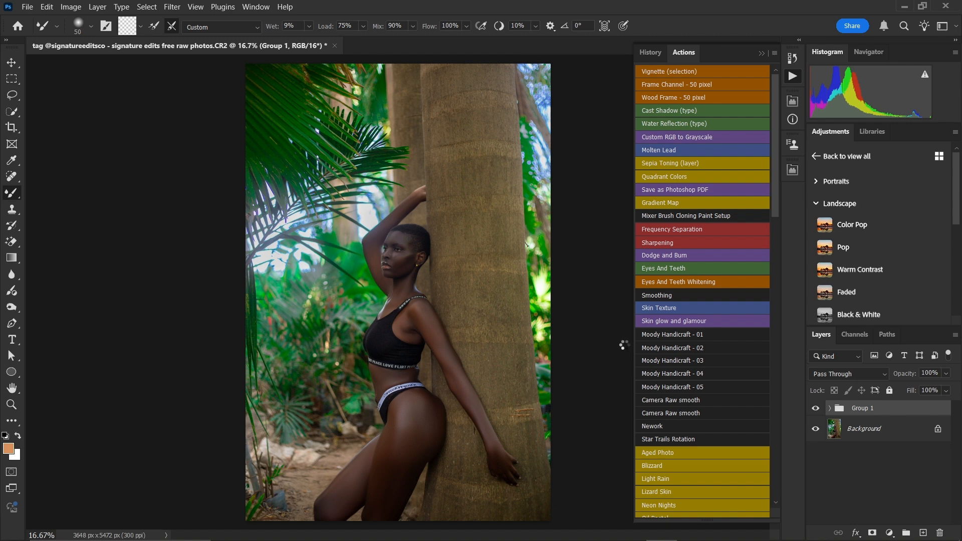
pyautogui.hotkey('ctrl', 'shift', 'alt', 'e')
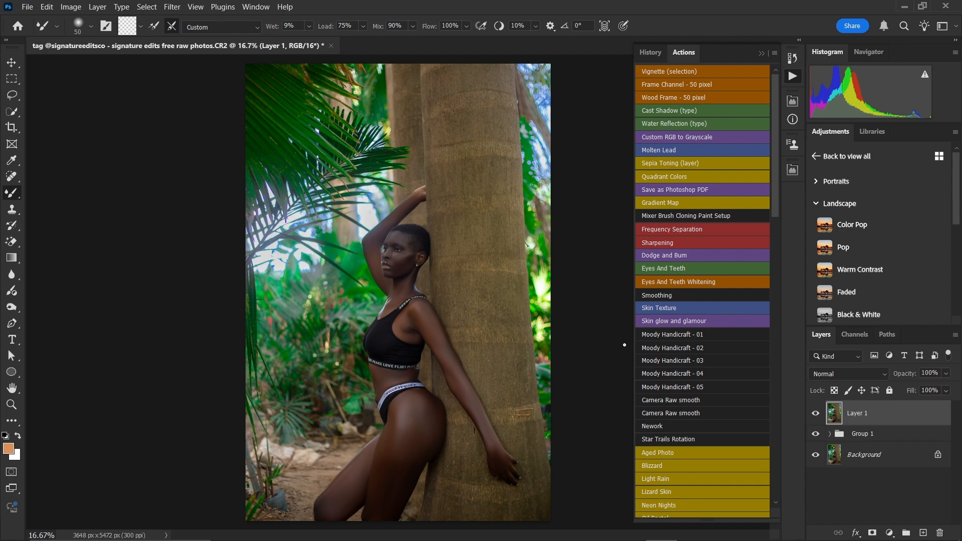
pyautogui.scroll(3, 616, 344)
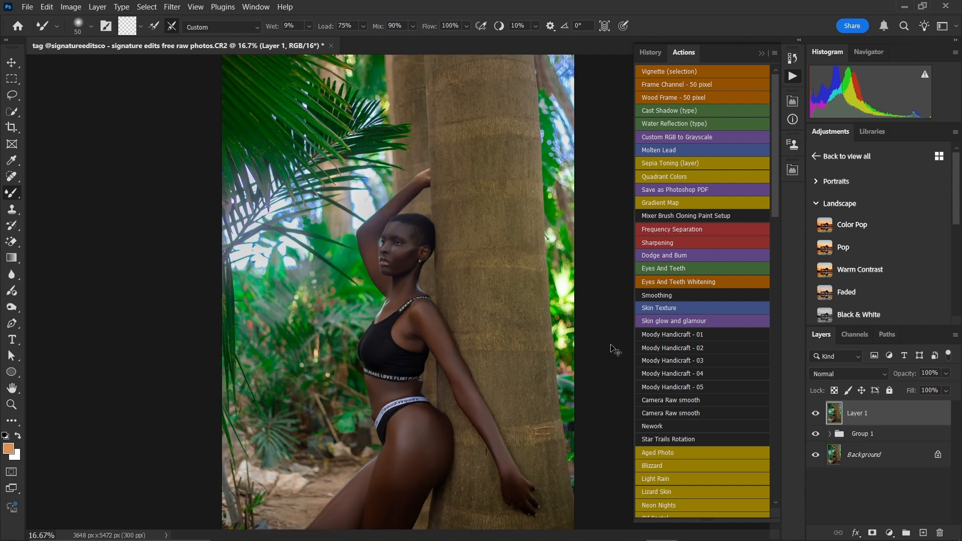
pyautogui.scroll(2, 408, 301)
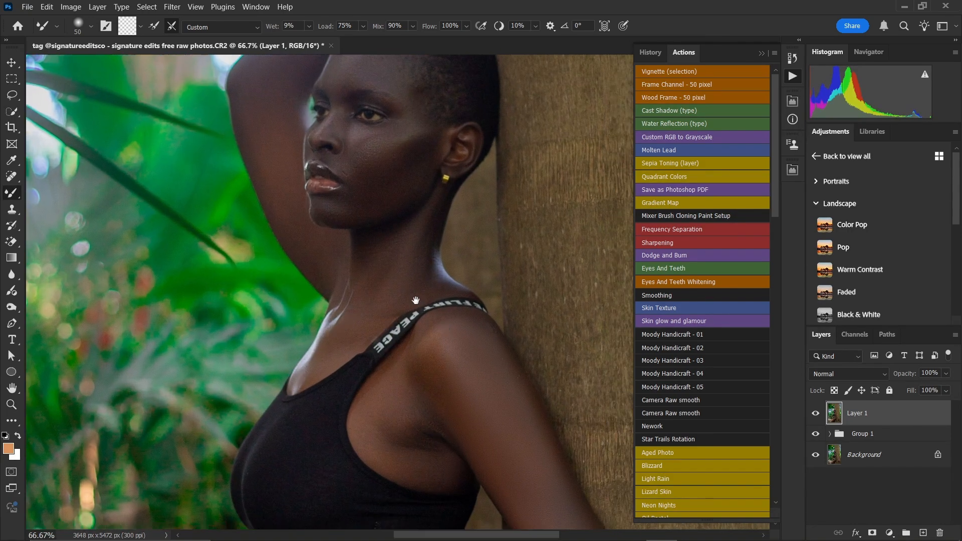
pyautogui.scroll(-3, 394, 306)
pyautogui.scroll(-2, 394, 306)
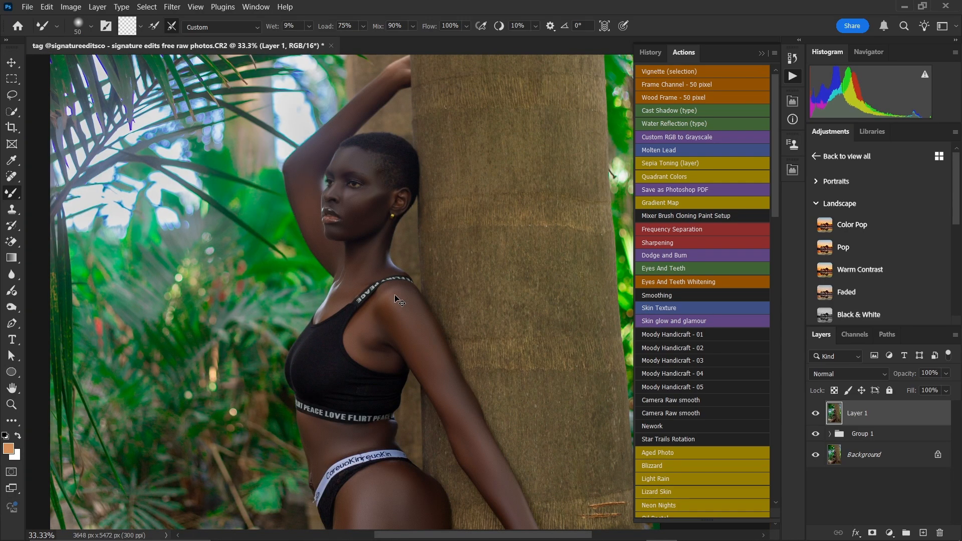
pyautogui.scroll(-1, 399, 300)
pyautogui.scroll(-1, 399, 299)
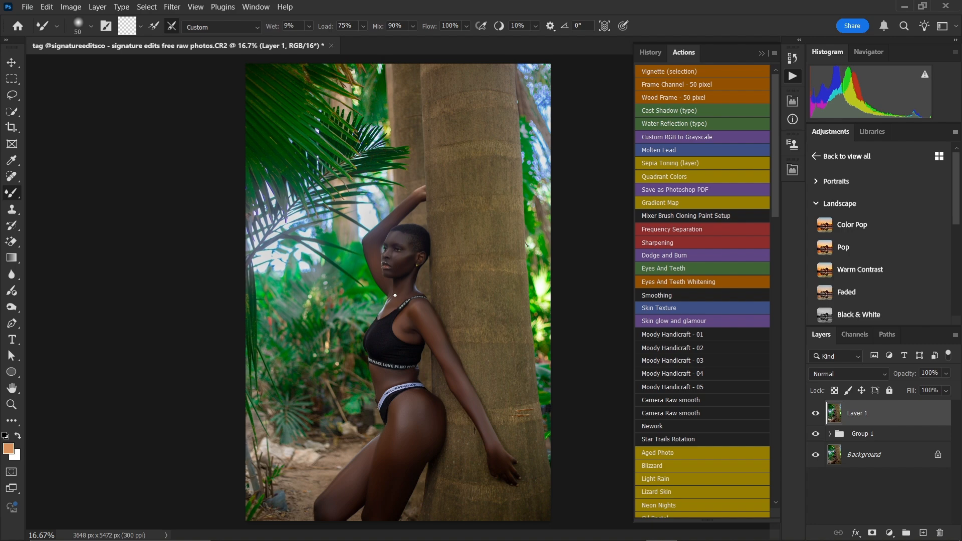
# Step: Add a new empty layer above Layer 1
pyautogui.scroll(3, 394, 296)
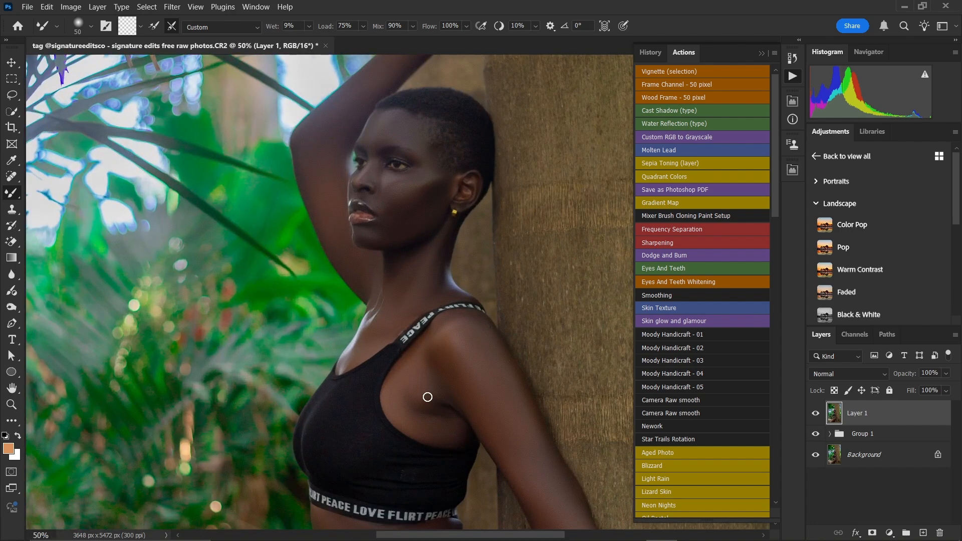
pyautogui.moveTo(425, 397); pyautogui.dragTo(415, 290)
pyautogui.scroll(1, 412, 288)
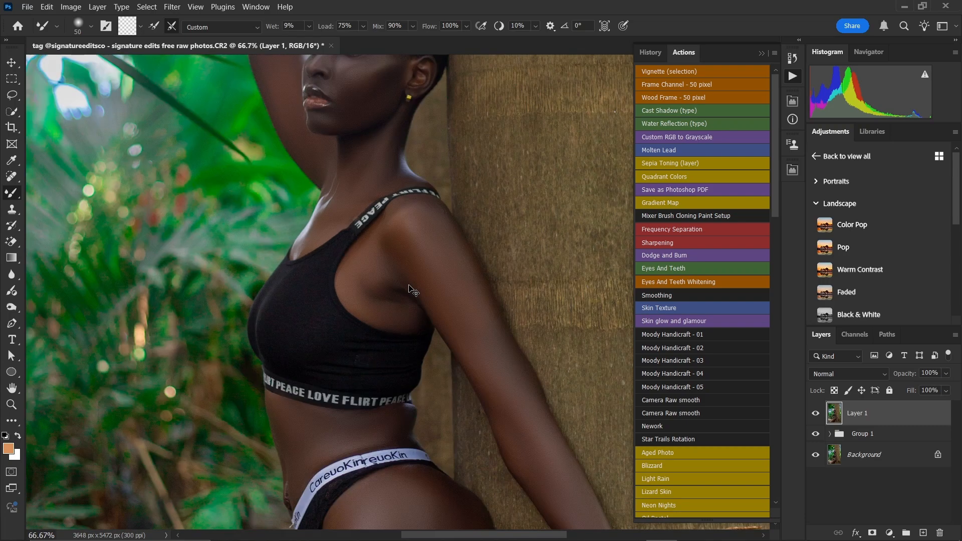
pyautogui.scroll(-1, 414, 288)
pyautogui.scroll(1, 415, 288)
pyautogui.moveTo(392, 223); pyautogui.dragTo(419, 360)
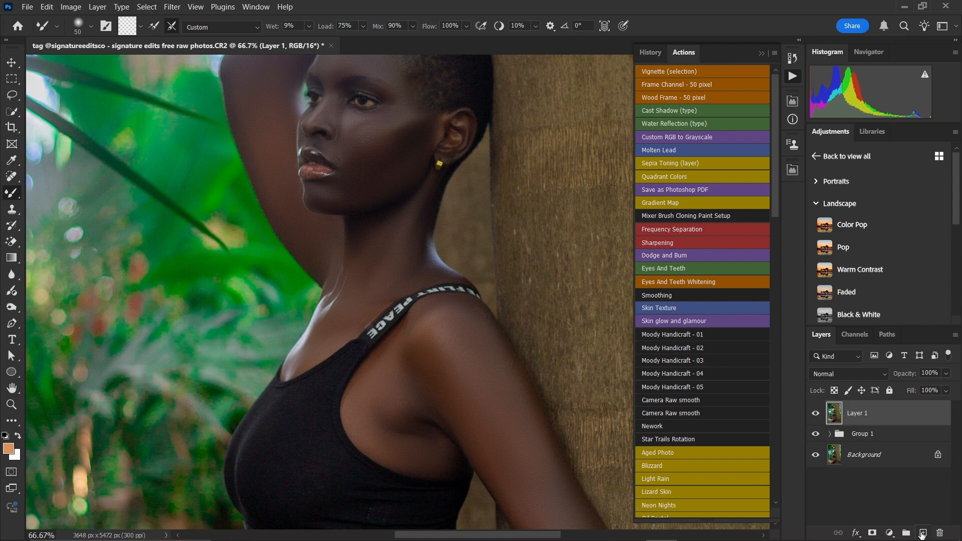
pyautogui.click(922, 532)
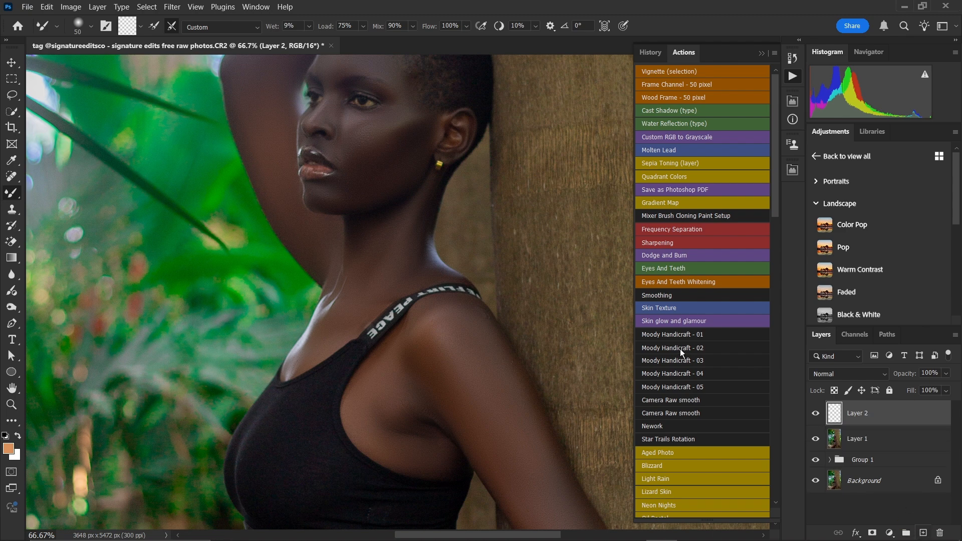
# Step: Use the Eyedropper on Layer 1 to sample the brown skin tone beside the armpit as the foreground colour
pyautogui.click(853, 438)
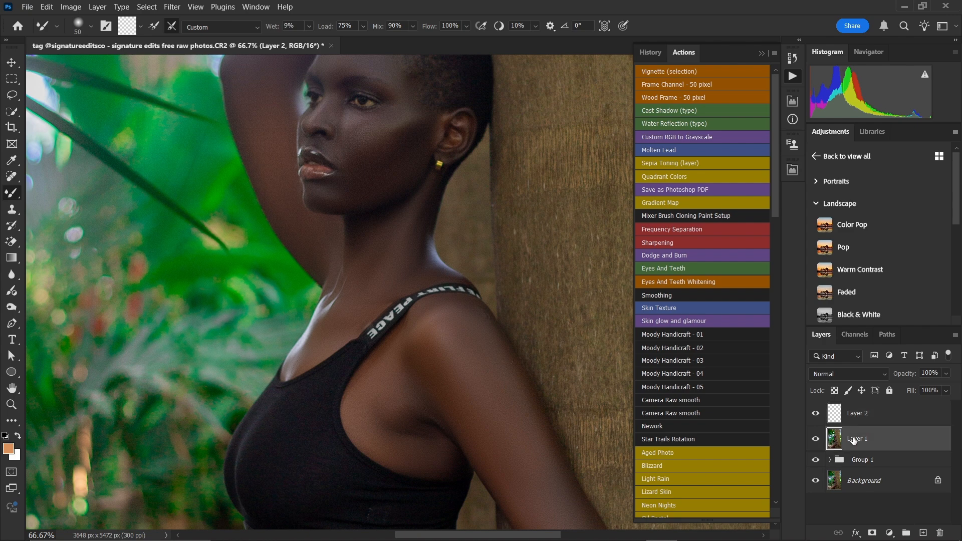
pyautogui.rightClick(16, 195)
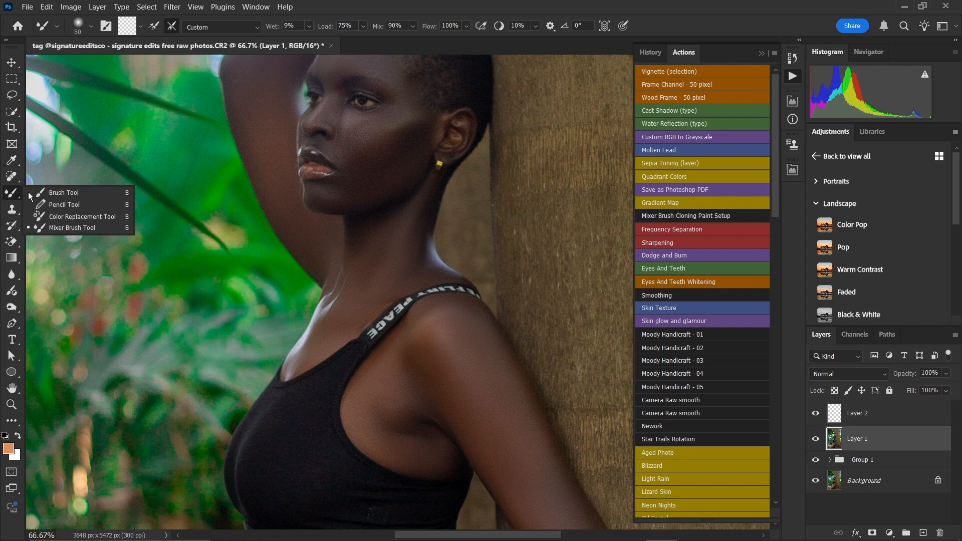
pyautogui.click(15, 164)
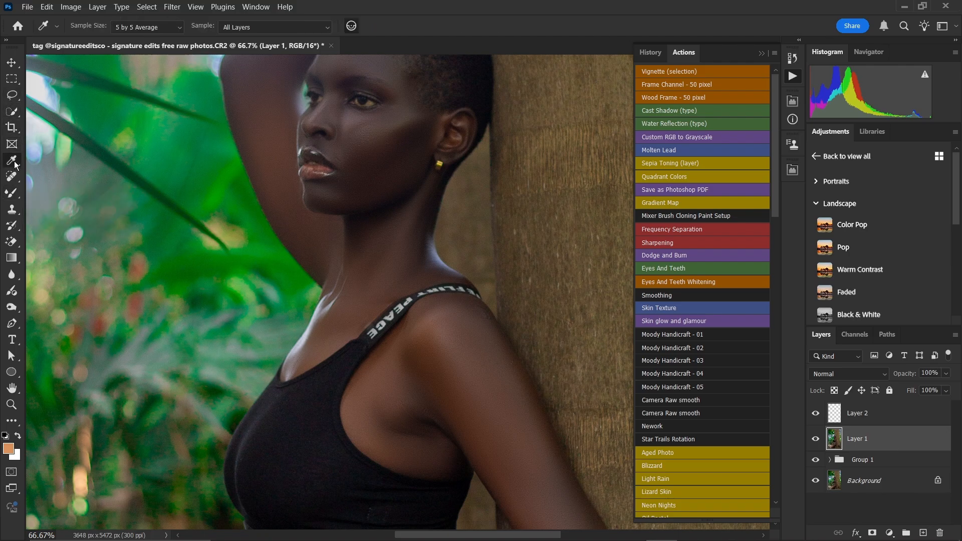
pyautogui.rightClick(14, 164)
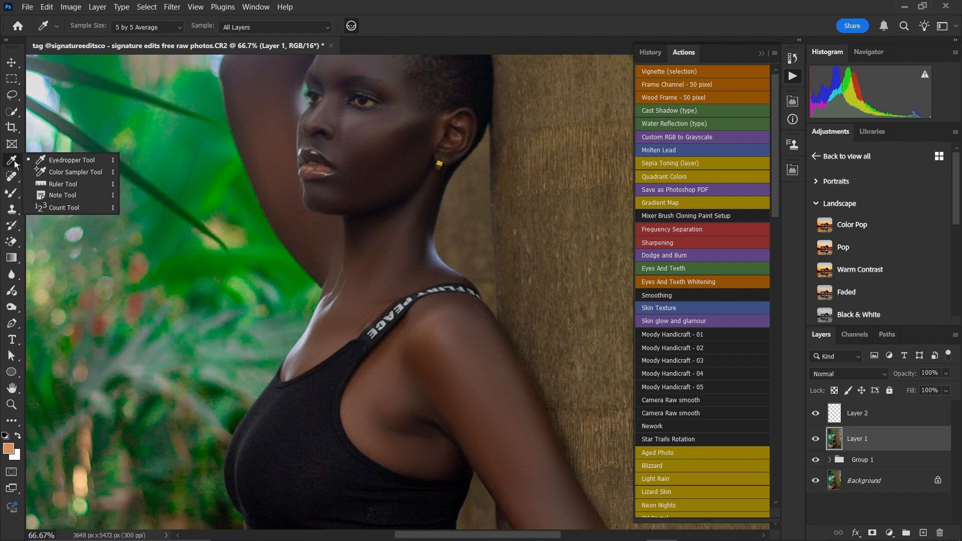
pyautogui.click(15, 161)
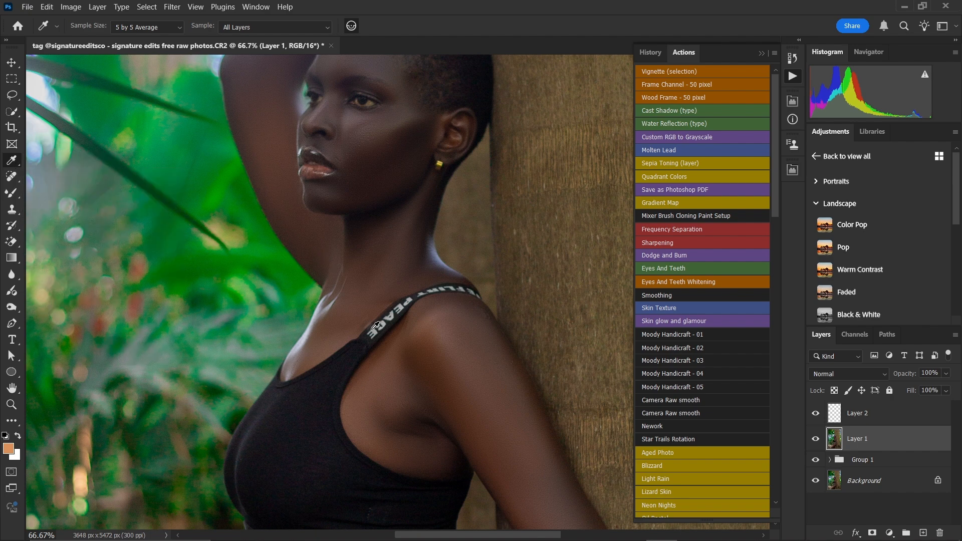
pyautogui.hotkey('ctrl', '+')
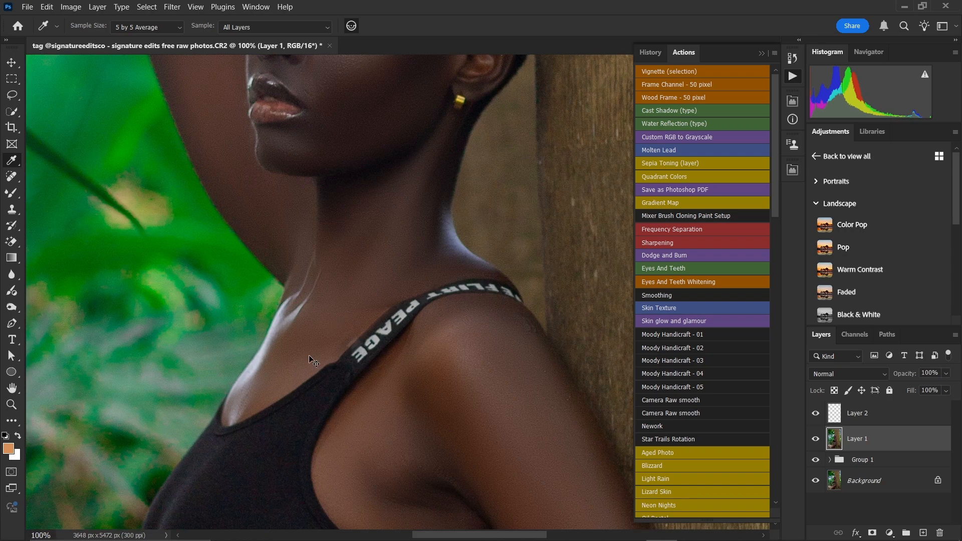
pyautogui.hotkey('ctrl', '-')
pyautogui.hotkey('ctrl', '-')
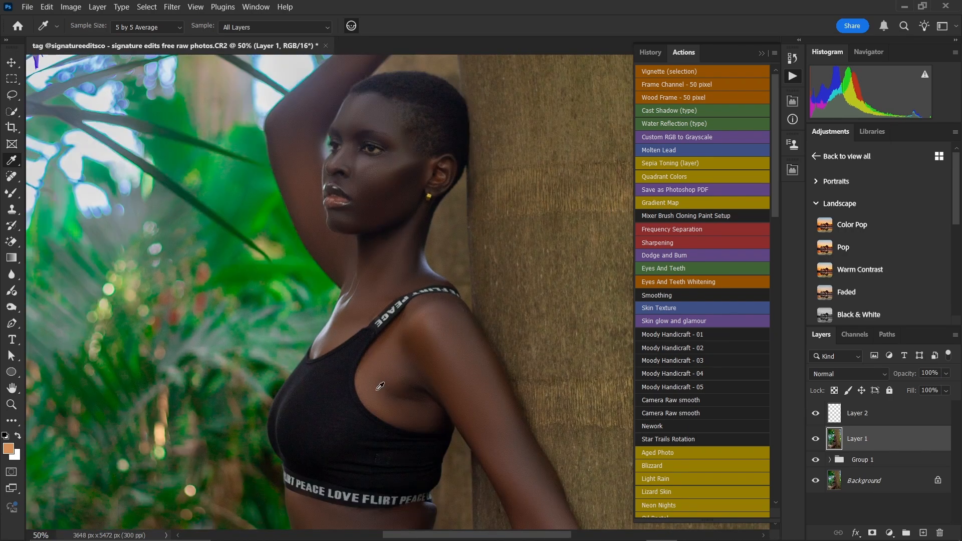
pyautogui.hotkey('ctrl', '-')
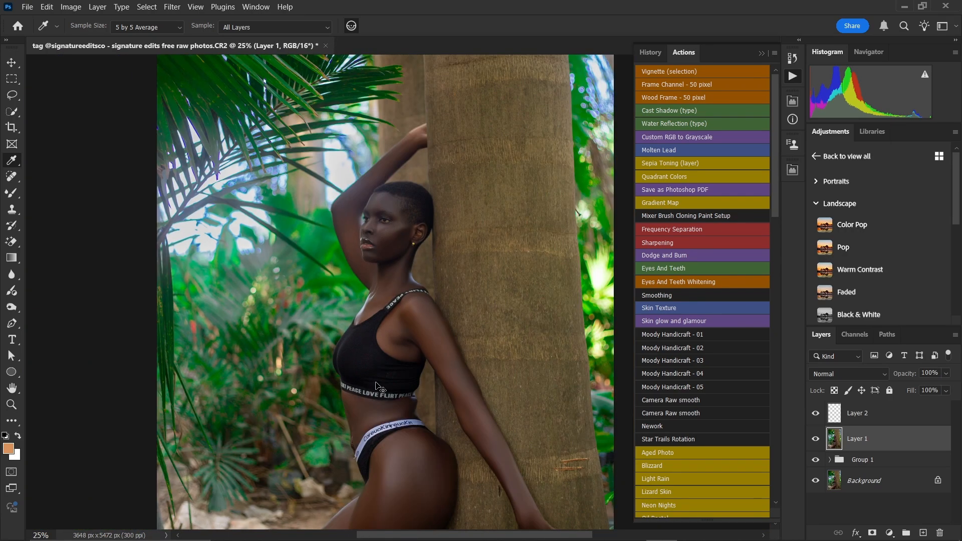
pyautogui.hotkey('ctrl', '-')
pyautogui.hotkey('ctrl', '+')
pyautogui.hotkey('ctrl', '+')
pyautogui.hotkey('ctrl', '+')
pyautogui.hotkey('ctrl', '+')
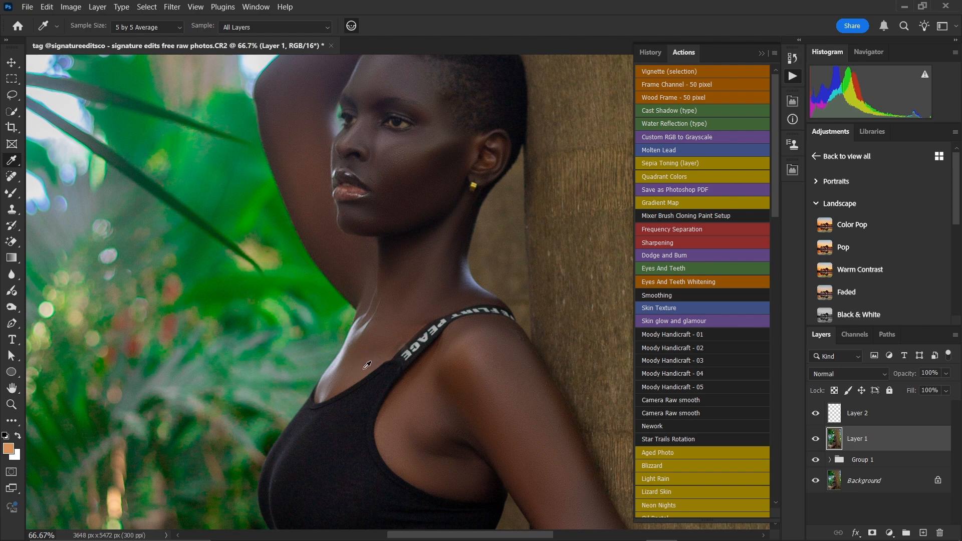
pyautogui.click(404, 399)
pyautogui.click(417, 382)
# Step: Select Layer 2 and set up the Brush tool with the Soft Round preset
pyautogui.click(854, 415)
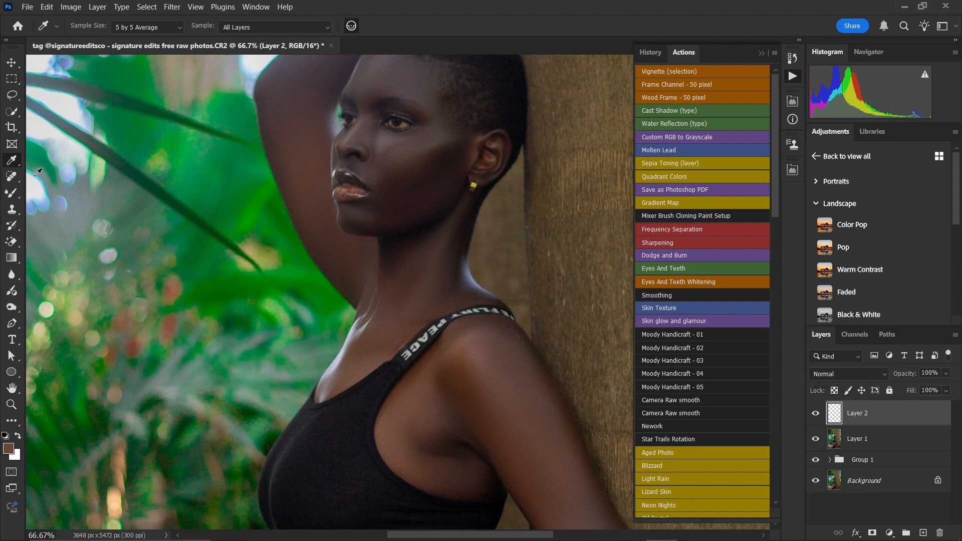
pyautogui.click(10, 194)
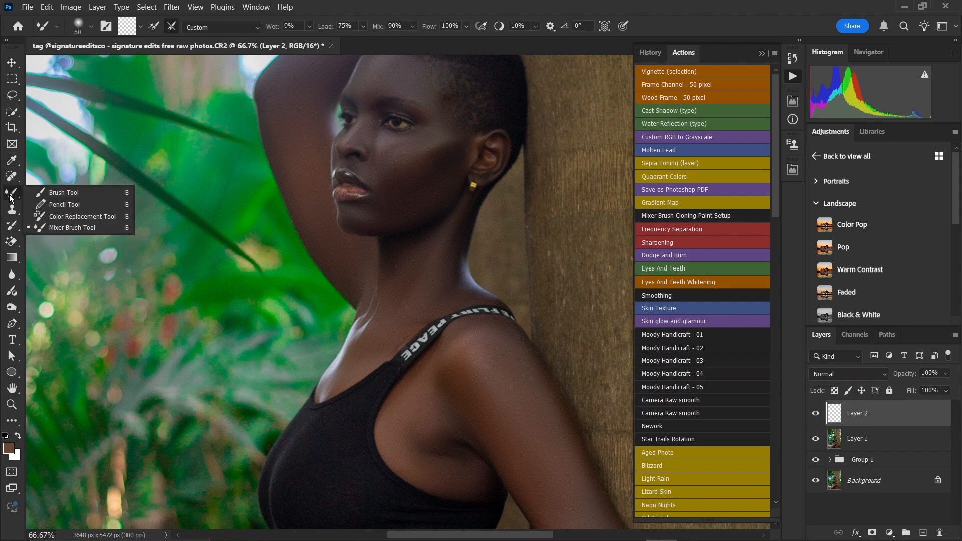
pyautogui.click(40, 194)
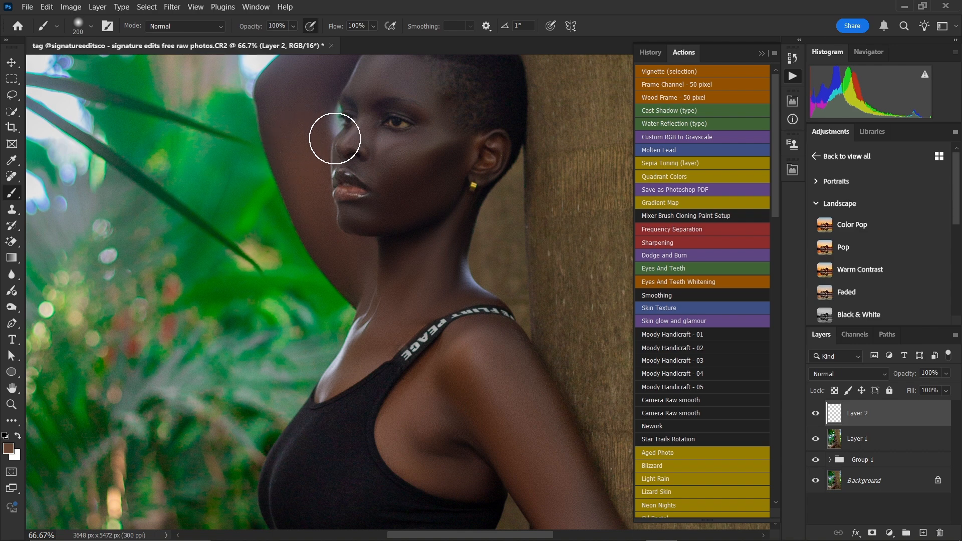
pyautogui.click(91, 26)
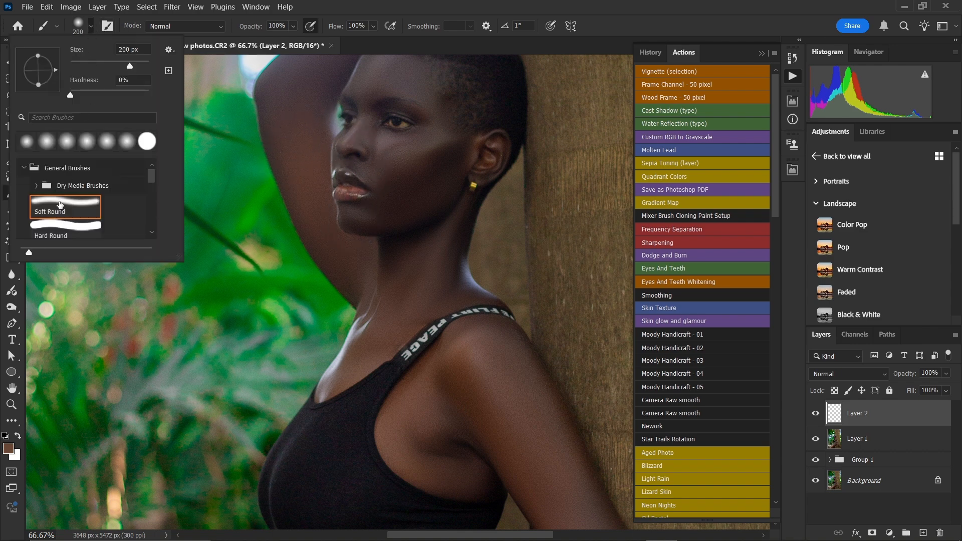
pyautogui.click(60, 204)
pyautogui.click(387, 304)
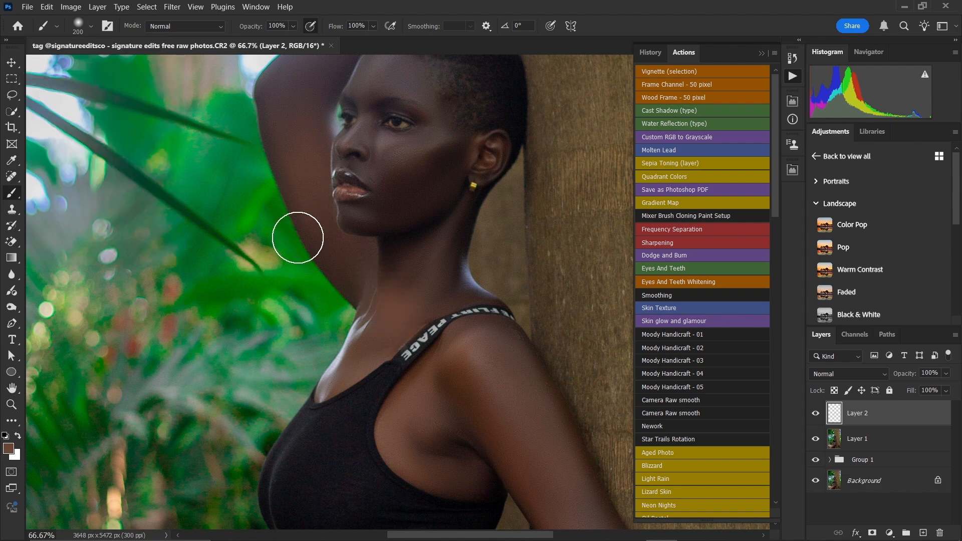
# Step: Try painting the sampled skin tone over the raised upper arm at 100% brush opacity, and undo the strokes
pyautogui.moveTo(299, 234); pyautogui.dragTo(292, 322)
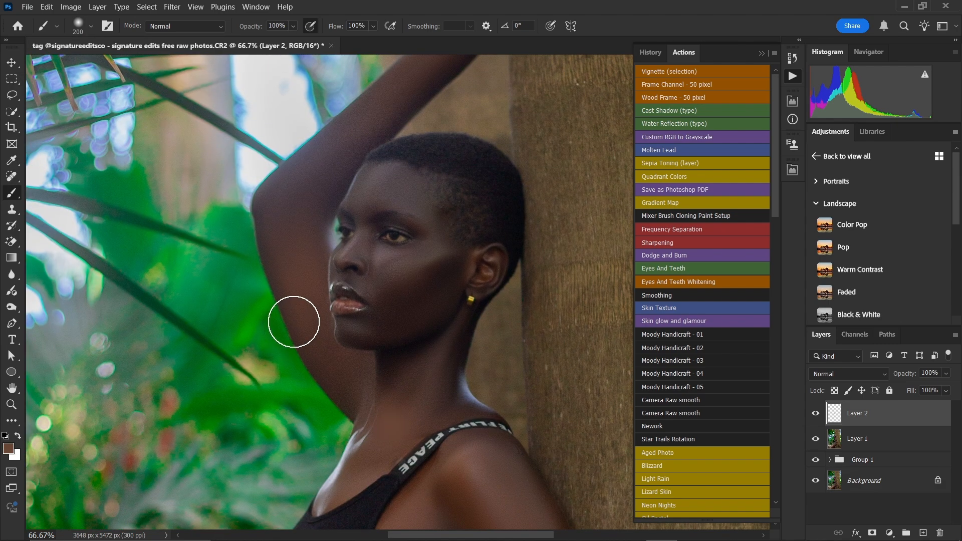
pyautogui.press('[')
pyautogui.press('[')
pyautogui.press('[')
pyautogui.moveTo(306, 309)
pyautogui.mouseDown()
pyautogui.moveTo(287, 220)
pyautogui.moveTo(293, 256)
pyautogui.moveTo(303, 220)
pyautogui.moveTo(312, 250)
pyautogui.moveTo(300, 225)
pyautogui.moveTo(302, 292)
pyautogui.moveTo(274, 248)
pyautogui.moveTo(283, 250)
pyautogui.moveTo(271, 245)
pyautogui.moveTo(266, 199)
pyautogui.moveTo(286, 285)
pyautogui.moveTo(338, 394)
pyautogui.moveTo(354, 396)
pyautogui.moveTo(351, 374)
pyautogui.mouseUp()
pyautogui.press('[')
pyautogui.press('[')
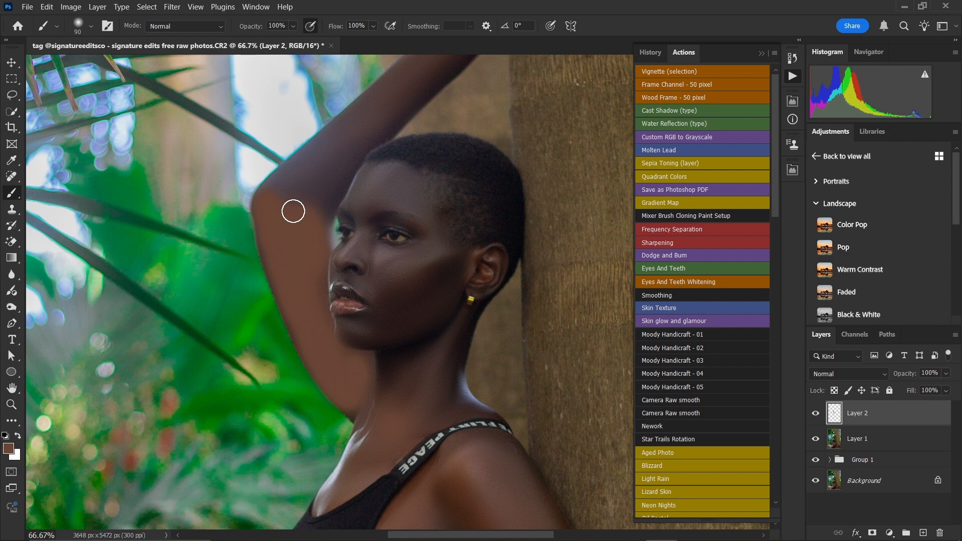
pyautogui.hotkey('ctrl', 'z')
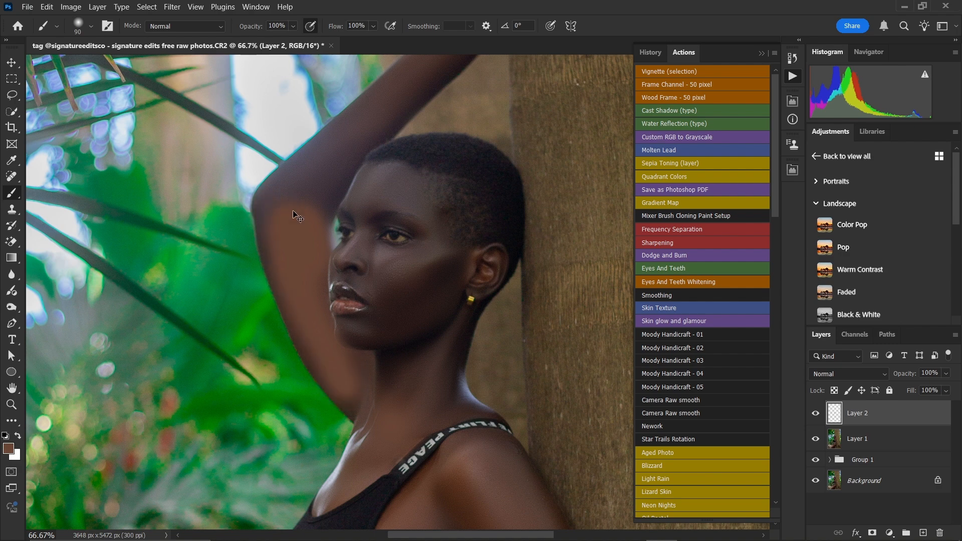
pyautogui.hotkey('ctrl', 'z')
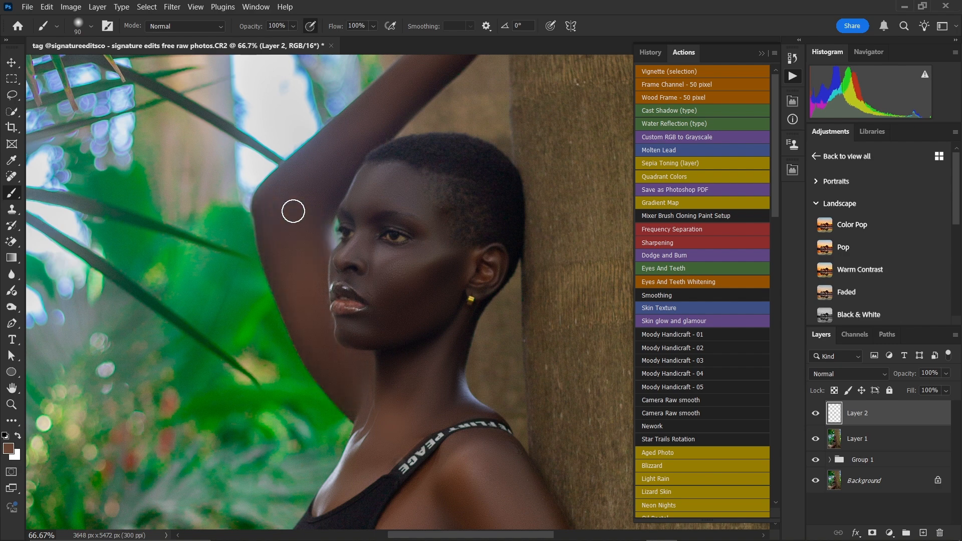
# Step: Set the brush opacity and flow to 70% and paint the skin tone over the raised arm with a 150 px brush
pyautogui.click(294, 26)
pyautogui.click(374, 26)
pyautogui.moveTo(313, 165); pyautogui.dragTo(304, 294)
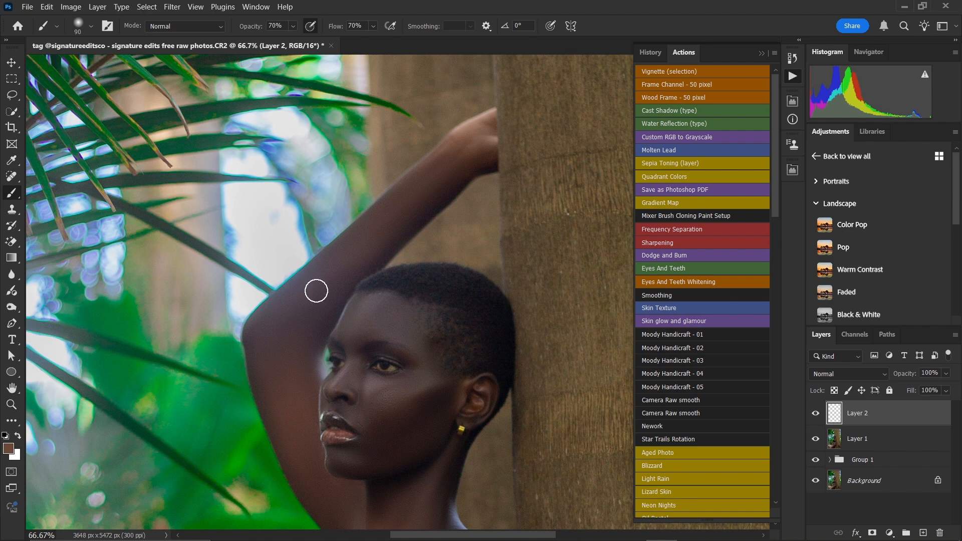
pyautogui.press(']')
pyautogui.press(']')
pyautogui.press(']')
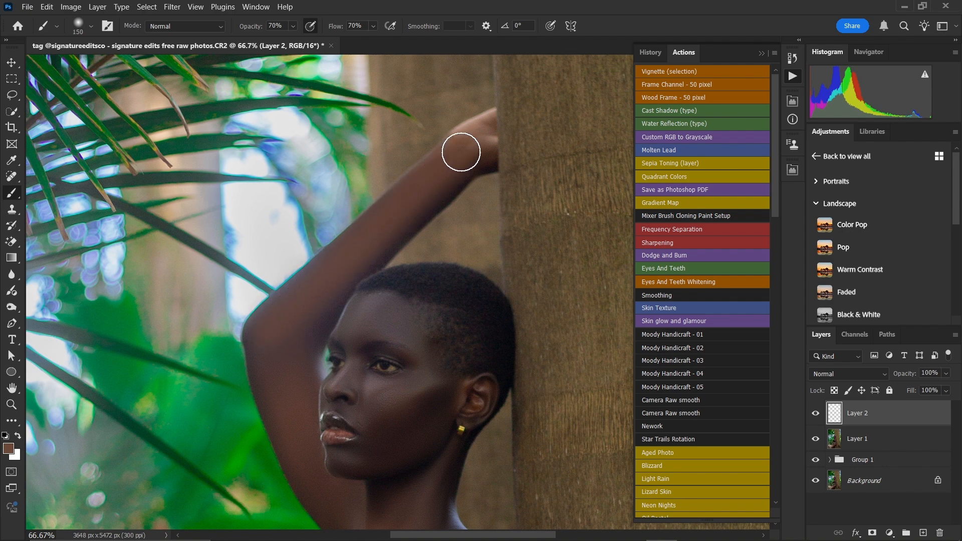
pyautogui.press('[')
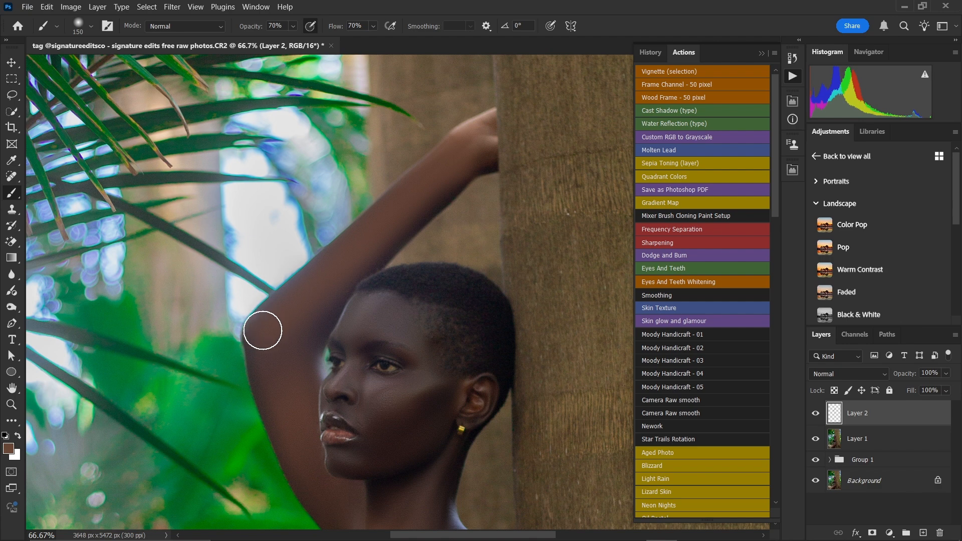
# Step: Build up the skin tone on the forearm, elbow and upper arm, varying the brush between 100 and 150 px
pyautogui.press('[')
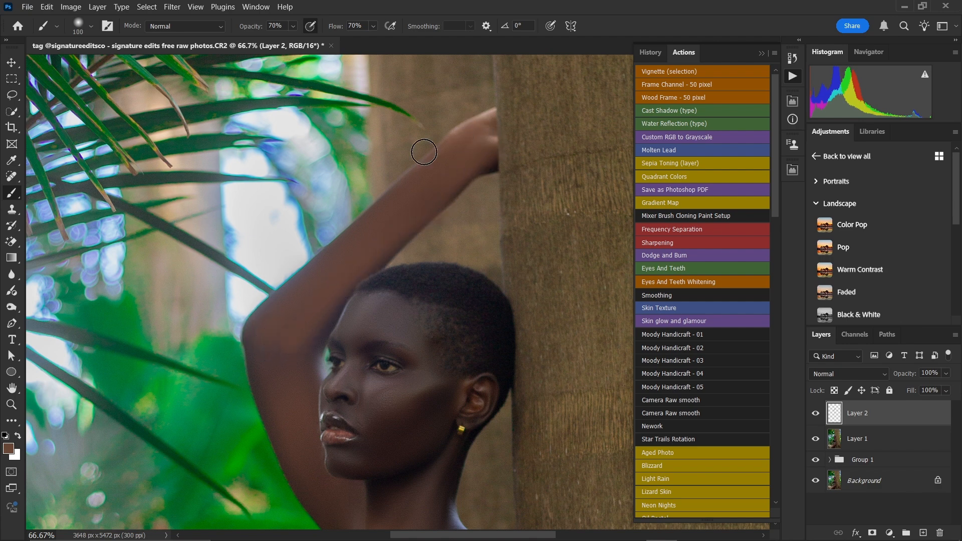
pyautogui.press(']')
pyautogui.press(']')
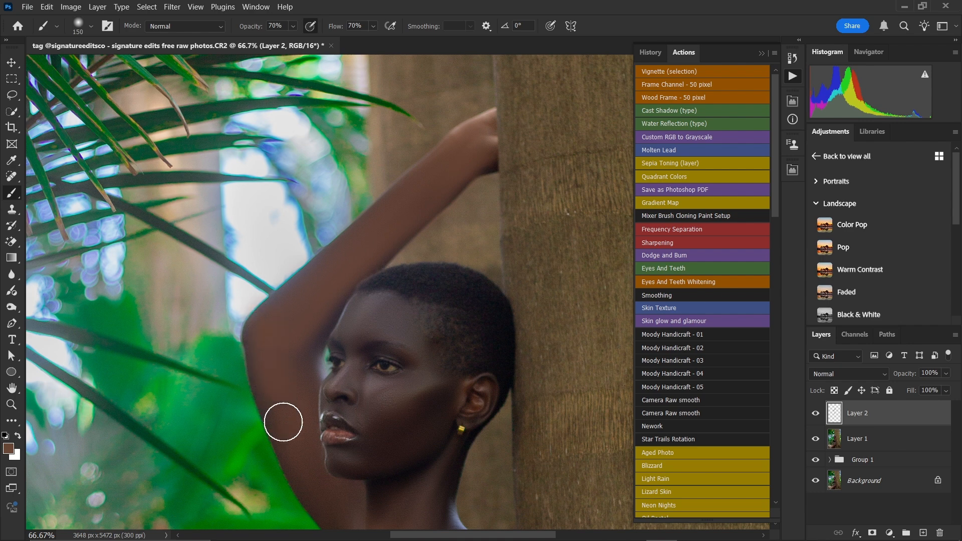
pyautogui.press('[')
pyautogui.press('[')
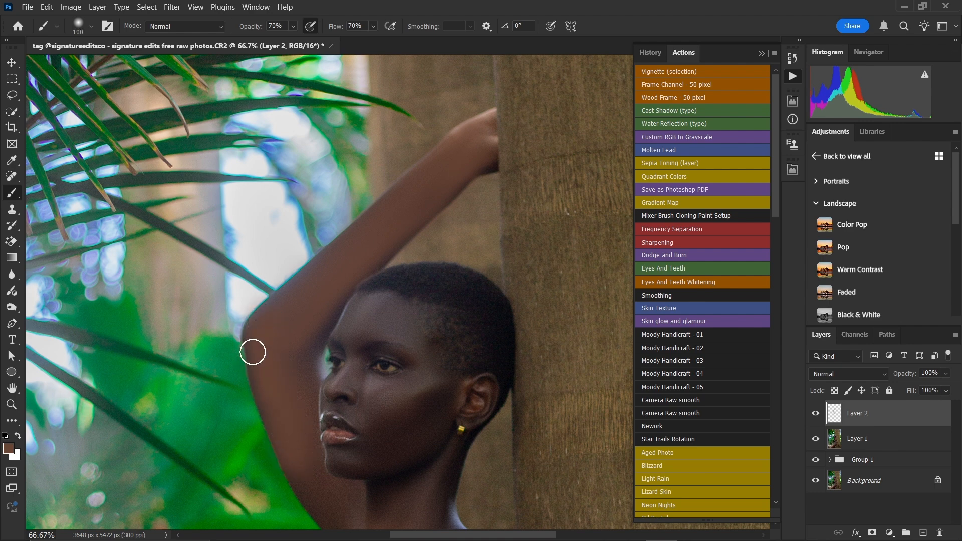
pyautogui.press(']')
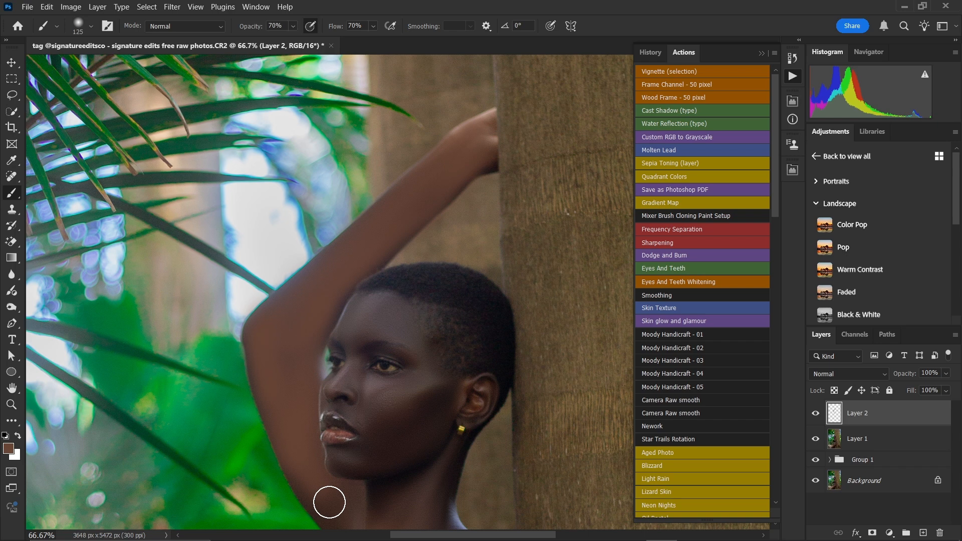
# Step: Paint the skin tone along the raised arm's outer edge from the elbow down to the shoulder with an 80 px brush
pyautogui.moveTo(329, 502); pyautogui.dragTo(283, 368)
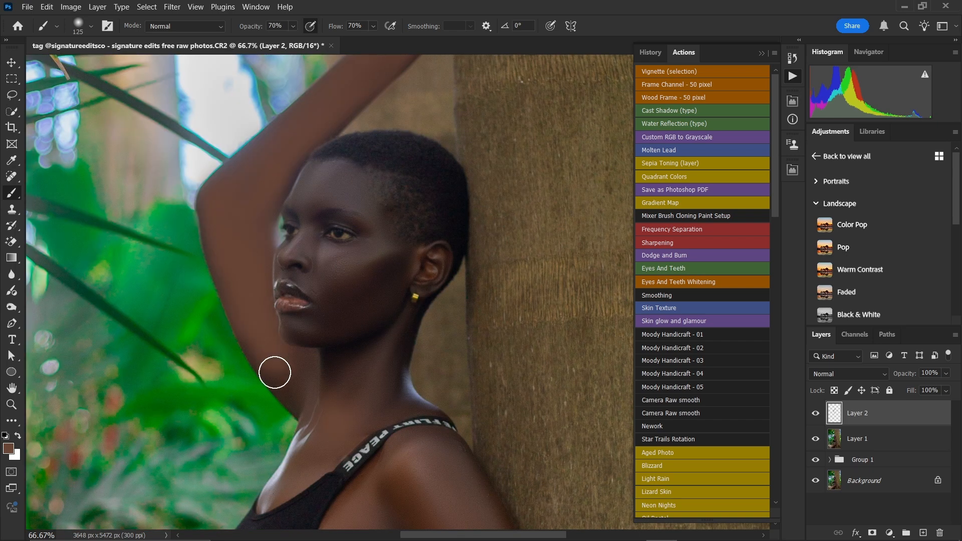
pyautogui.press('[')
pyautogui.press('[')
pyautogui.press('[')
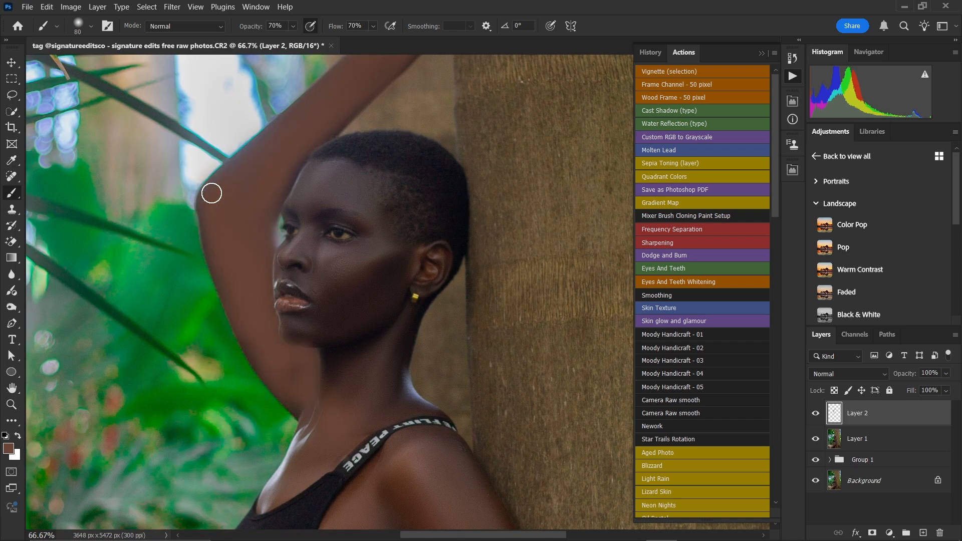
pyautogui.moveTo(212, 193); pyautogui.dragTo(298, 405)
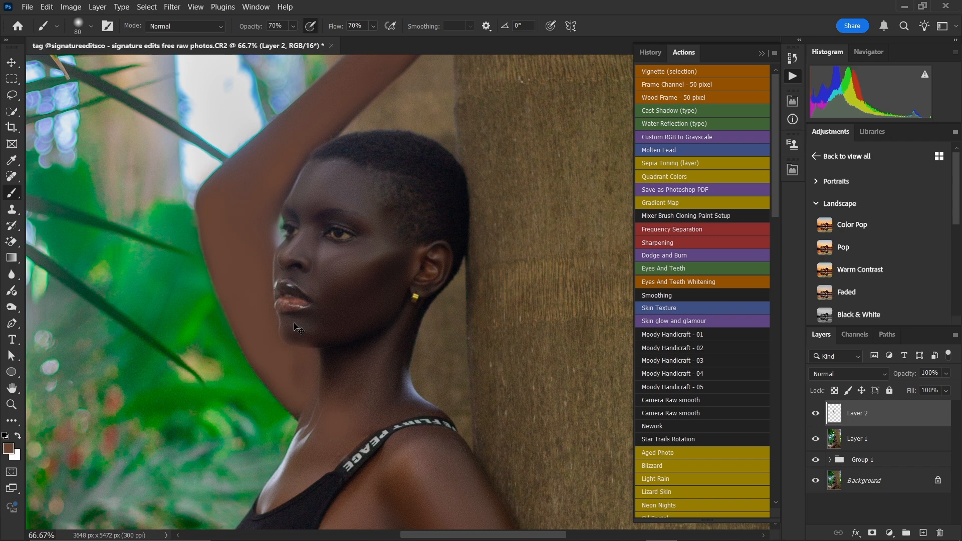
# Step: Paint the skin tone over the neck and its base with a slightly larger brush
pyautogui.scroll(-3, 296, 328)
pyautogui.press(']')
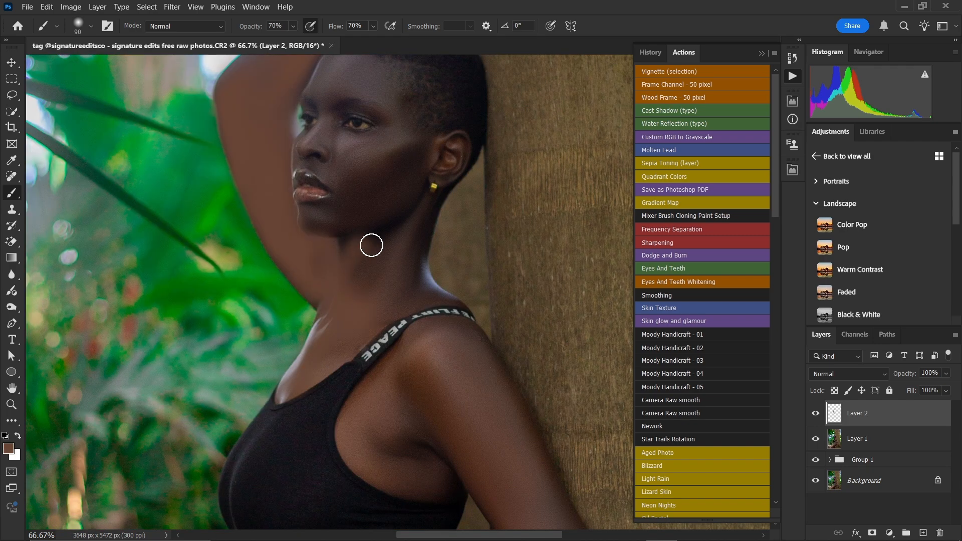
pyautogui.press(']')
pyautogui.press(']')
pyautogui.moveTo(371, 245)
pyautogui.mouseDown()
pyautogui.moveTo(369, 309)
pyautogui.moveTo(391, 304)
pyautogui.moveTo(409, 266)
pyautogui.moveTo(433, 294)
pyautogui.mouseUp()
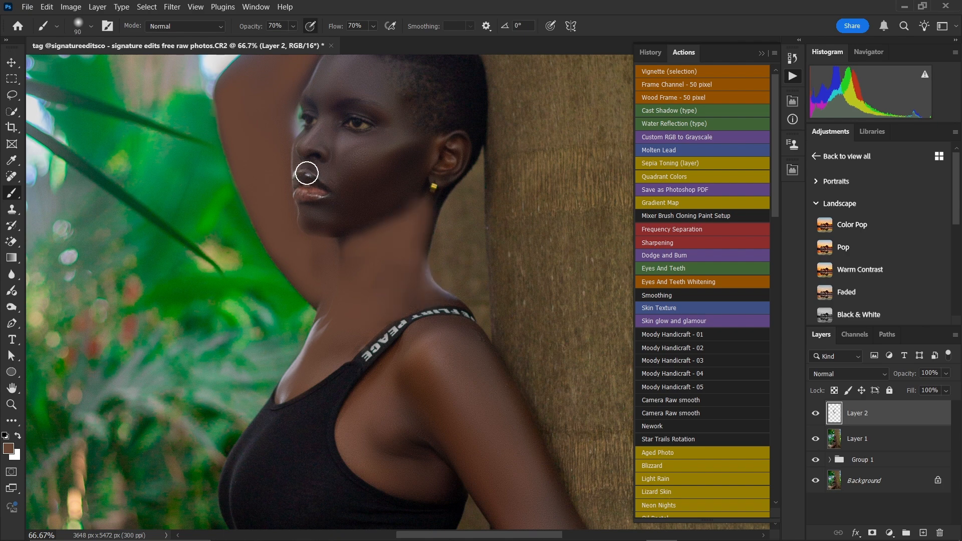
pyautogui.moveTo(312, 178); pyautogui.dragTo(314, 293)
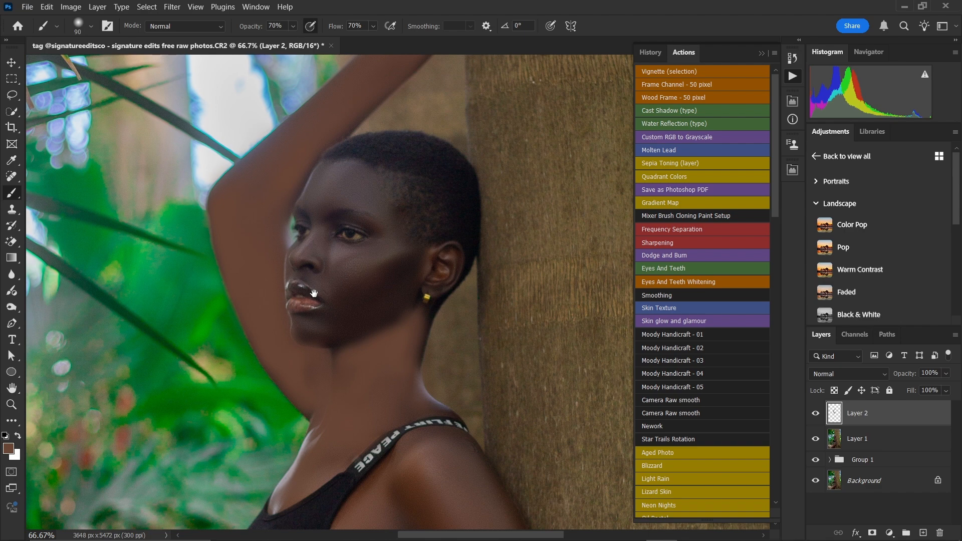
# Step: Set the blend mode of the painted skin-tone layer, Layer 2, to Color
pyautogui.click(848, 373)
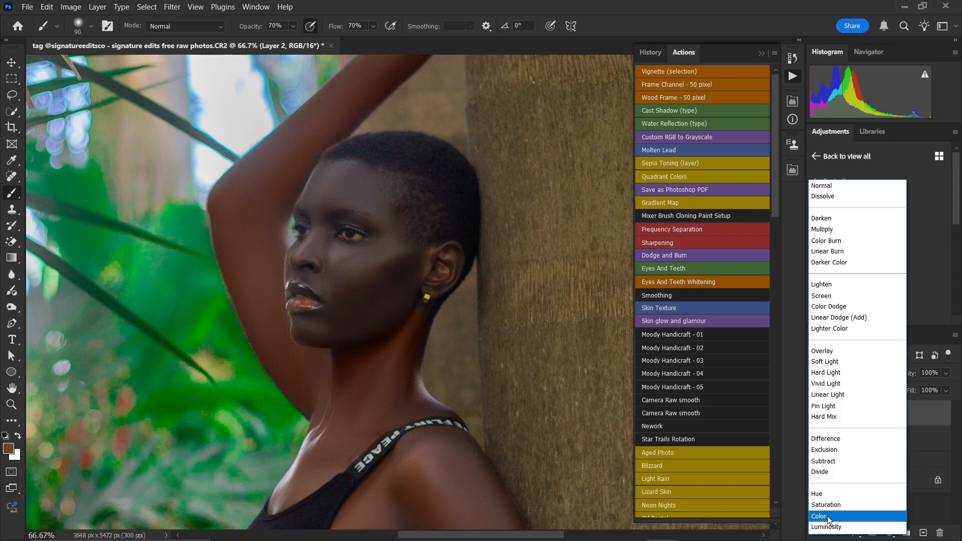
pyautogui.press('Escape')
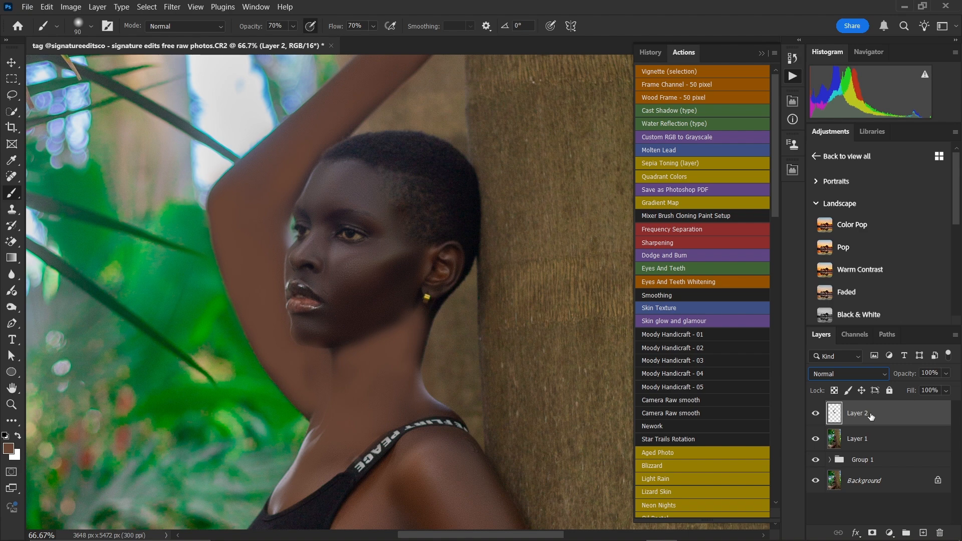
pyautogui.click(845, 373)
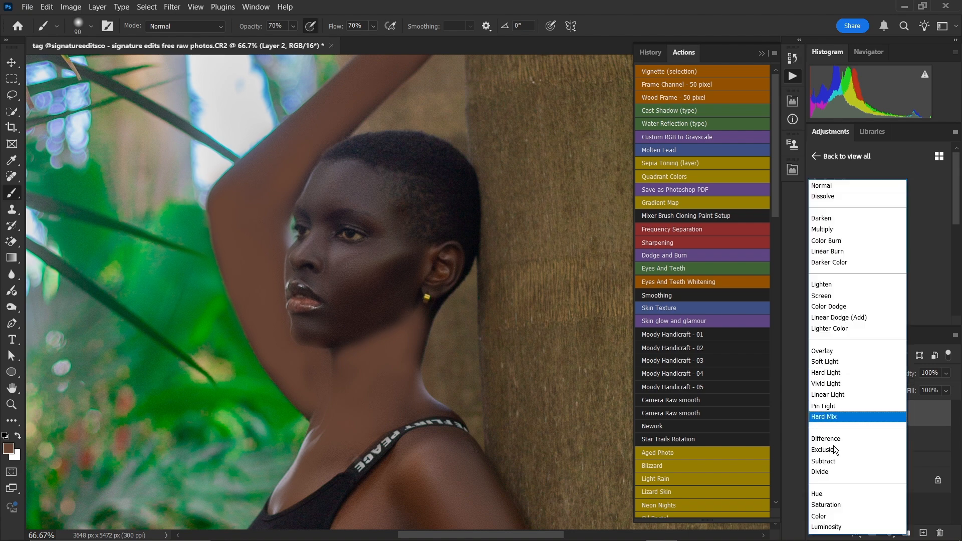
pyautogui.click(822, 515)
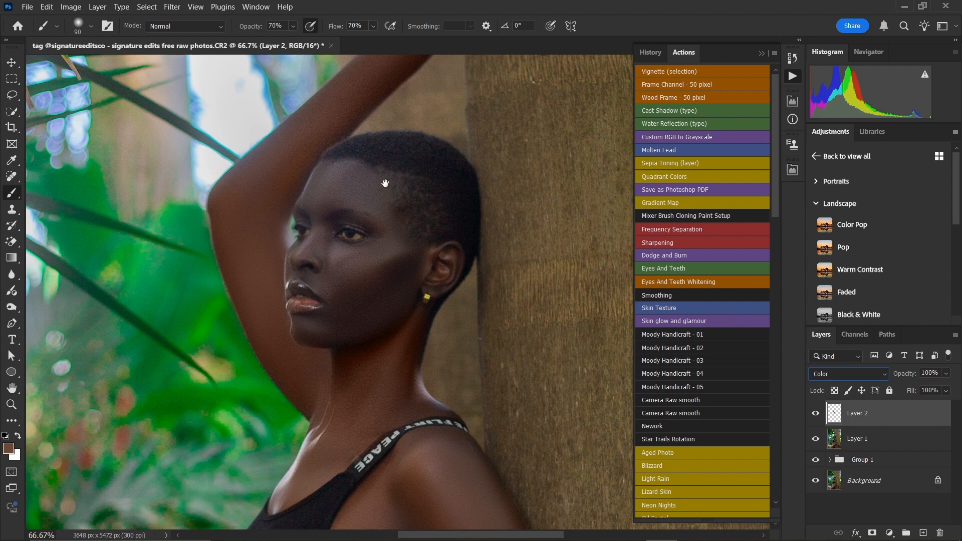
# Step: Touch up the skin tone along the neck below the ear with an 80 to 90 px brush
pyautogui.moveTo(384, 183); pyautogui.dragTo(415, 159)
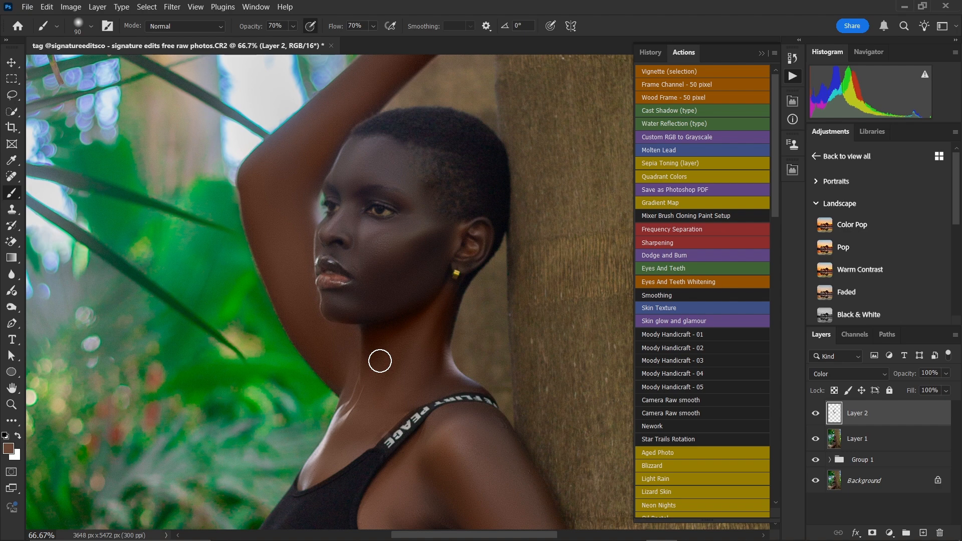
pyautogui.scroll(-2, 442, 242)
pyautogui.press('[')
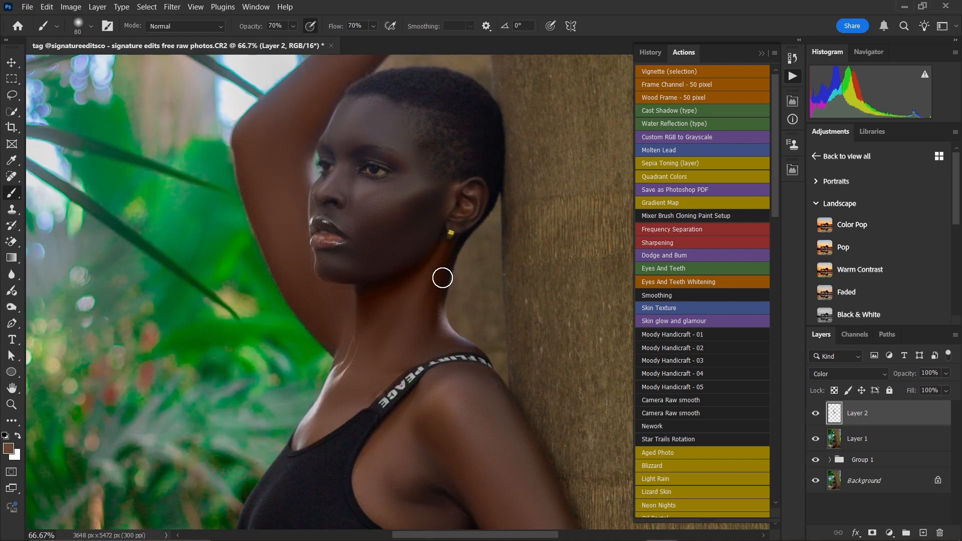
pyautogui.press(']')
# Step: Paint the skin tone over the shoulder and upper part of the lowered arm, enlarging the brush up to 175 px
pyautogui.moveTo(418, 391)
pyautogui.mouseDown()
pyautogui.moveTo(415, 430)
pyautogui.moveTo(379, 197)
pyautogui.mouseUp()
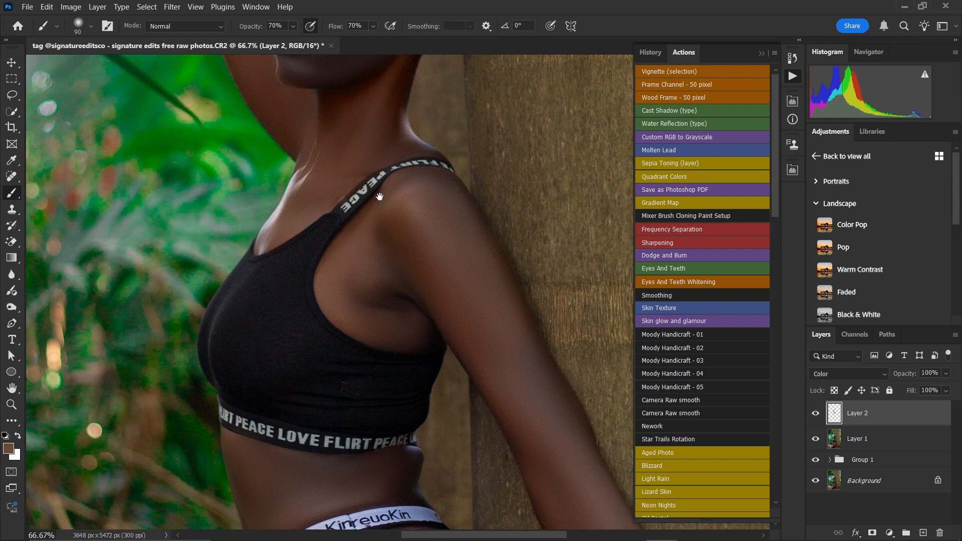
pyautogui.press(']')
pyautogui.press(']')
pyautogui.press(']')
pyautogui.press(']')
pyautogui.press('[')
pyautogui.moveTo(519, 341); pyautogui.dragTo(410, 171)
pyautogui.press(']')
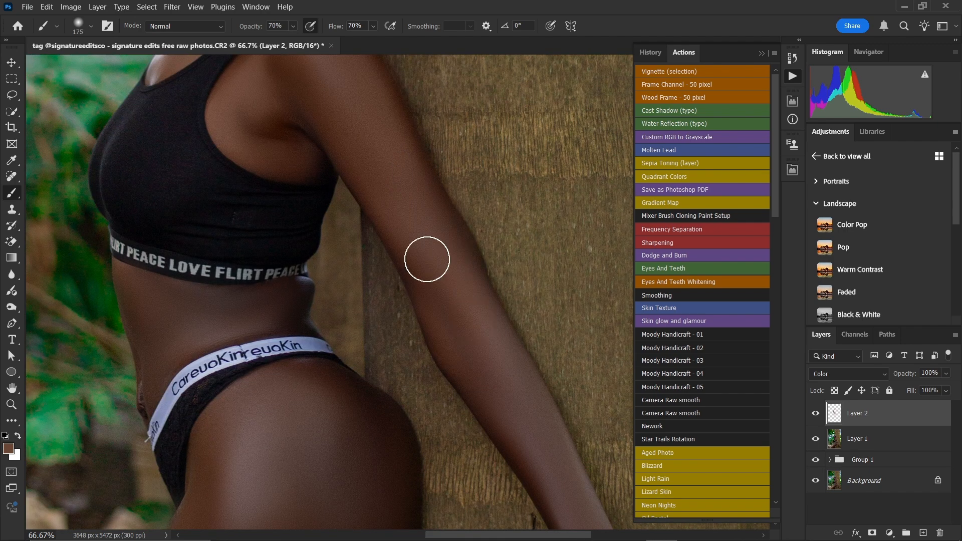
# Step: Paint the skin tone down the lowered arm's forearm, wrist and hand, varying the brush between 125 and 175 px
pyautogui.moveTo(457, 345); pyautogui.dragTo(376, 184)
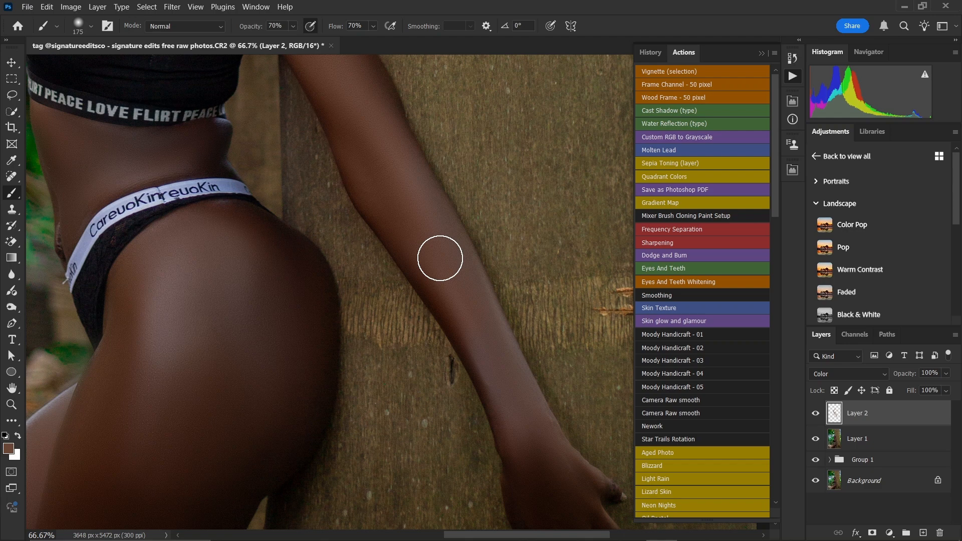
pyautogui.press('[')
pyautogui.press('[')
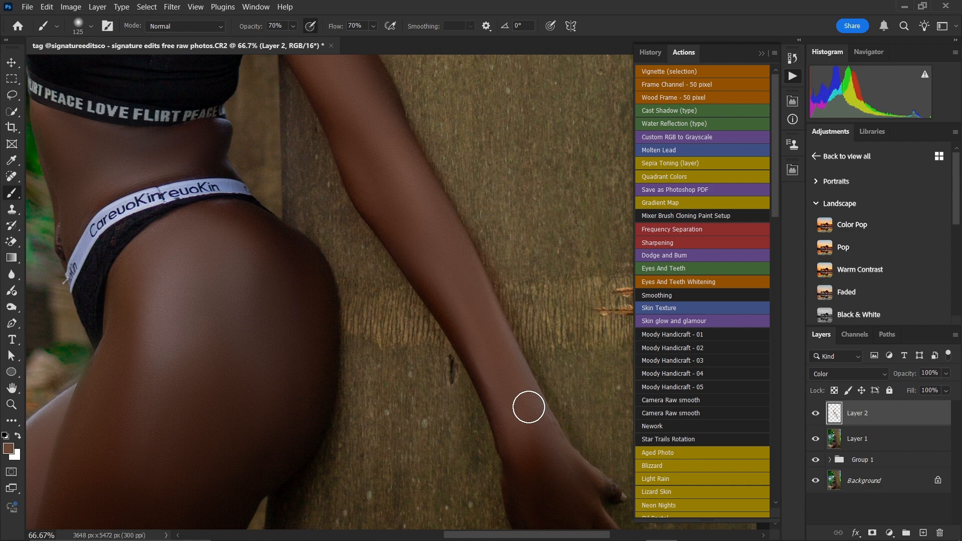
pyautogui.moveTo(529, 406); pyautogui.dragTo(474, 297)
pyautogui.press(']')
pyautogui.press(']')
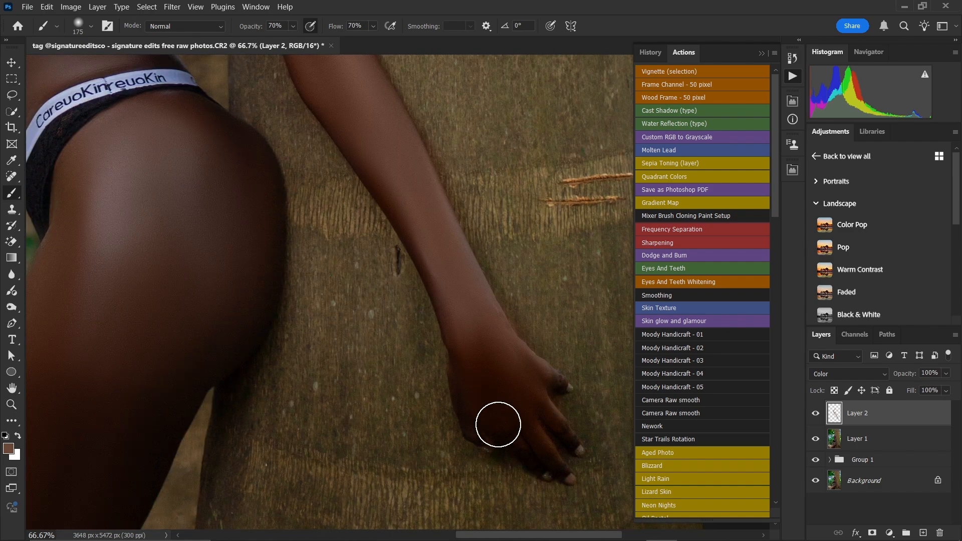
pyautogui.moveTo(388, 205); pyautogui.dragTo(453, 307)
pyautogui.press('[')
pyautogui.press('[')
pyautogui.moveTo(419, 252); pyautogui.dragTo(475, 365)
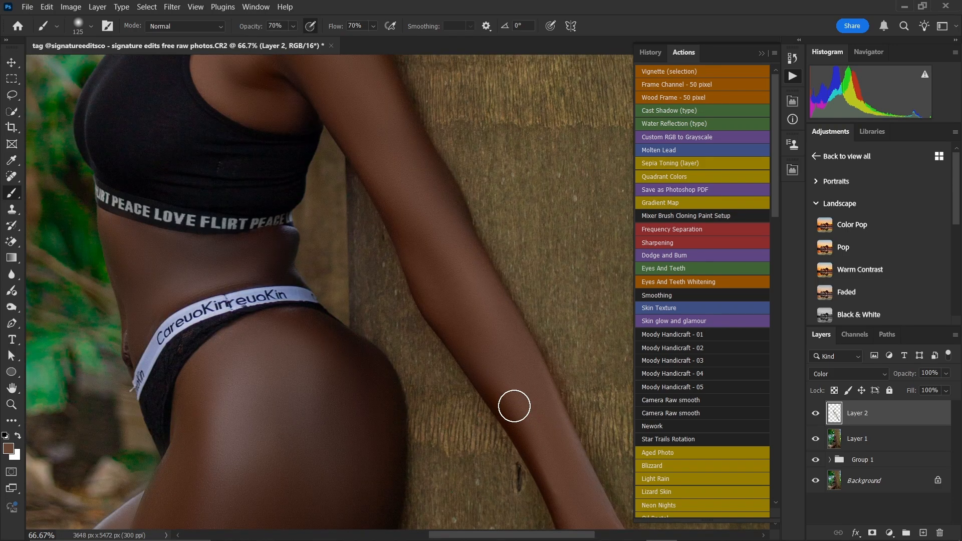
# Step: Paint the skin tone beside the top's armhole and across the bare waist with a 100 to 125 px brush
pyautogui.moveTo(185, 64); pyautogui.dragTo(265, 238)
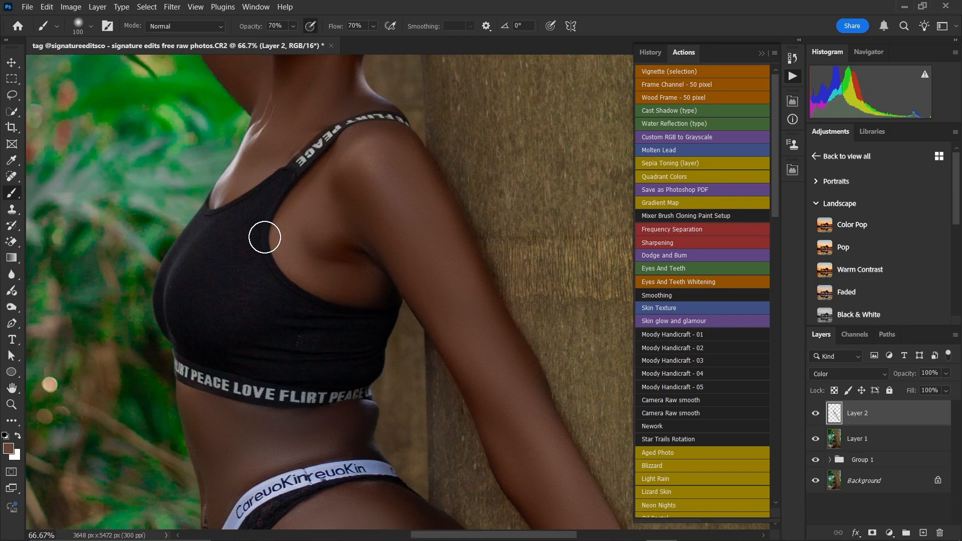
pyautogui.moveTo(278, 400)
pyautogui.mouseDown()
pyautogui.moveTo(298, 240)
pyautogui.moveTo(306, 271)
pyautogui.mouseUp()
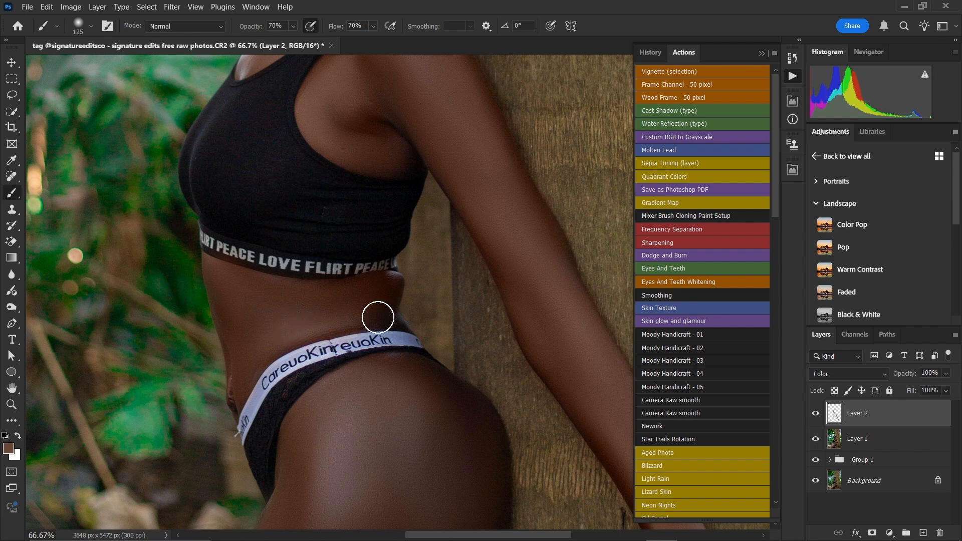
pyautogui.moveTo(377, 317)
pyautogui.mouseDown()
pyautogui.moveTo(371, 397)
pyautogui.moveTo(267, 276)
pyautogui.mouseUp()
# Step: Paint the skin tone over the hip, thighs and legs, varying the brush between 175 and 300 px
pyautogui.press(']')
pyautogui.press(']')
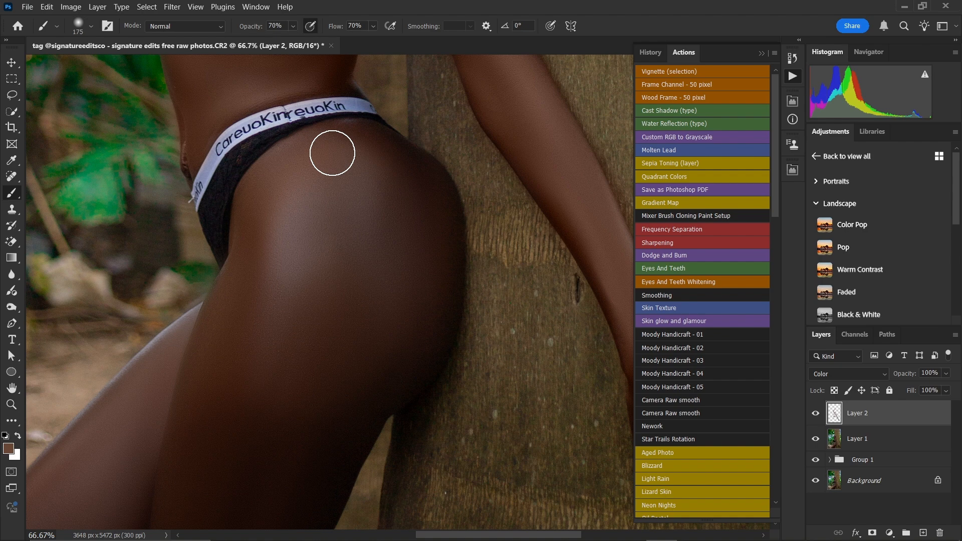
pyautogui.press(']')
pyautogui.press(']')
pyautogui.press(']')
pyautogui.press(']')
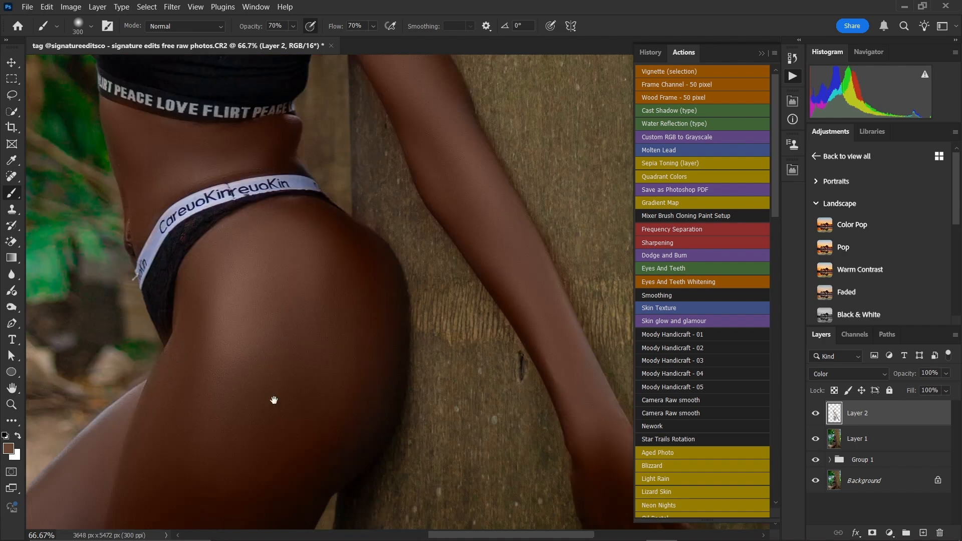
pyautogui.press('[')
pyautogui.press('[')
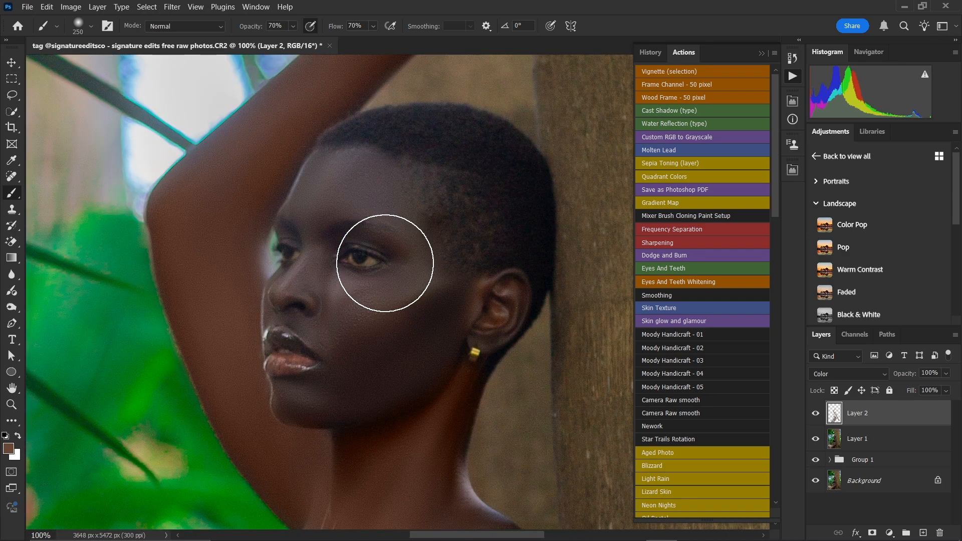
# Step: Paint the skin tone over the cheek, chin and forehead, reducing the brush from 150 to 80 px
pyautogui.press('[')
pyautogui.press('[')
pyautogui.press('[')
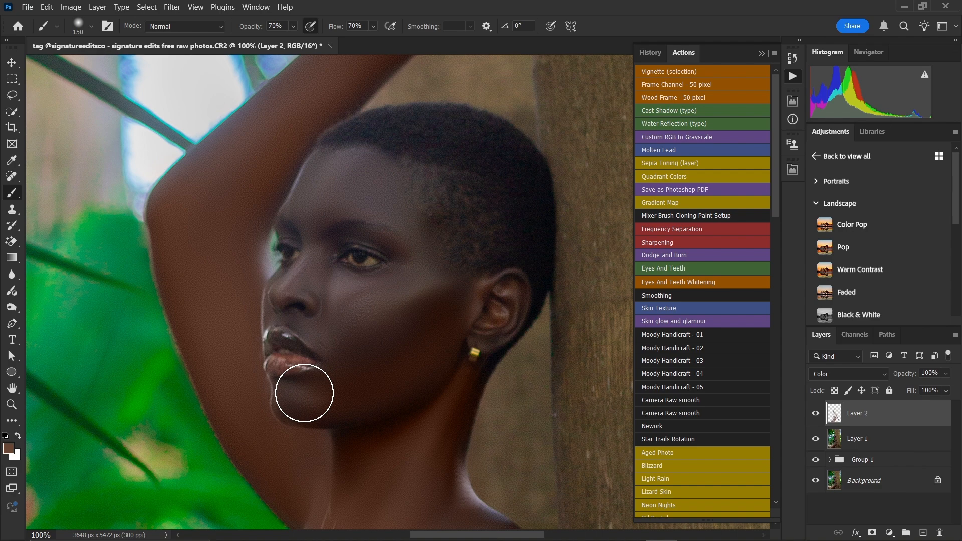
pyautogui.press('[')
pyautogui.press('[')
pyautogui.press('[')
pyautogui.press('[')
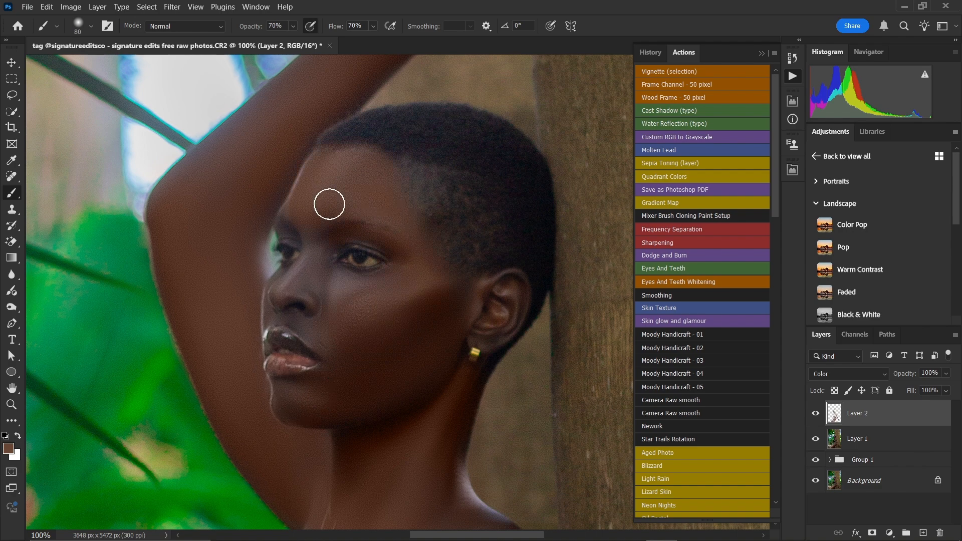
# Step: Fill in the remaining facial skin around the eyes, nose and cheek with a 50 to 80 px brush
pyautogui.press('[')
pyautogui.press('[')
pyautogui.press('[')
pyautogui.press(']')
pyautogui.press(']')
pyautogui.press(']')
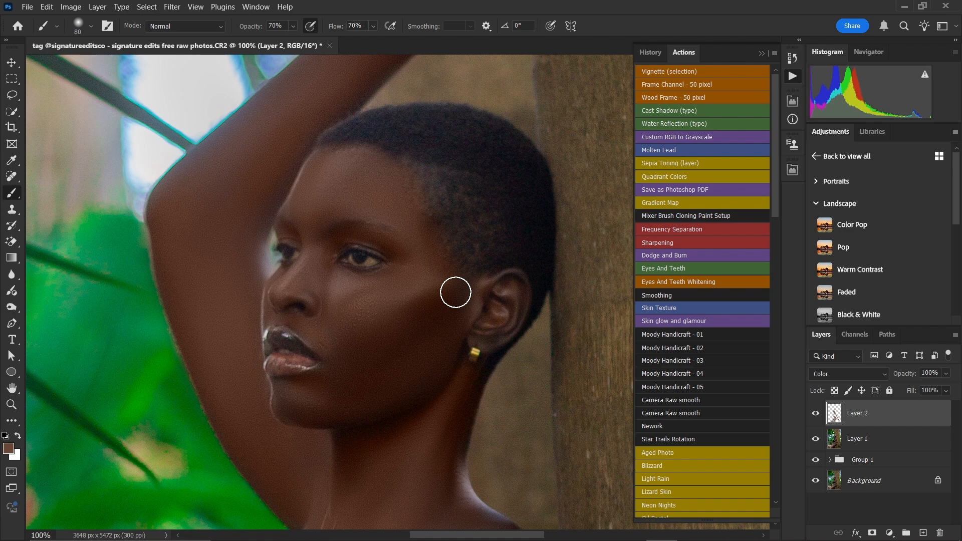
# Step: Examine the evenness of the painted skin tone on the whole figure and close up on the upper body
pyautogui.hotkey('ctrl', '0')
pyautogui.press('[')
pyautogui.press('[')
pyautogui.press('[')
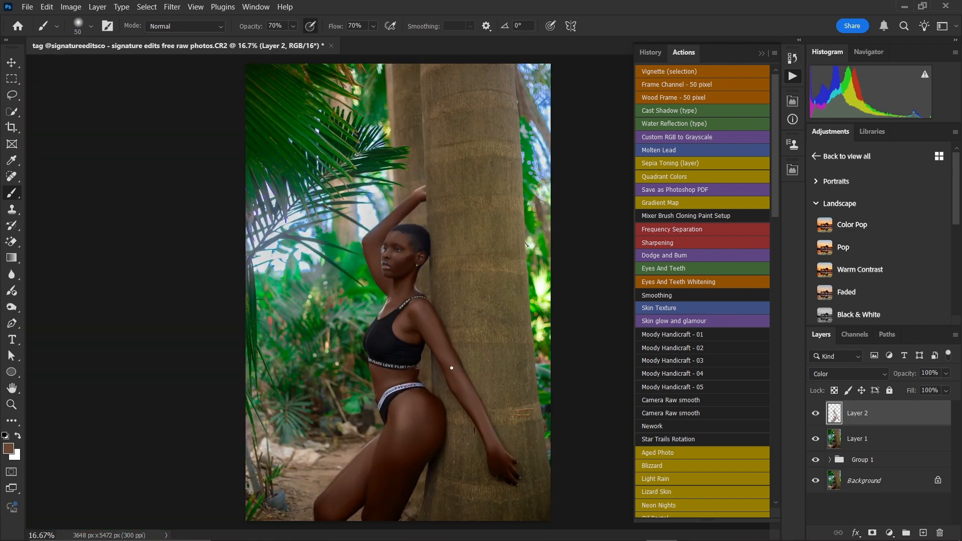
pyautogui.hotkey('ctrl', '+')
pyautogui.hotkey('ctrl', '+')
pyautogui.hotkey('ctrl', '+')
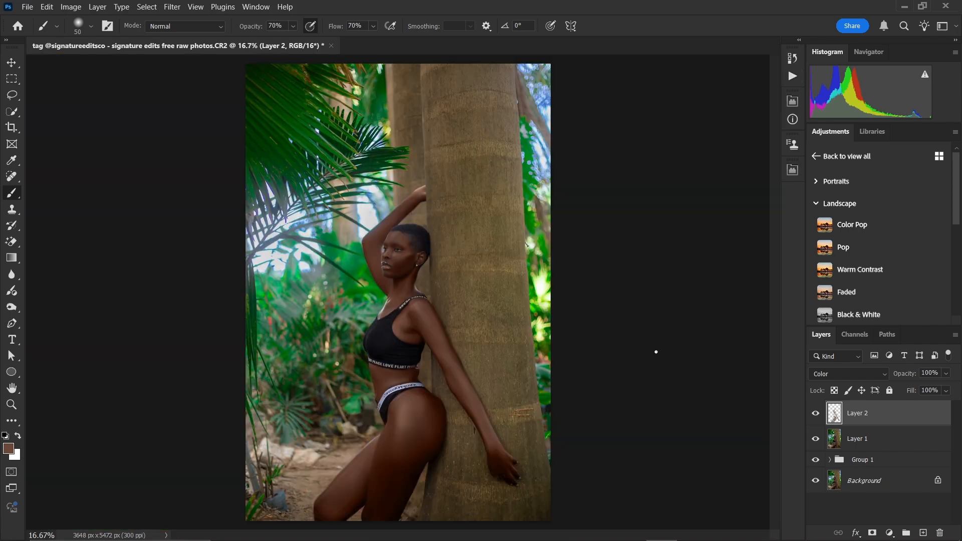
pyautogui.hotkey('ctrl', '+')
pyautogui.hotkey('ctrl', '+')
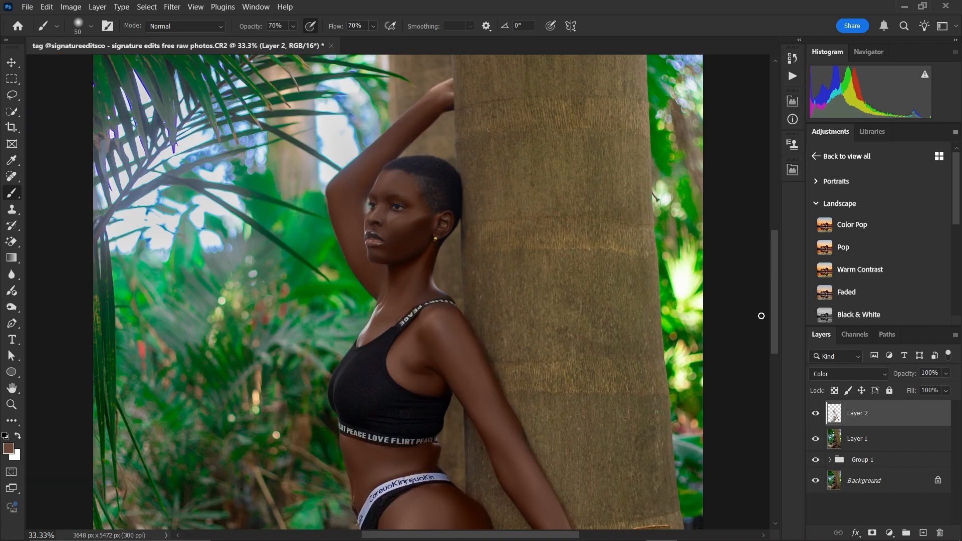
pyautogui.hotkey('ctrl', '-')
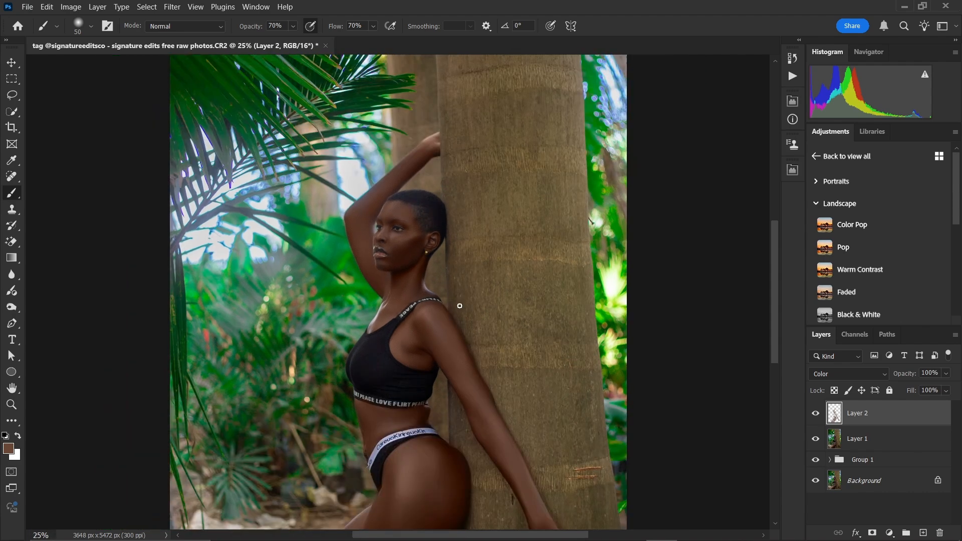
pyautogui.hotkey('ctrl', '-')
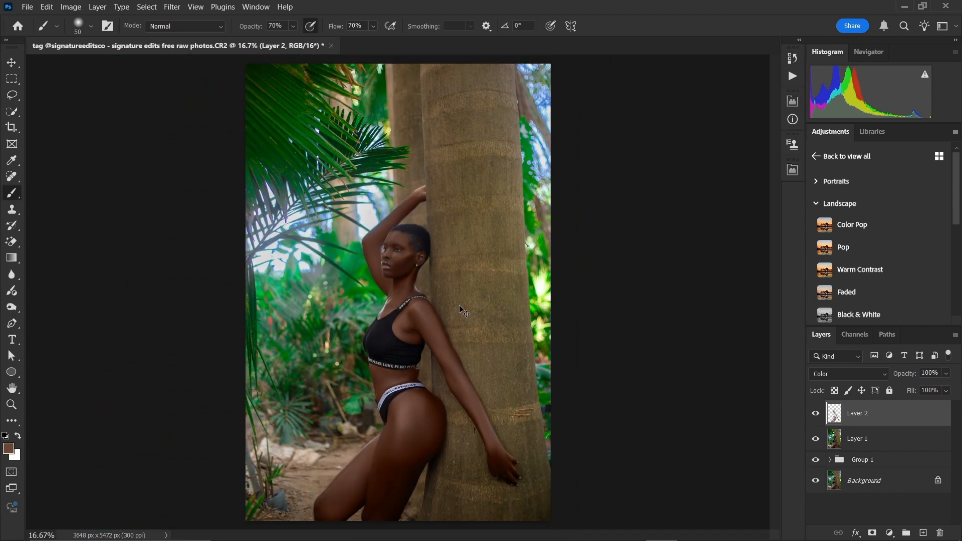
pyautogui.hotkey('ctrl', '+')
pyautogui.hotkey('ctrl', '+')
pyautogui.hotkey('ctrl', '+')
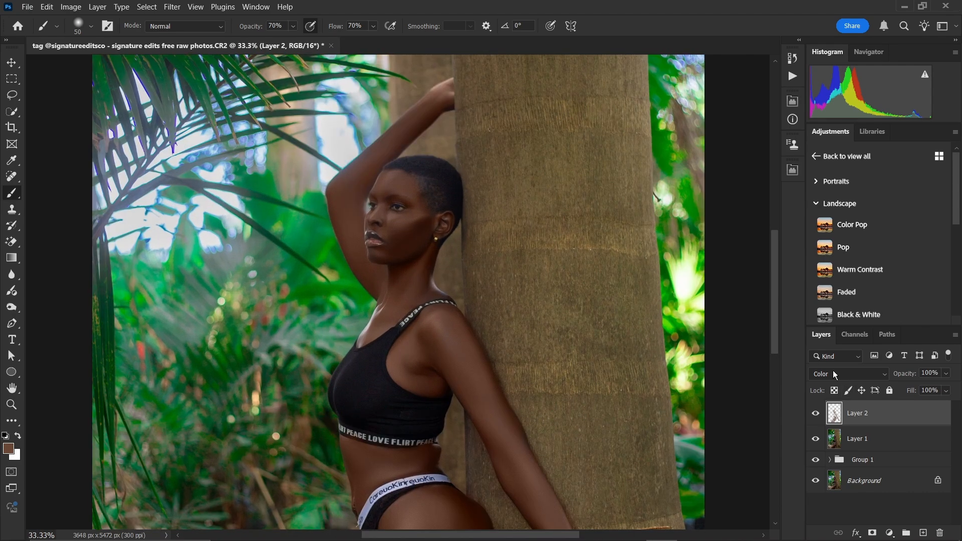
# Step: Lower the opacity of Layer 2 to 68% and check the skin tone on the full image
pyautogui.hotkey('ctrl', '+')
pyautogui.click(945, 375)
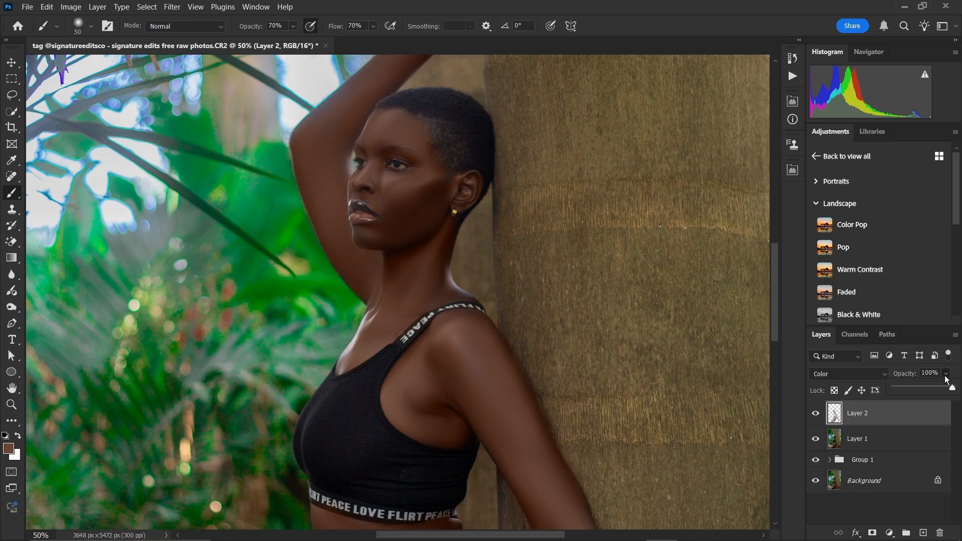
pyautogui.moveTo(945, 391); pyautogui.dragTo(938, 391)
pyautogui.hotkey('ctrl', '0')
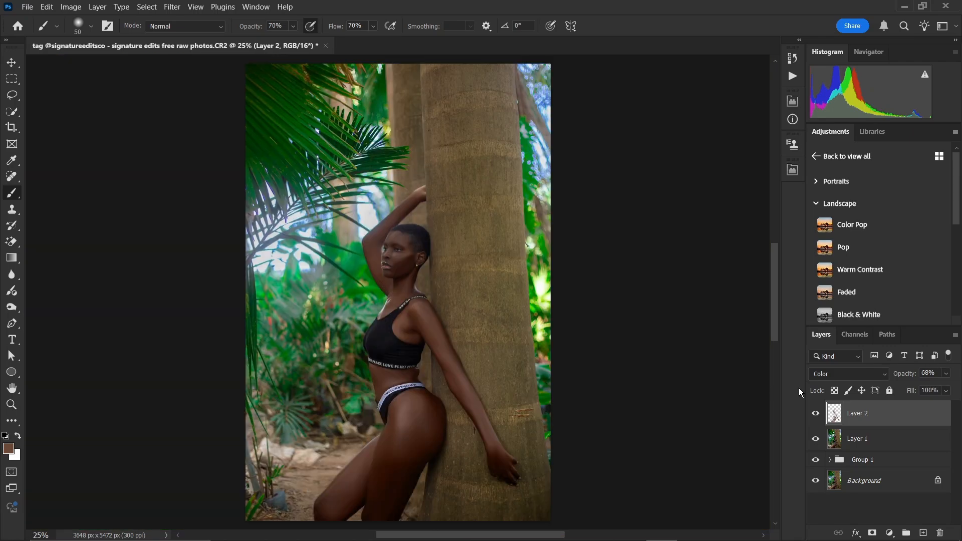
pyautogui.hotkey('ctrl', '+')
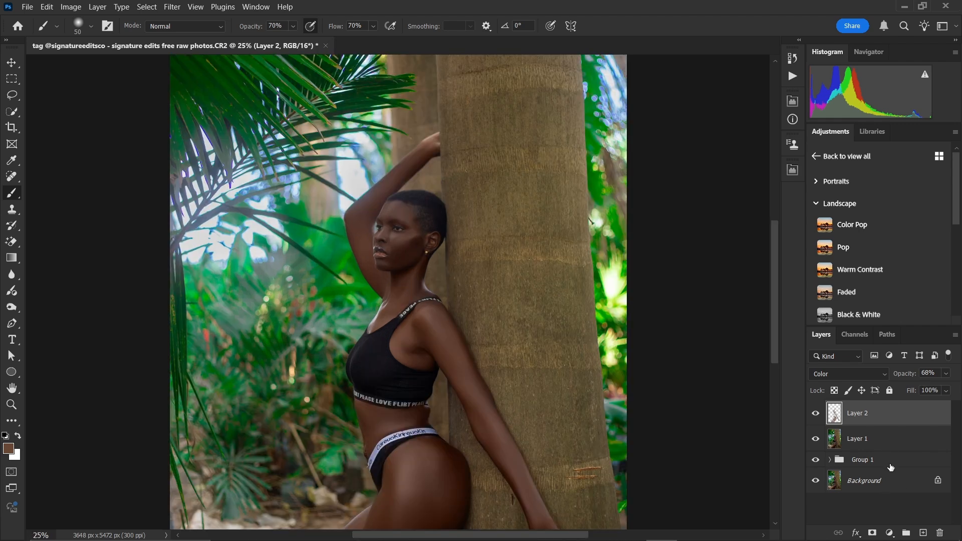
pyautogui.hotkey('ctrl', '-')
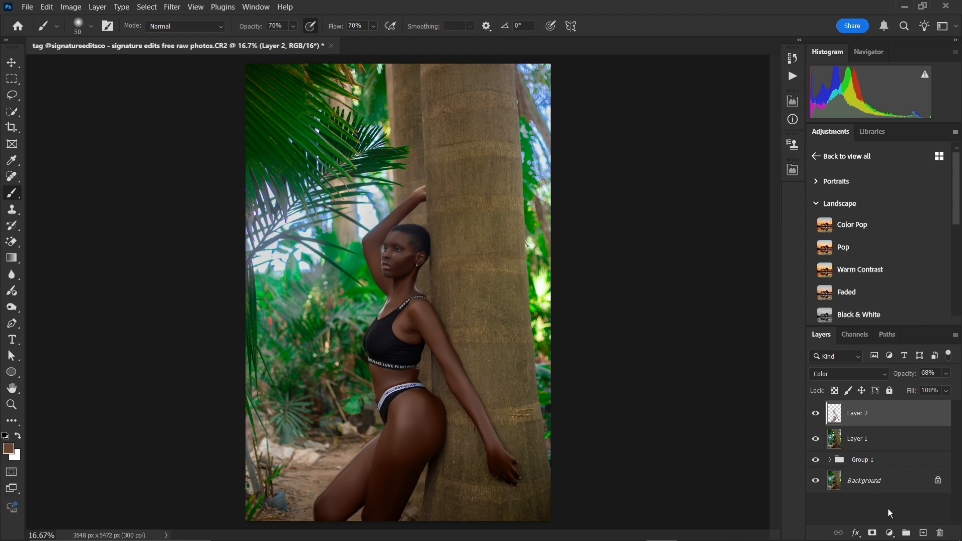
# Step: Add a Curves adjustment layer above Layer 2 and brighten the image by moving the RGB white point to input 203
pyautogui.click(890, 533)
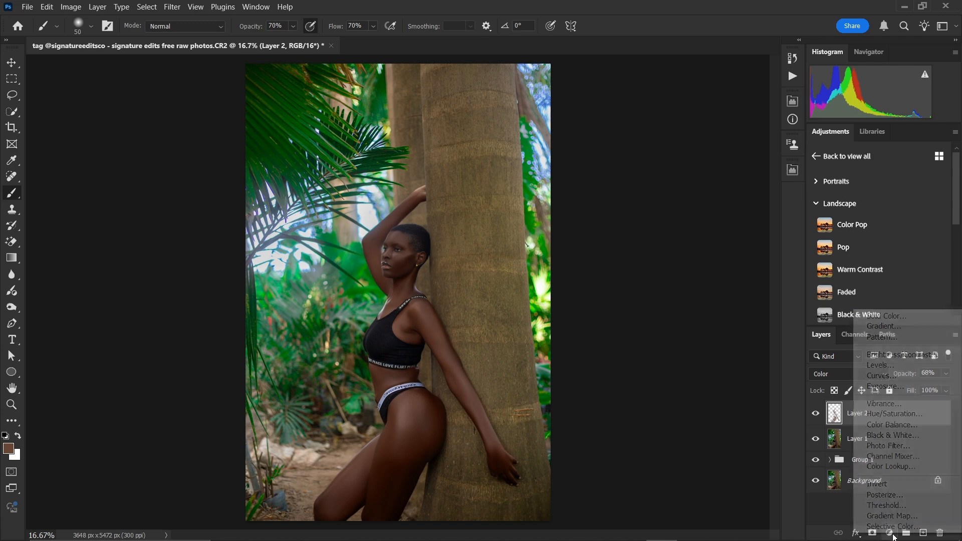
pyautogui.click(895, 377)
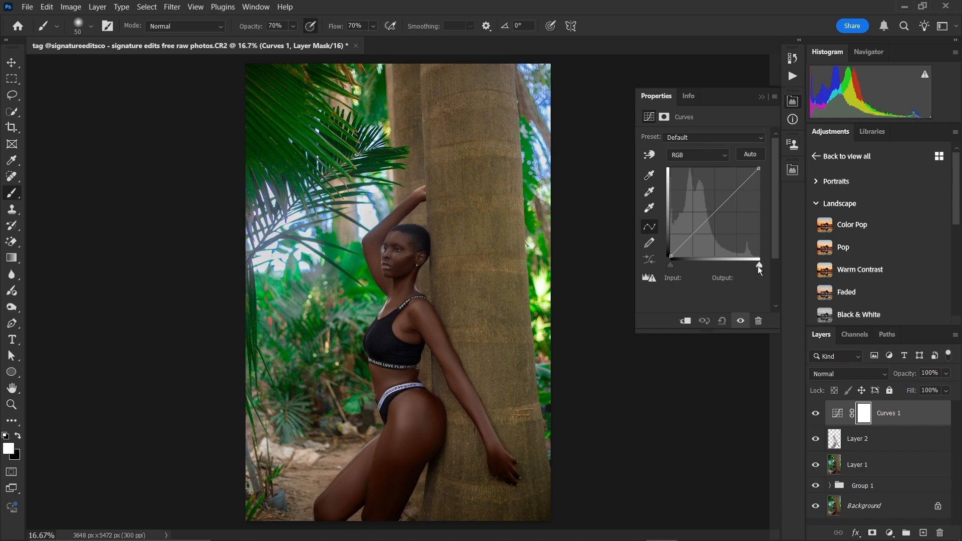
pyautogui.moveTo(758, 266); pyautogui.dragTo(743, 260)
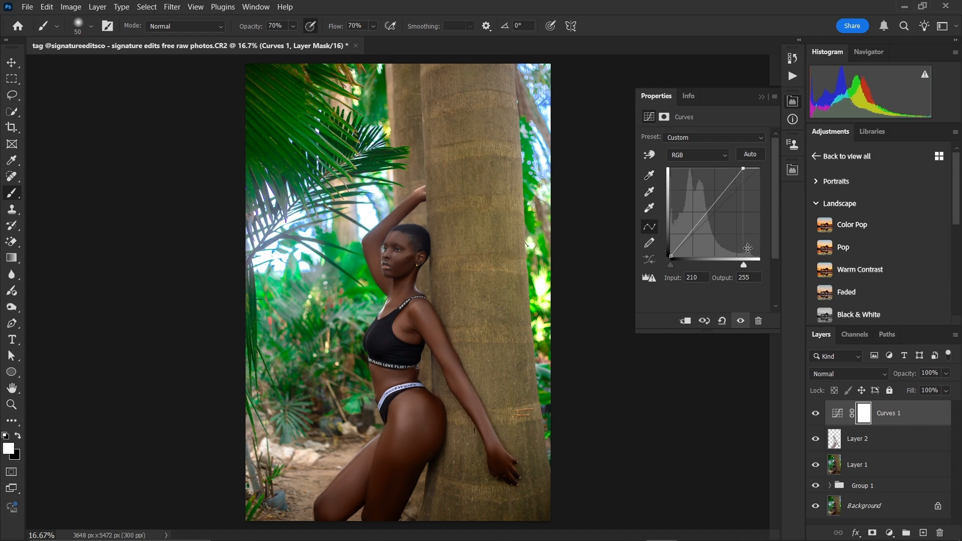
pyautogui.moveTo(744, 265); pyautogui.dragTo(741, 265)
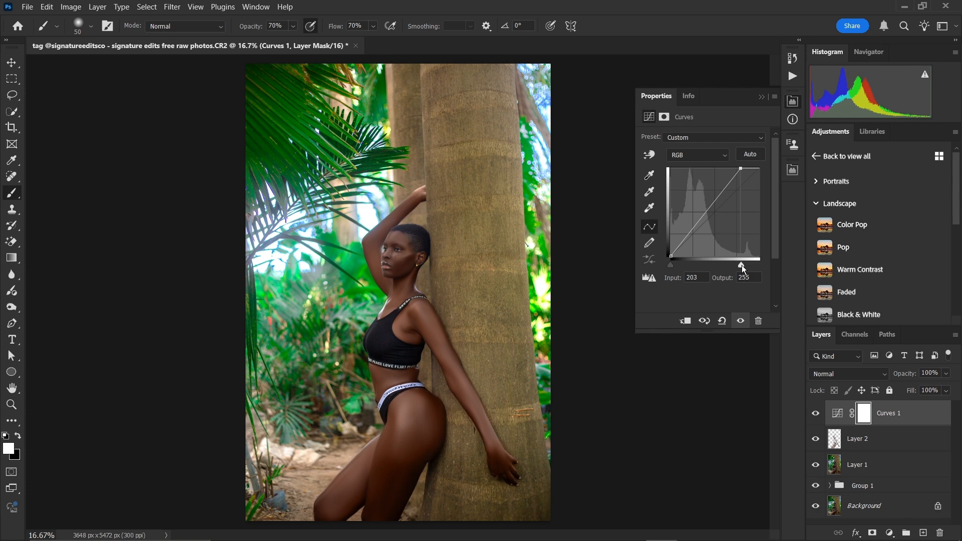
pyautogui.click(760, 97)
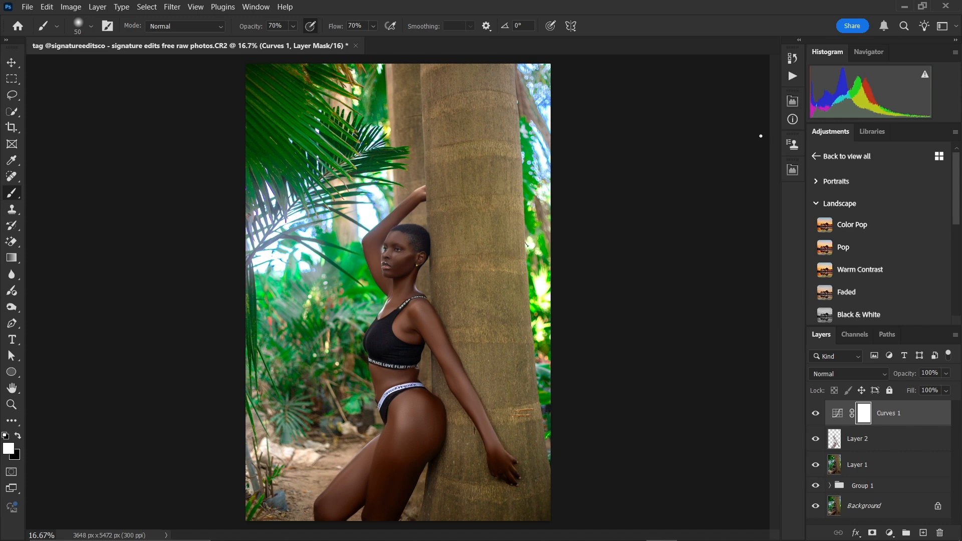
# Step: Open the blending options of the Curves 1 layer with Blend If on Gray and keep the model in view
pyautogui.doubleClick(902, 414)
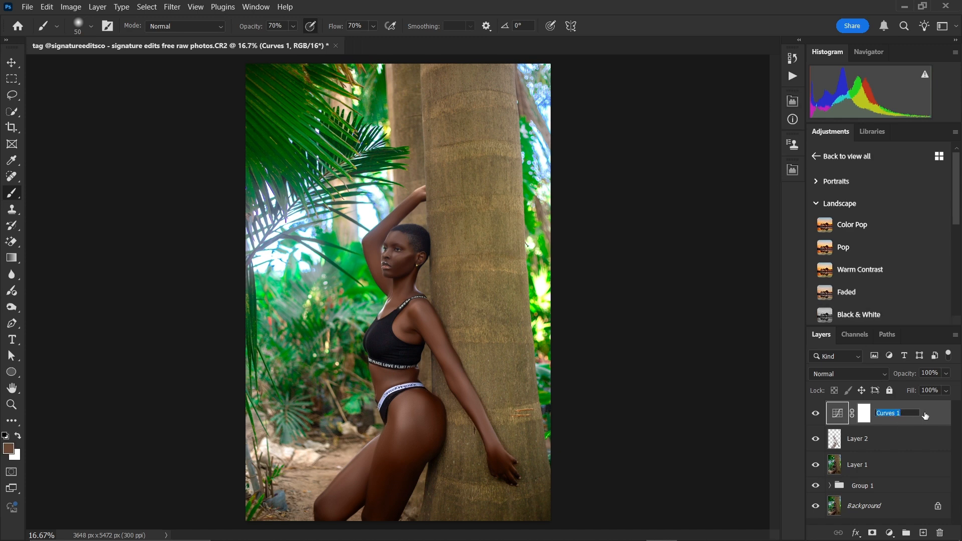
pyautogui.rightClick(924, 412)
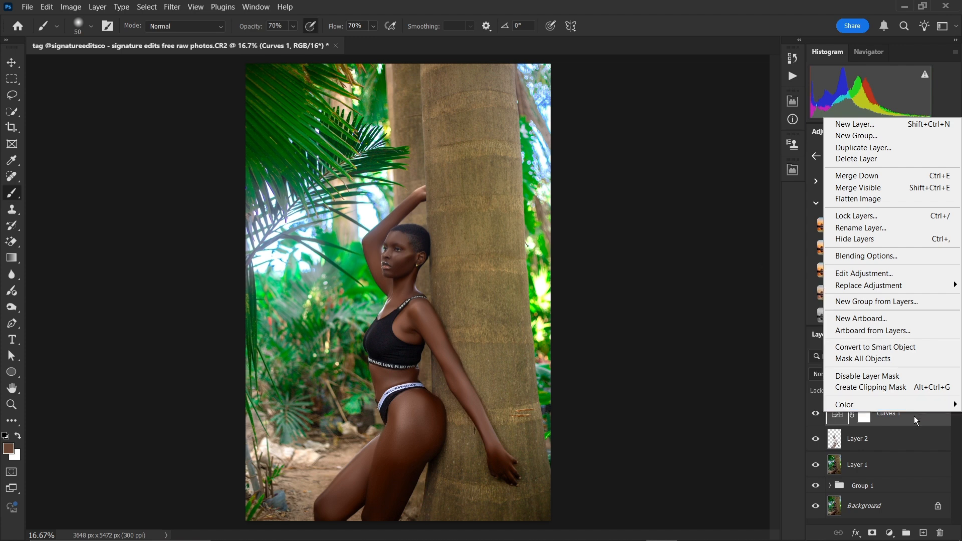
pyautogui.rightClick(911, 416)
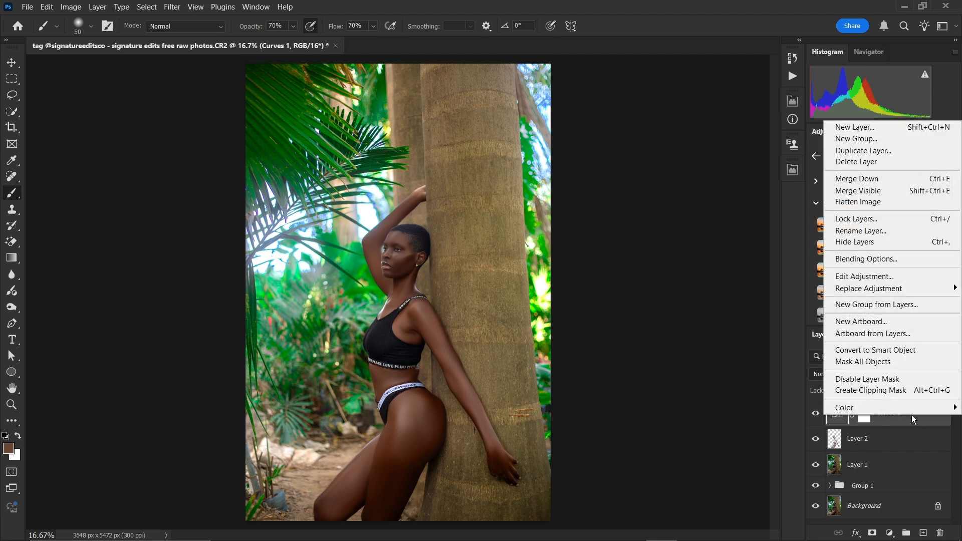
pyautogui.click(912, 417)
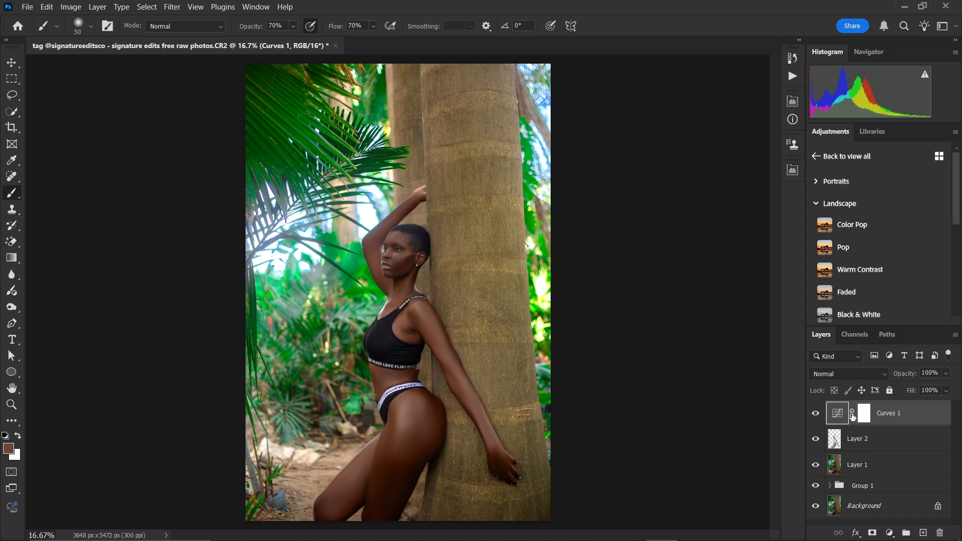
pyautogui.rightClick(915, 415)
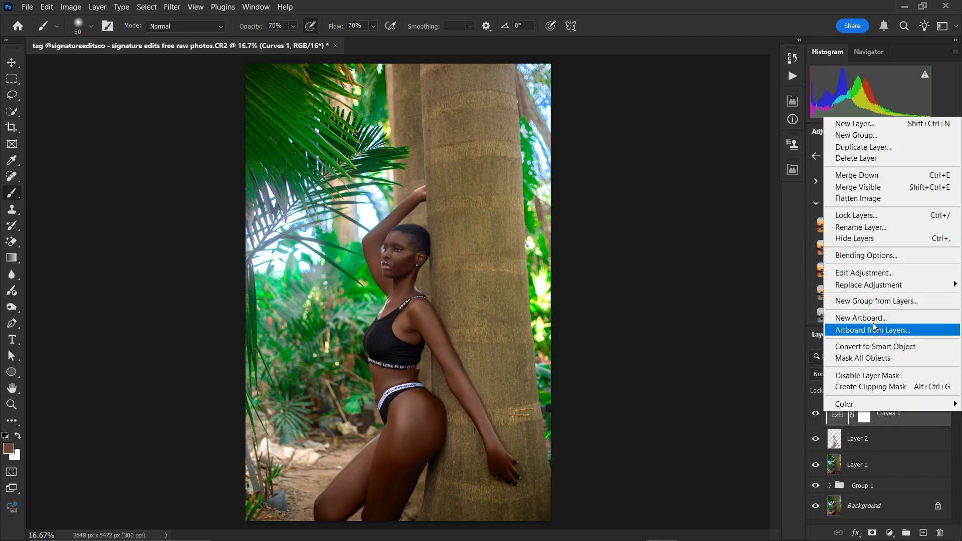
pyautogui.click(865, 254)
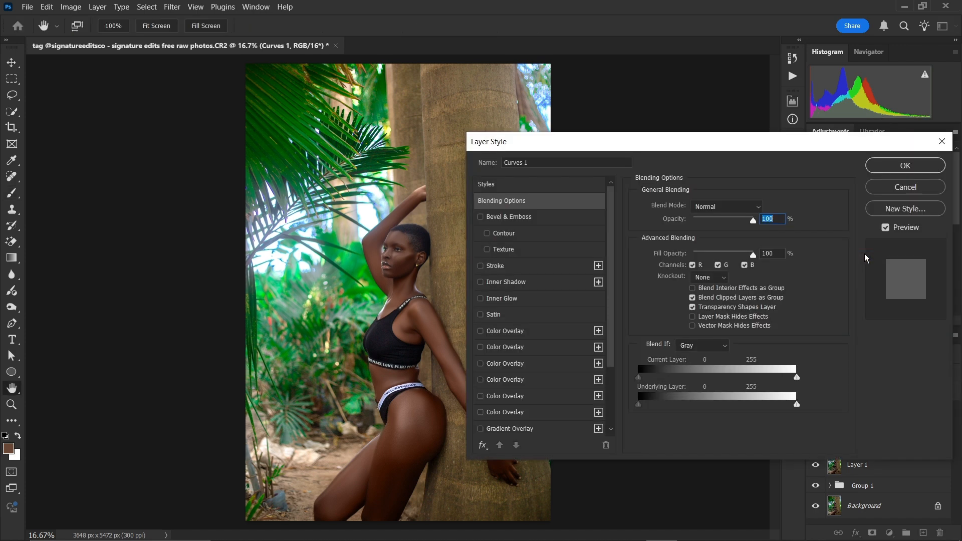
pyautogui.click(706, 349)
pyautogui.click(700, 359)
pyautogui.moveTo(651, 149); pyautogui.dragTo(659, 94)
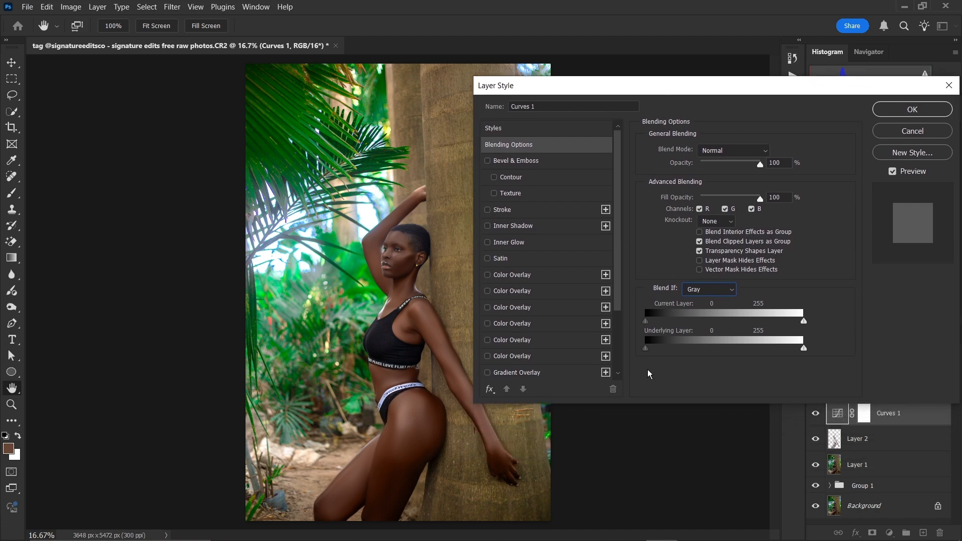
# Step: Set the black Blend If slider of the underlying layer to 101 so the Curves brightening skips dark tones
pyautogui.keyDown('ctrl'); pyautogui.click(400, 266); pyautogui.keyUp('ctrl')
pyautogui.keyDown('ctrl'); pyautogui.click(396, 314); pyautogui.keyUp('ctrl')
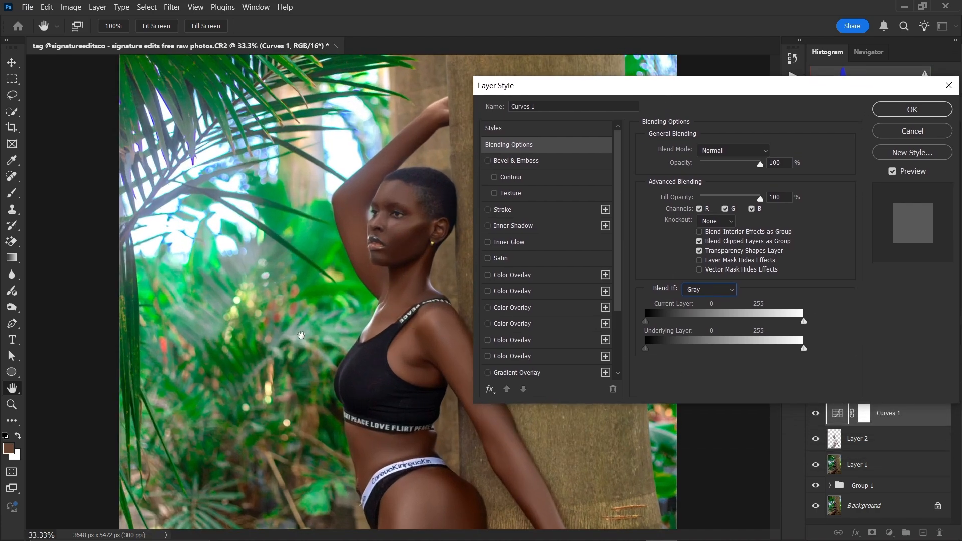
pyautogui.moveTo(416, 331); pyautogui.dragTo(304, 335)
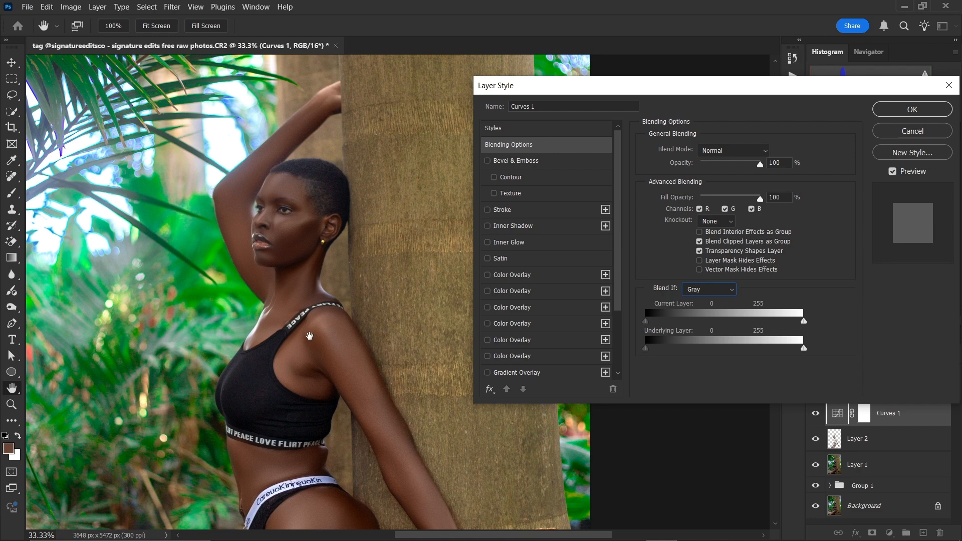
pyautogui.hotkey('ctrl', '-')
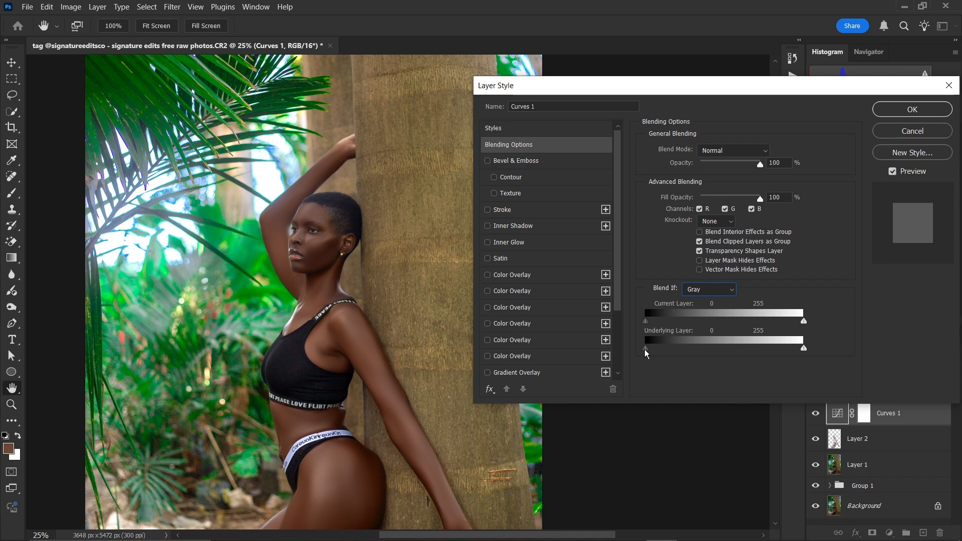
pyautogui.moveTo(648, 351); pyautogui.dragTo(706, 358)
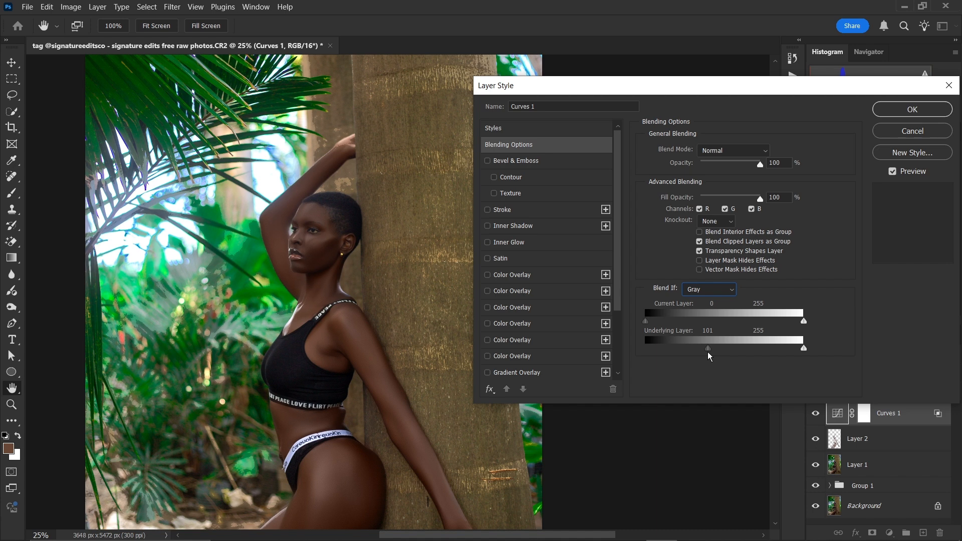
# Step: Split the underlying layer's black Blend If slider and spread it to 101 / 189 for a softer transition
pyautogui.press('alt')
pyautogui.moveTo(711, 349); pyautogui.dragTo(714, 350)
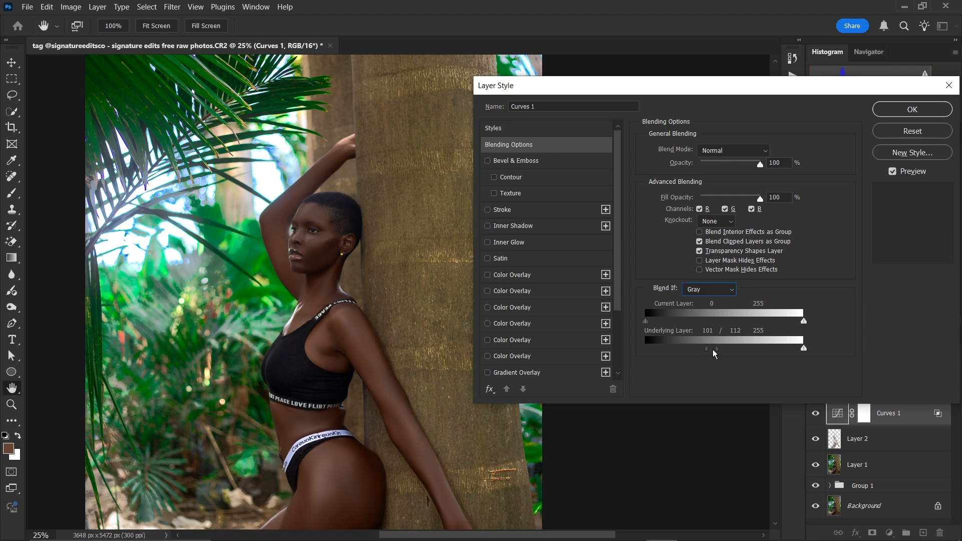
pyautogui.moveTo(712, 349); pyautogui.dragTo(713, 350)
pyautogui.moveTo(715, 351); pyautogui.dragTo(737, 356)
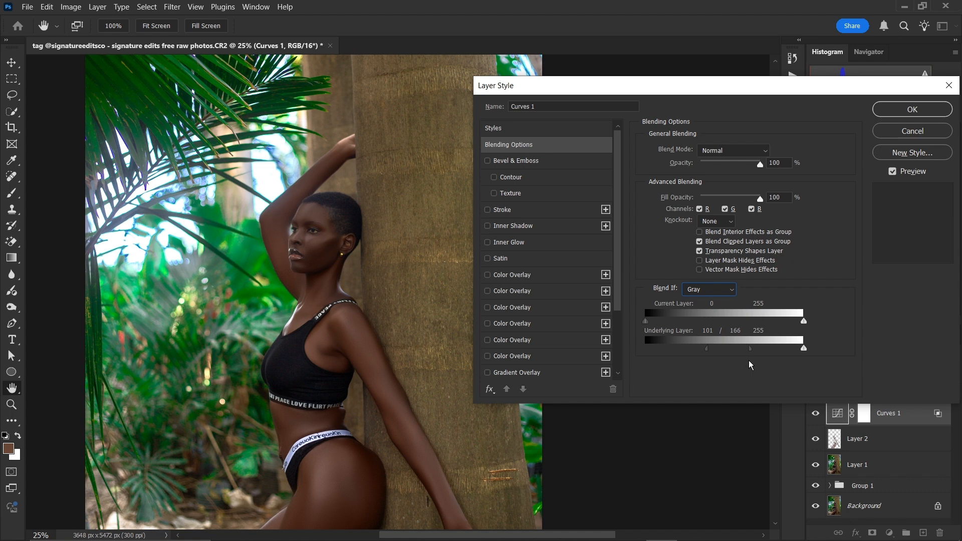
pyautogui.moveTo(760, 359)
pyautogui.mouseDown()
pyautogui.moveTo(796, 358)
pyautogui.moveTo(710, 351)
pyautogui.moveTo(758, 358)
pyautogui.mouseUp()
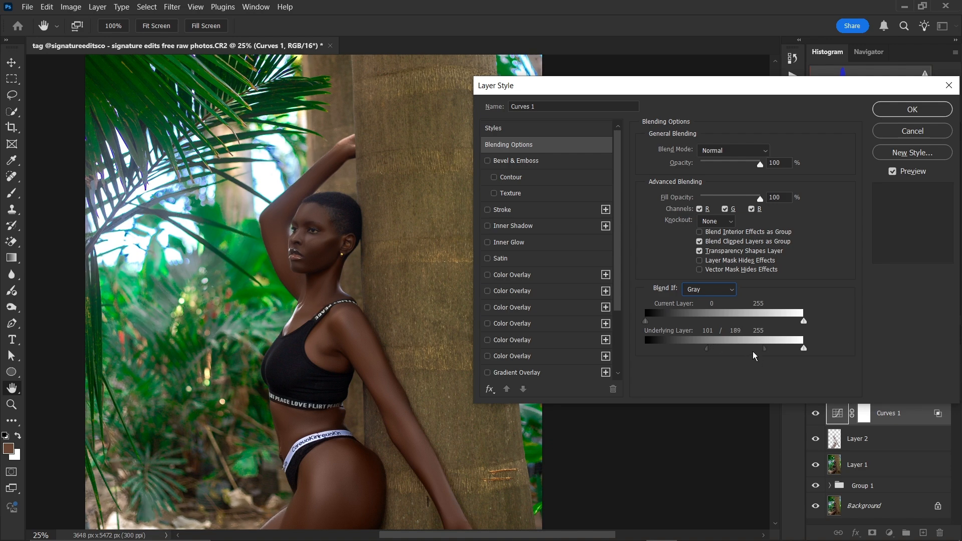
# Step: Readjust the underlying layer's split black Blend If slider to 107 / 159 and apply the blending options
pyautogui.hotkey('ctrl', '-')
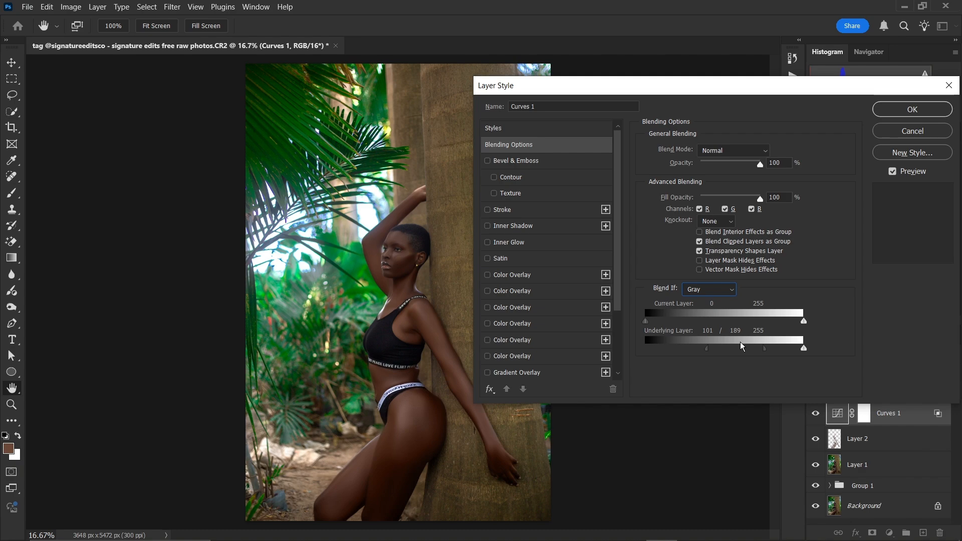
pyautogui.hotkey('ctrl', '+')
pyautogui.hotkey('ctrl', '+')
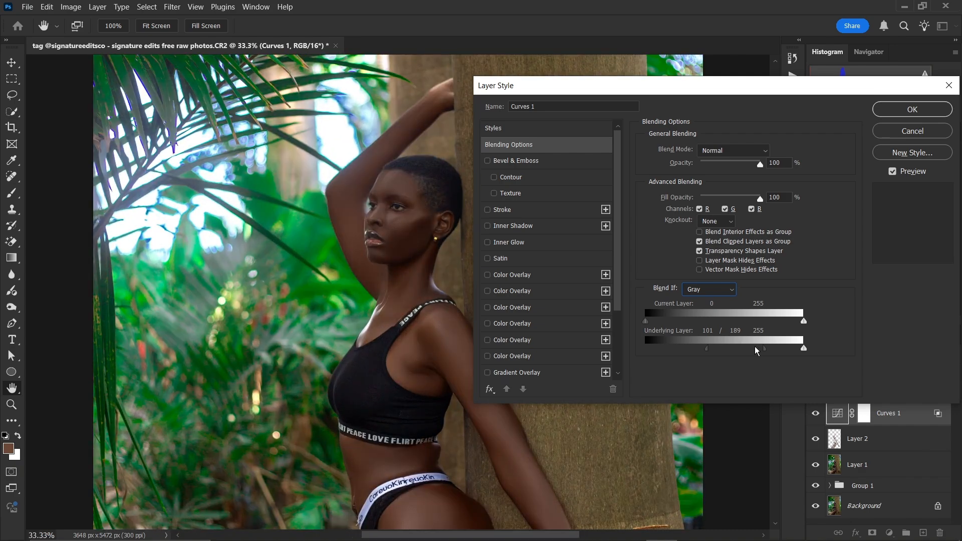
pyautogui.hotkey('ctrl', '-')
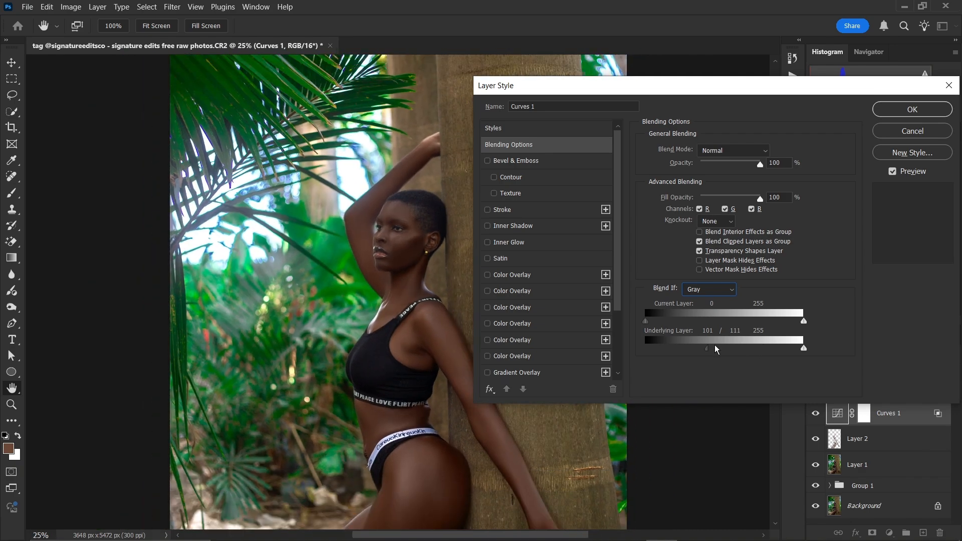
pyautogui.moveTo(714, 345); pyautogui.dragTo(751, 353)
pyautogui.moveTo(707, 349); pyautogui.dragTo(745, 354)
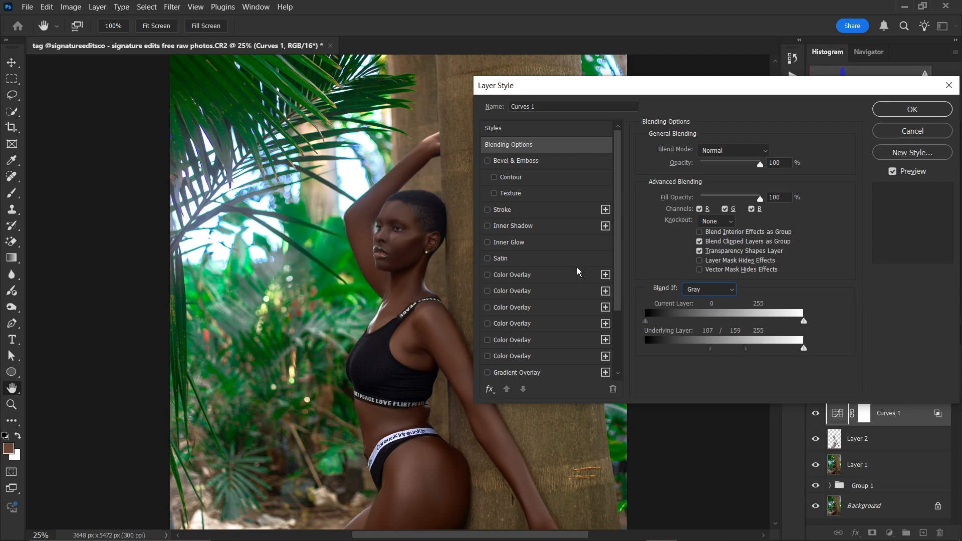
pyautogui.click(918, 107)
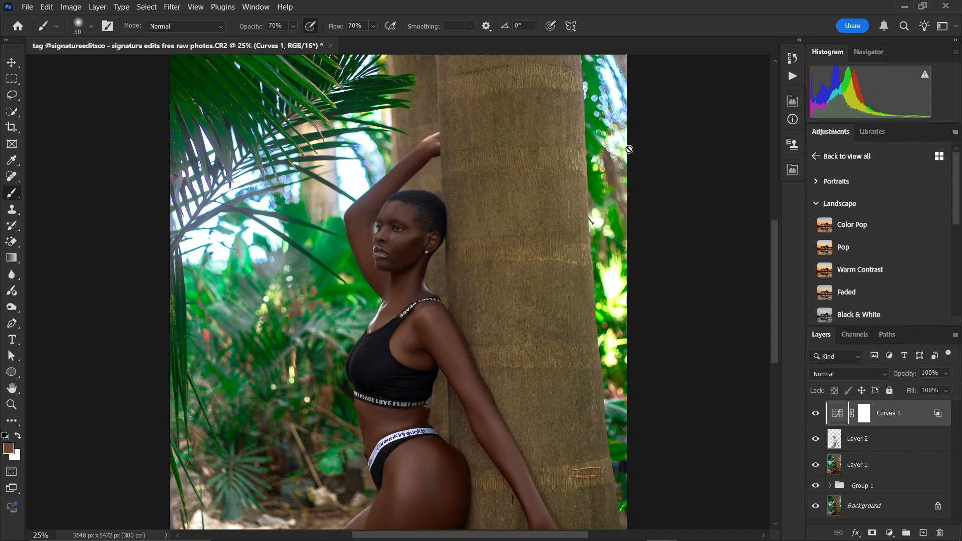
# Step: Examine the blended Curves brightening close up and on the whole figure, toggling Group 1's visibility for comparison
pyautogui.hotkey('ctrl', '+')
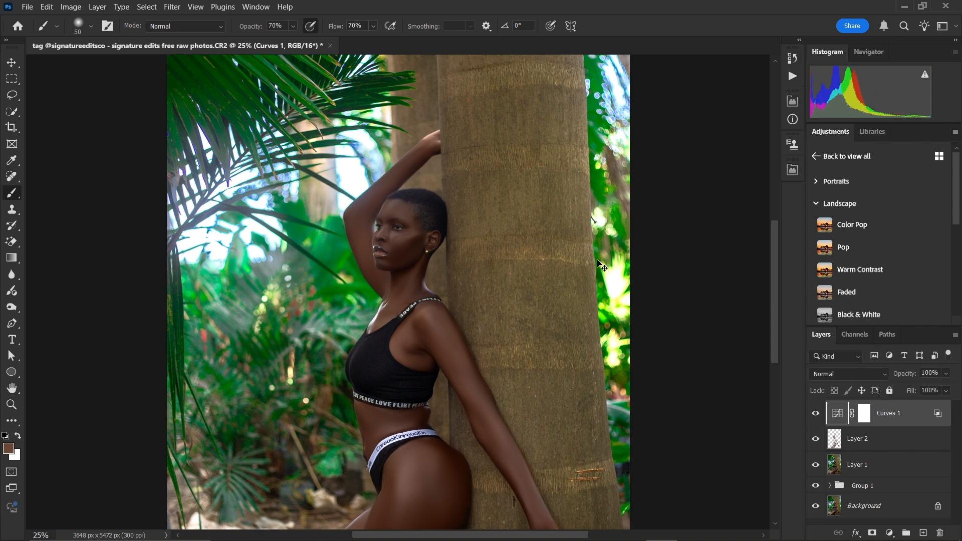
pyautogui.hotkey('ctrl', '+')
pyautogui.hotkey('ctrl', '+')
pyautogui.hotkey('ctrl', '+')
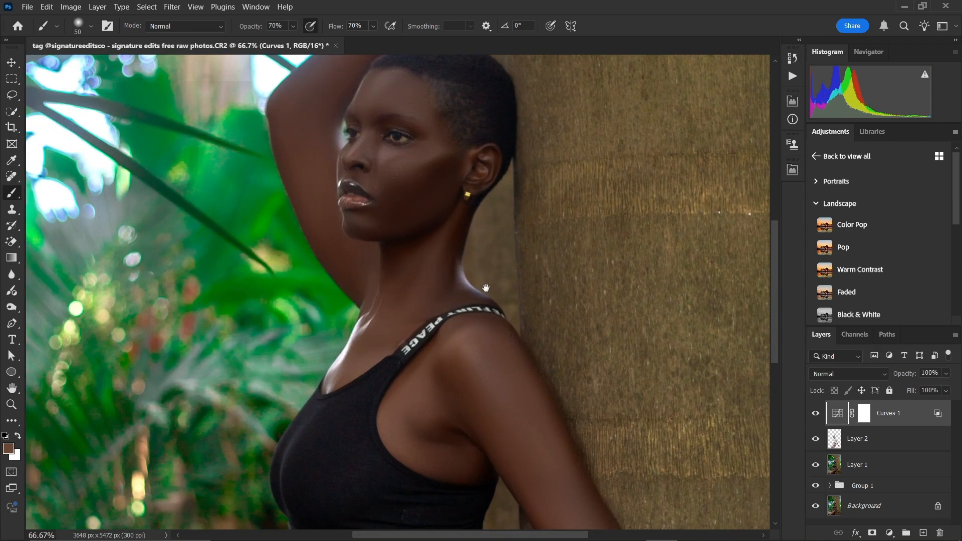
pyautogui.hotkey('ctrl', '-')
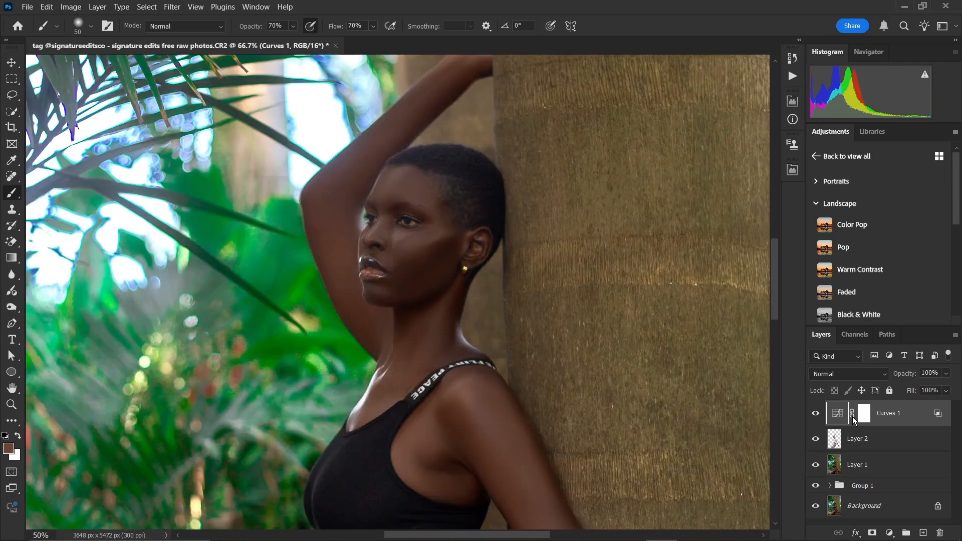
pyautogui.hotkey('ctrl', '-')
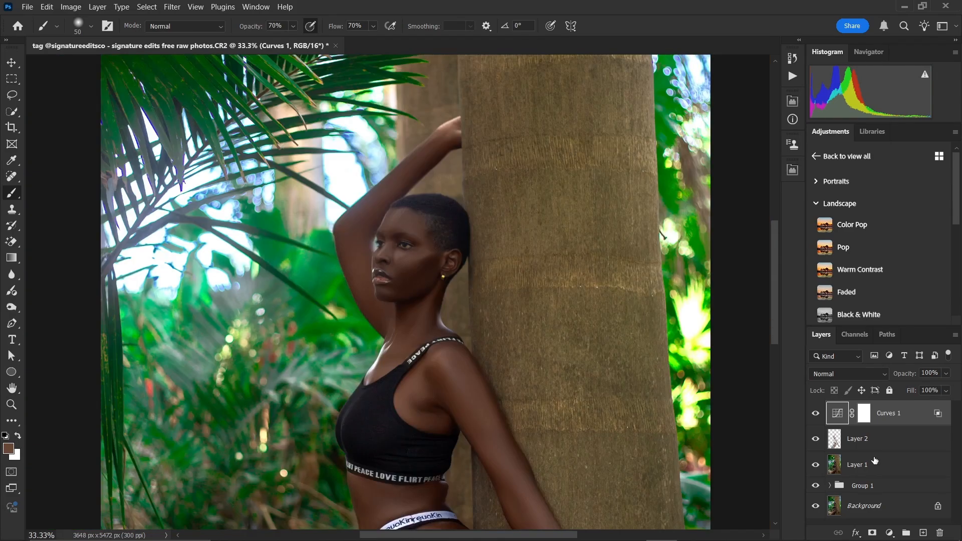
pyautogui.click(816, 486)
pyautogui.hotkey('ctrl', '-')
pyautogui.hotkey('ctrl', '-')
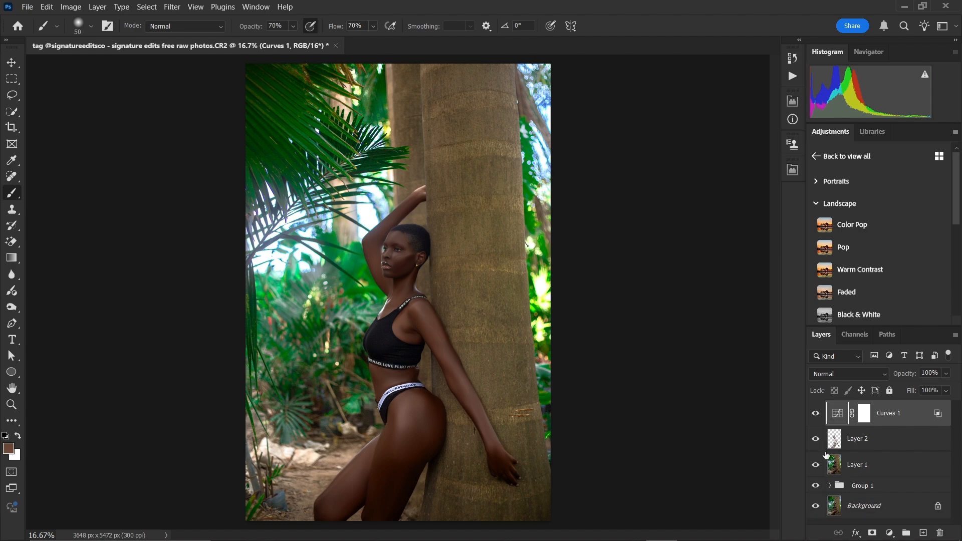
# Step: Examine the skin tone of the face and shoulders close up and again on the full image
pyautogui.hotkey('ctrl', '+')
pyautogui.hotkey('ctrl', '+')
pyautogui.hotkey('ctrl', '+')
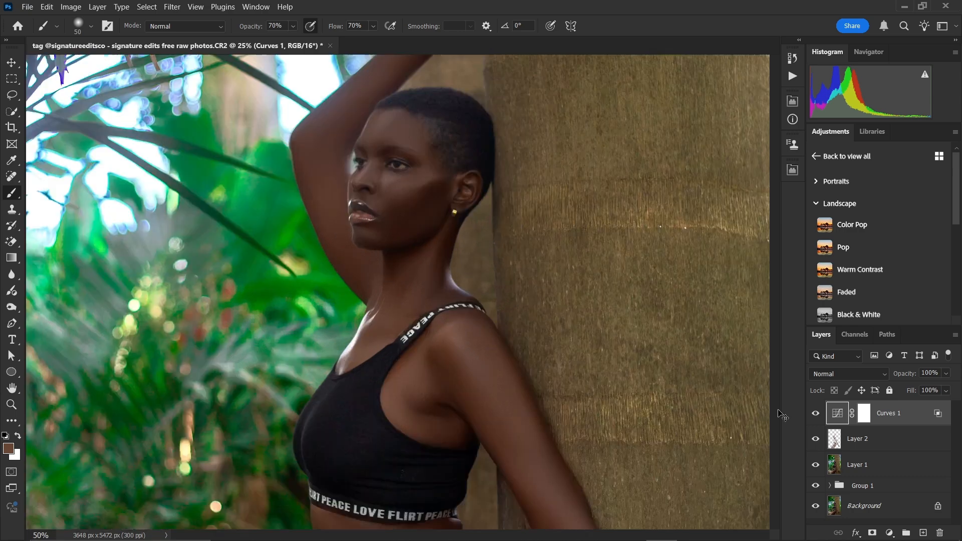
pyautogui.hotkey('ctrl', '+')
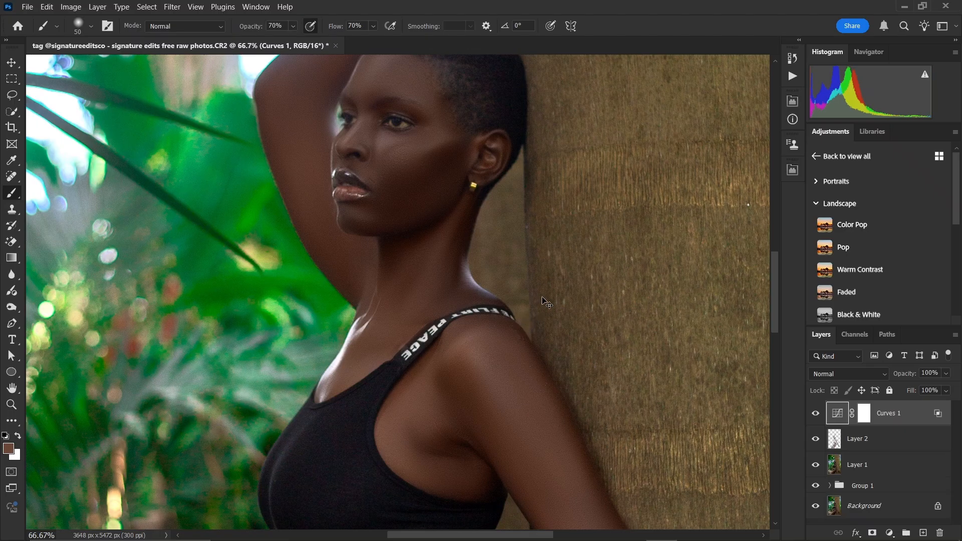
pyautogui.hotkey('ctrl', '+')
pyautogui.hotkey('ctrl', '-')
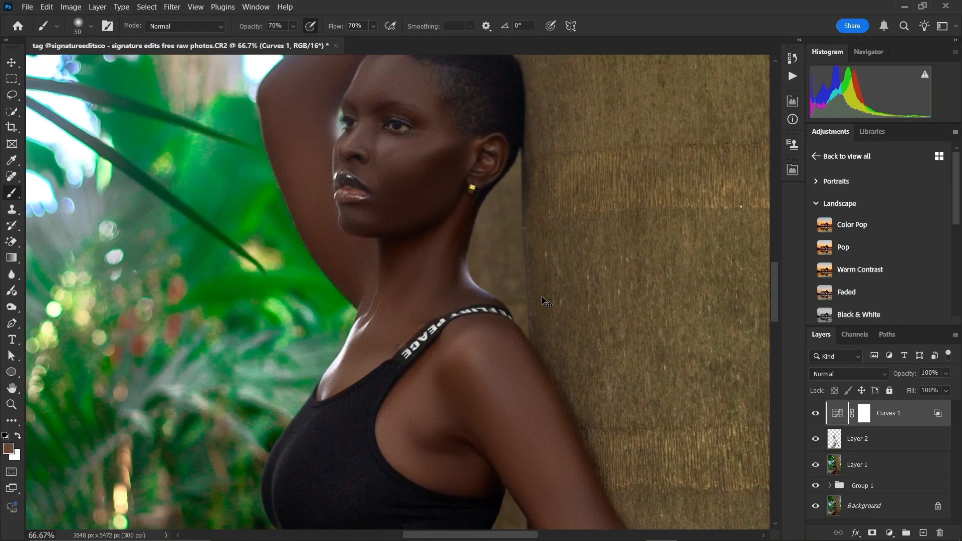
pyautogui.hotkey('ctrl', '-')
pyautogui.hotkey('ctrl', '-')
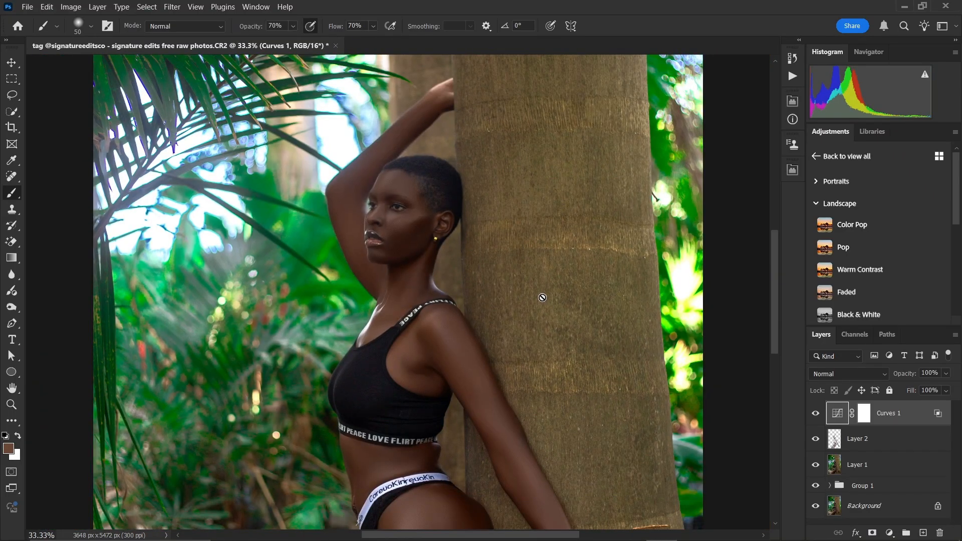
pyautogui.hotkey('ctrl', '-')
pyautogui.hotkey('ctrl', '-')
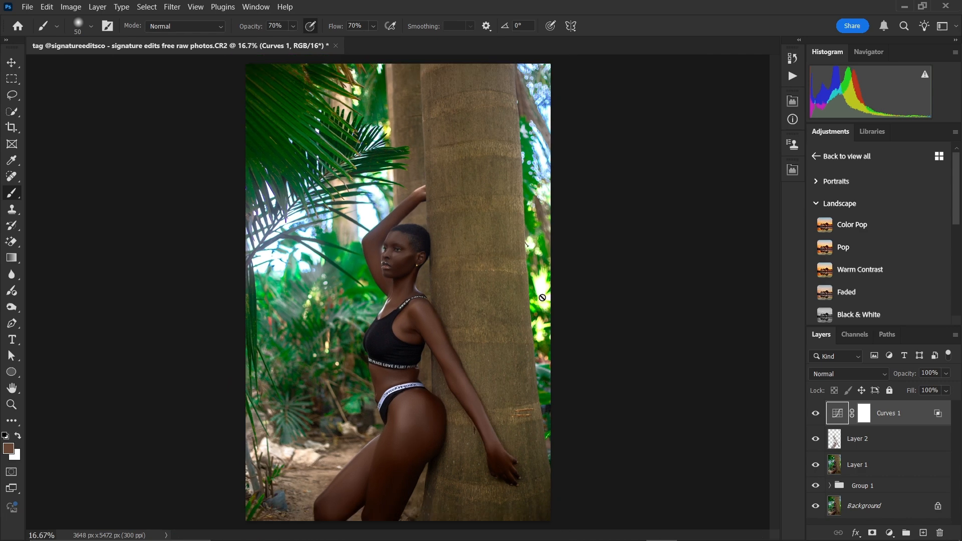
# Step: Add a Hue/Saturation adjustment layer above Curves 1, set Saturation to -100 and select its layer mask
pyautogui.hotkey('ctrl', '+')
pyautogui.hotkey('ctrl', '+')
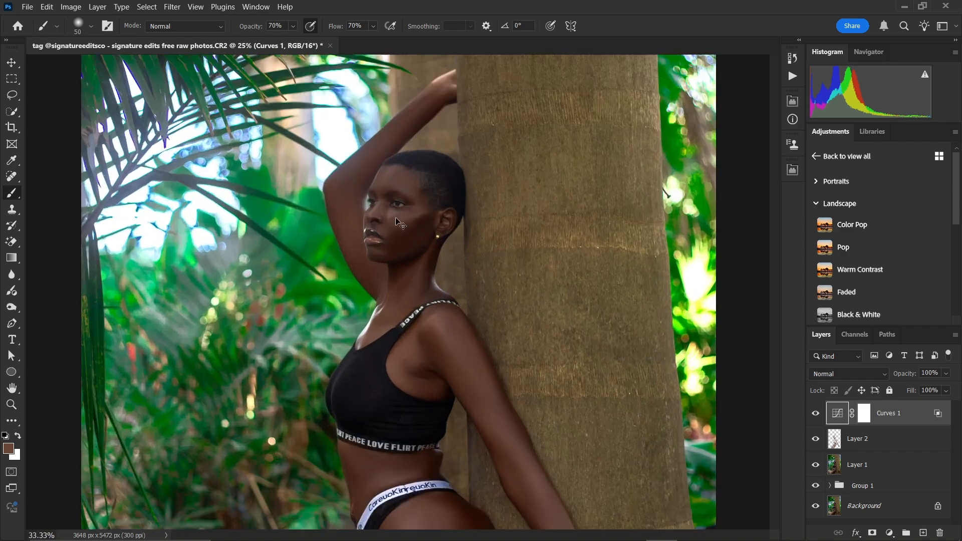
pyautogui.hotkey('ctrl', '+')
pyautogui.hotkey('ctrl', '+')
pyautogui.hotkey('ctrl', '+')
pyautogui.moveTo(406, 187); pyautogui.dragTo(453, 322)
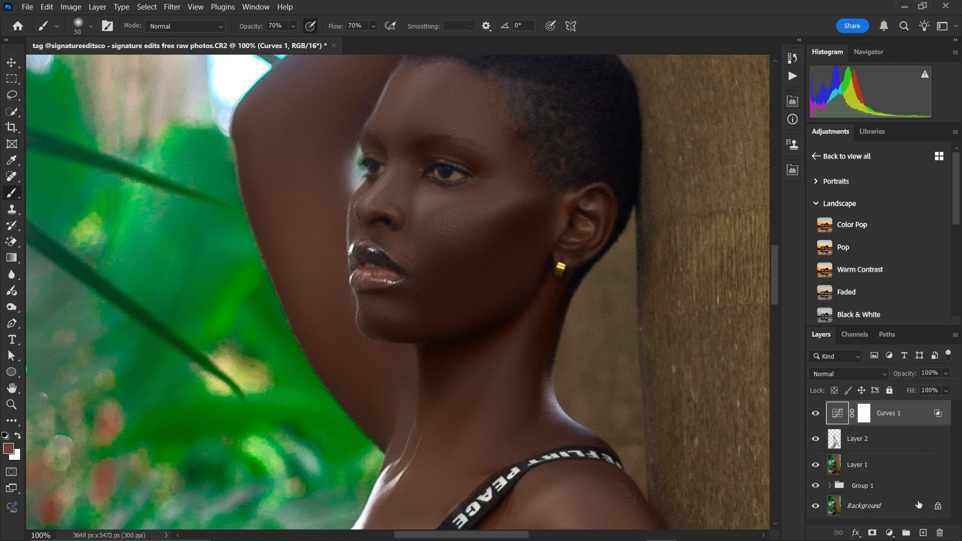
pyautogui.click(889, 533)
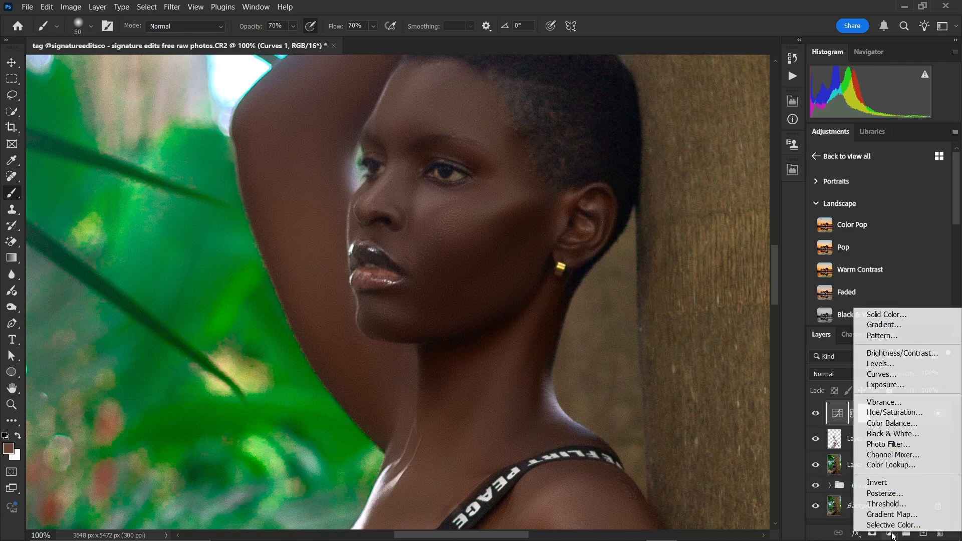
pyautogui.click(911, 412)
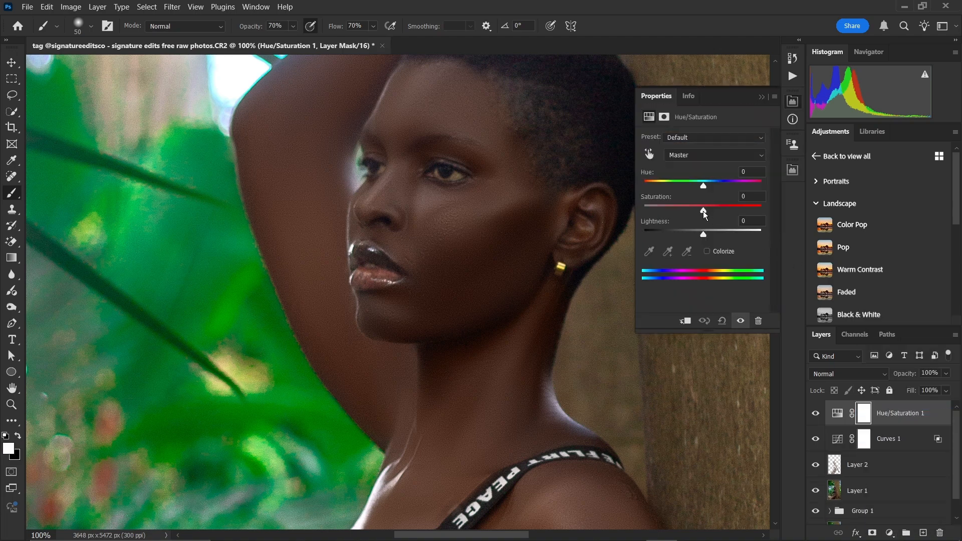
pyautogui.click(702, 210)
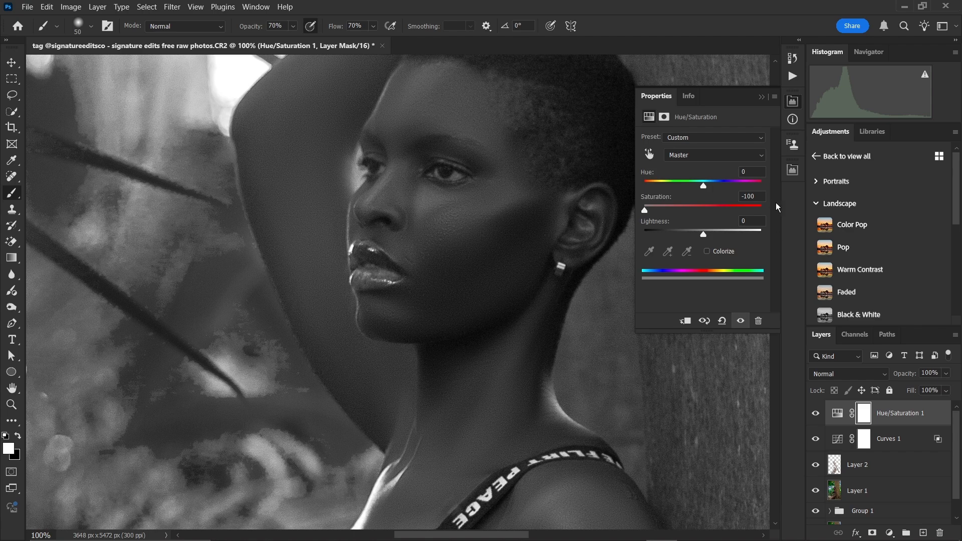
pyautogui.click(861, 417)
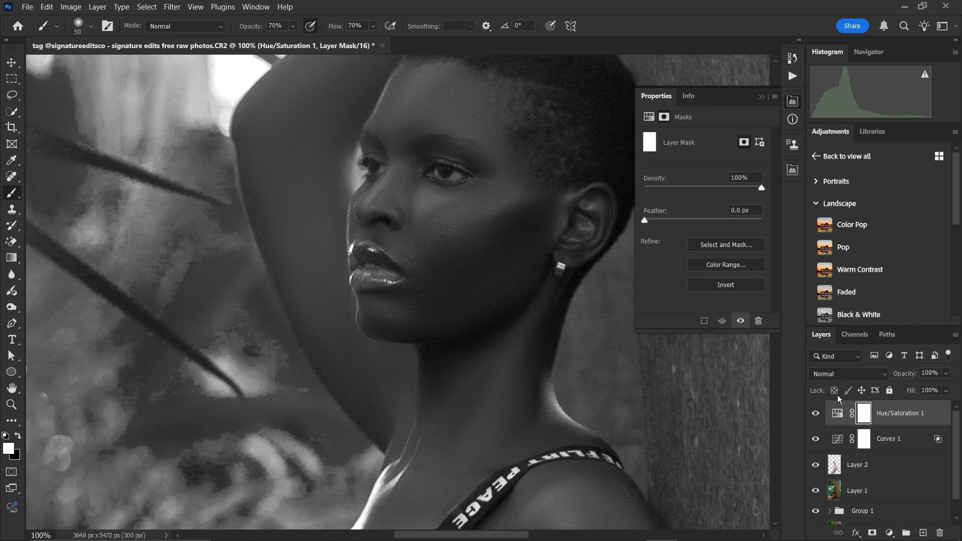
# Step: Invert the Hue/Saturation 1 mask to black and set the brush to 100% opacity and 100% flow
pyautogui.hotkey('ctrl', 'i')
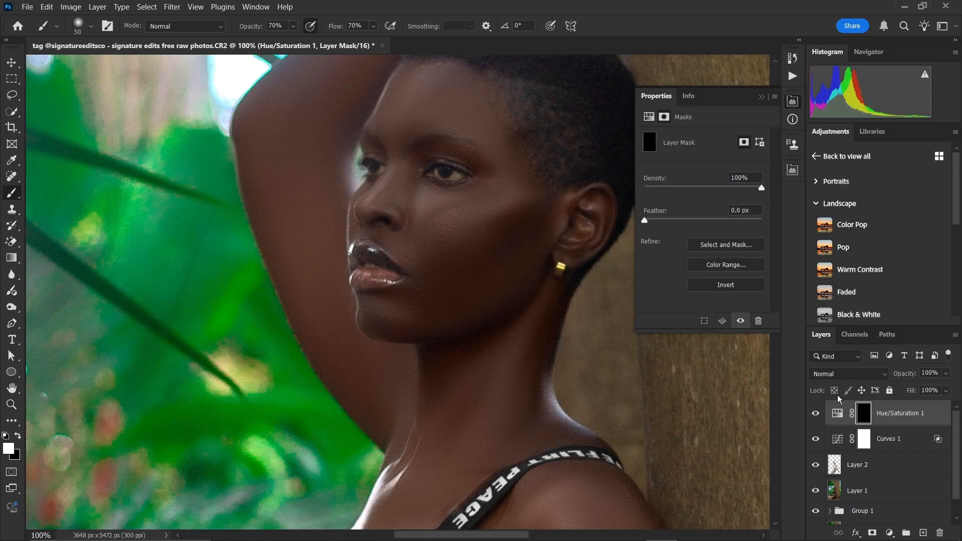
pyautogui.hotkey('ctrl', '+')
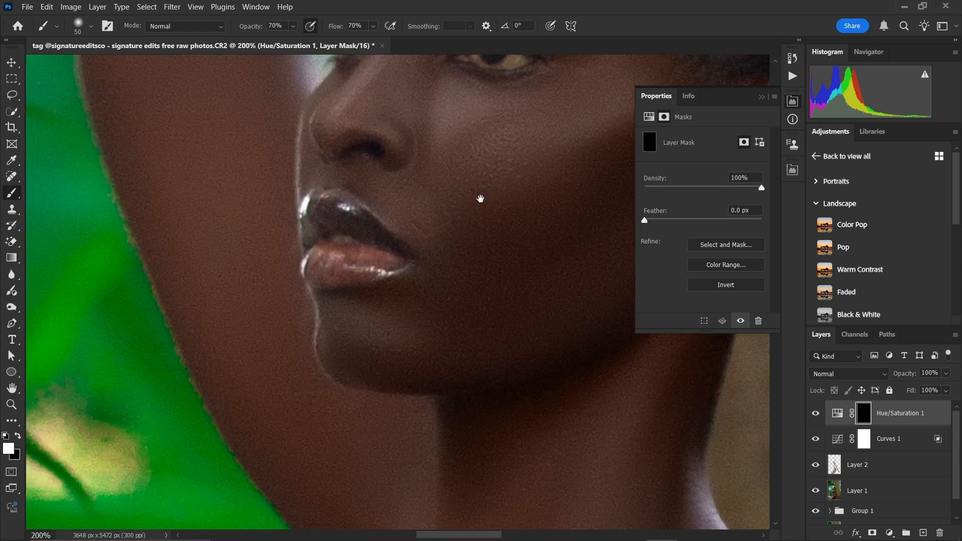
pyautogui.moveTo(479, 199); pyautogui.dragTo(439, 321)
pyautogui.press('[')
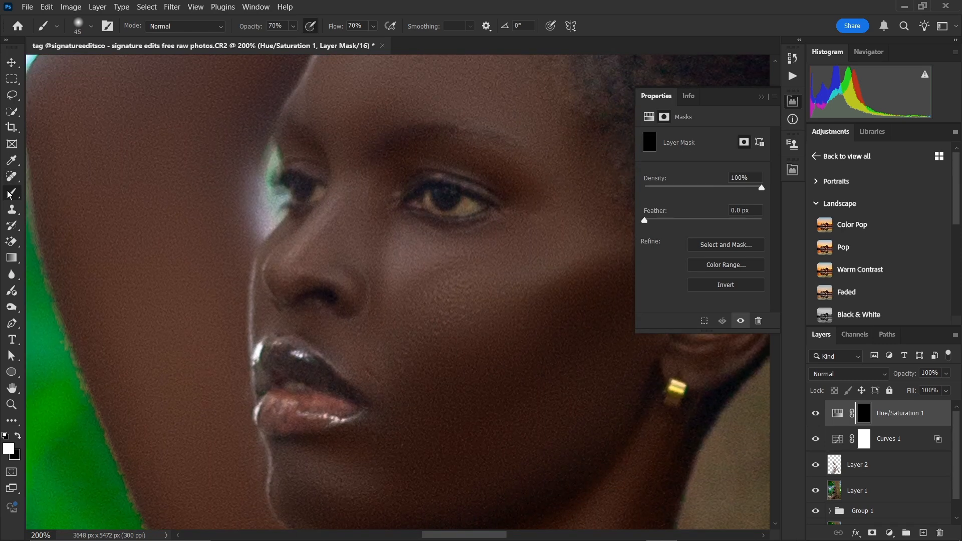
pyautogui.click(293, 26)
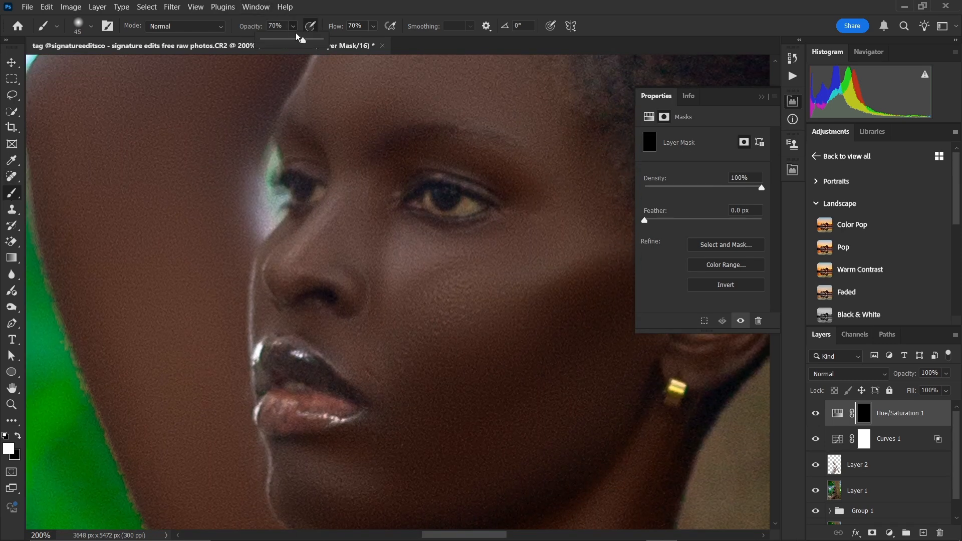
pyautogui.moveTo(302, 40); pyautogui.dragTo(435, 44)
pyautogui.click(373, 26)
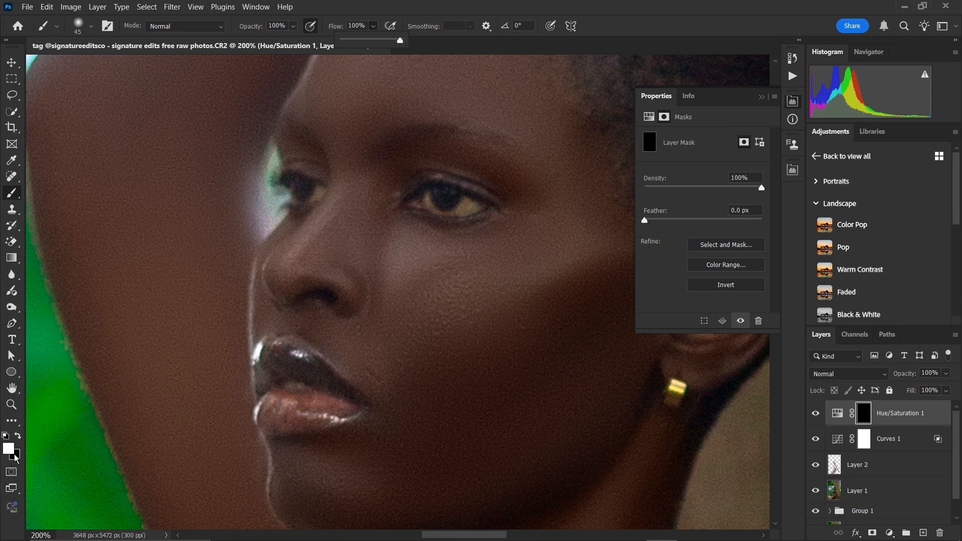
# Step: Paint white over both of the model's eyes on the Hue/Saturation 1 mask, using a brush of size 15 and smaller
pyautogui.hotkey('ctrl', '-')
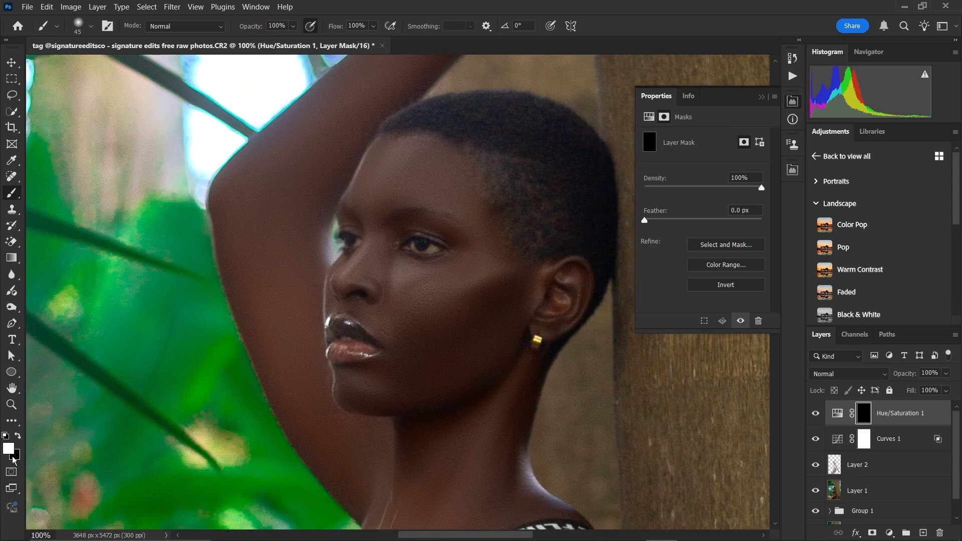
pyautogui.hotkey('ctrl', '-')
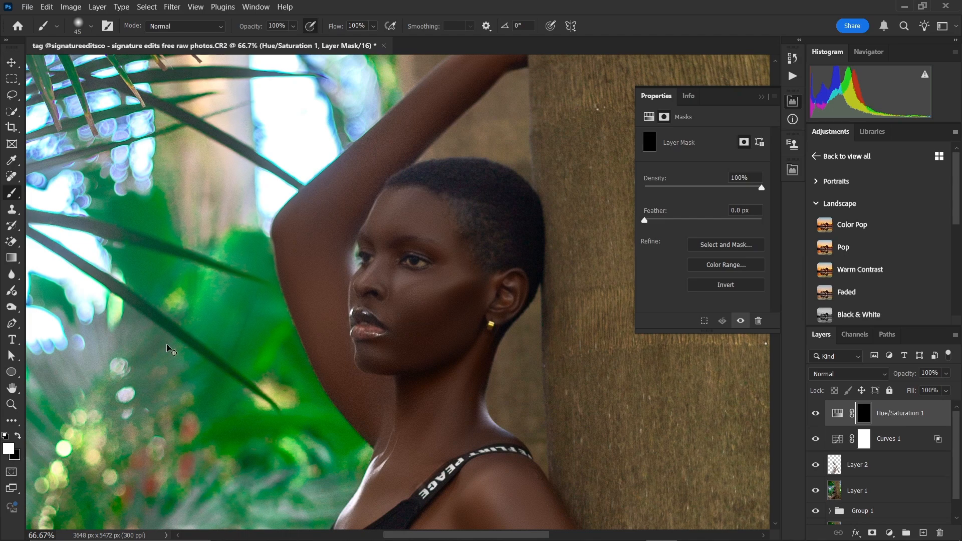
pyautogui.hotkey('ctrl', '+')
pyautogui.hotkey('ctrl', '+')
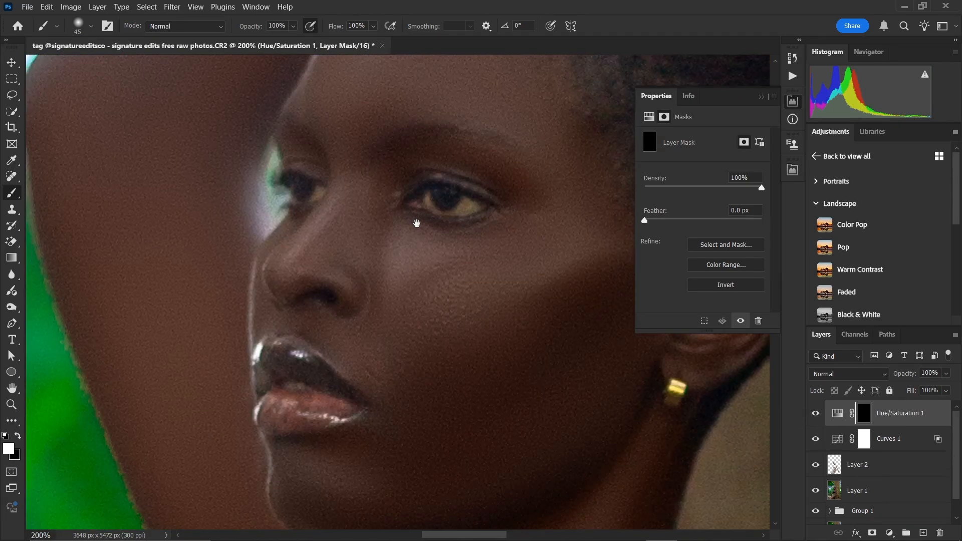
pyautogui.moveTo(415, 223); pyautogui.dragTo(364, 270)
pyautogui.press('[')
pyautogui.press('[')
pyautogui.press('[')
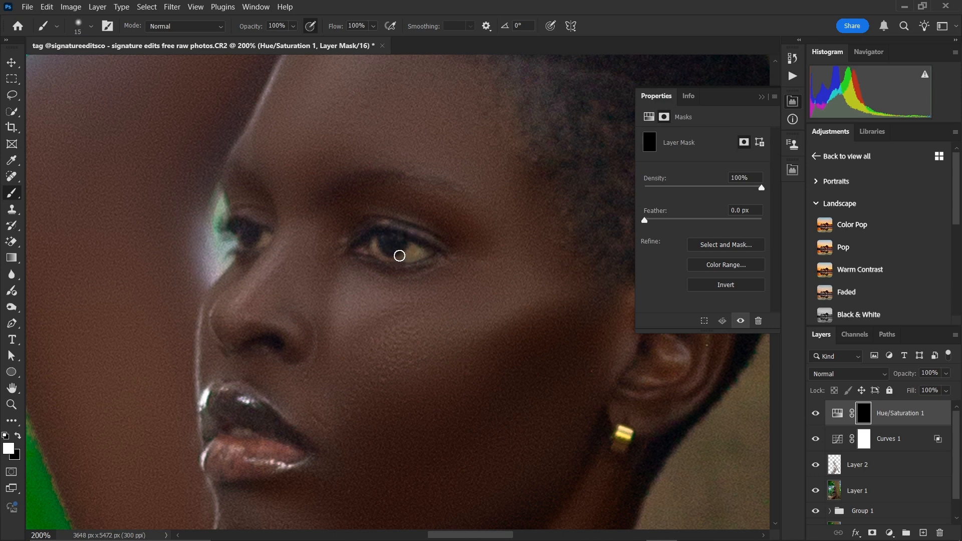
pyautogui.moveTo(399, 258)
pyautogui.mouseDown()
pyautogui.moveTo(423, 251)
pyautogui.moveTo(369, 250)
pyautogui.moveTo(374, 244)
pyautogui.mouseUp()
pyautogui.press('[')
pyautogui.press('[')
pyautogui.moveTo(266, 233); pyautogui.dragTo(250, 243)
# Step: Compare the model's eyes with Hue/Saturation 1 hidden and shown, on the full image and closer up
pyautogui.hotkey('ctrl', '-')
pyautogui.hotkey('ctrl', '-')
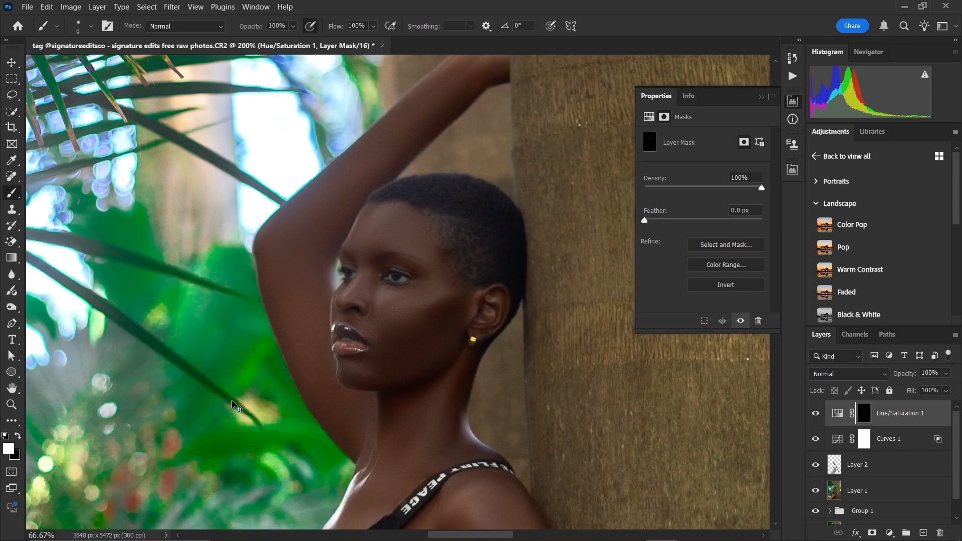
pyautogui.hotkey('ctrl', '-')
pyautogui.hotkey('ctrl', '-')
pyautogui.hotkey('ctrl', '-')
pyautogui.hotkey('ctrl', '-')
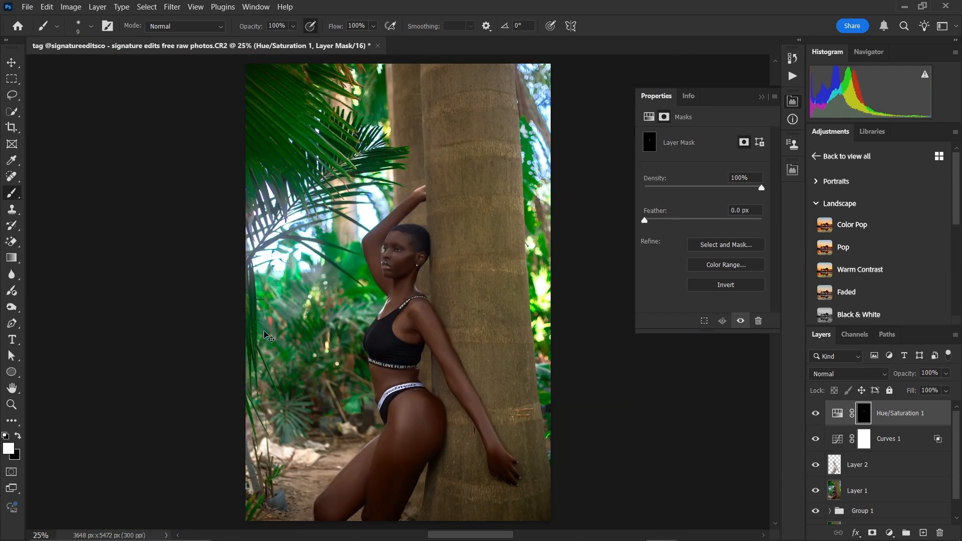
pyautogui.hotkey('ctrl', '+')
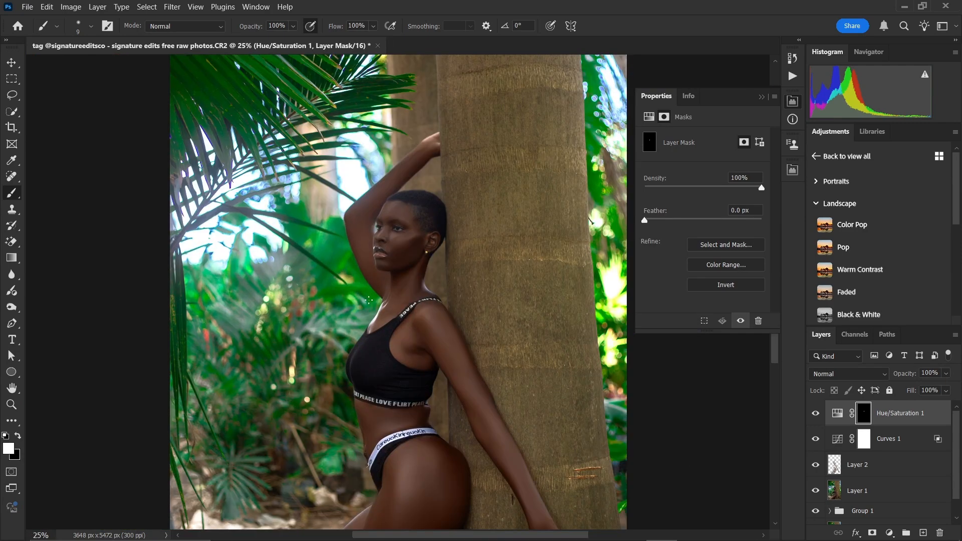
pyautogui.click(761, 98)
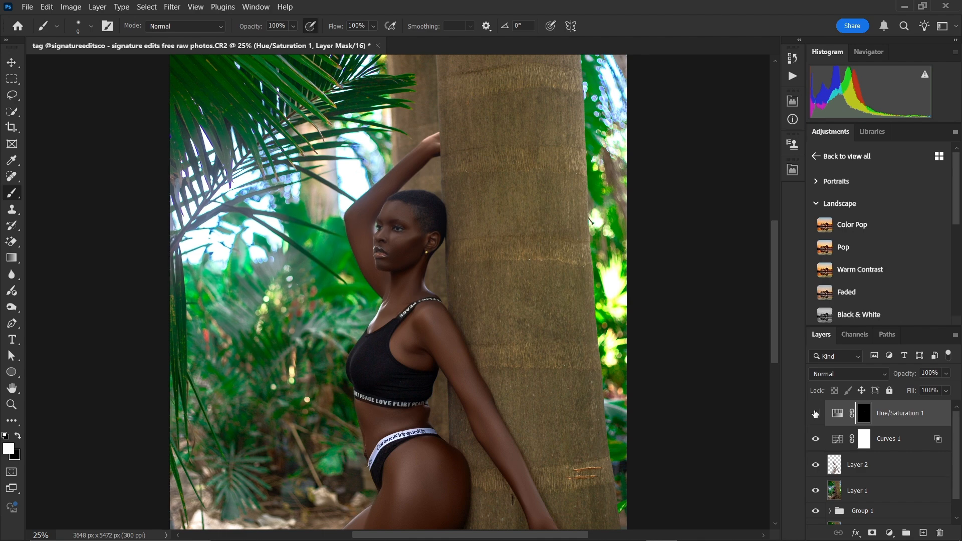
pyautogui.hotkey('ctrl', '+')
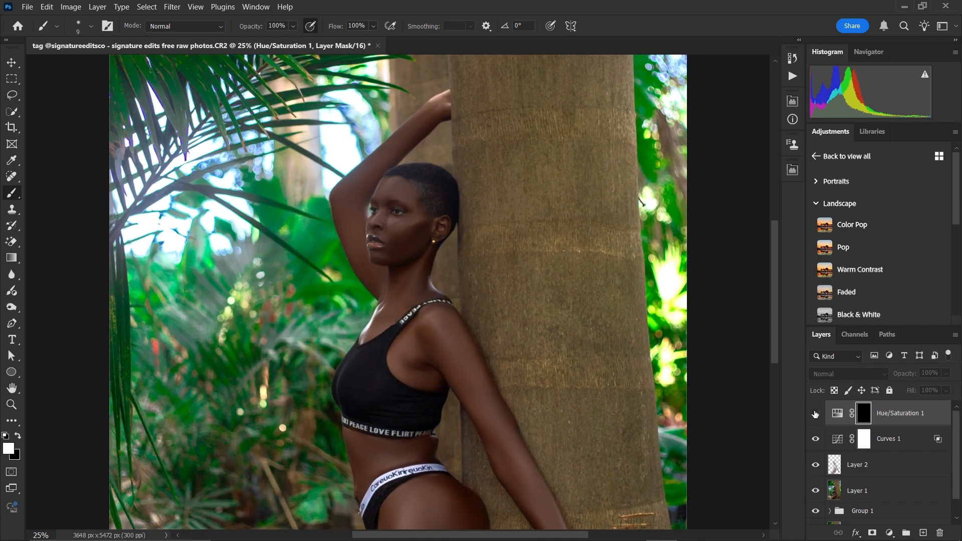
pyautogui.hotkey('ctrl', '+')
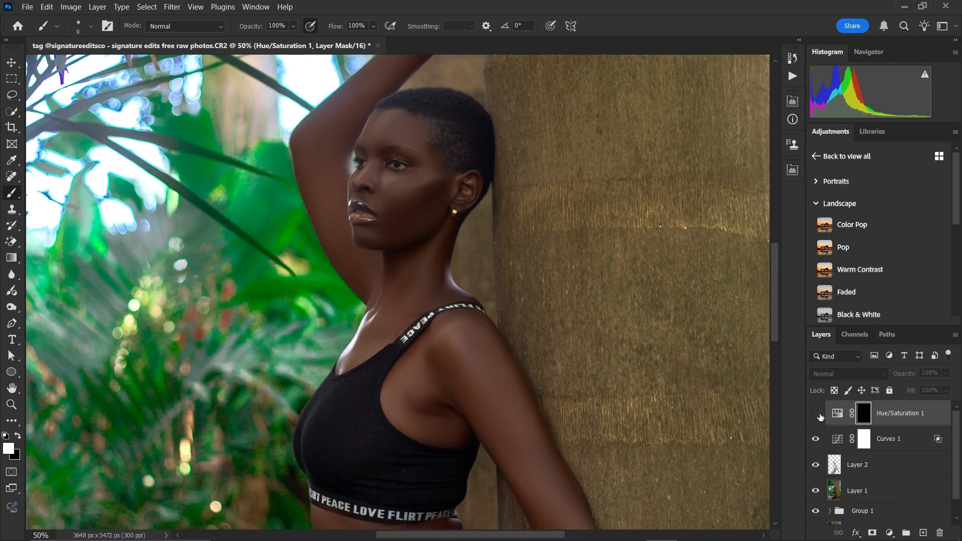
pyautogui.click(815, 413)
pyautogui.click(815, 413)
pyautogui.click(816, 415)
# Step: Compare the photo with Curves 1 hidden and shown, and examine the whole figure
pyautogui.click(814, 442)
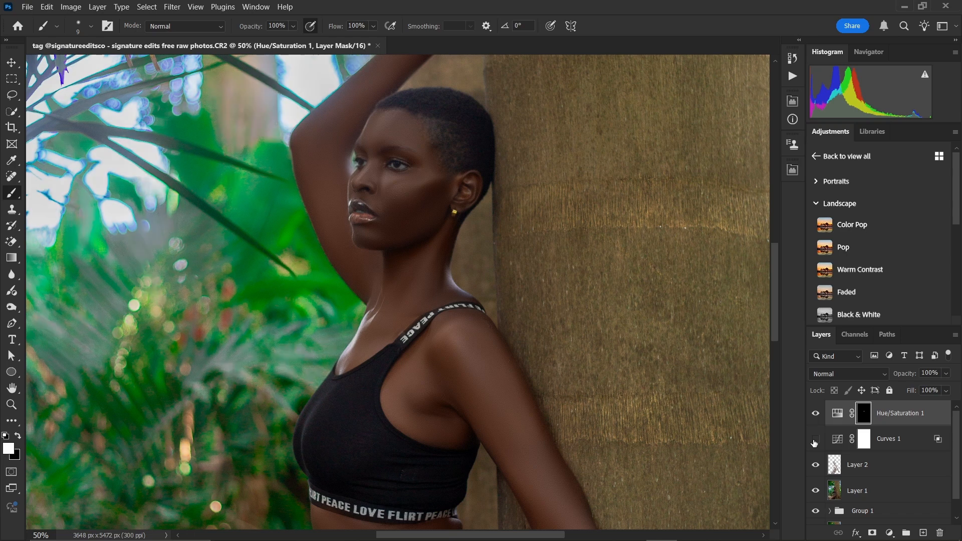
pyautogui.click(814, 440)
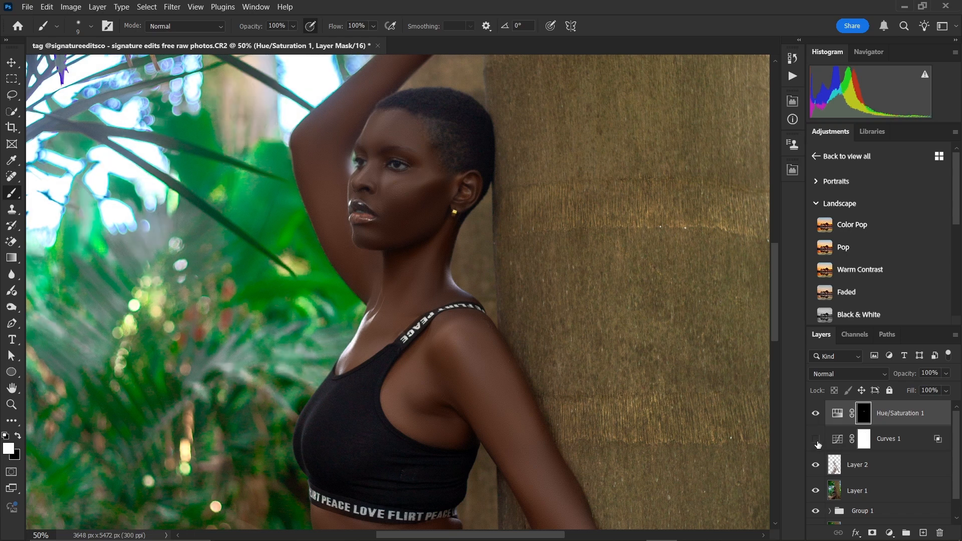
pyautogui.click(816, 443)
pyautogui.click(816, 440)
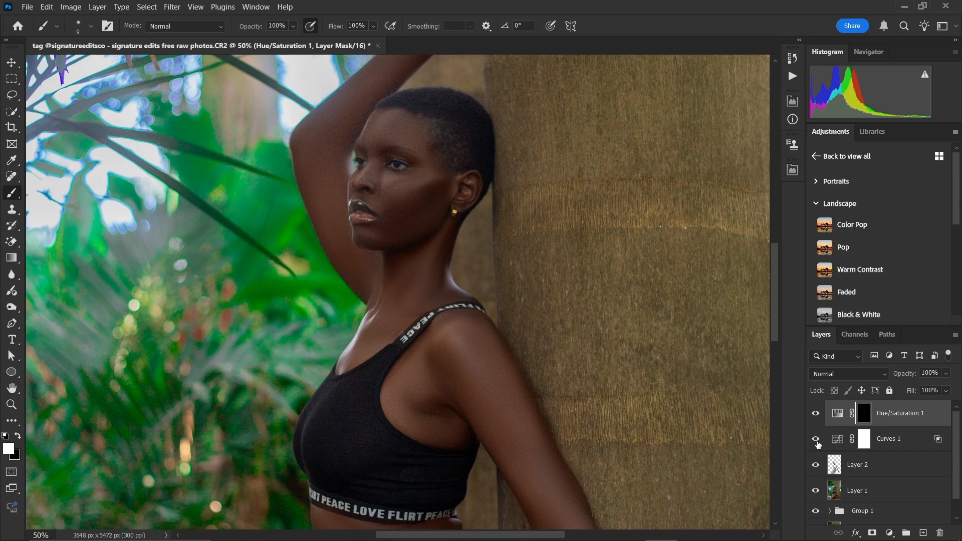
pyautogui.hotkey('ctrl', '-')
pyautogui.hotkey('ctrl', '-')
pyautogui.hotkey('ctrl', '-')
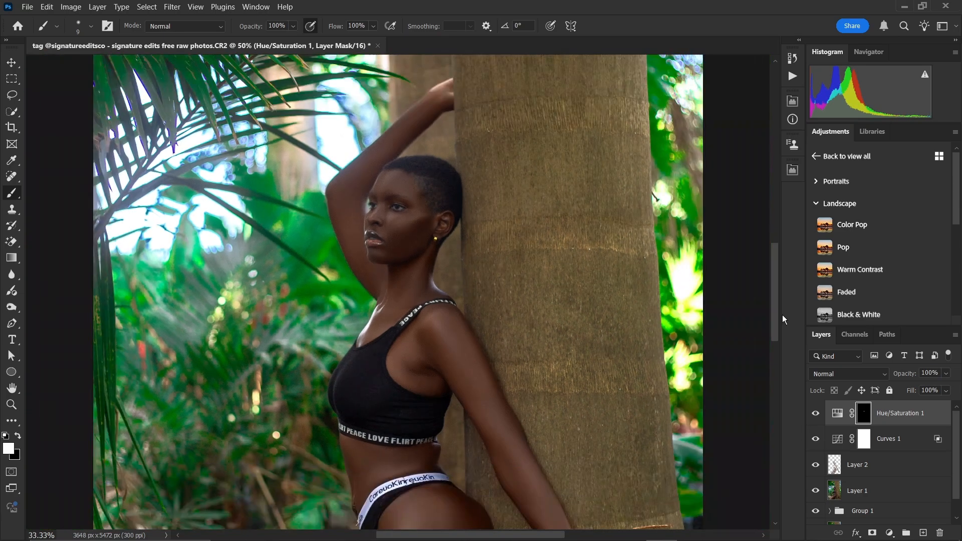
pyautogui.hotkey('ctrl', '+')
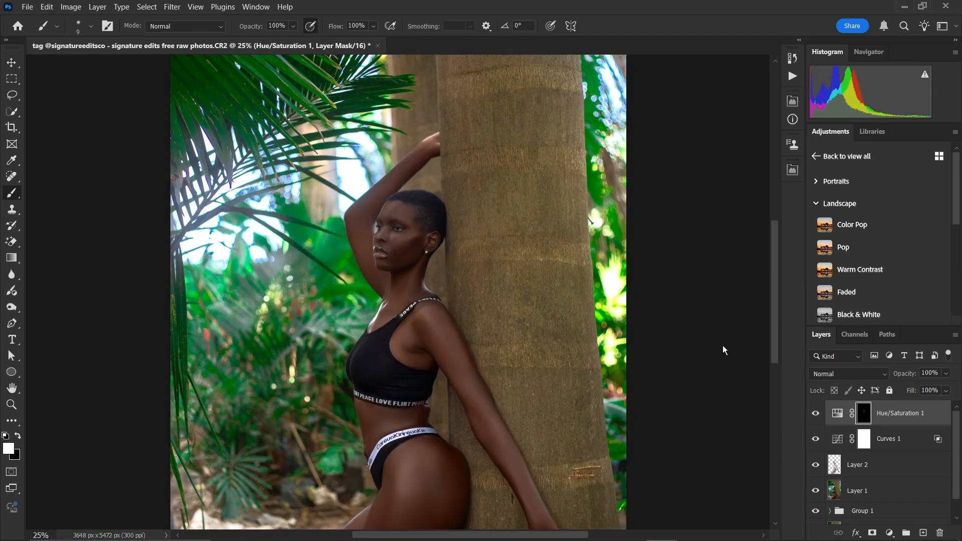
pyautogui.hotkey('ctrl', '-')
pyautogui.hotkey('ctrl', '+')
pyautogui.moveTo(629, 395); pyautogui.dragTo(623, 316)
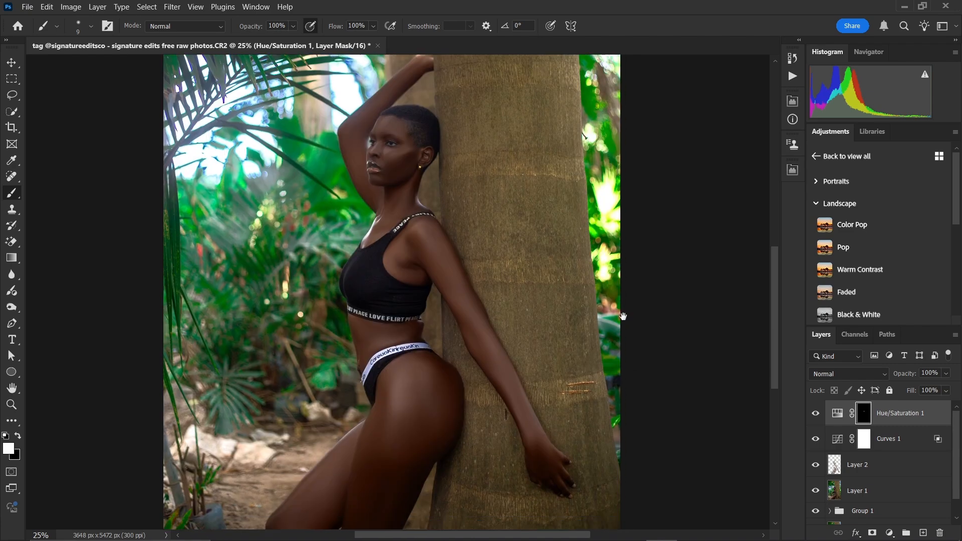
# Step: Add a Selective Color adjustment layer above Hue/Saturation 1, reset the Cyan of its Reds to 0%, and duplicate the layer
pyautogui.click(889, 534)
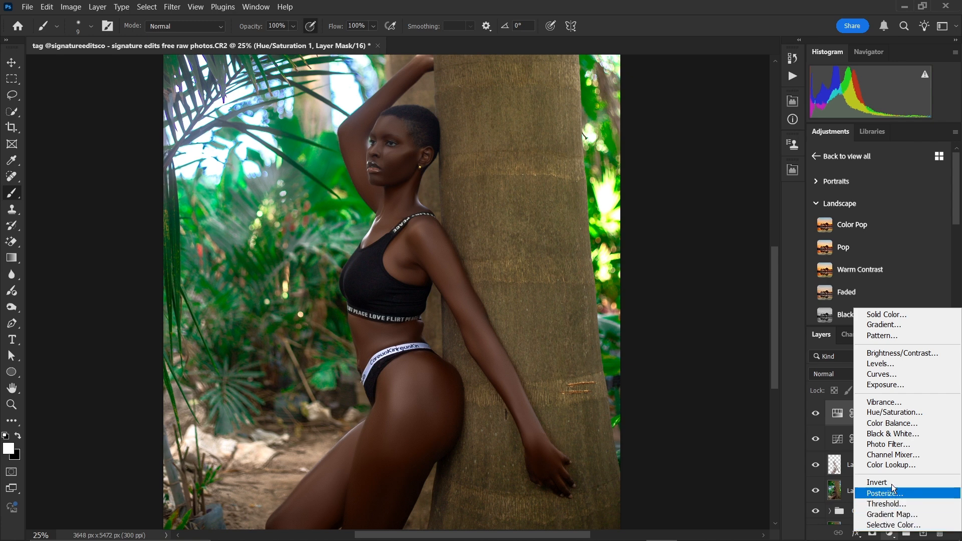
pyautogui.click(885, 525)
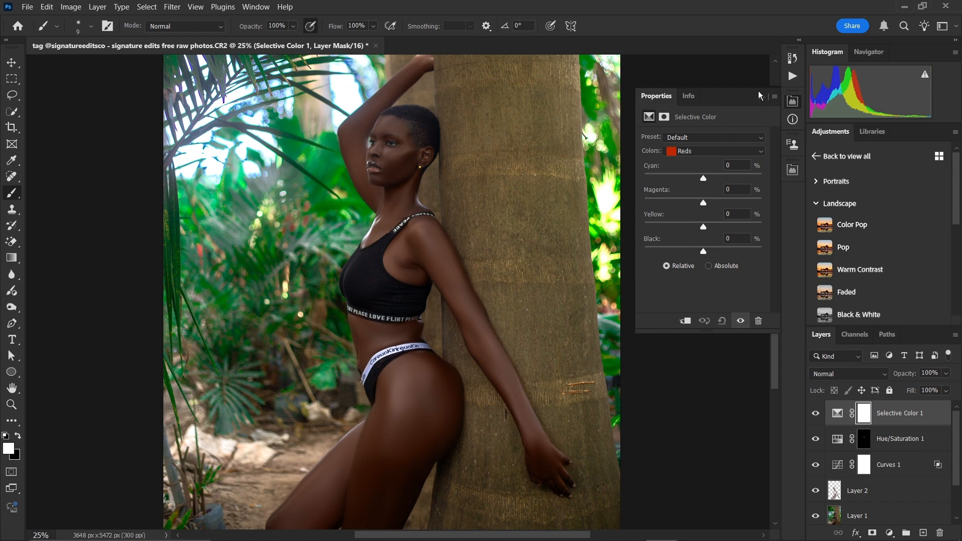
pyautogui.click(707, 152)
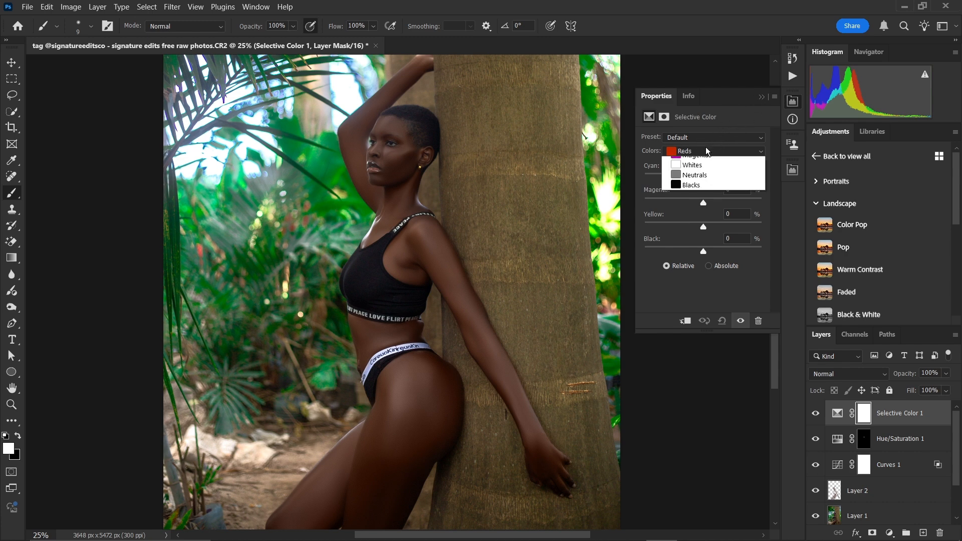
pyautogui.click(707, 149)
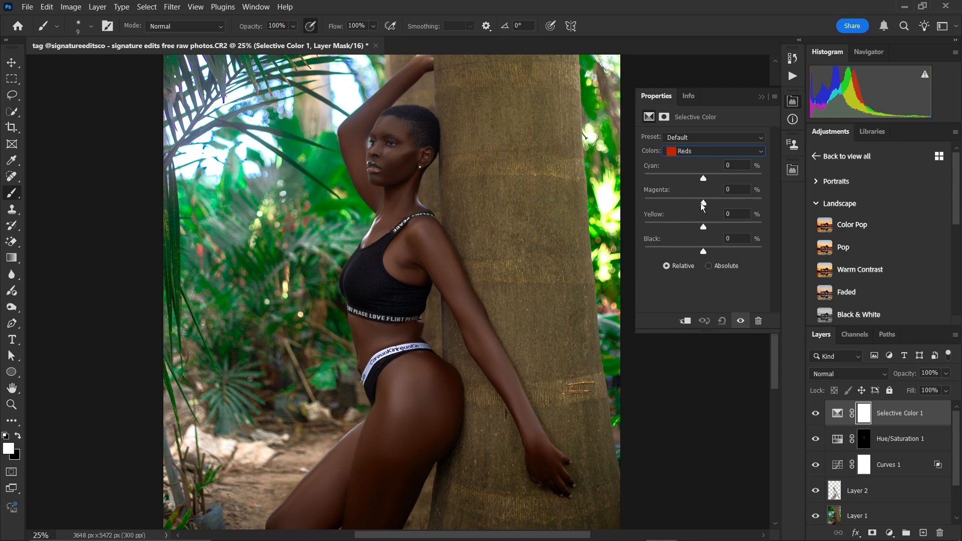
pyautogui.moveTo(720, 176)
pyautogui.mouseDown()
pyautogui.moveTo(731, 176)
pyautogui.moveTo(711, 179)
pyautogui.mouseUp()
pyautogui.click(744, 164)
pyautogui.write('0')
pyautogui.click(760, 97)
pyautogui.moveTo(899, 414); pyautogui.dragTo(922, 533)
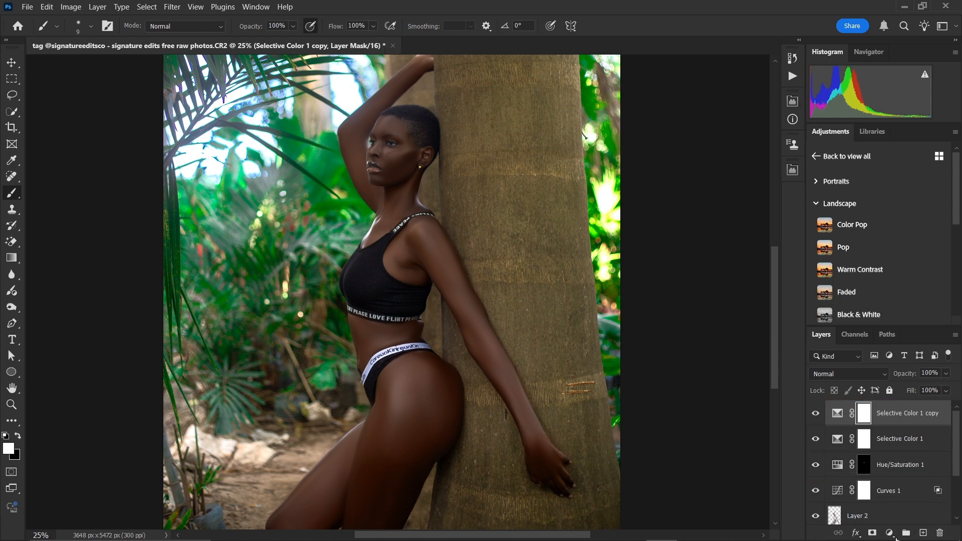
# Step: Add a second Hue/Saturation adjustment layer on top of the stack and slightly lower the Lightness of its Reds
pyautogui.click(889, 533)
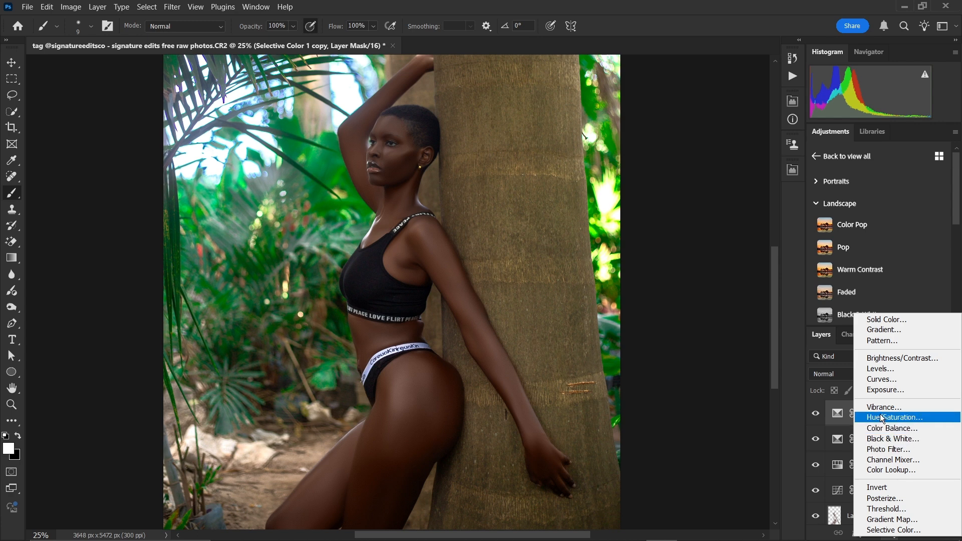
pyautogui.click(792, 101)
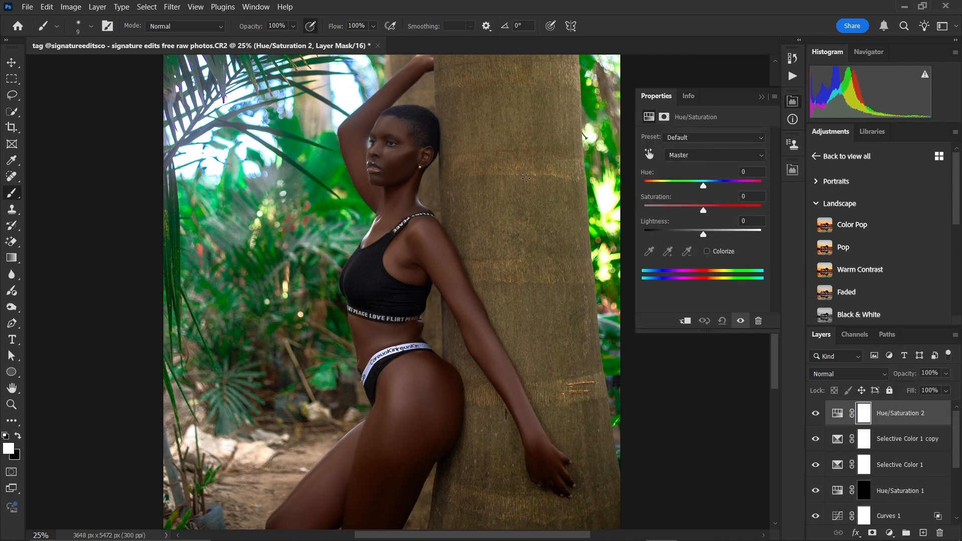
pyautogui.click(702, 155)
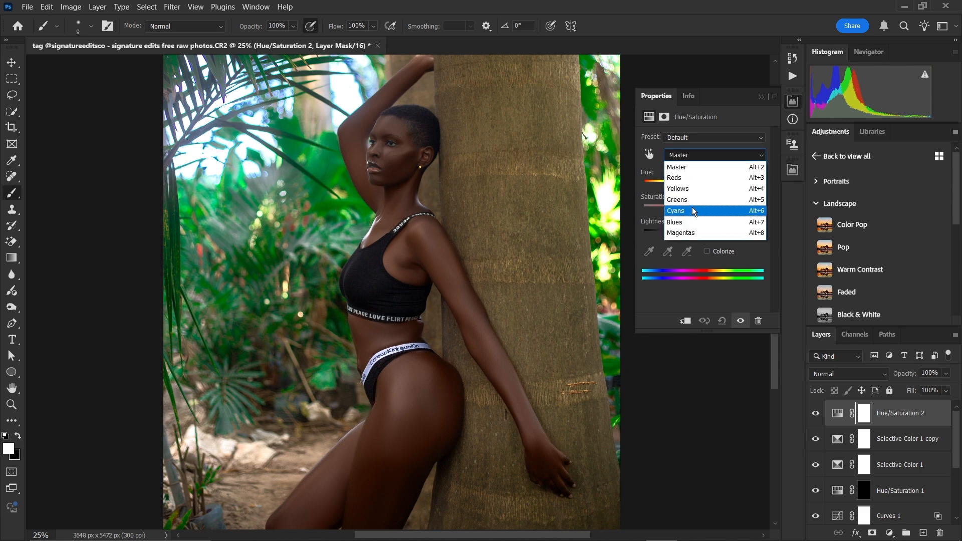
pyautogui.click(691, 175)
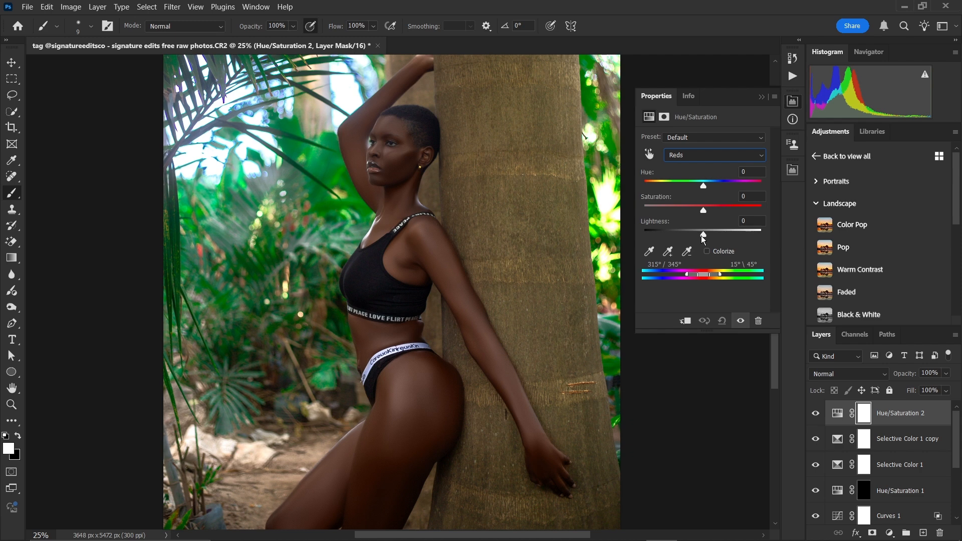
pyautogui.moveTo(700, 235)
pyautogui.mouseDown()
pyautogui.moveTo(678, 235)
pyautogui.moveTo(714, 240)
pyautogui.moveTo(688, 235)
pyautogui.mouseUp()
pyautogui.moveTo(686, 231)
pyautogui.mouseDown()
pyautogui.moveTo(708, 237)
pyautogui.moveTo(691, 232)
pyautogui.mouseUp()
pyautogui.click(762, 97)
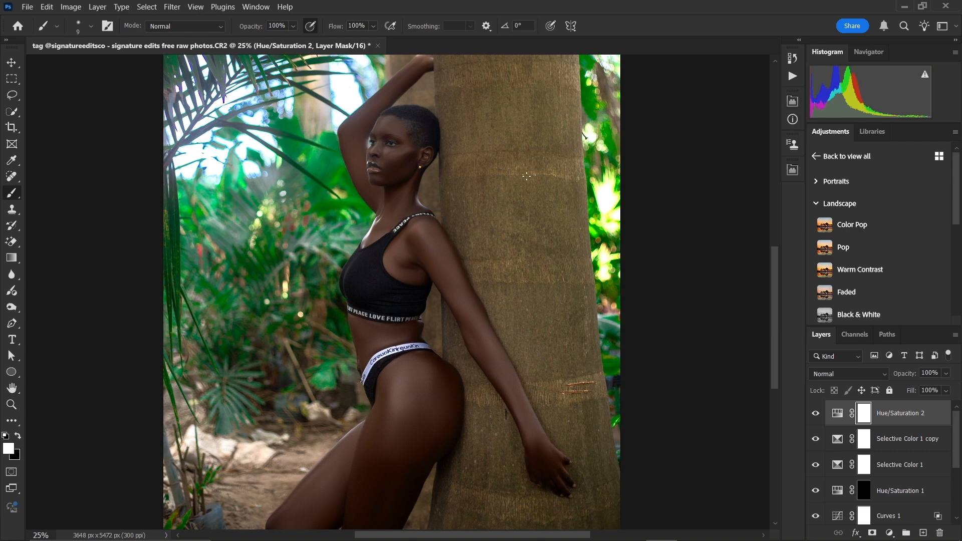
# Step: Compare the skin tone on the figure with Hue/Saturation 2 hidden and shown
pyautogui.hotkey('ctrl', '+')
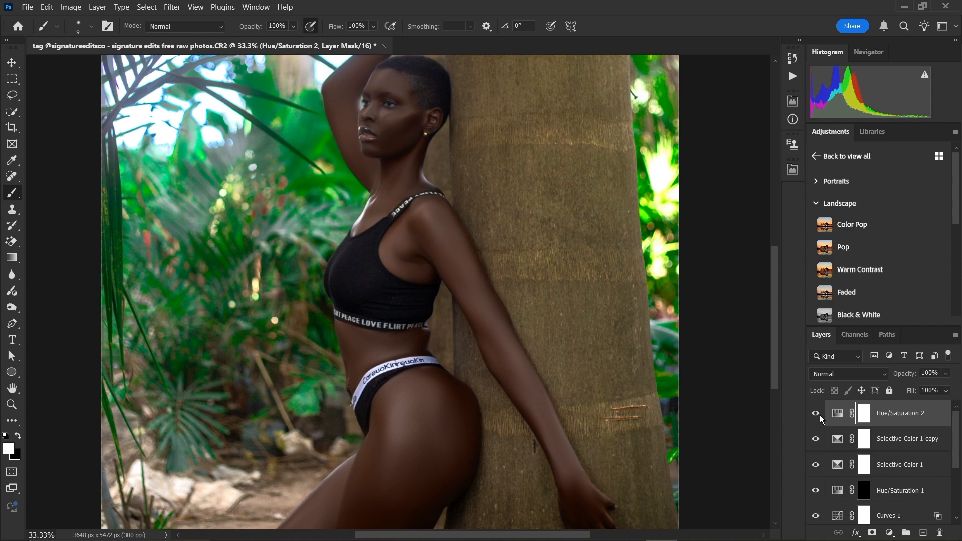
pyautogui.hotkey('ctrl', '-')
pyautogui.click(815, 413)
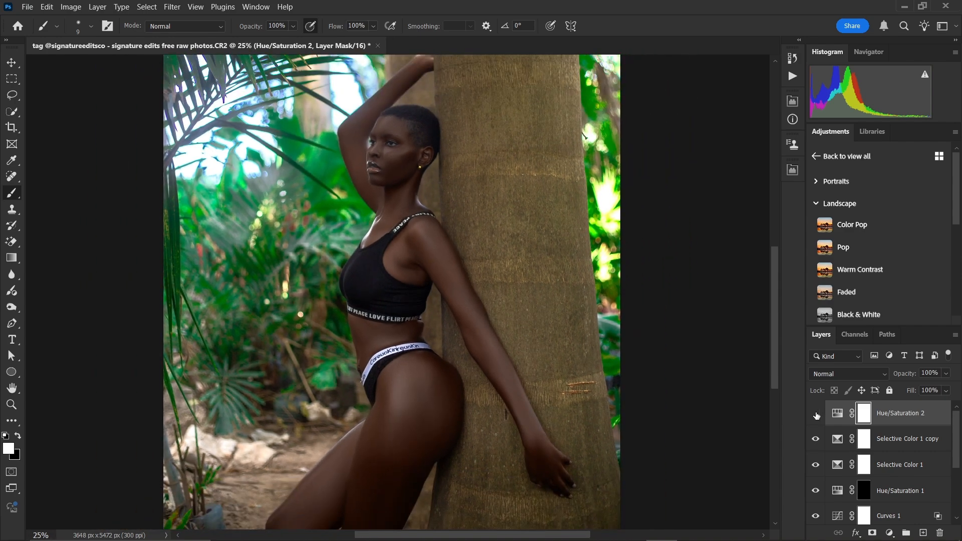
pyautogui.click(815, 413)
pyautogui.click(816, 413)
pyautogui.click(816, 414)
pyautogui.click(815, 413)
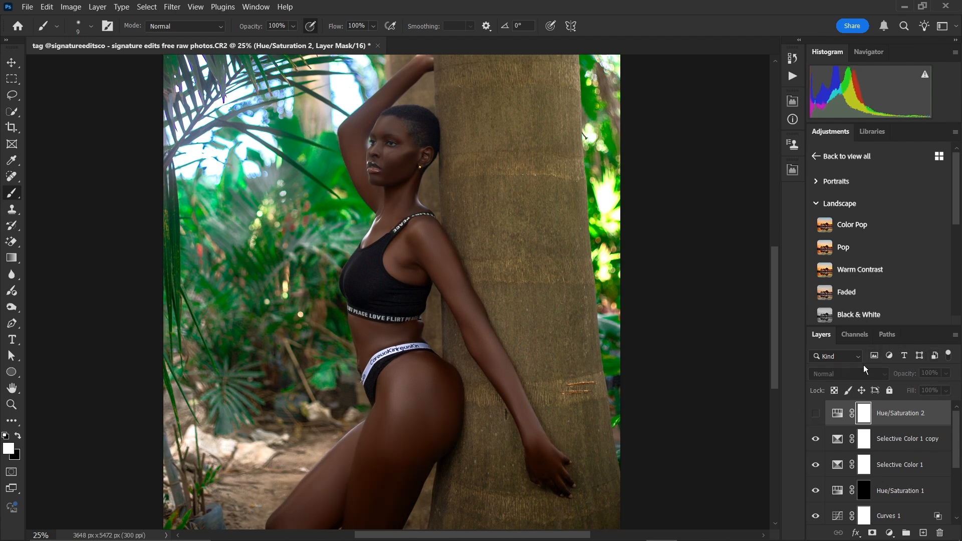
# Step: Show Hue/Saturation 2 again and reduce its layer opacity to 70%
pyautogui.click(816, 413)
pyautogui.moveTo(945, 373); pyautogui.dragTo(934, 390)
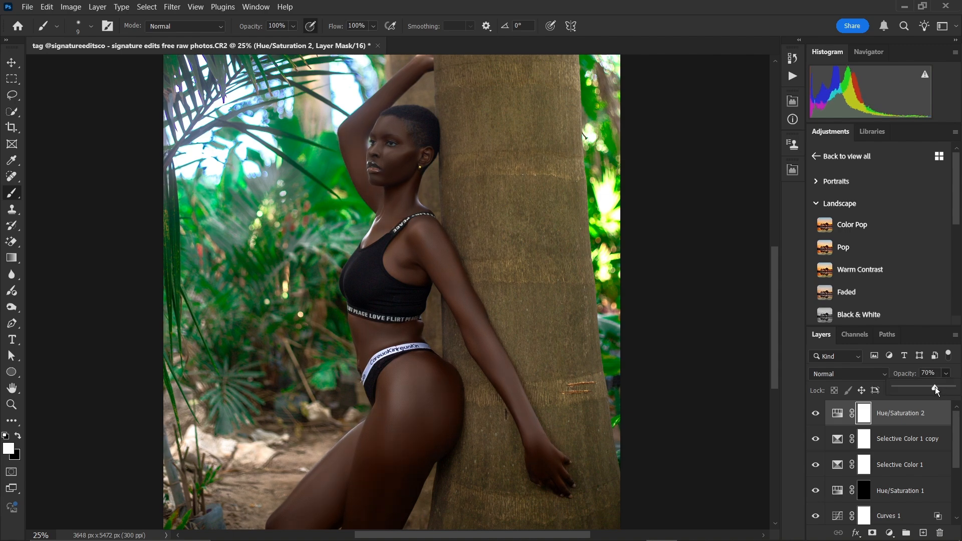
# Step: Add a Selective Color adjustment layer on top and set its Greens to Cyan +69%, Magenta -39%, Yellow +55%, Black +18%
pyautogui.hotkey('ctrl', '-')
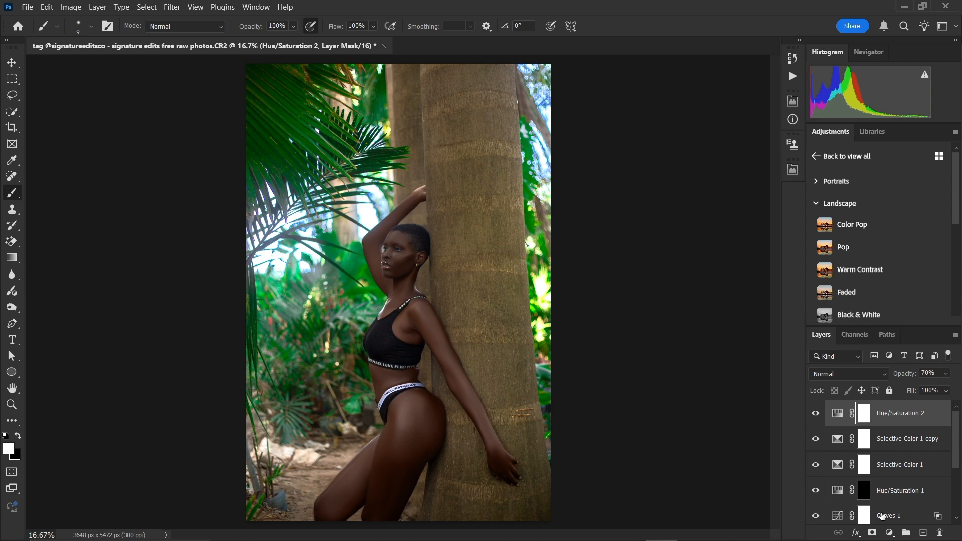
pyautogui.click(889, 532)
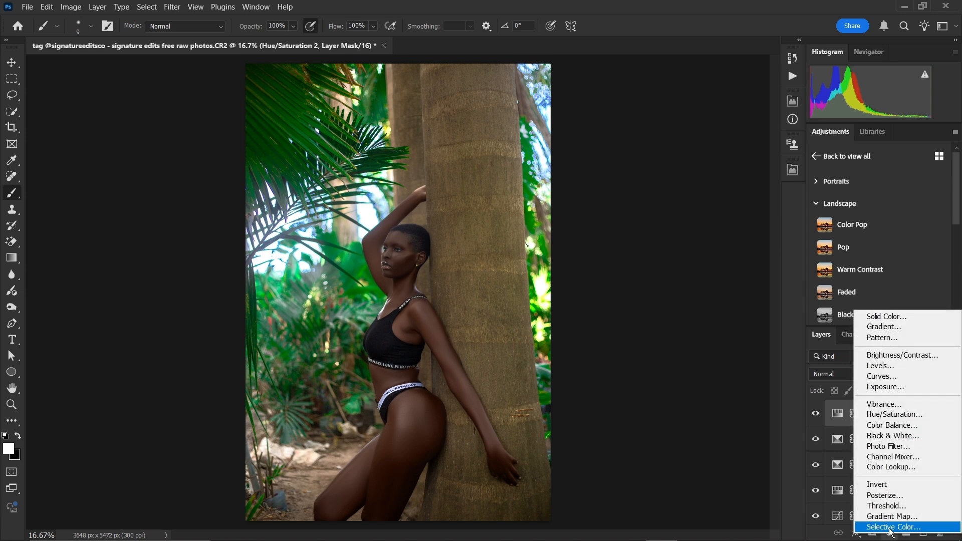
pyautogui.click(891, 527)
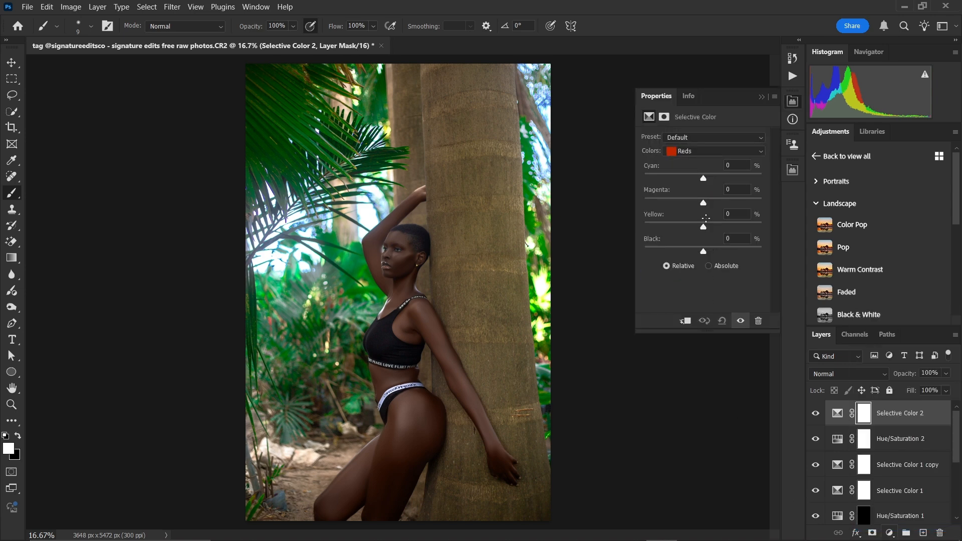
pyautogui.click(690, 152)
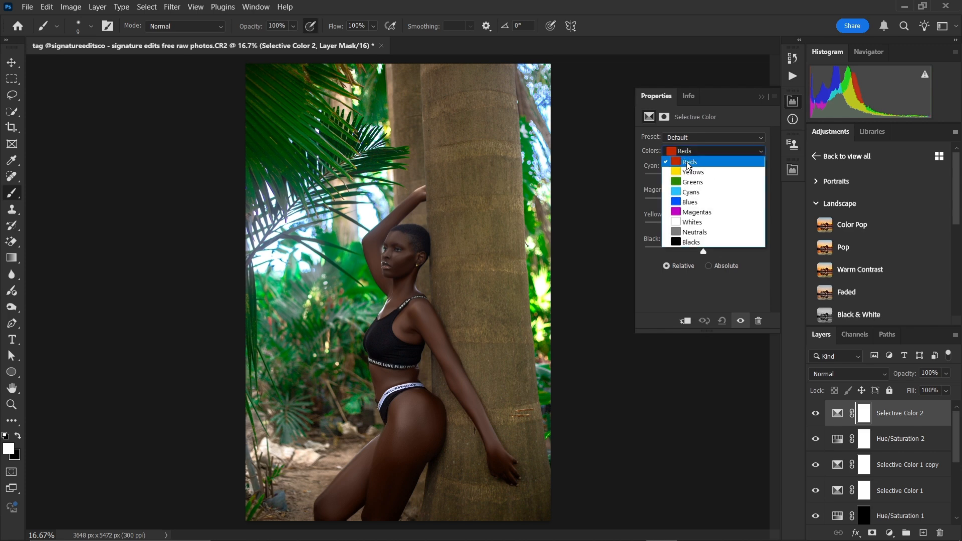
pyautogui.click(687, 182)
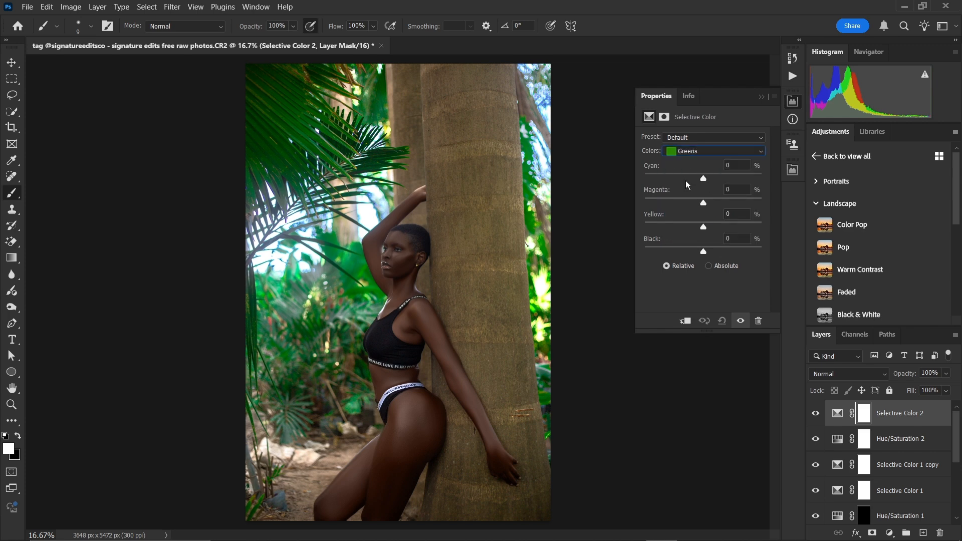
pyautogui.moveTo(703, 180); pyautogui.dragTo(715, 251)
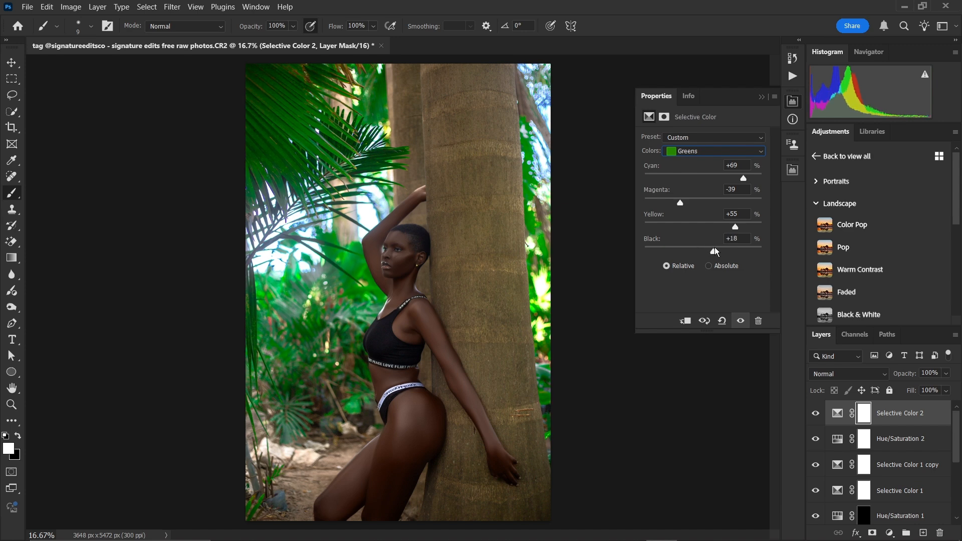
# Step: Switch the Selective Color 2 adjustment to the Blacks color range
pyautogui.click(693, 140)
pyautogui.click(650, 193)
pyautogui.click(693, 151)
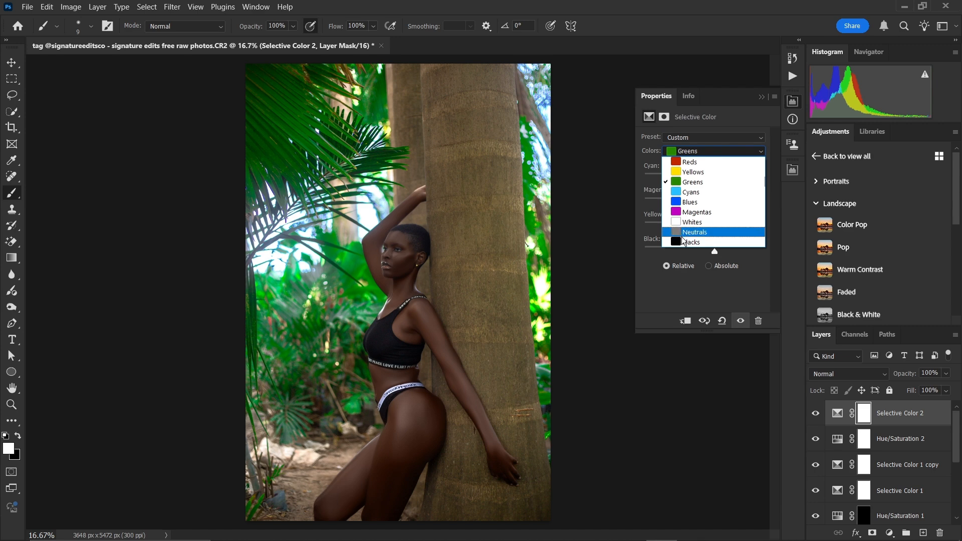
pyautogui.click(683, 241)
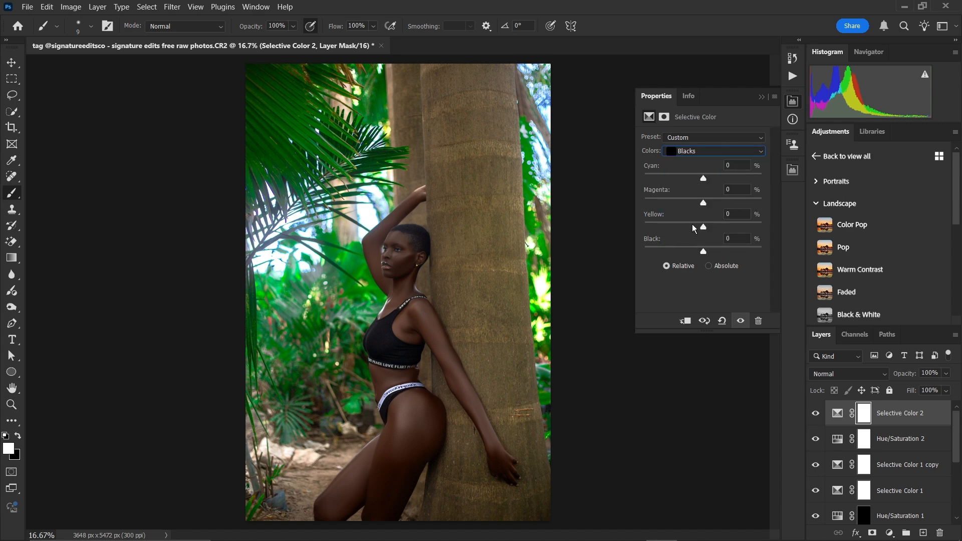
# Step: Try shifting the Yellow and Black amounts of the Blacks range and return both to 0%
pyautogui.moveTo(694, 228)
pyautogui.mouseDown()
pyautogui.moveTo(708, 230)
pyautogui.moveTo(705, 216)
pyautogui.mouseUp()
pyautogui.write('0')
pyautogui.moveTo(704, 253)
pyautogui.mouseDown()
pyautogui.moveTo(691, 251)
pyautogui.moveTo(712, 252)
pyautogui.mouseUp()
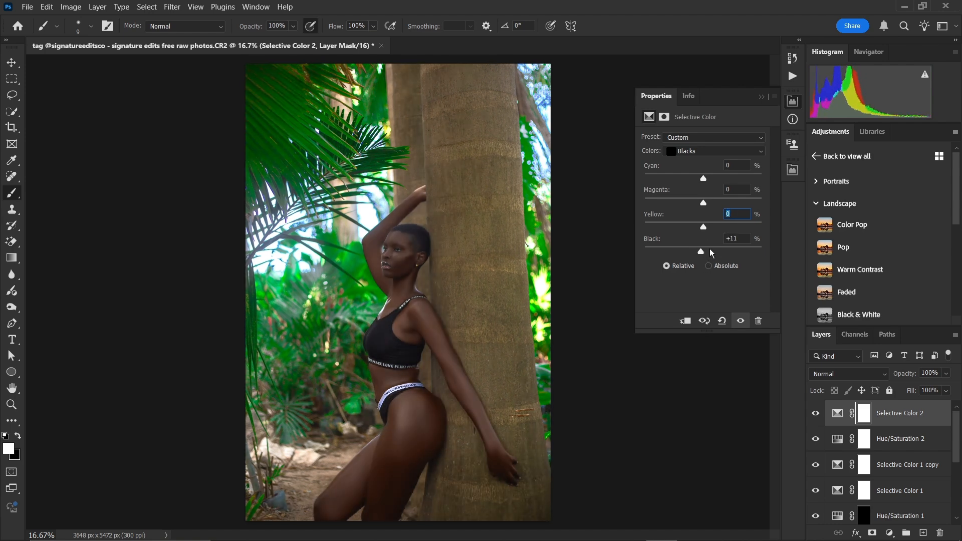
pyautogui.click(734, 239)
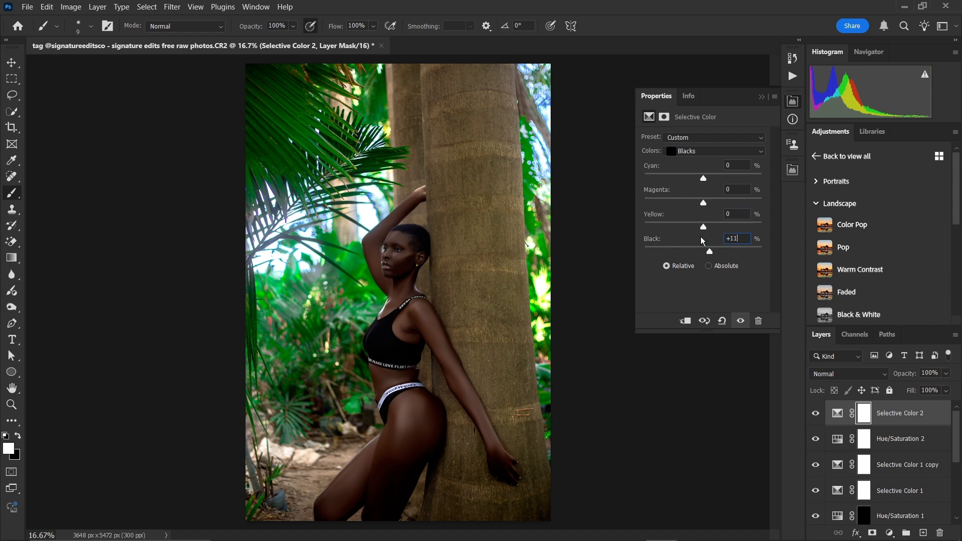
pyautogui.doubleClick(734, 239)
pyautogui.write('0')
# Step: Raise the Cyan of the Blacks range to +9% and inspect the skin up close
pyautogui.click(711, 176)
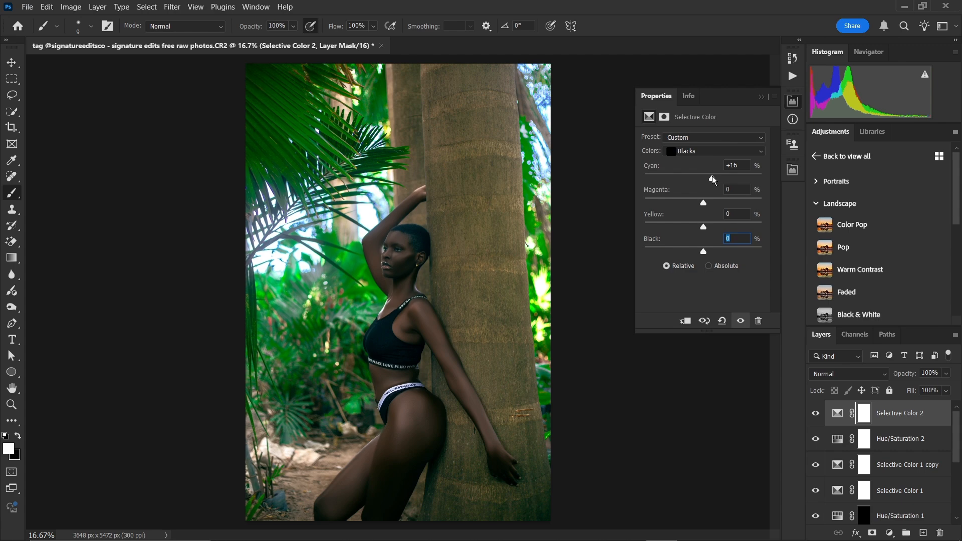
pyautogui.moveTo(712, 179); pyautogui.dragTo(708, 179)
pyautogui.hotkey('ctrl', '+')
pyautogui.hotkey('ctrl', '+')
pyautogui.hotkey('ctrl', '+')
pyautogui.hotkey('ctrl', '+')
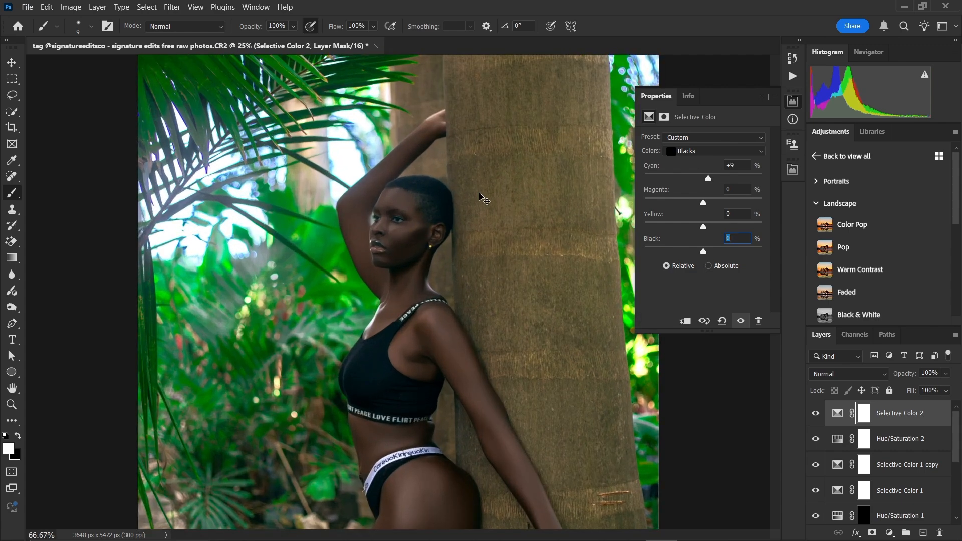
pyautogui.write('-')
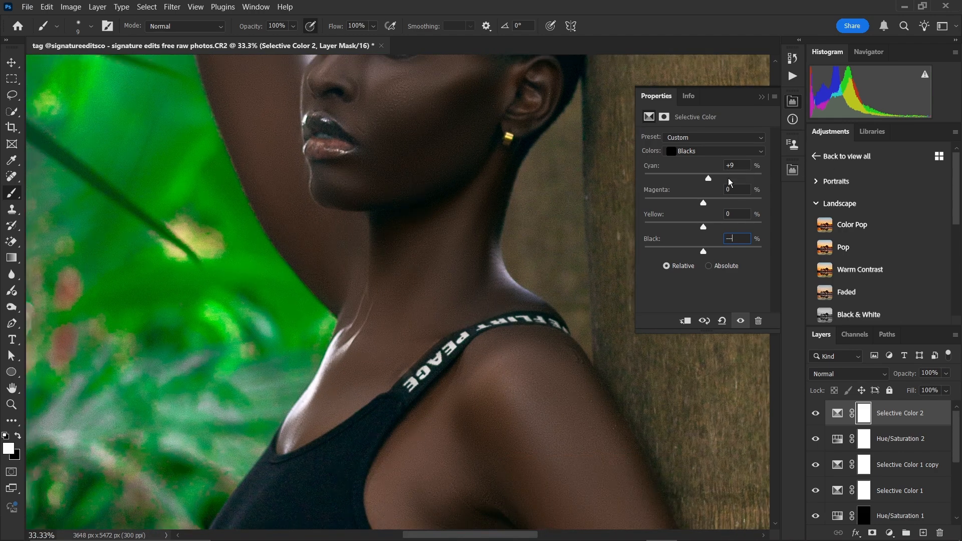
pyautogui.press('Return')
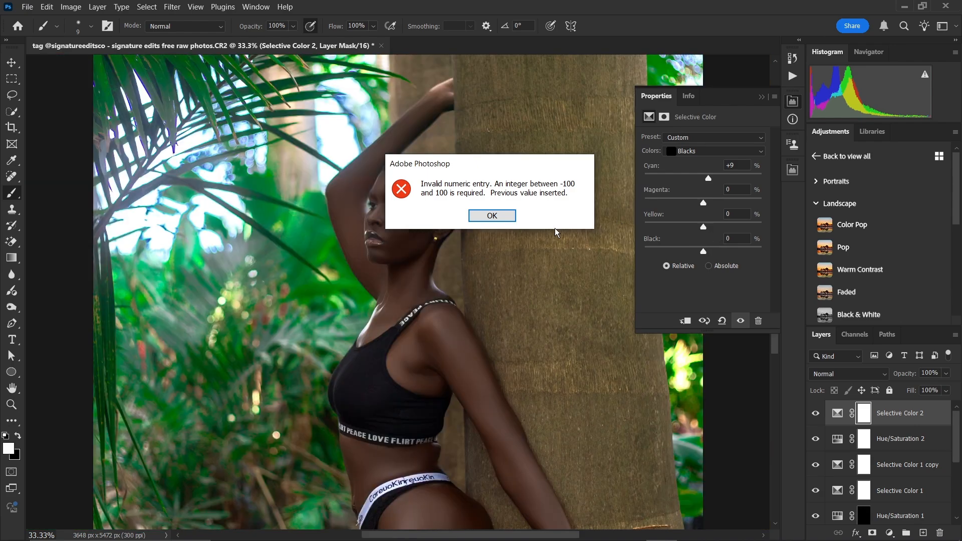
pyautogui.click(491, 219)
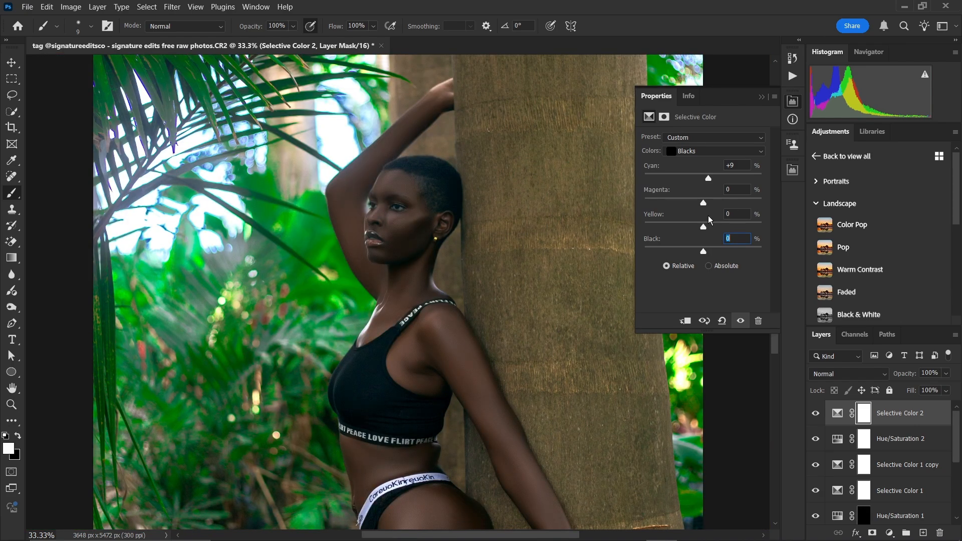
# Step: Set the Cyan of the Blacks range in Selective Color 2 to 3%
pyautogui.hotkey('ctrl', '-')
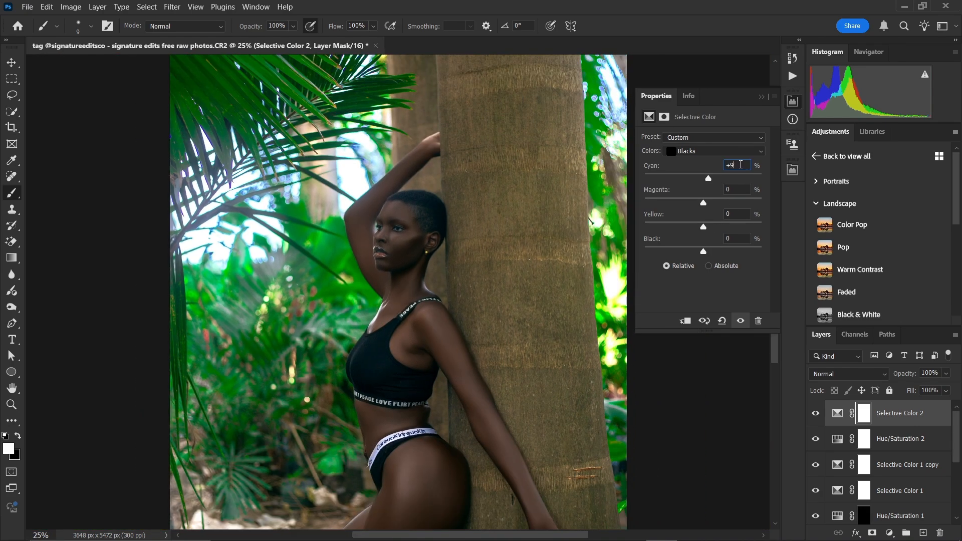
pyautogui.doubleClick(740, 165)
pyautogui.write('0')
pyautogui.hotkey('ctrl', '-')
pyautogui.hotkey('ctrl', '+')
pyautogui.moveTo(706, 178); pyautogui.dragTo(703, 179)
pyautogui.press('Return')
pyautogui.write('3')
pyautogui.hotkey('ctrl', '-')
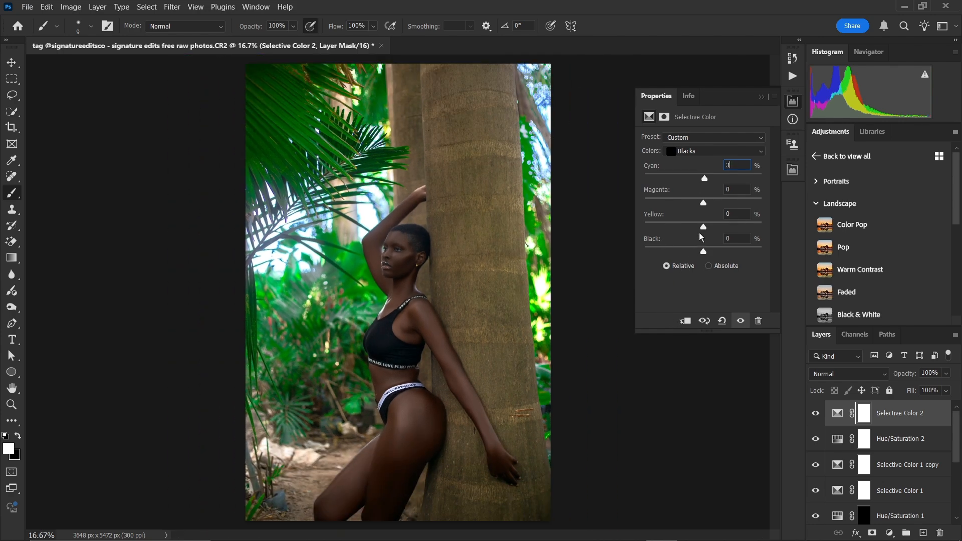
# Step: Close the adjustment's properties and reduce the Selective Color 2 layer opacity to 79%
pyautogui.click(761, 97)
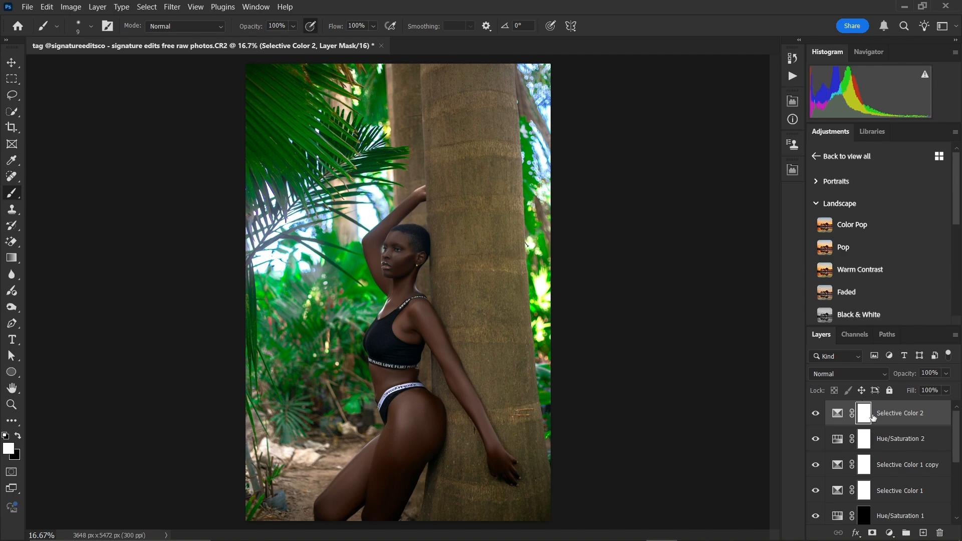
pyautogui.hotkey('ctrl', '+')
pyautogui.hotkey('ctrl', '+')
pyautogui.hotkey('ctrl', '+')
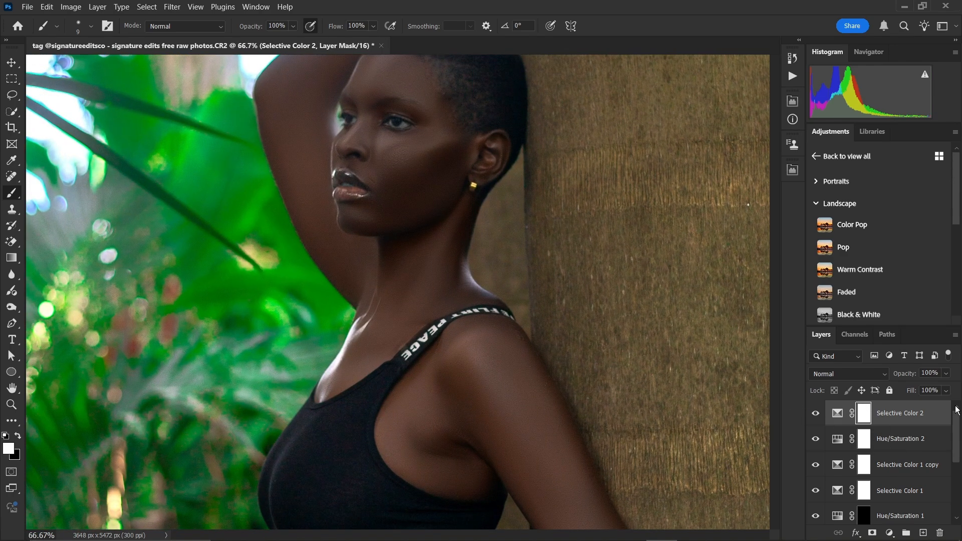
pyautogui.hotkey('ctrl', '-')
pyautogui.hotkey('ctrl', '-')
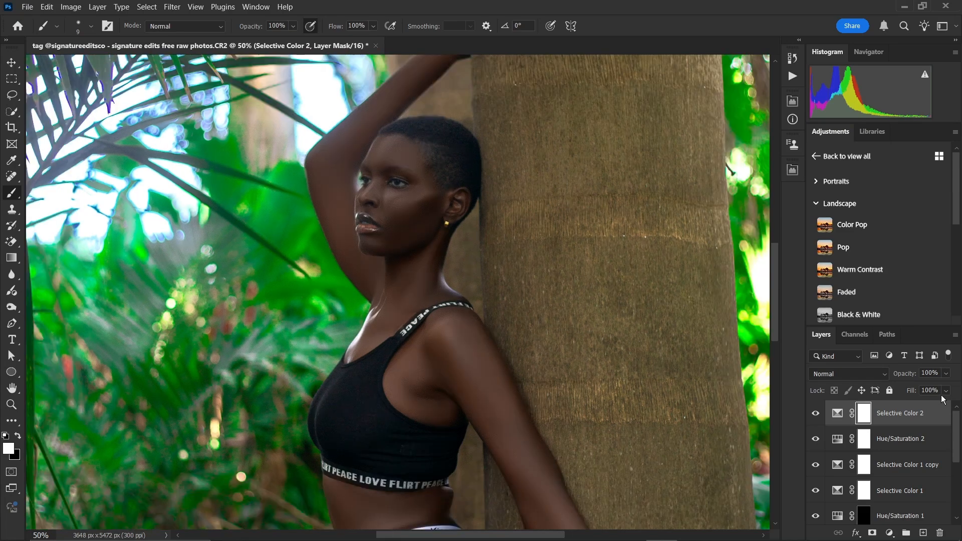
pyautogui.hotkey('ctrl', '-')
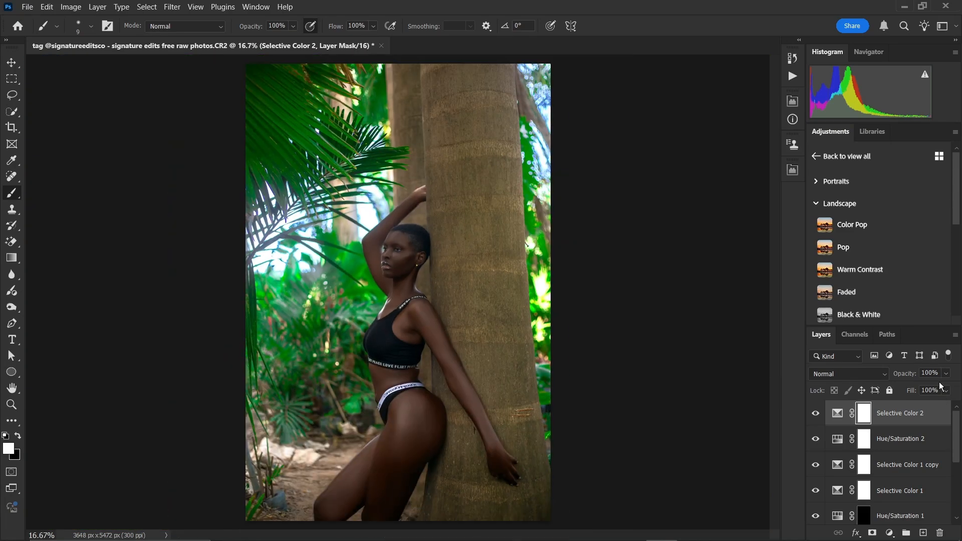
pyautogui.click(944, 389)
# Step: Group all layers from Layer 1 up to Selective Color 2 above Group 1
pyautogui.scroll(-2, 872, 436)
pyautogui.scroll(-3, 895, 440)
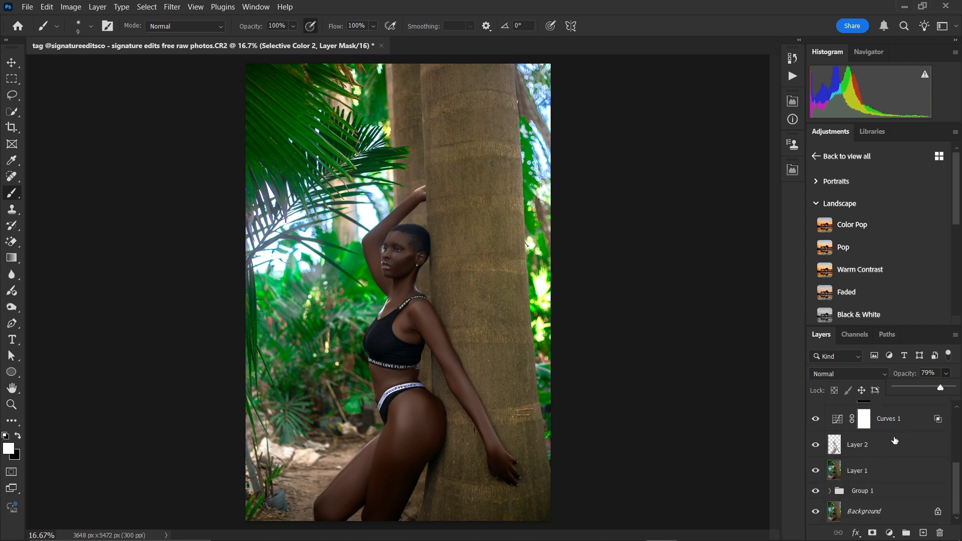
pyautogui.click(874, 475)
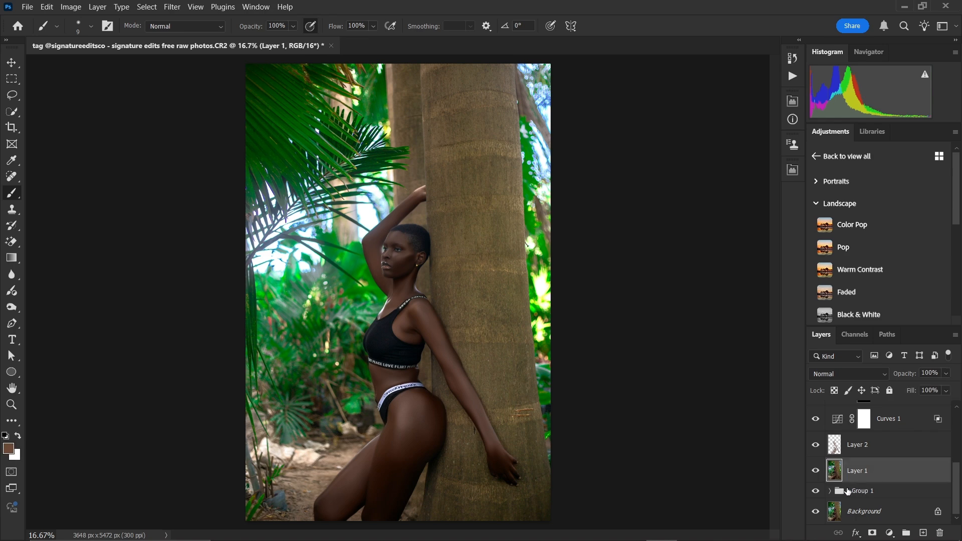
pyautogui.scroll(5, 880, 471)
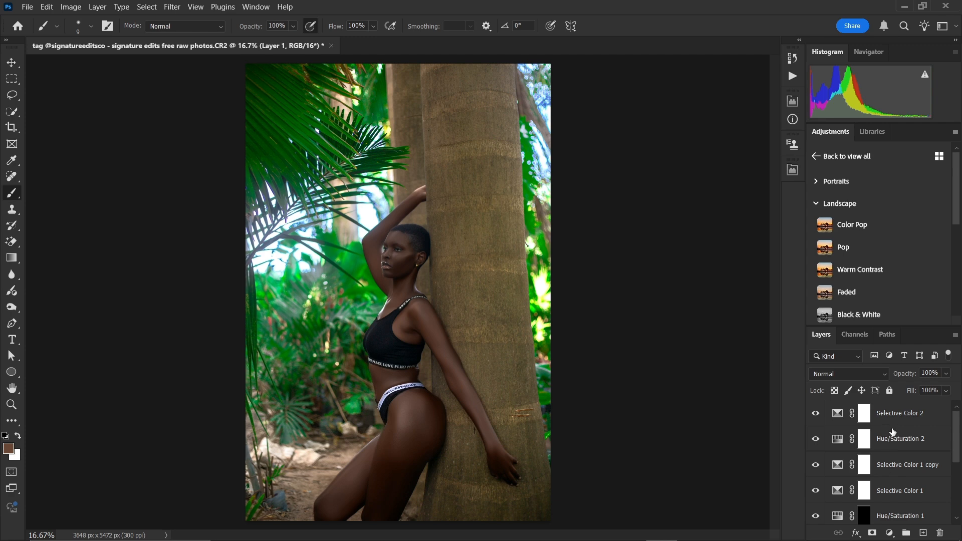
pyautogui.hotkey('ctrl', 'g')
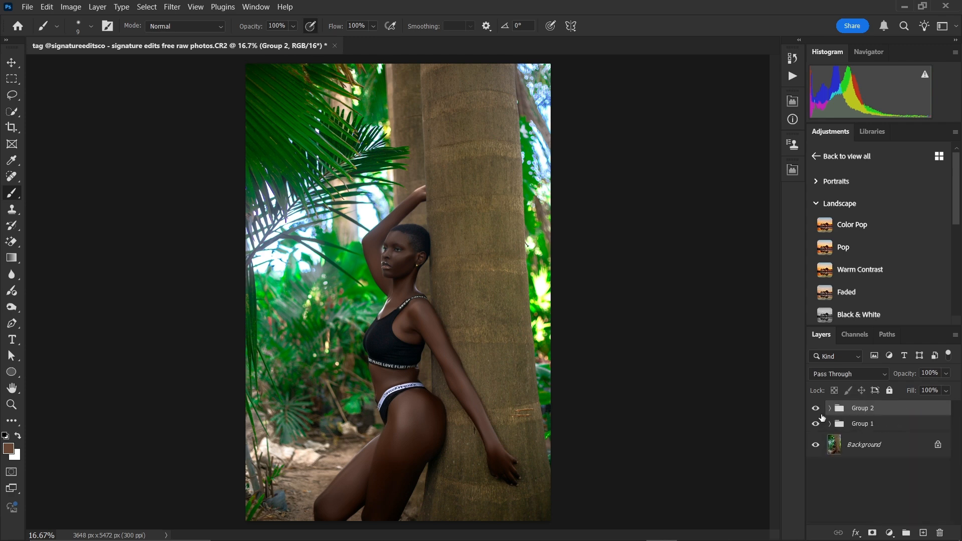
# Step: Compare the photo with Group 2 and with Group 1 each hidden and shown again
pyautogui.click(817, 409)
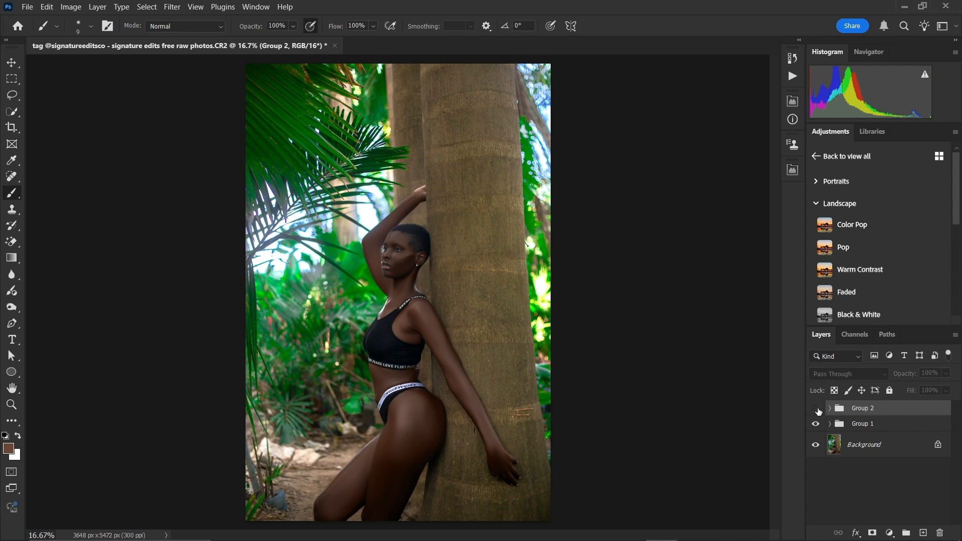
pyautogui.click(817, 409)
pyautogui.click(817, 410)
pyautogui.click(817, 409)
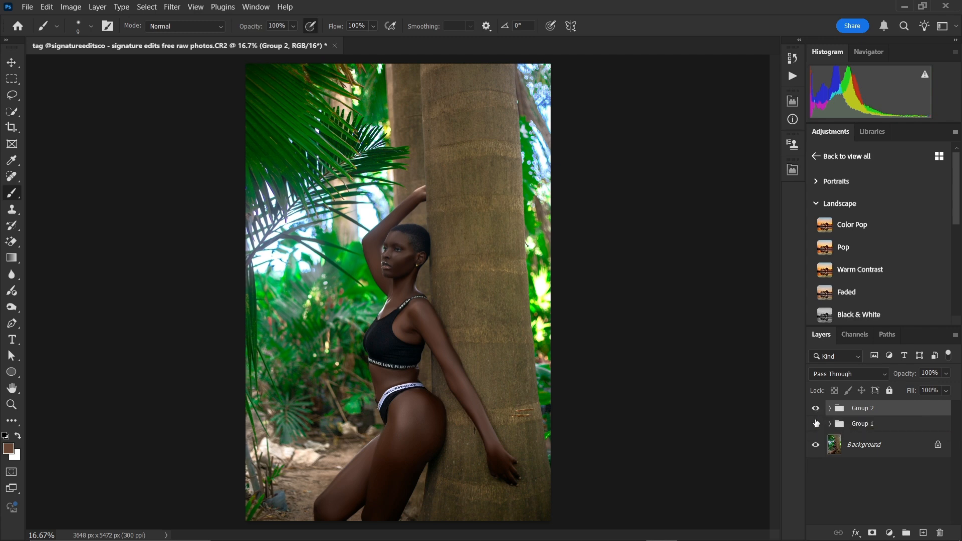
pyautogui.click(816, 423)
pyautogui.hotkey('ctrl', '+')
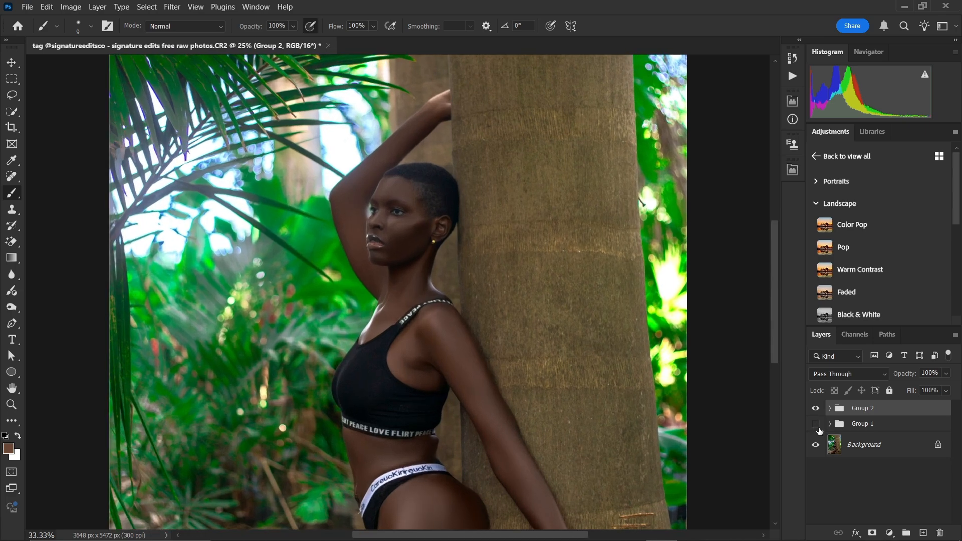
pyautogui.click(816, 426)
pyautogui.hotkey('ctrl', '+')
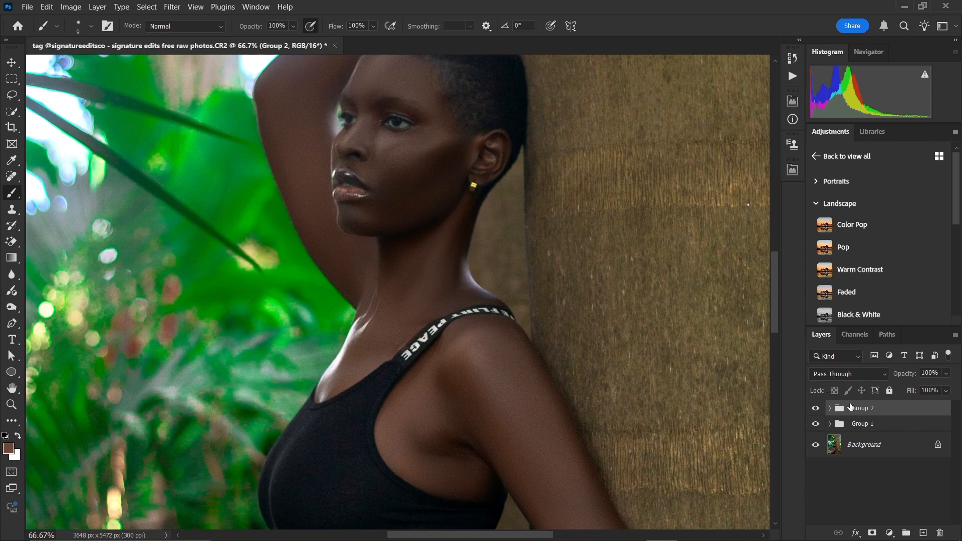
# Step: Examine the face and shoulder at 100% with Group 2 hidden and shown, and return to a wider view
pyautogui.hotkey('ctrl', '1')
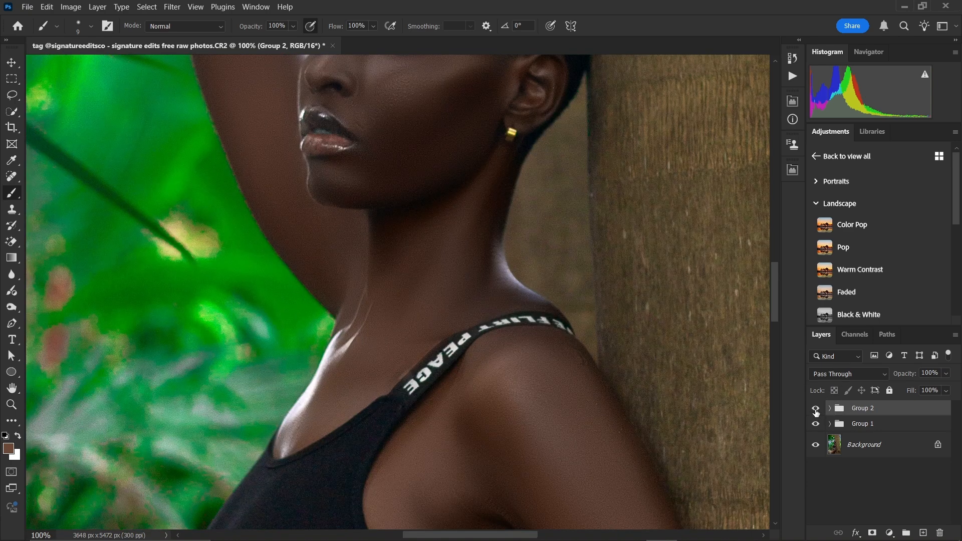
pyautogui.click(815, 410)
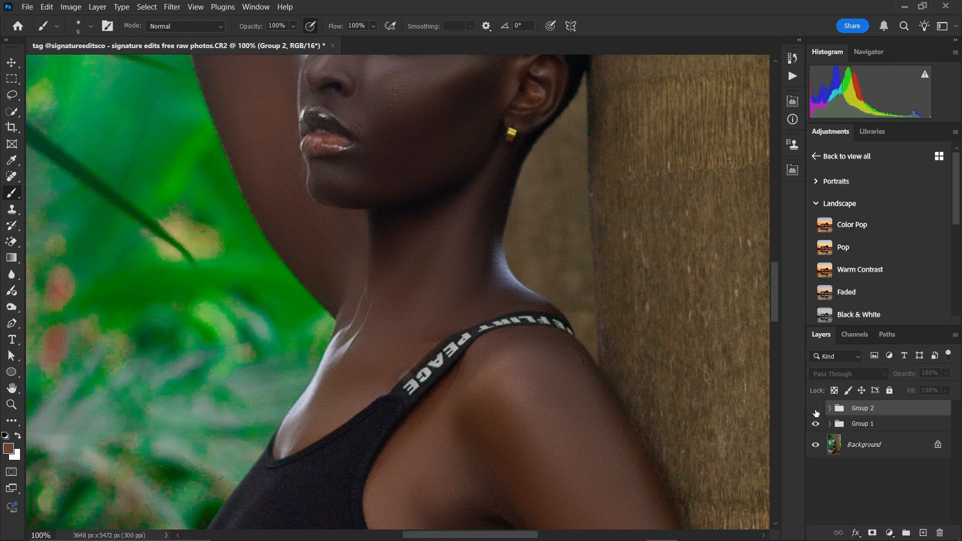
pyautogui.click(815, 409)
pyautogui.hotkey('ctrl', '-')
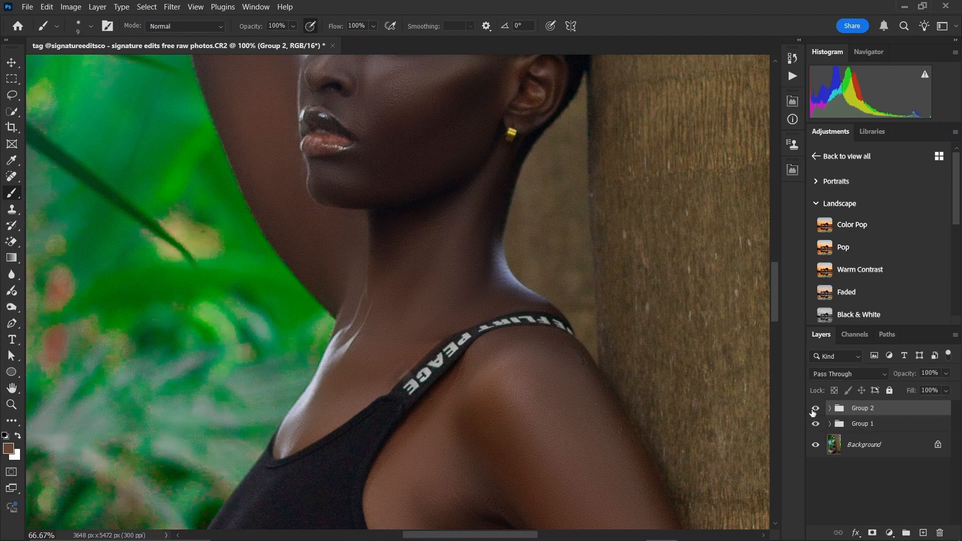
pyautogui.hotkey('ctrl', '-')
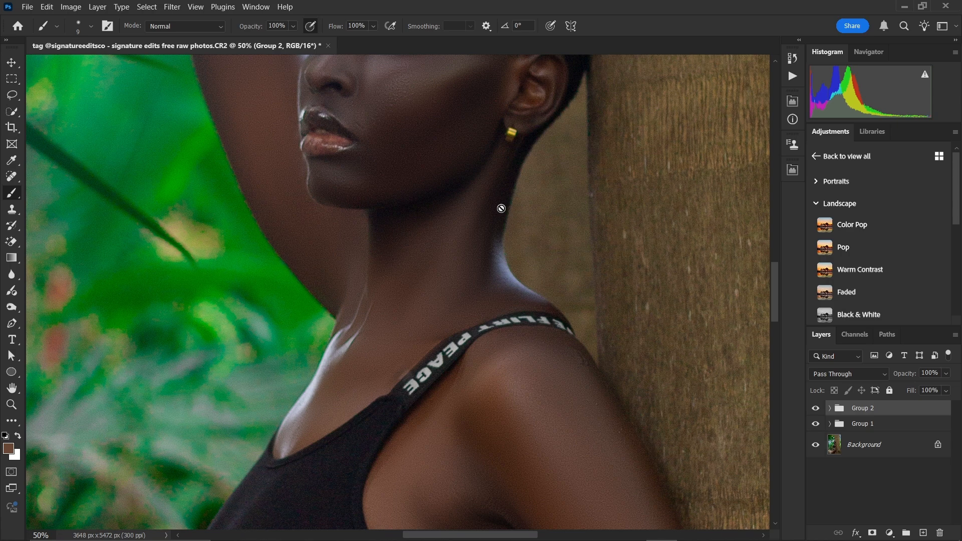
pyautogui.hotkey('ctrl', '-')
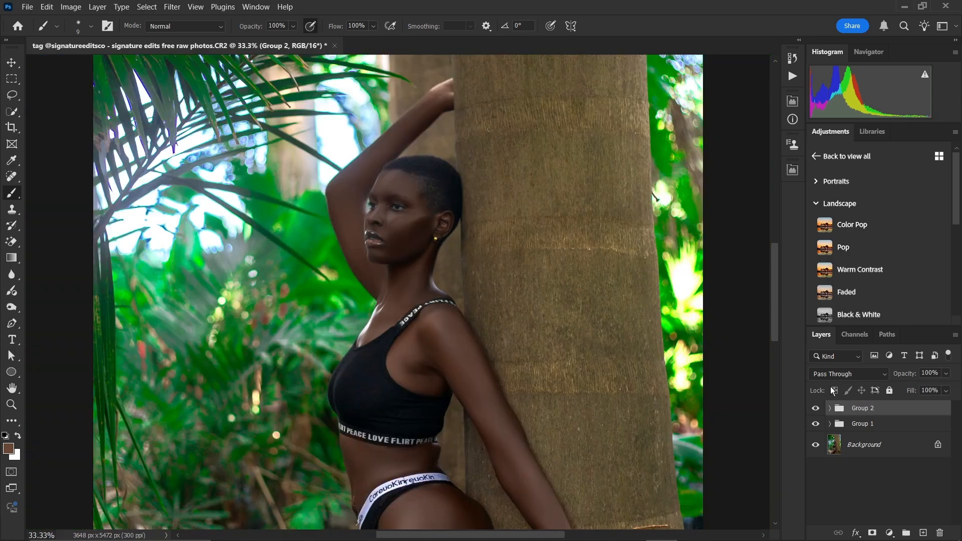
pyautogui.hotkey('ctrl', '-')
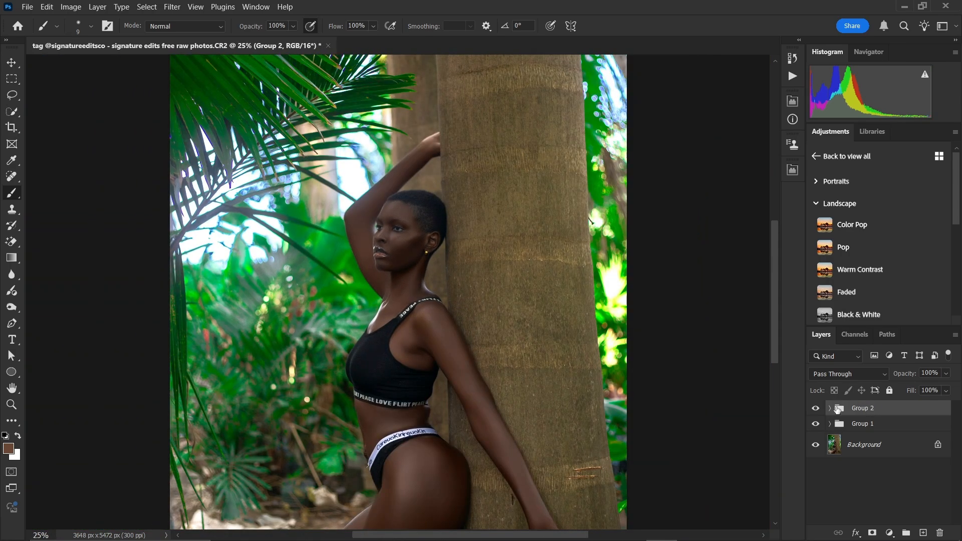
# Step: Move Group 2 inside Group 1 and compare the photo with the combined group shown and hidden
pyautogui.moveTo(844, 407); pyautogui.dragTo(860, 422)
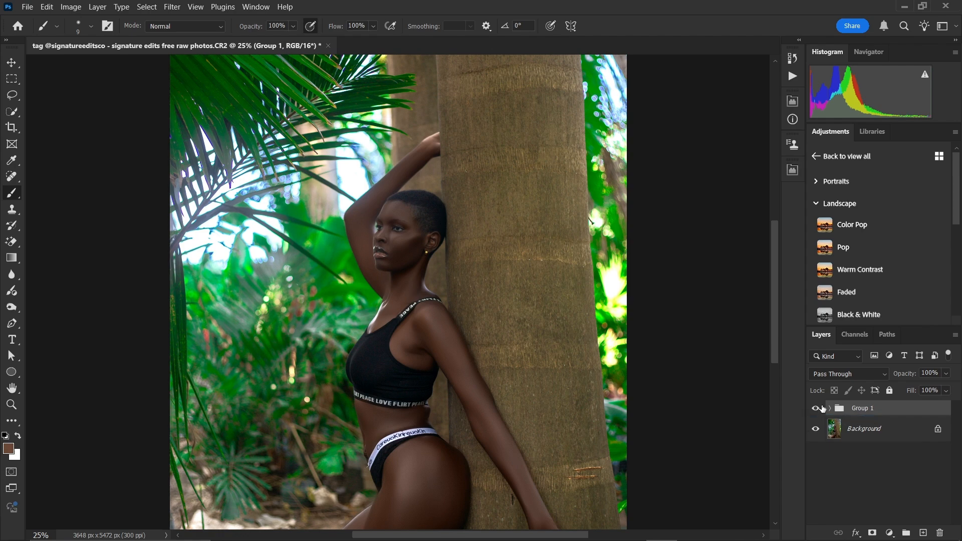
pyautogui.click(816, 408)
pyautogui.click(816, 409)
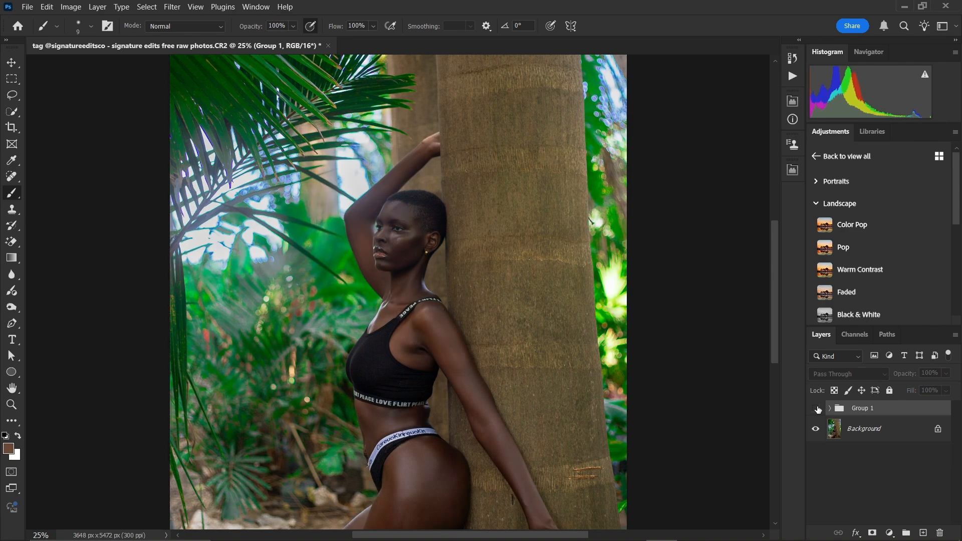
# Step: Examine the face and shoulder at 66.67% with Group 1 hidden and shown
pyautogui.hotkey('ctrl', '+')
pyautogui.hotkey('ctrl', '+')
pyautogui.hotkey('ctrl', '+')
pyautogui.hotkey('ctrl', '-')
pyautogui.hotkey('ctrl', '-')
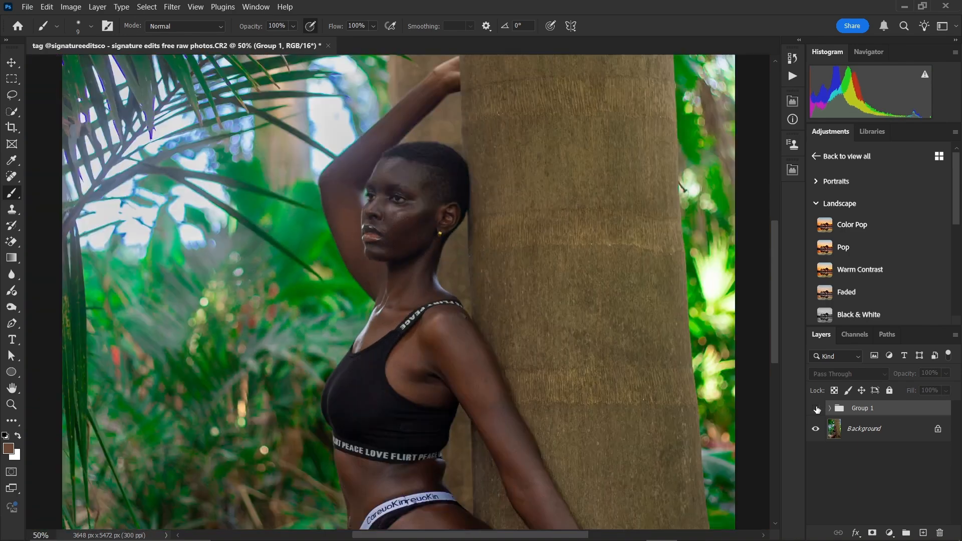
pyautogui.hotkey('ctrl', '+')
pyautogui.hotkey('ctrl', '+')
pyautogui.hotkey('ctrl', '+')
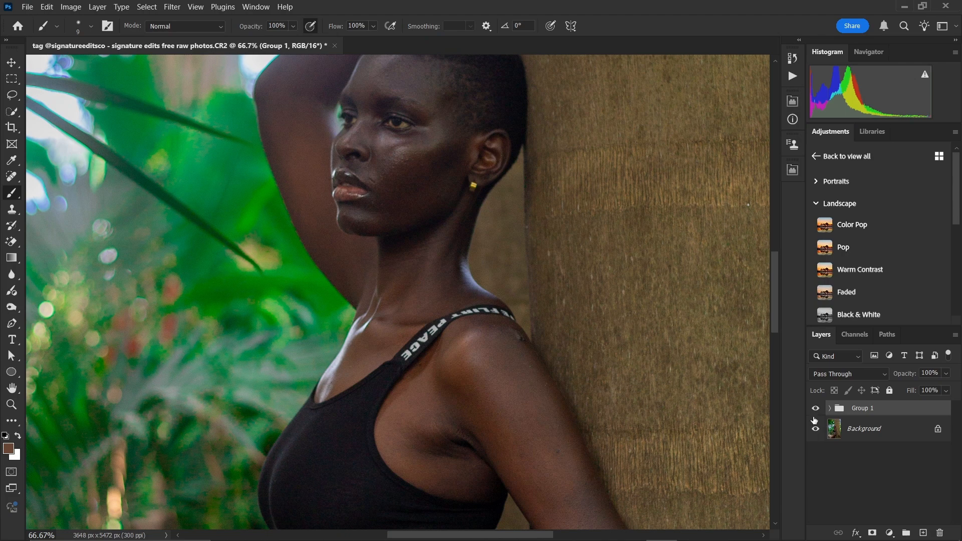
pyautogui.click(815, 409)
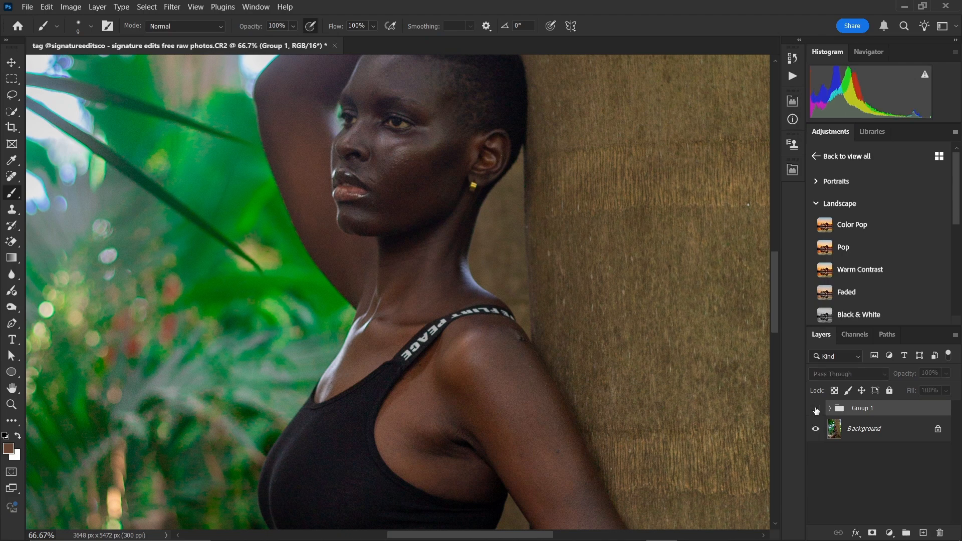
pyautogui.click(816, 409)
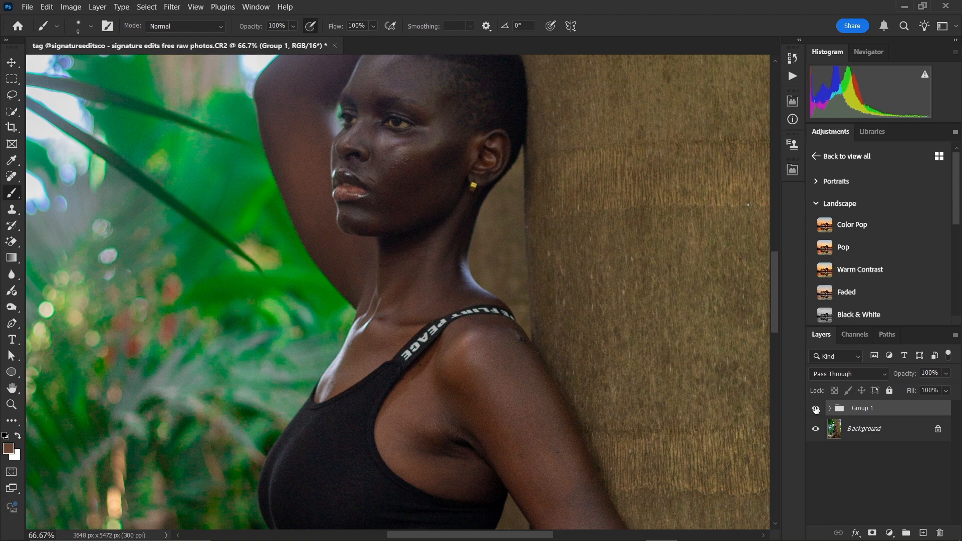
# Step: Compare the upper body at 50% with Group 1 repeatedly hidden and shown
pyautogui.hotkey('ctrl', '-')
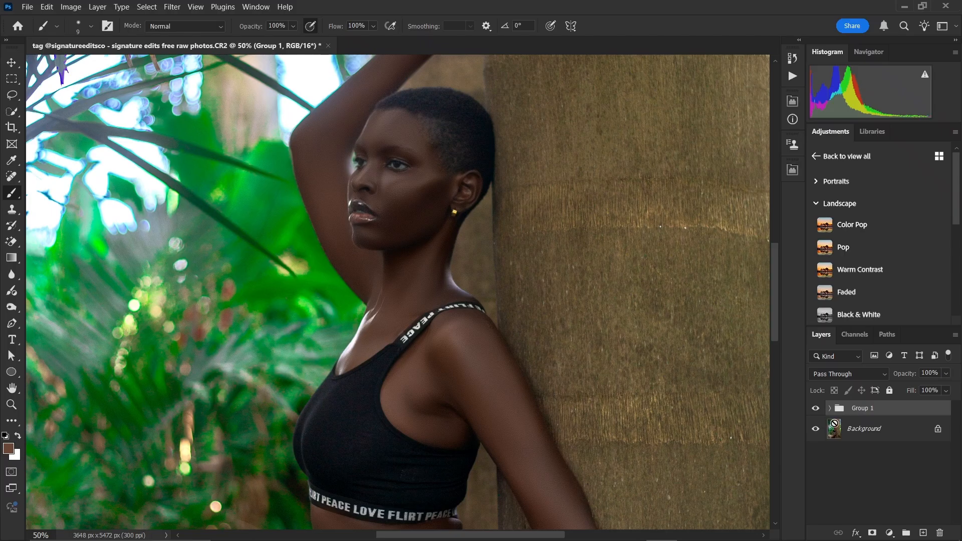
pyautogui.click(815, 408)
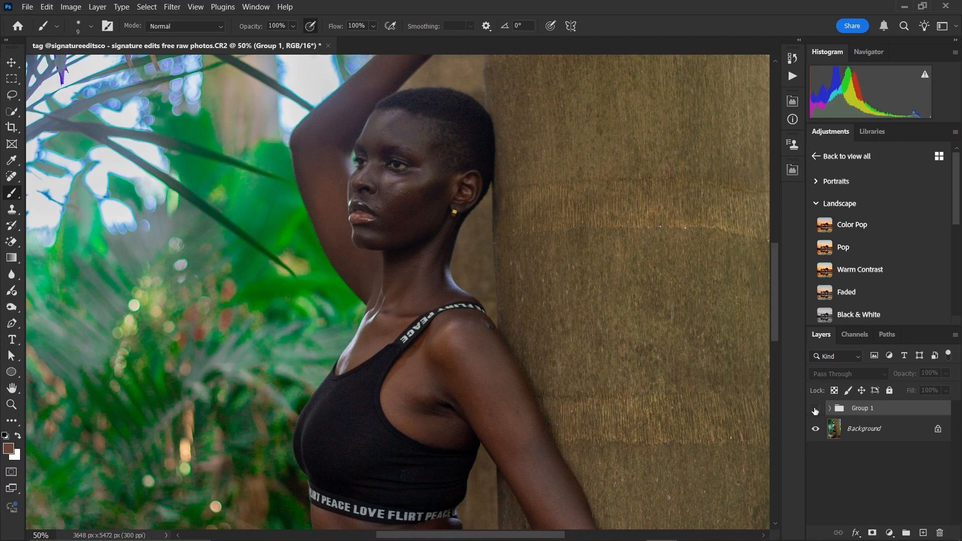
pyautogui.click(815, 408)
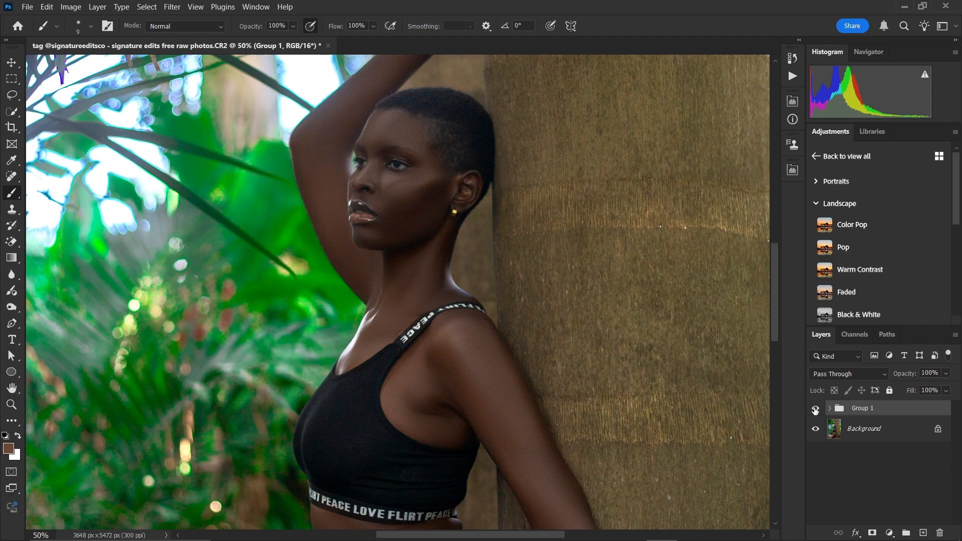
pyautogui.click(815, 409)
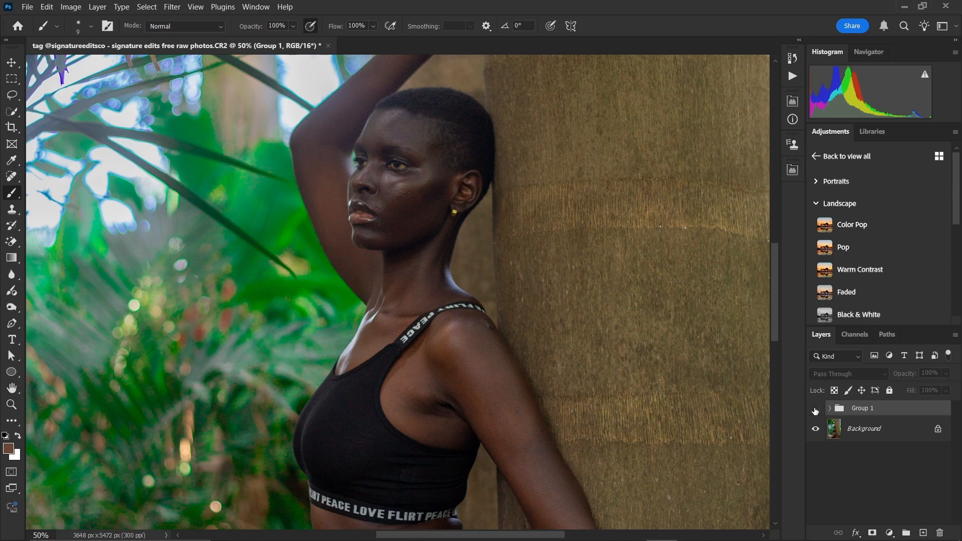
pyautogui.click(815, 409)
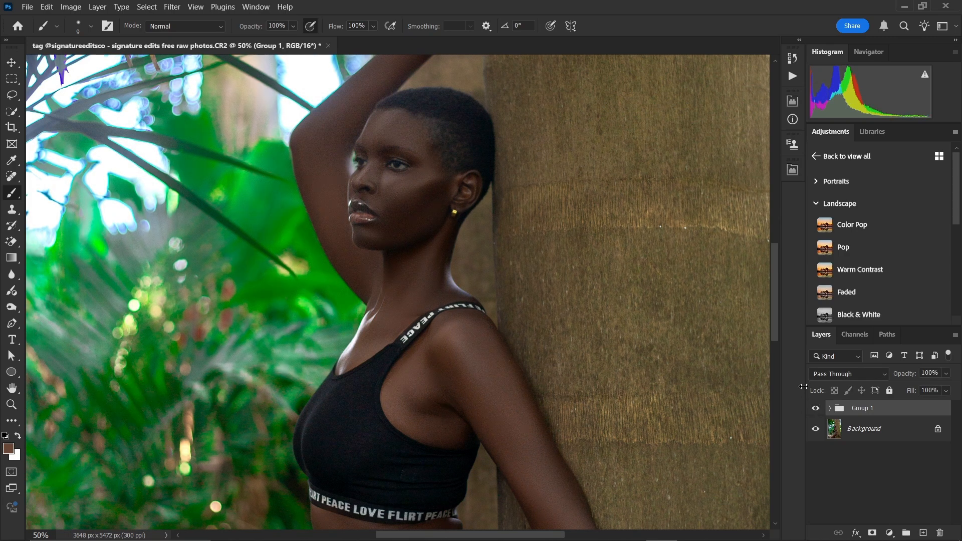
pyautogui.hotkey('ctrl', '-')
pyautogui.hotkey('ctrl', '+')
pyautogui.hotkey('ctrl', '+')
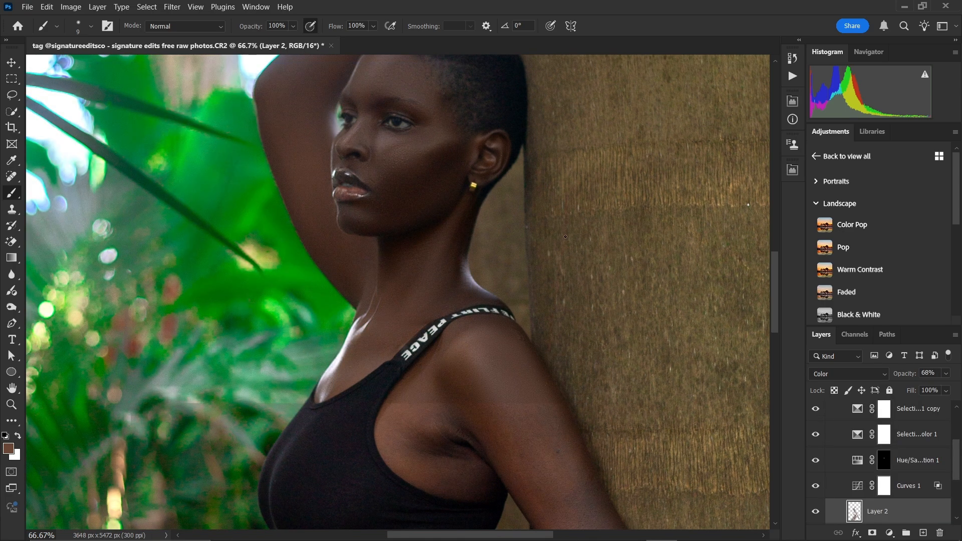
# Step: Return to a wider view of the photo and collapse the nested Group 2 and its parent Group 1
pyautogui.hotkey('ctrl', '-')
pyautogui.hotkey('ctrl', '-')
pyautogui.hotkey('ctrl', '-')
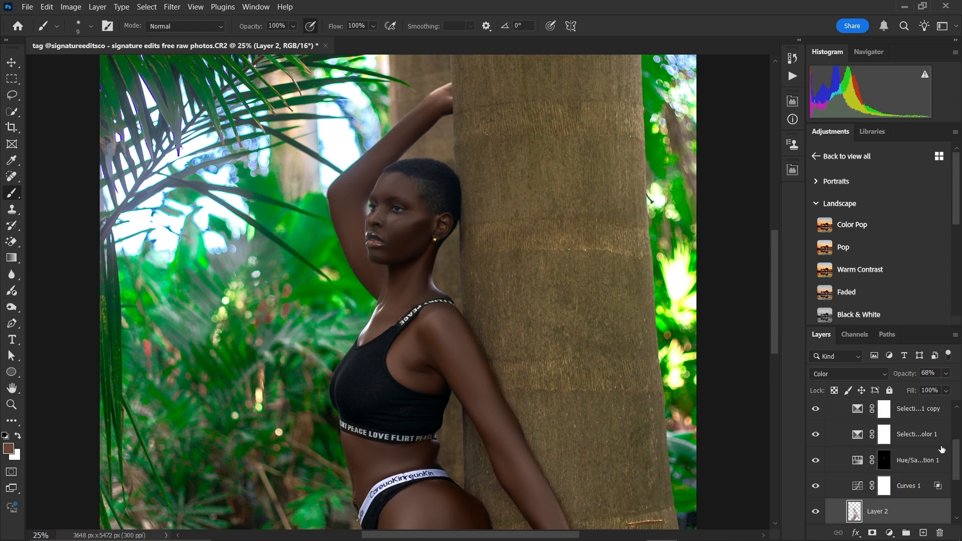
pyautogui.scroll(-1, 959, 470)
pyautogui.moveTo(958, 470); pyautogui.dragTo(960, 407)
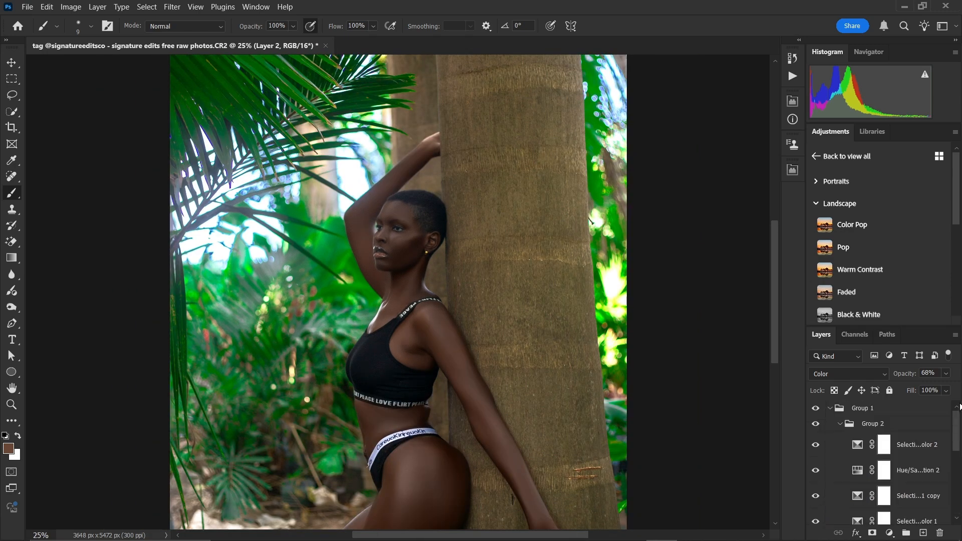
pyautogui.click(840, 423)
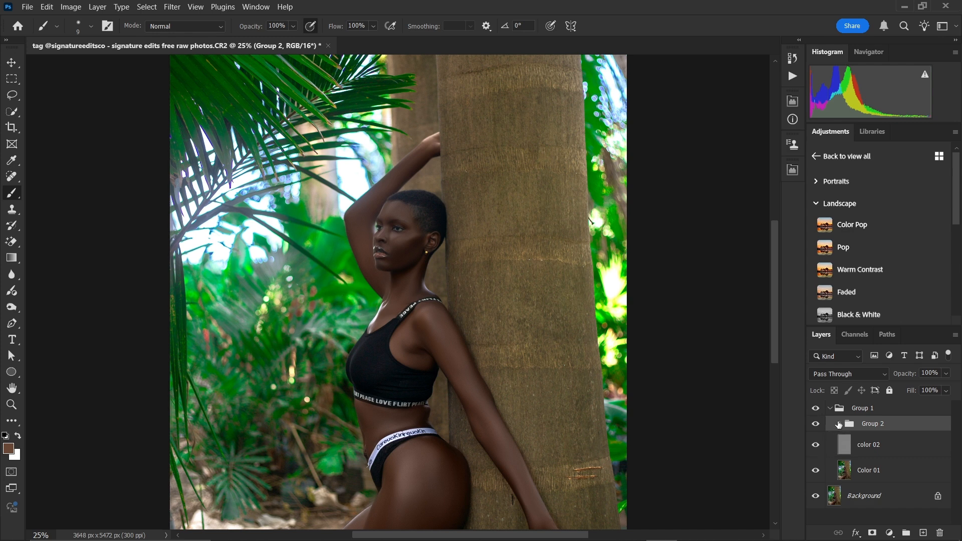
pyautogui.click(838, 424)
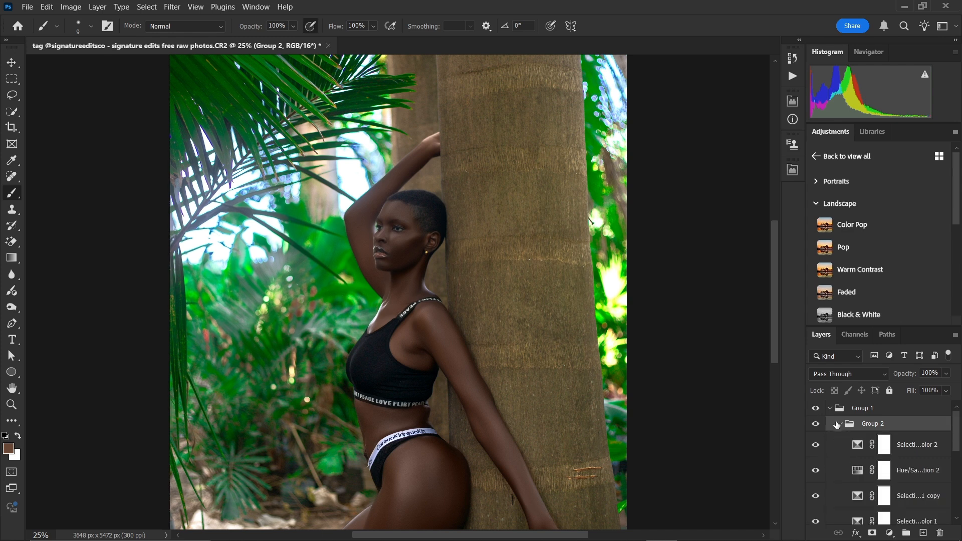
pyautogui.click(837, 424)
pyautogui.click(830, 407)
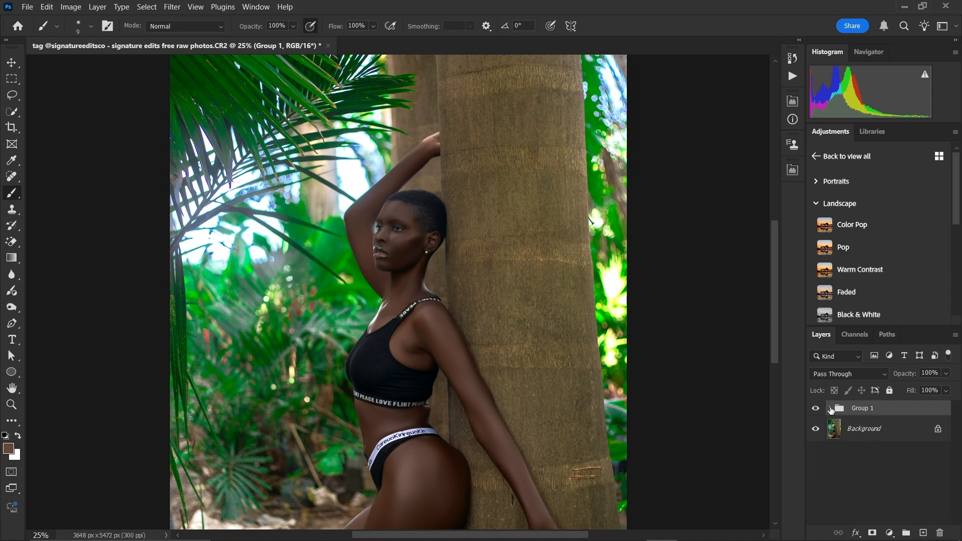
# Step: Compare the whole photo at 16.67% with Group 1 hidden and shown
pyautogui.hotkey('ctrl', '+')
pyautogui.hotkey('ctrl', '-')
pyautogui.hotkey('ctrl', '-')
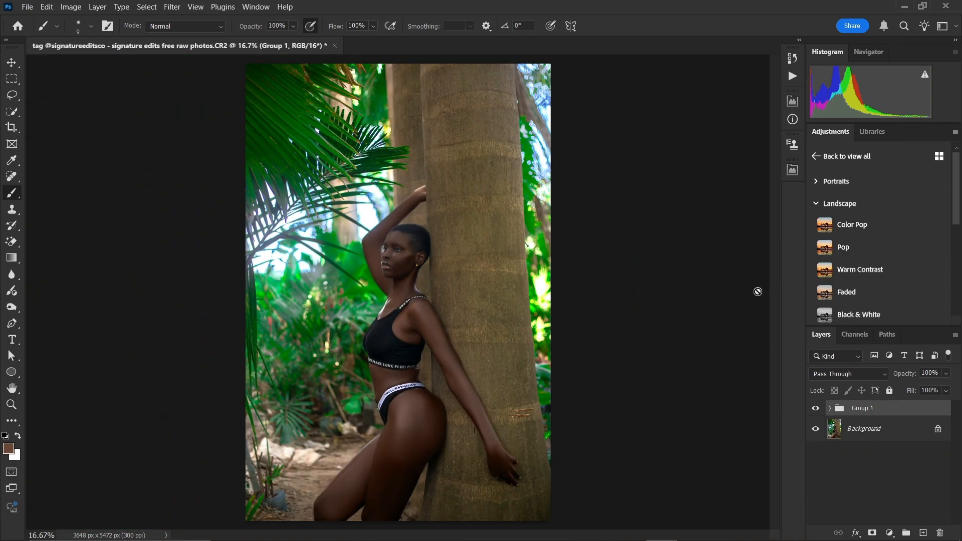
pyautogui.click(815, 407)
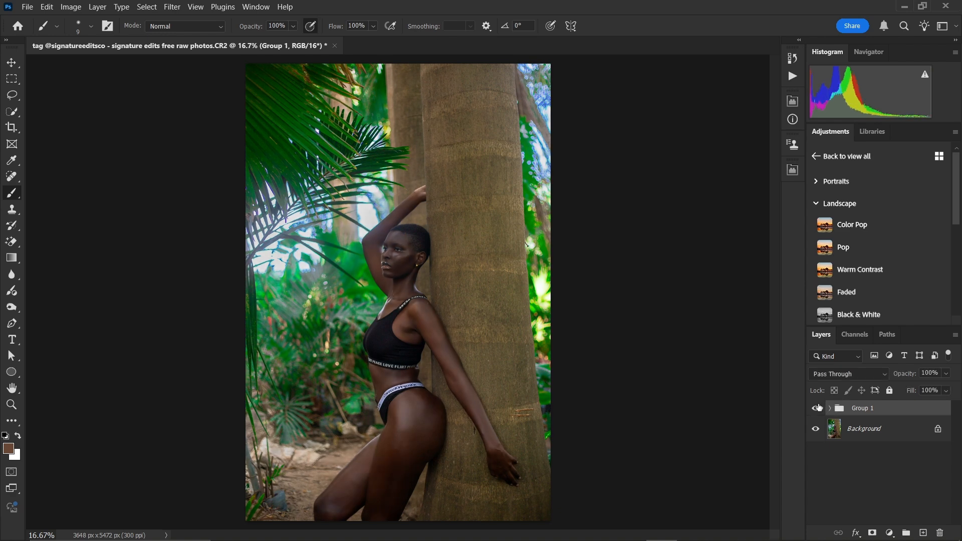
pyautogui.click(816, 407)
pyautogui.click(817, 408)
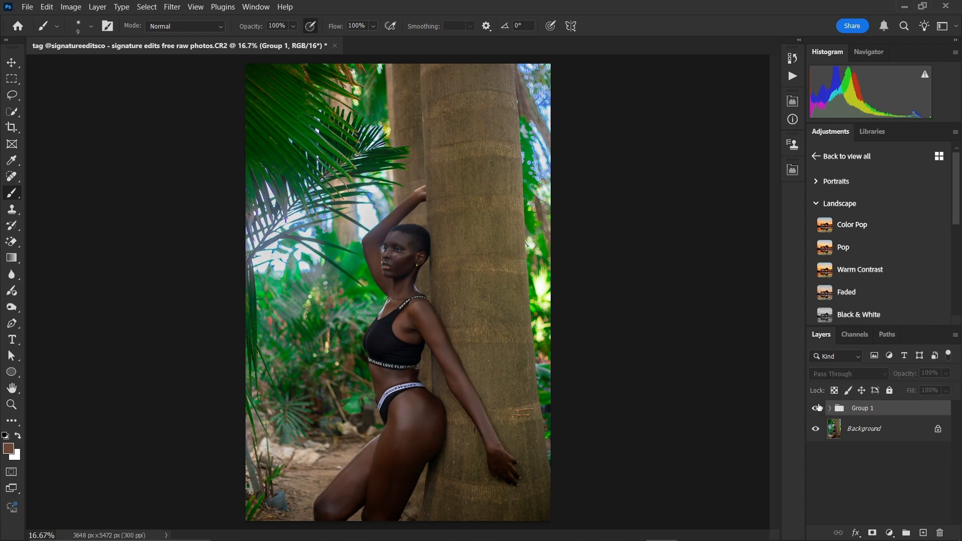
pyautogui.click(817, 408)
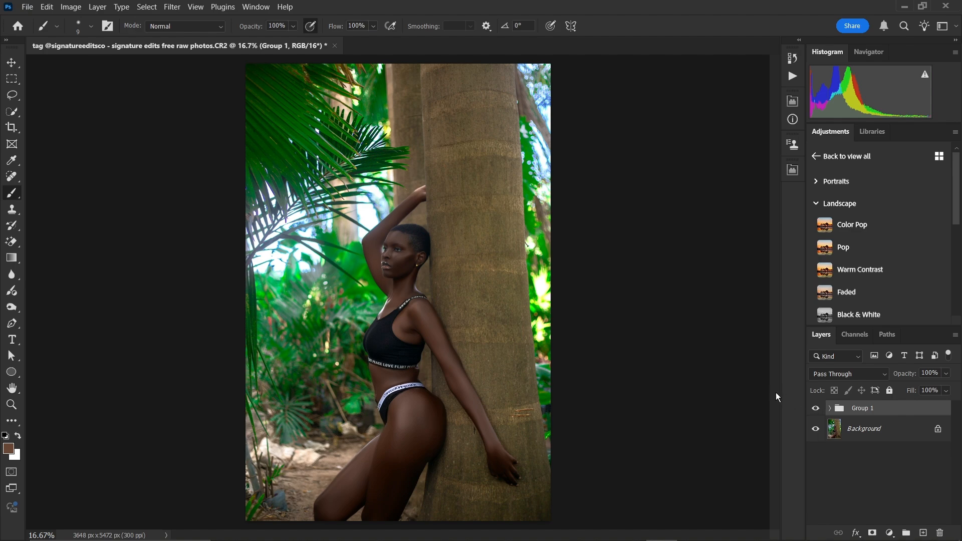
# Step: Stamp all visible layers into a new layer above Group 1 and open it in the Camera Raw filter
pyautogui.hotkey('ctrl', '+')
pyautogui.hotkey('ctrl', '-')
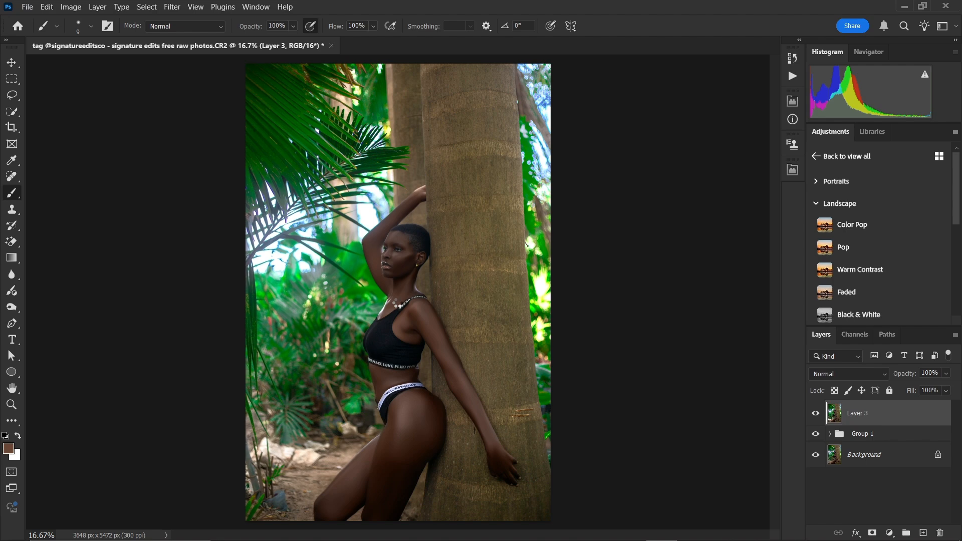
pyautogui.hotkey('ctrl', 'shift', 'a')
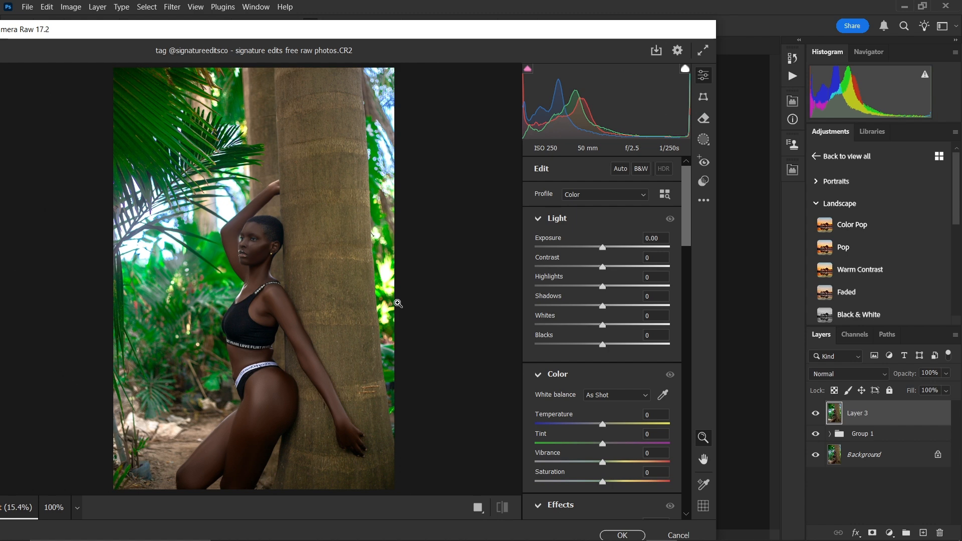
# Step: Set the Light adjustments to Shadows +33, Contrast +11 and Exposure +0.15
pyautogui.click(614, 307)
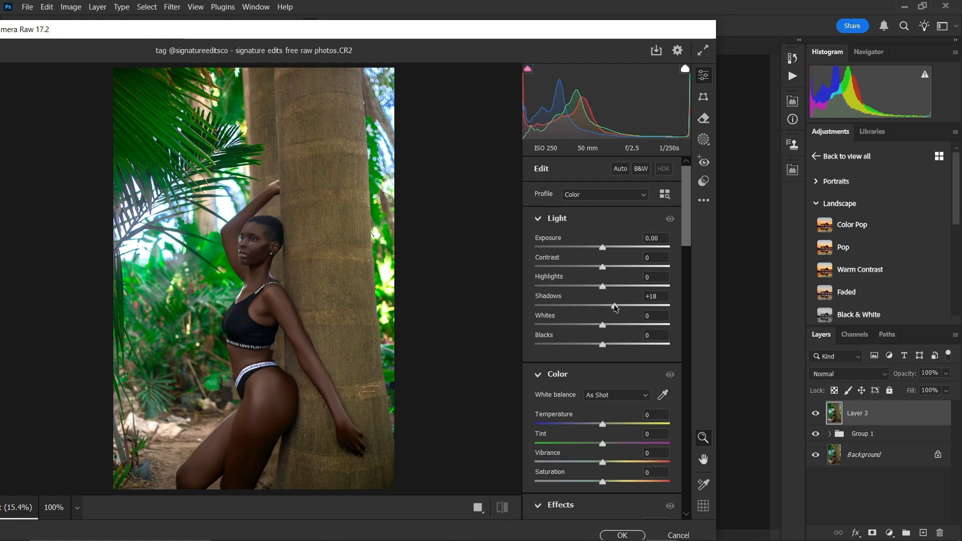
pyautogui.moveTo(614, 307); pyautogui.dragTo(618, 306)
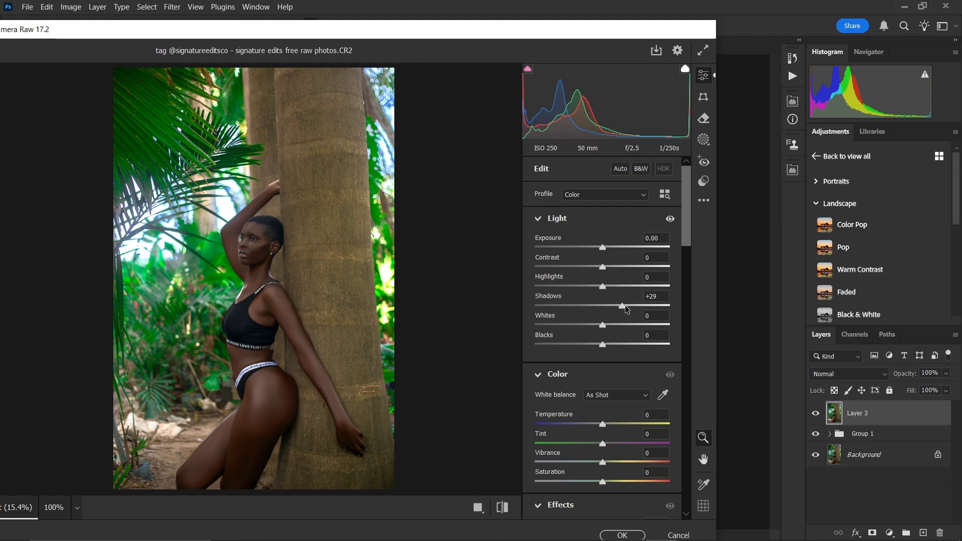
pyautogui.click(624, 306)
pyautogui.click(610, 269)
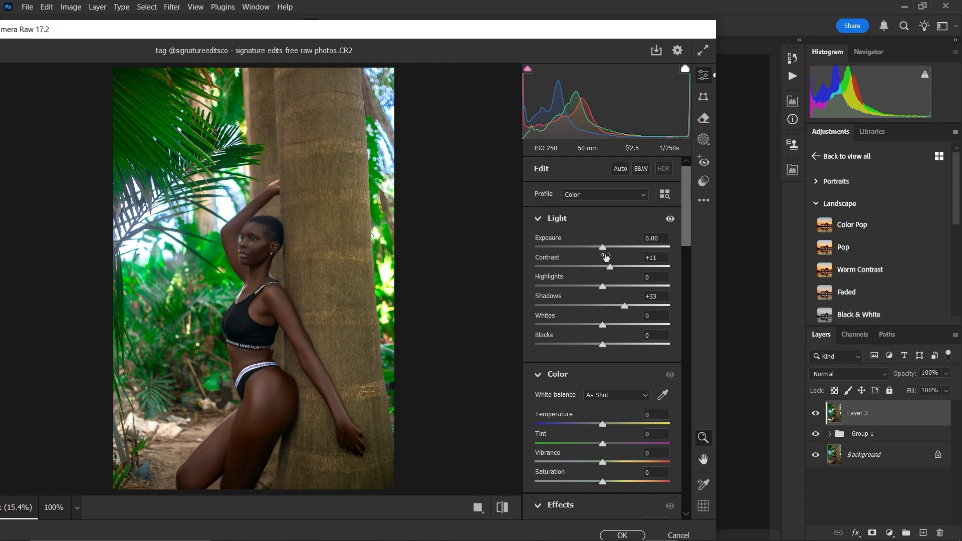
pyautogui.click(604, 247)
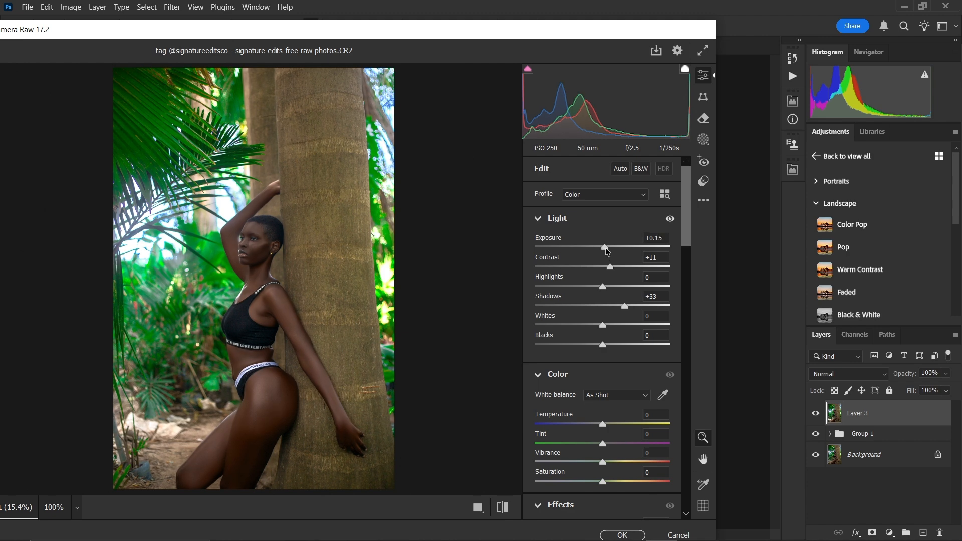
# Step: Set the Blue Primary saturation in the Calibration settings to +7
pyautogui.scroll(-20, 607, 251)
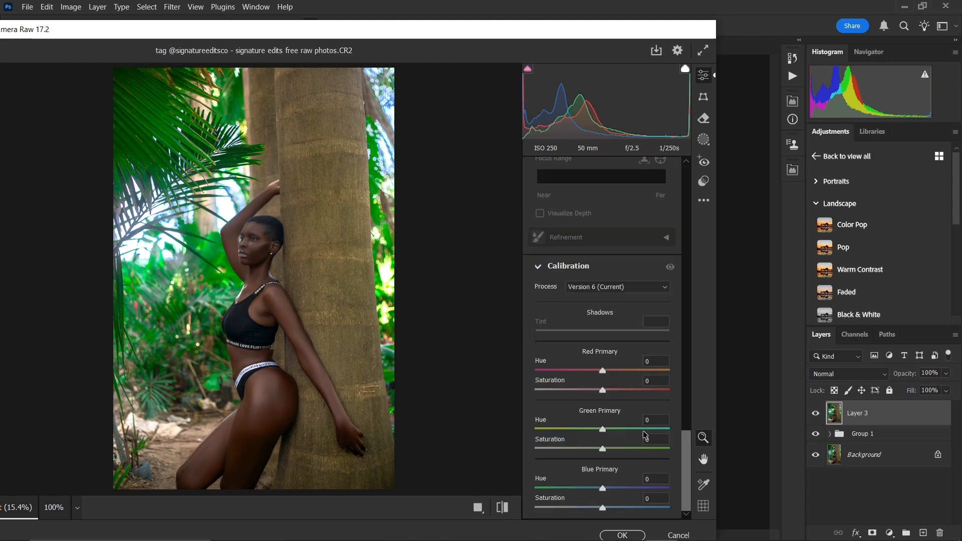
pyautogui.click(607, 508)
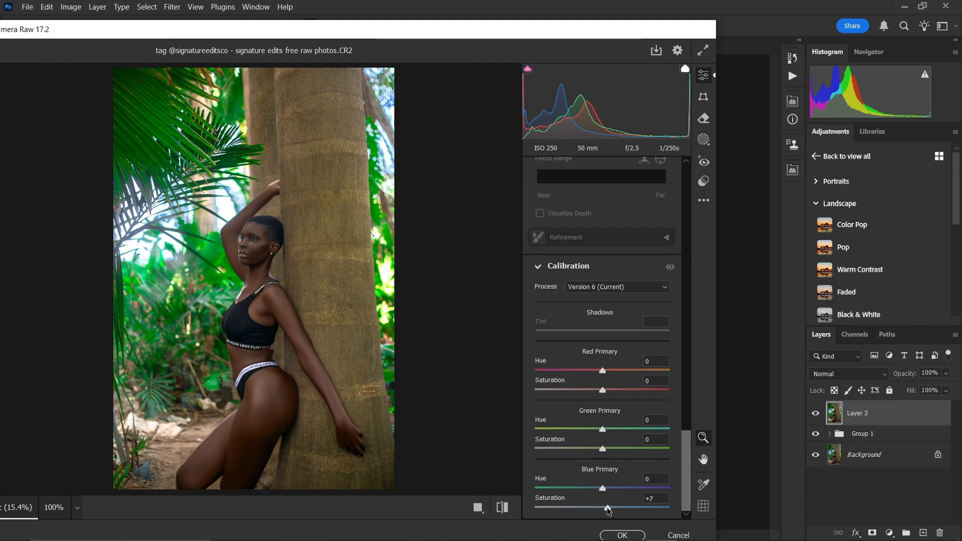
pyautogui.click(265, 300)
pyautogui.moveTo(240, 168); pyautogui.dragTo(367, 409)
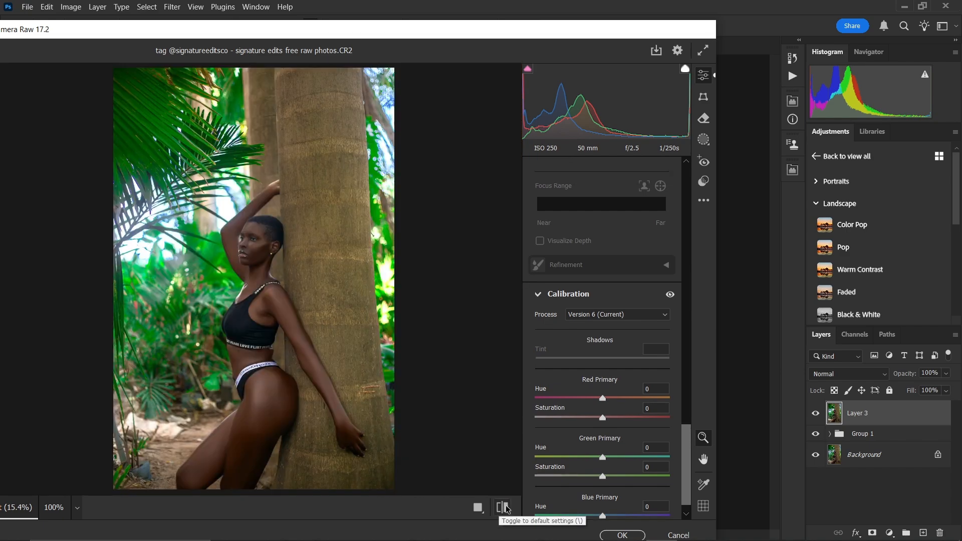
# Step: Compare the photo repeatedly between the default and the current Camera Raw settings
pyautogui.click(506, 511)
pyautogui.click(505, 511)
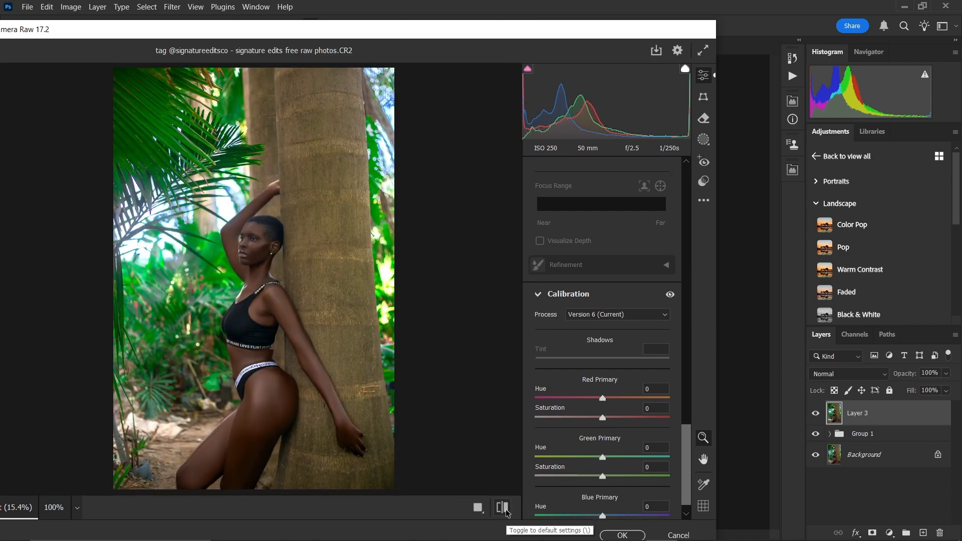
pyautogui.click(506, 510)
pyautogui.click(505, 511)
pyautogui.click(506, 511)
pyautogui.click(506, 511)
pyautogui.click(506, 511)
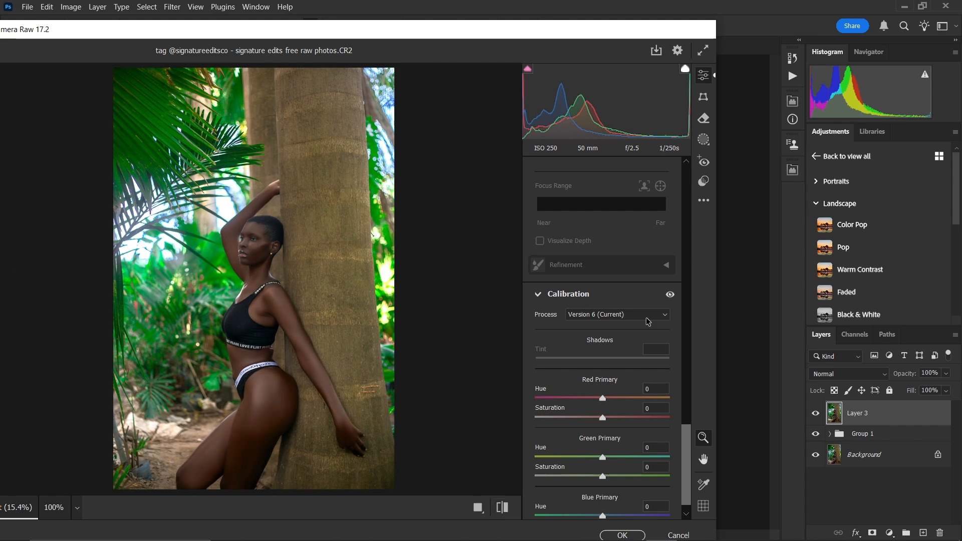
# Step: Set the Light adjustments to Highlights -20, Whites -28 and Blacks -2
pyautogui.scroll(6, 644, 236)
pyautogui.scroll(15, 644, 235)
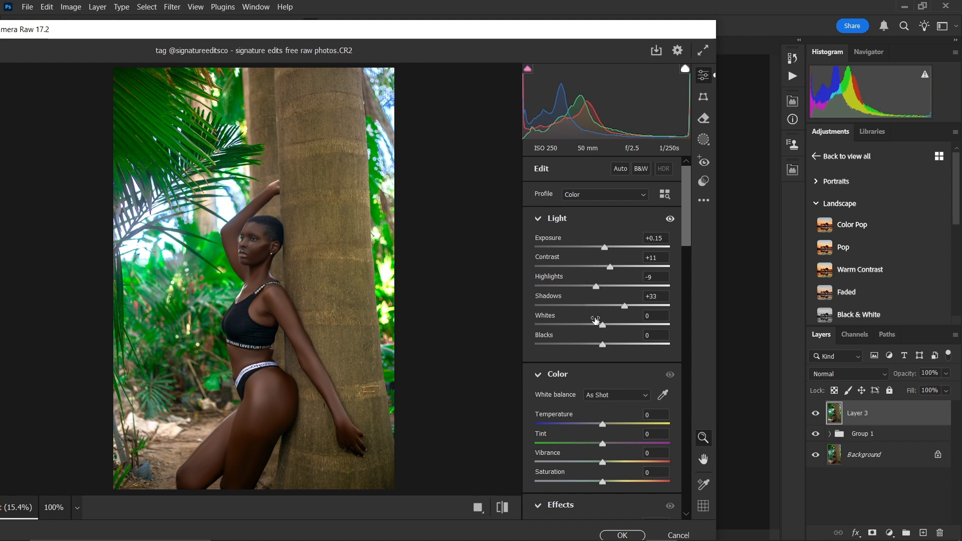
pyautogui.moveTo(595, 320); pyautogui.dragTo(582, 320)
pyautogui.moveTo(599, 289); pyautogui.dragTo(591, 290)
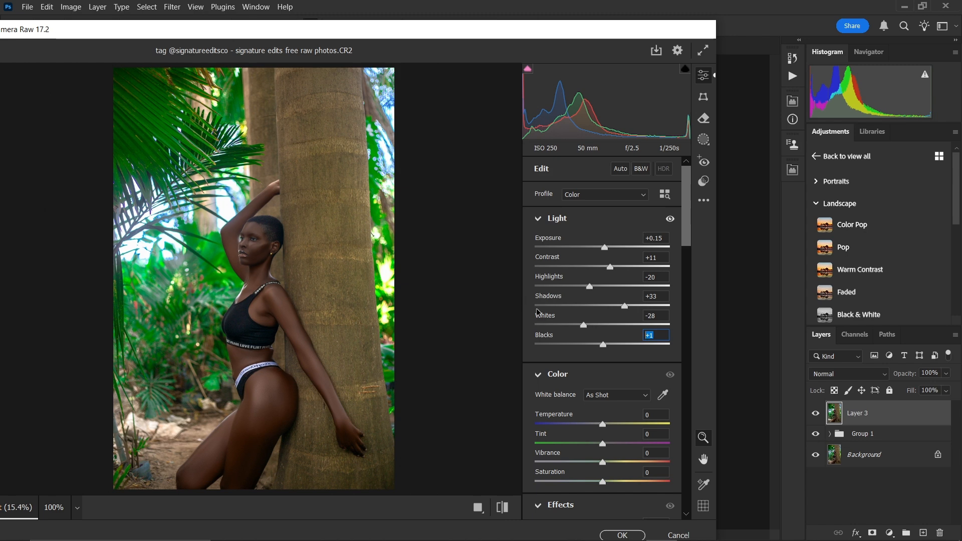
pyautogui.write('-2')
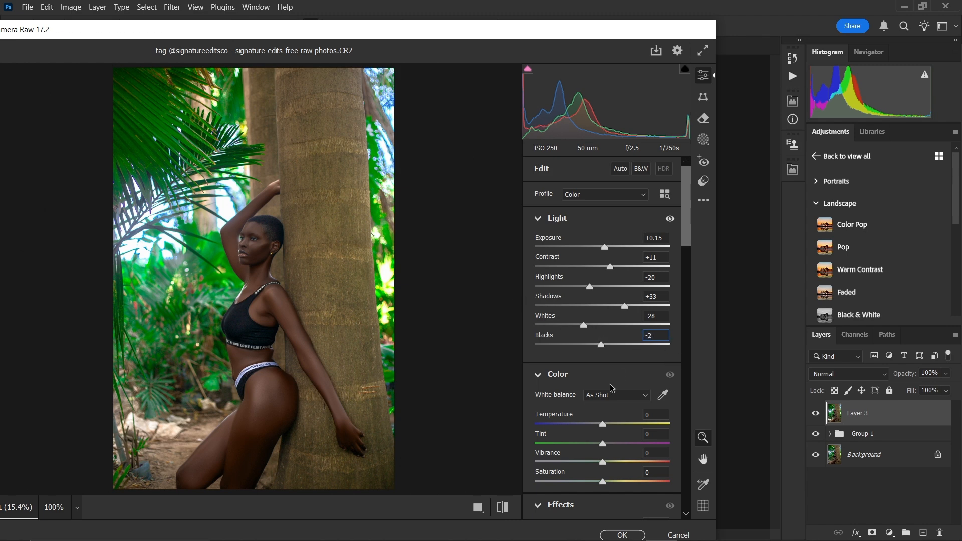
# Step: Check the adjusted tones against the default settings and apply the Camera Raw filter to Layer 3
pyautogui.click(506, 507)
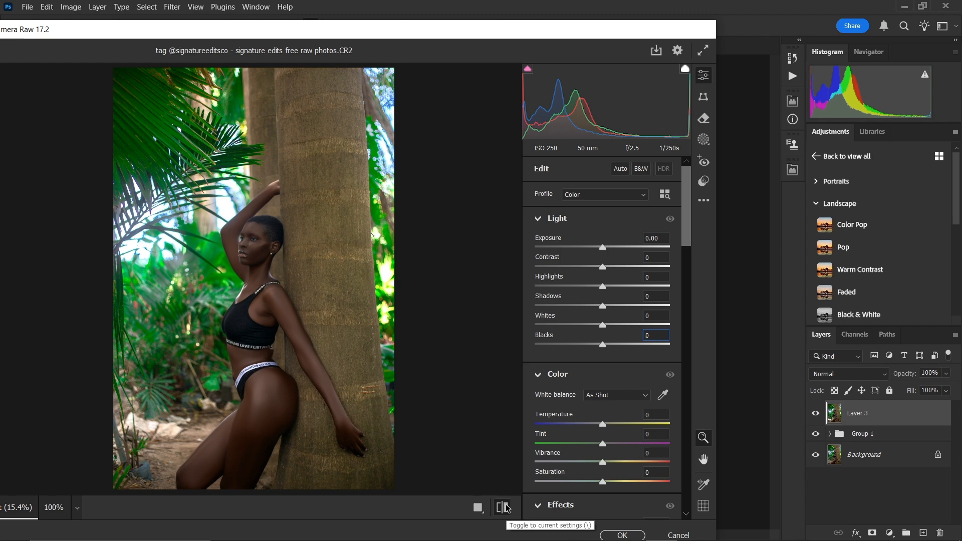
pyautogui.click(506, 507)
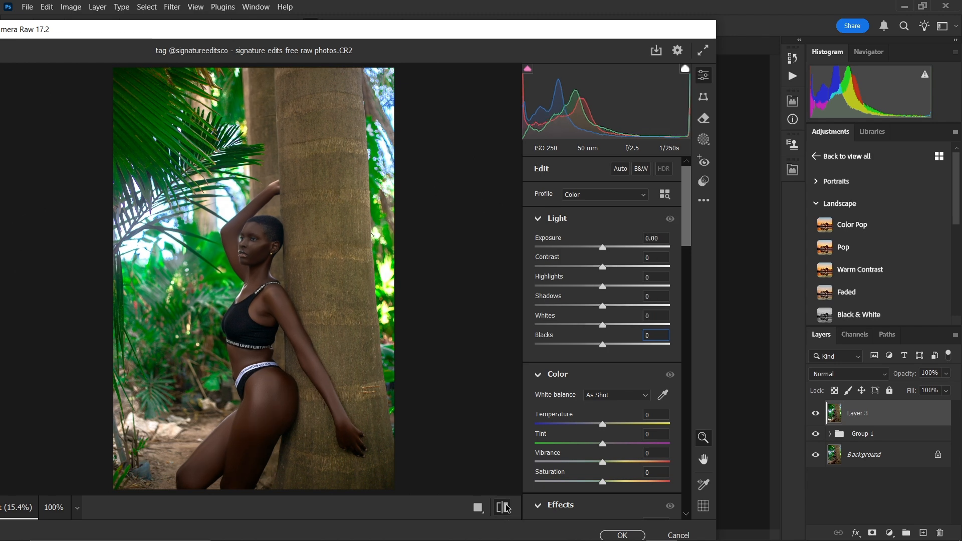
pyautogui.click(502, 507)
pyautogui.click(503, 508)
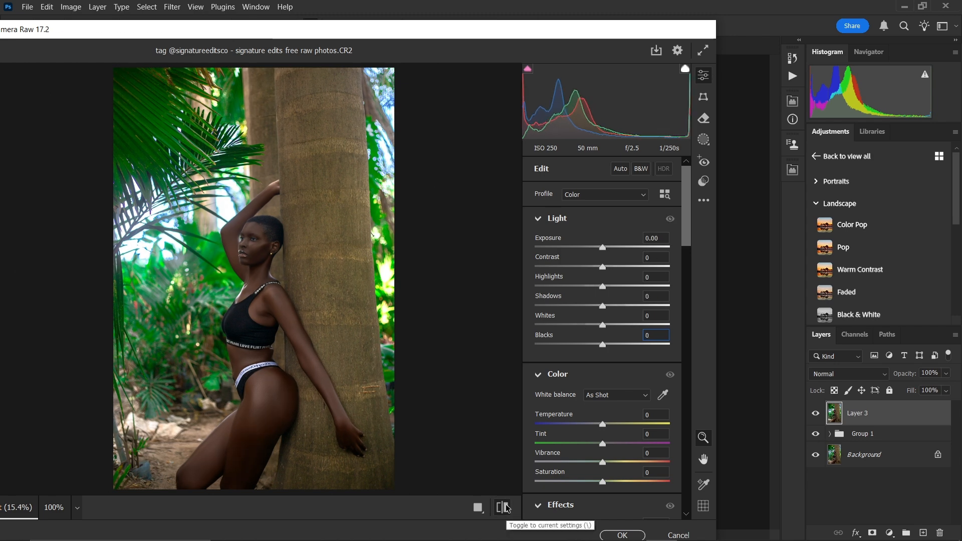
pyautogui.click(504, 507)
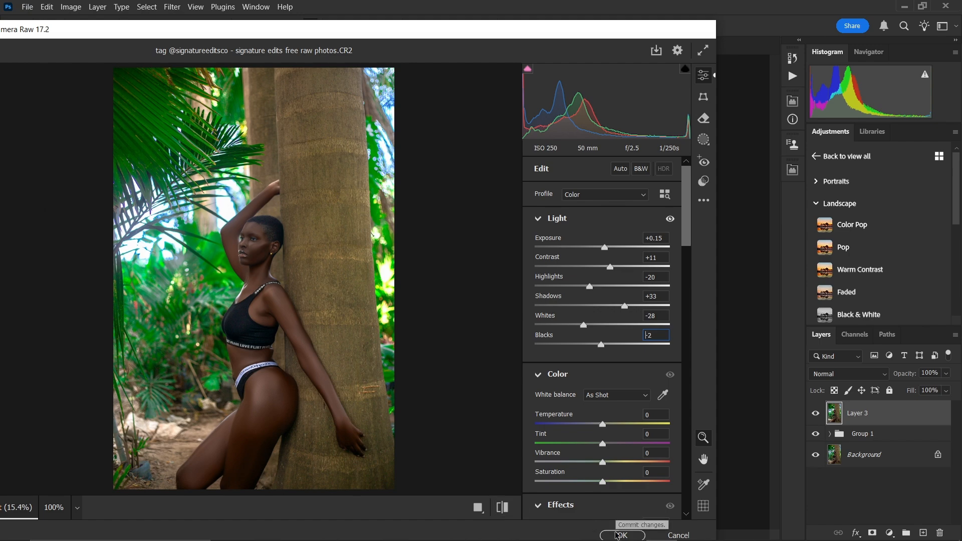
pyautogui.click(622, 535)
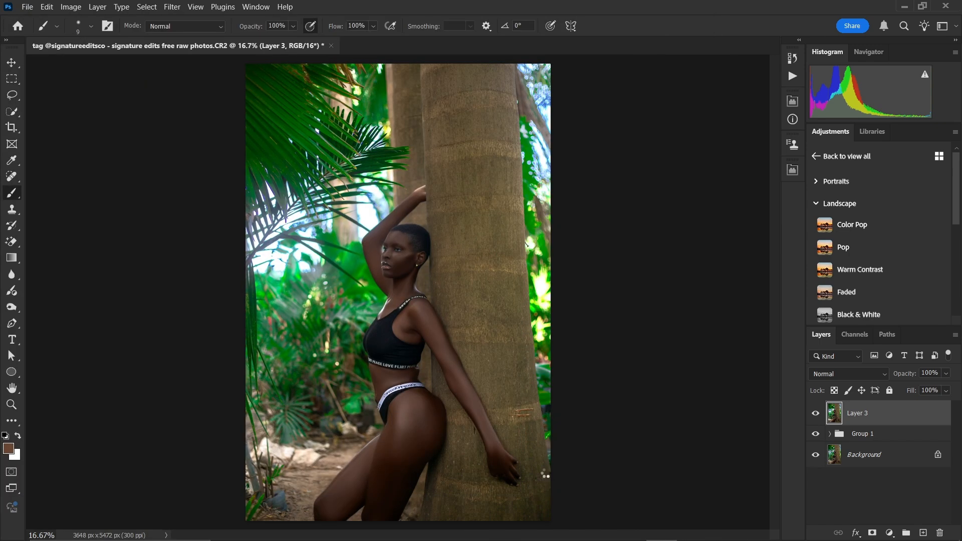